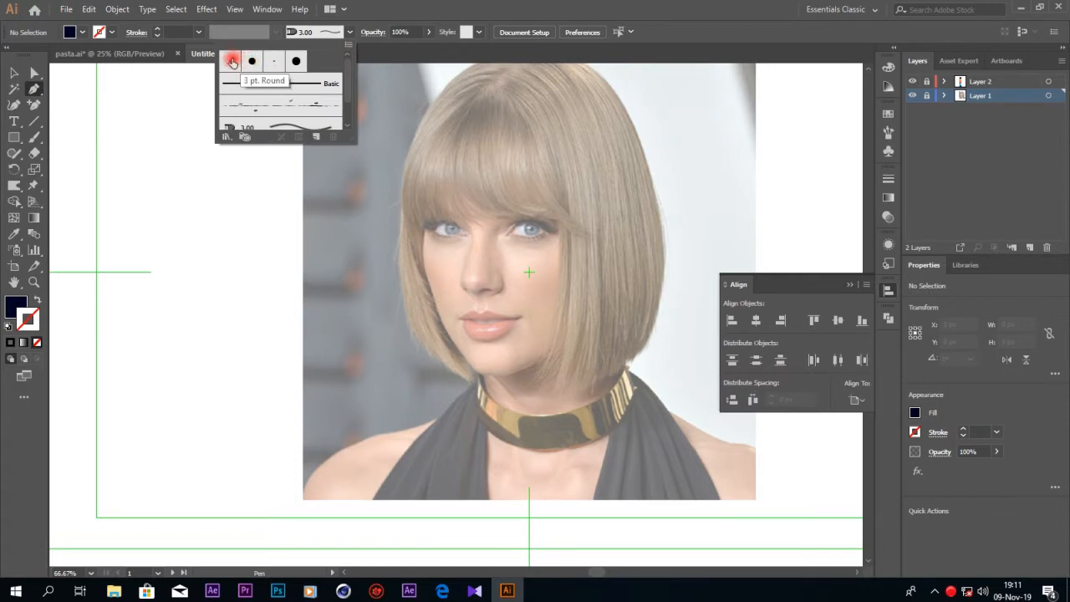
- Choose the 3 pt. Round brush for the stroke and add a new layer above the existing two
click(464, 5)
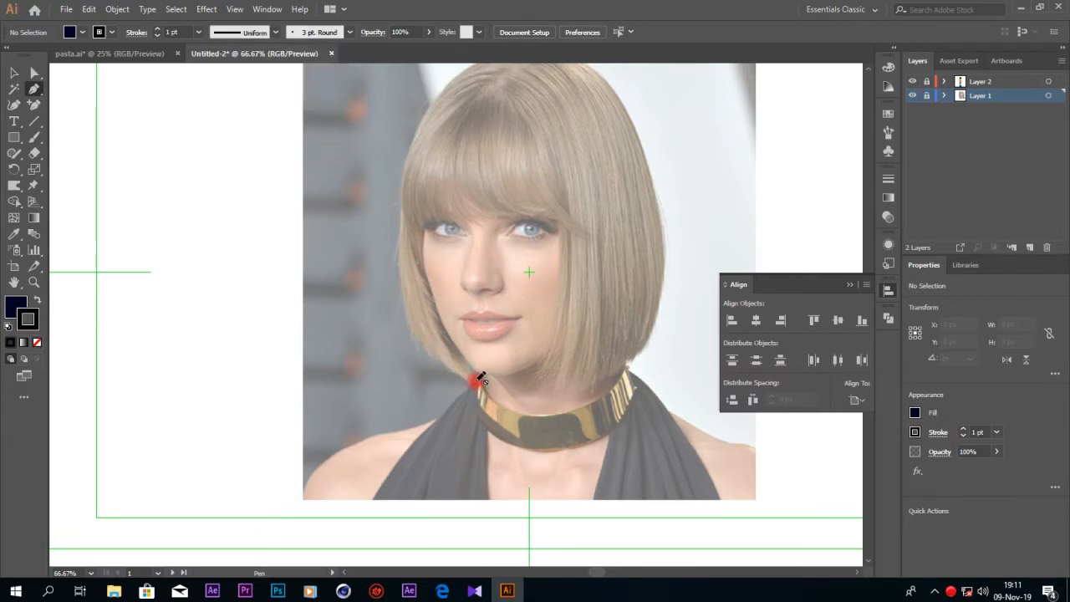
click(1028, 248)
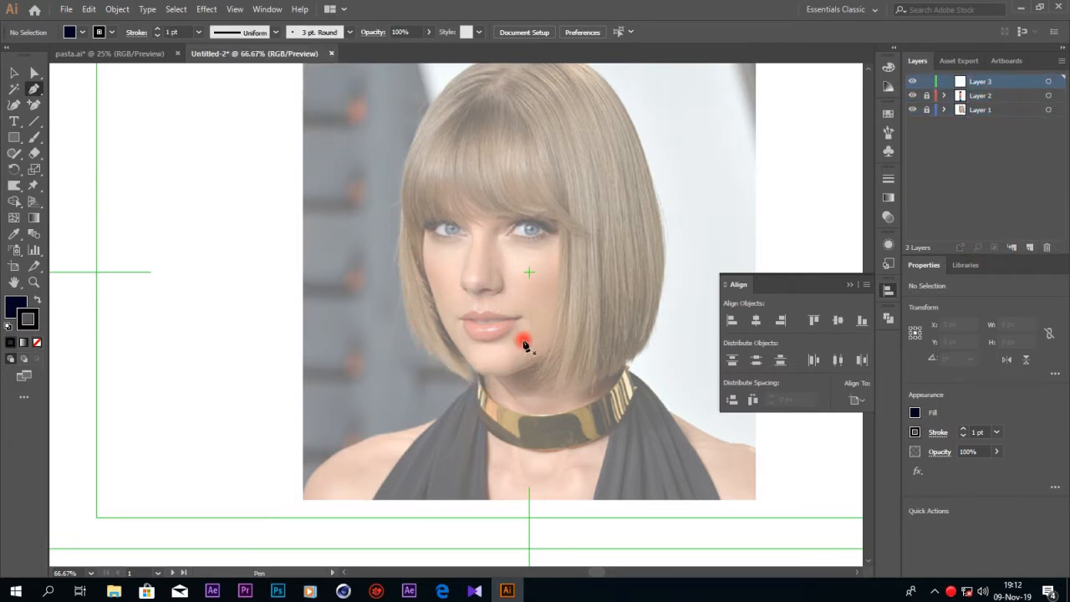
- Start the hair outline with the Pen tool at the hair tip left of the chin and set the path's fill to none
click(474, 376)
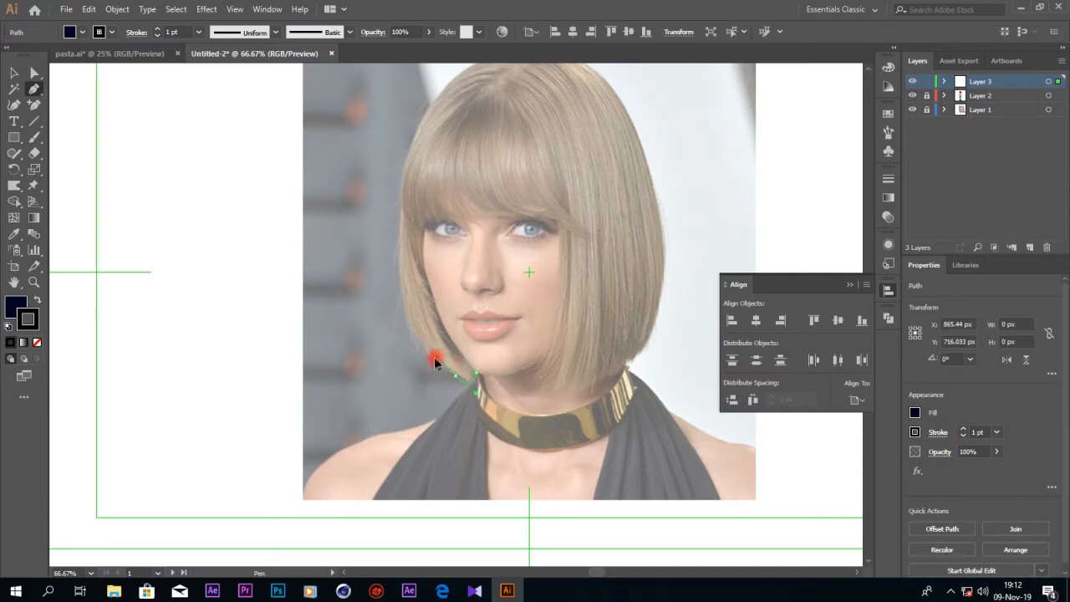
drag(435, 358, 435, 359)
key(ctrl+plus)
key(ctrl+plus)
click(37, 301)
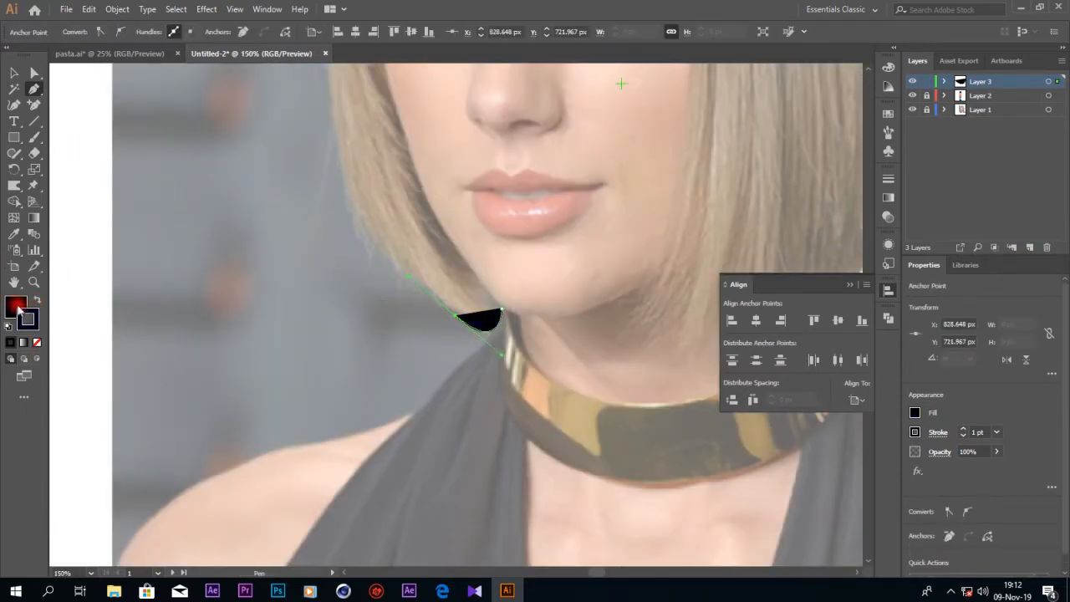
click(18, 308)
click(37, 301)
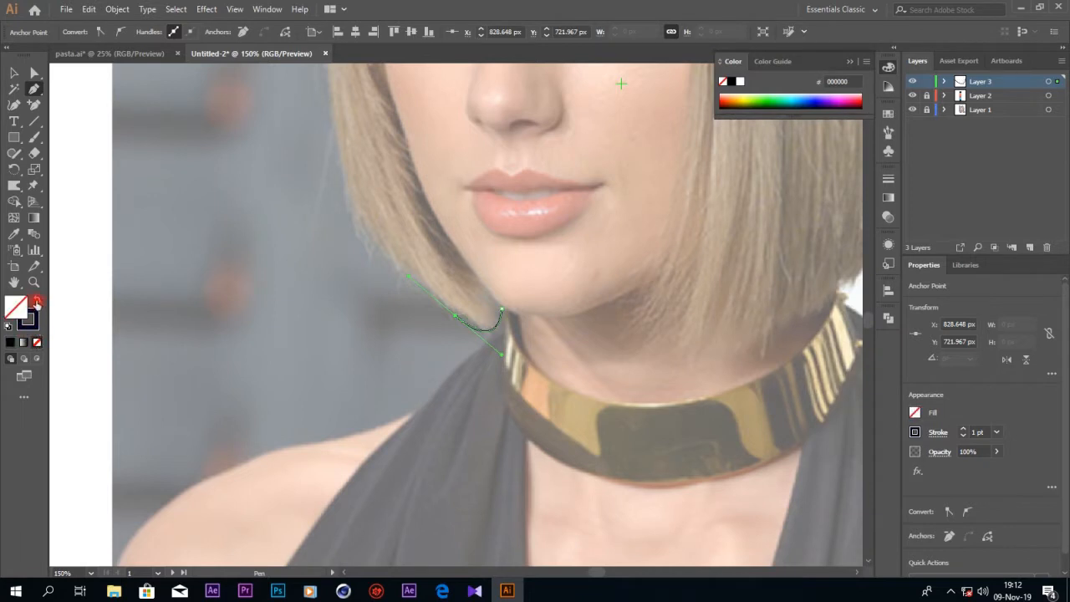
- Continue the path up the lower left edge of the hair with short zigzag strand tips
click(456, 316)
click(419, 270)
click(421, 285)
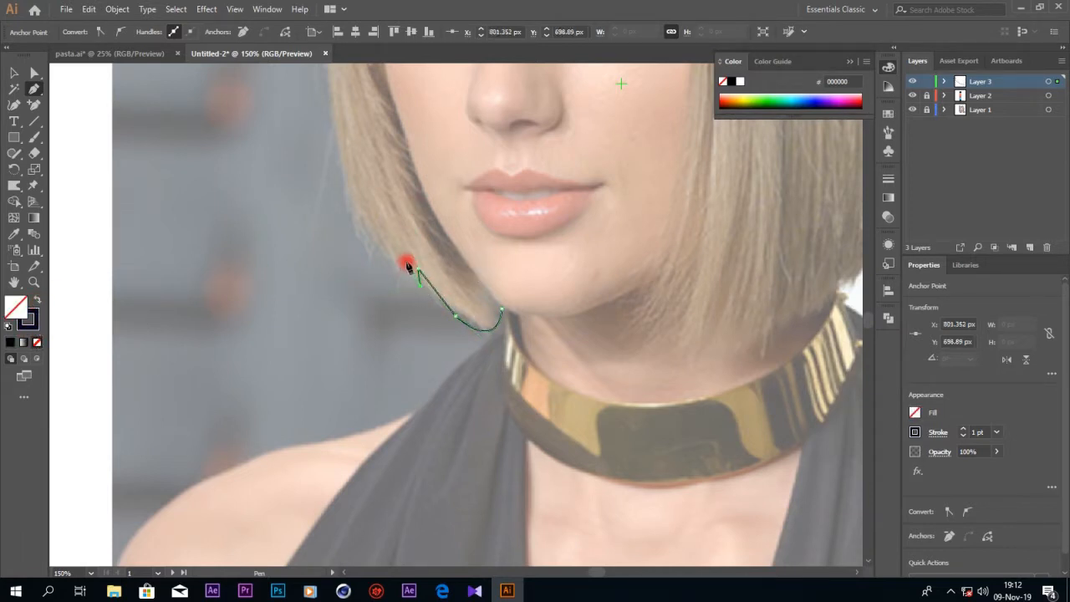
click(406, 257)
click(410, 284)
click(397, 254)
click(398, 273)
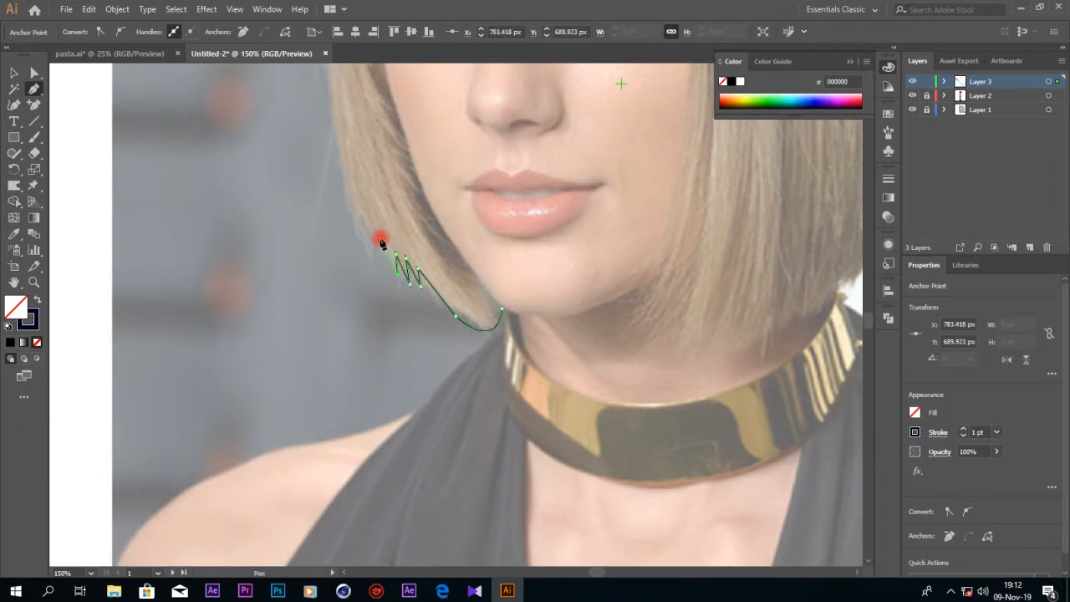
- Extend the outline up the hair's left outer edge with long pointed strands to just above eye level
scroll(368, 229, up, 2)
click(376, 321)
click(367, 275)
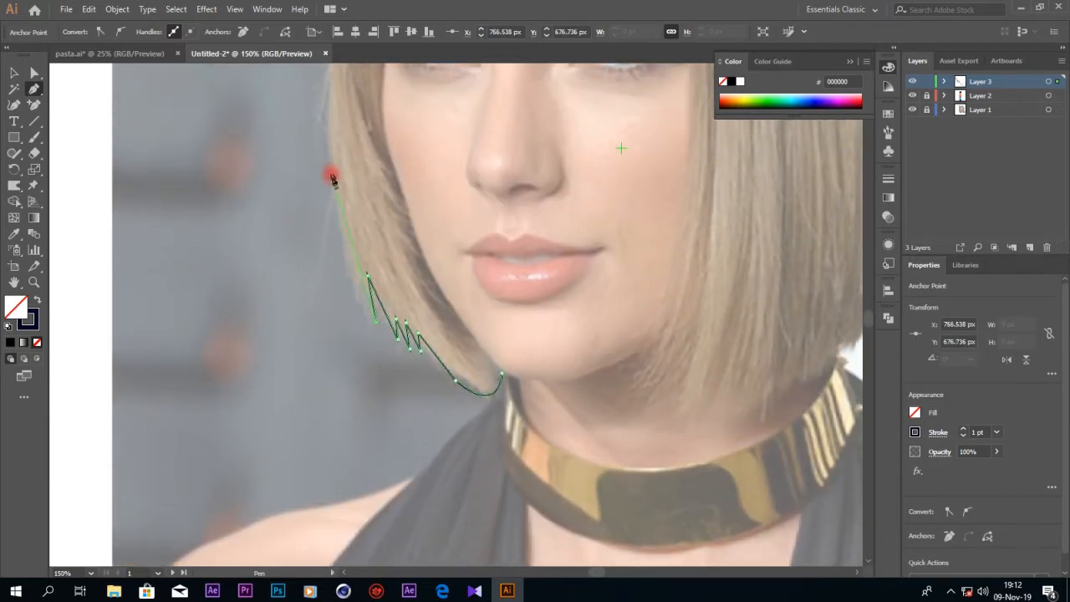
scroll(341, 177, up, 2)
click(335, 258)
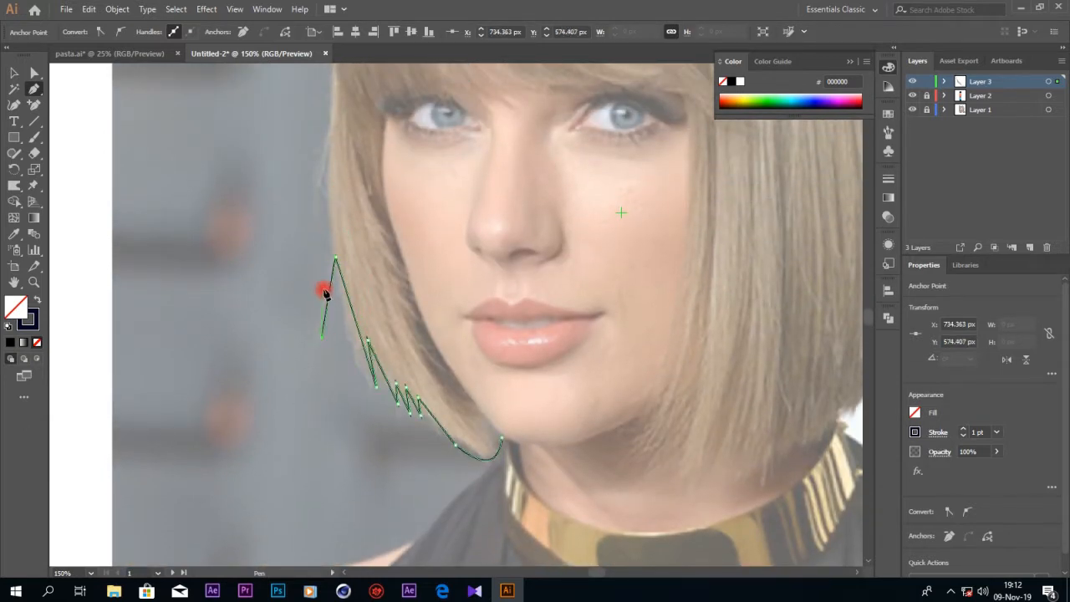
mouse_move(326, 151)
mouse_down()
mouse_move(310, 175)
mouse_move(314, 217)
mouse_up()
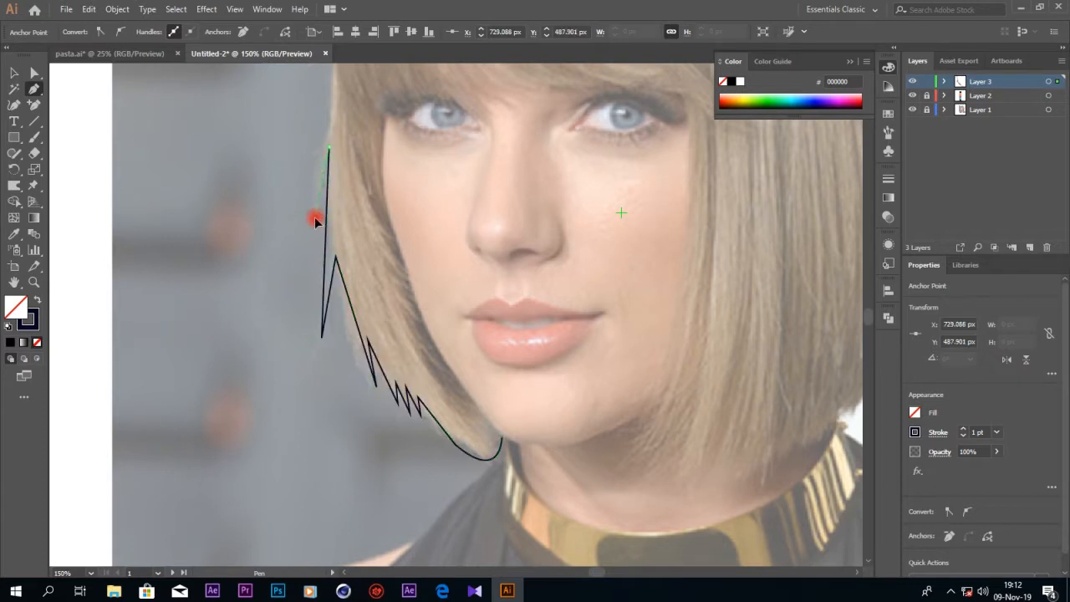
scroll(331, 127, up, 5)
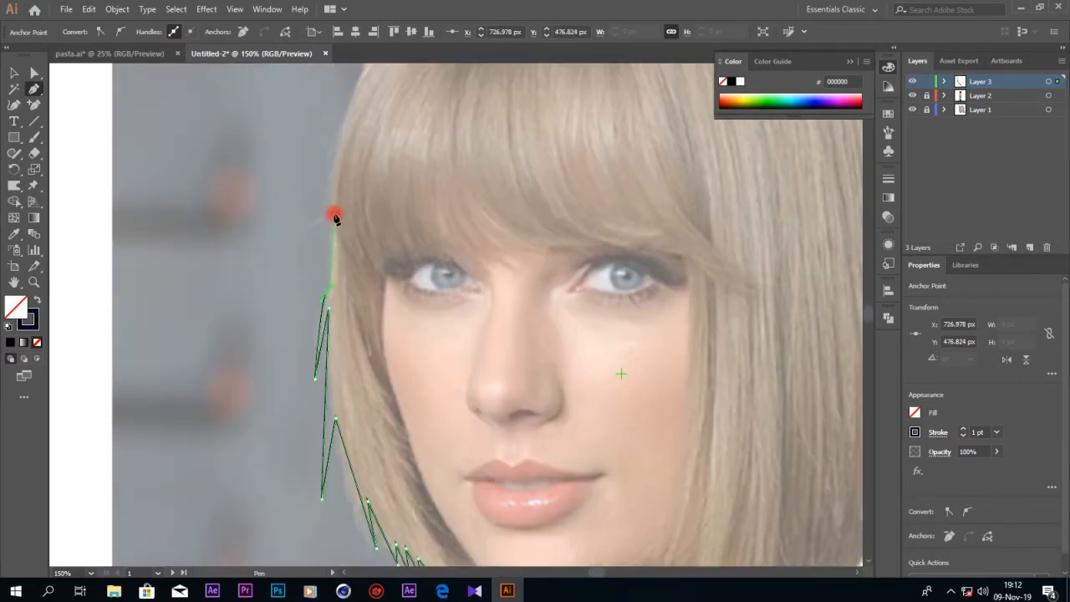
drag(313, 227, 332, 158)
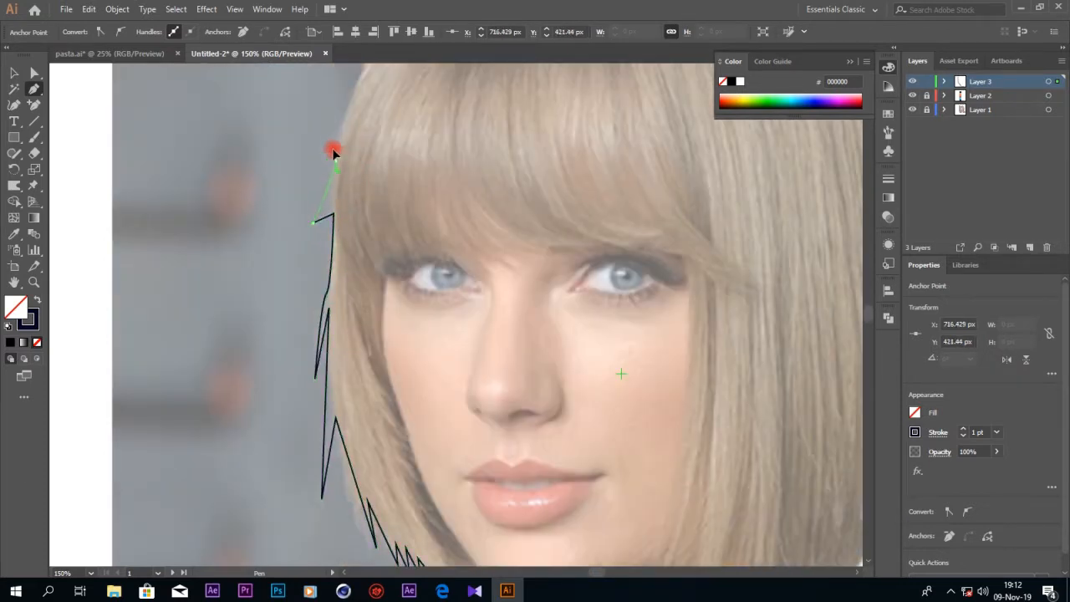
- Trace the curved upper left side of the hair up to a small notch at the parting
scroll(339, 151, up, 5)
drag(573, 105, 589, 117)
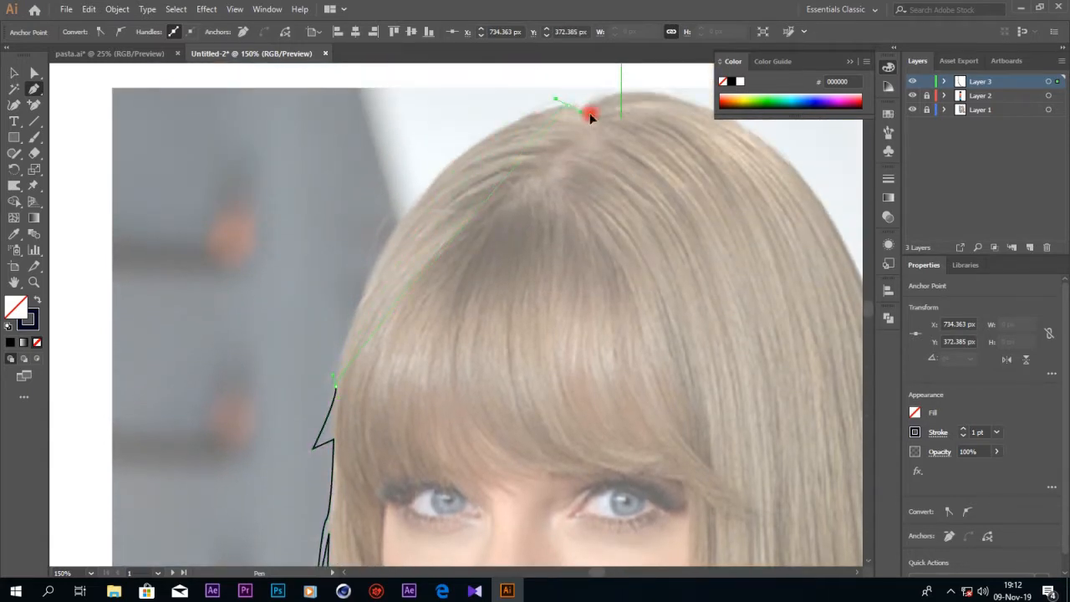
drag(649, 90, 743, 80)
click(572, 107)
click(583, 110)
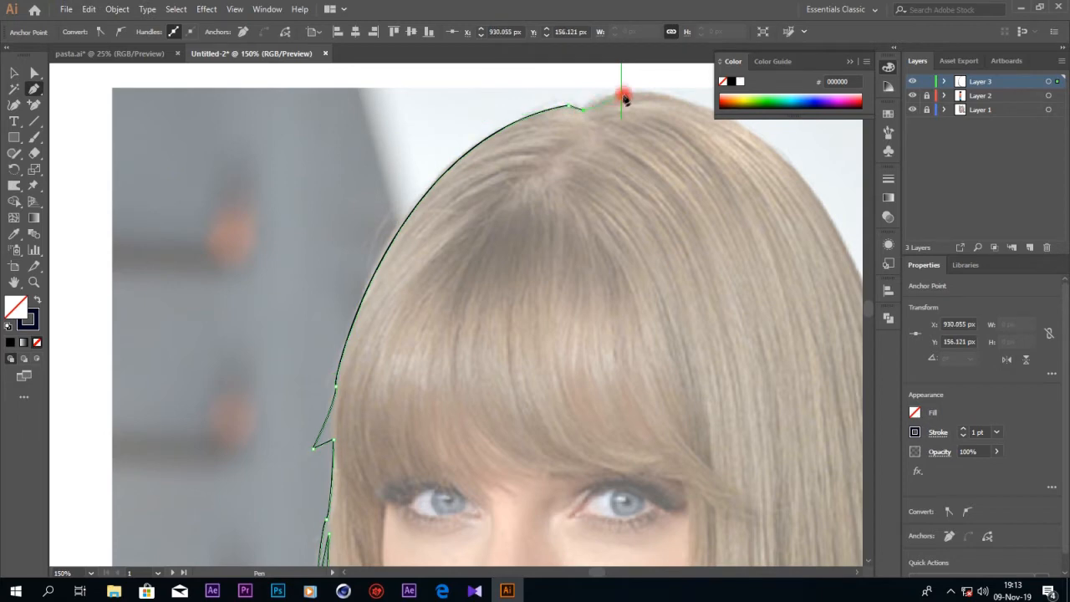
- Carry the hair outline from the parting over the crown to the start of the right side
drag(668, 97, 712, 111)
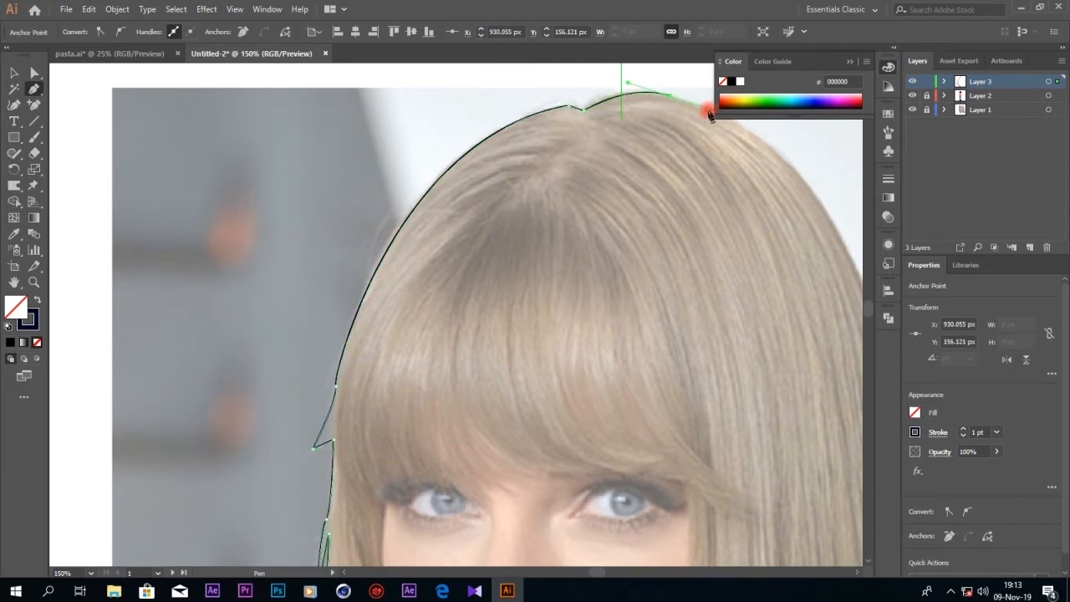
scroll(566, 425, down, 1)
drag(599, 572, 610, 573)
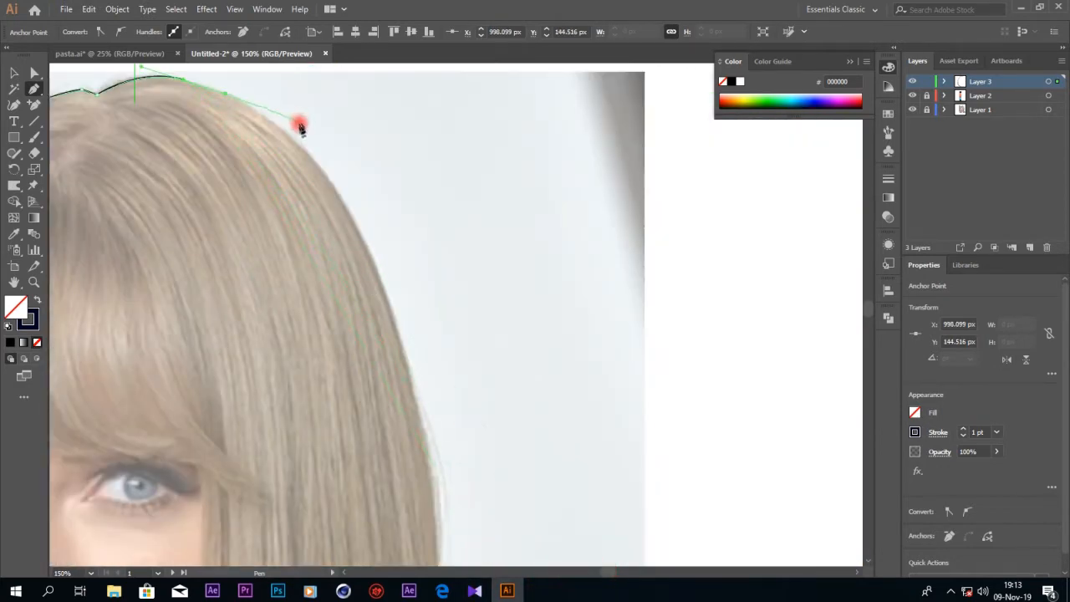
drag(434, 488, 434, 427)
scroll(435, 426, down, 2)
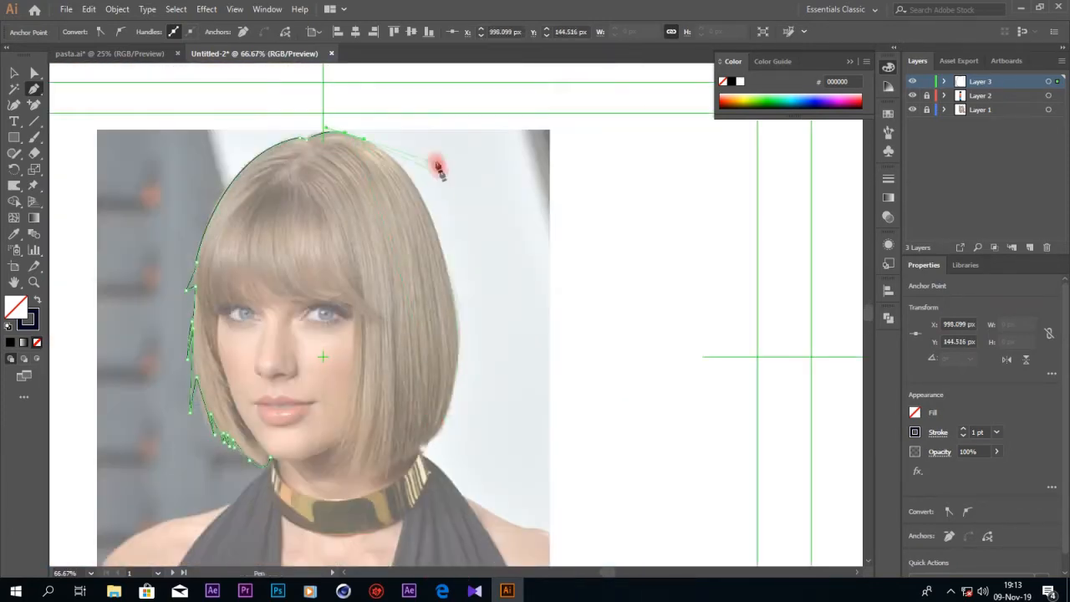
- Trace the hair's right outer side down to its lower corner above the collar with smooth curves
drag(425, 200, 451, 255)
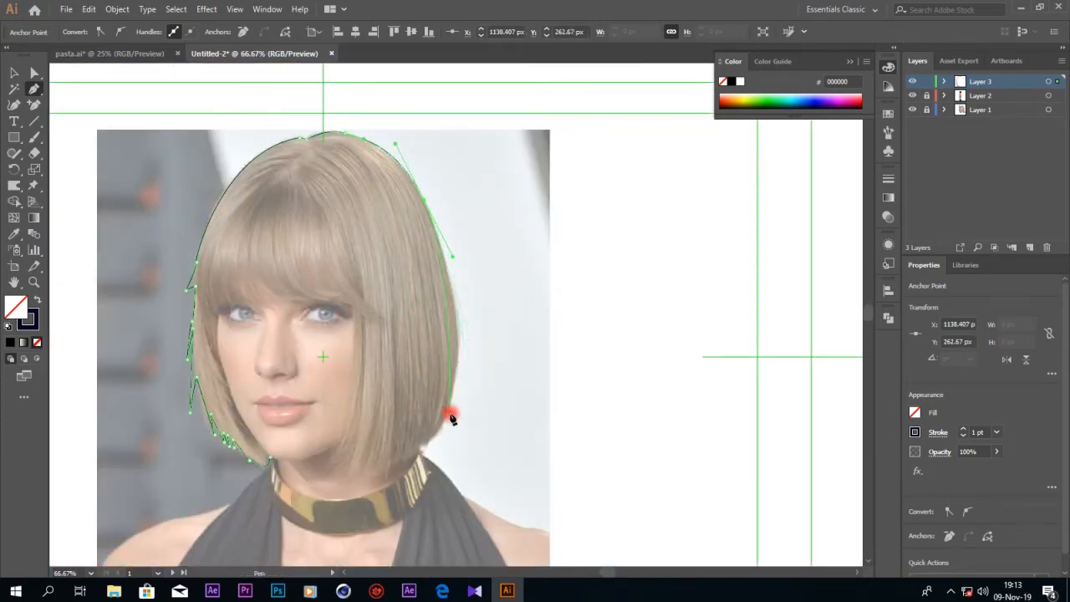
drag(436, 430, 396, 450)
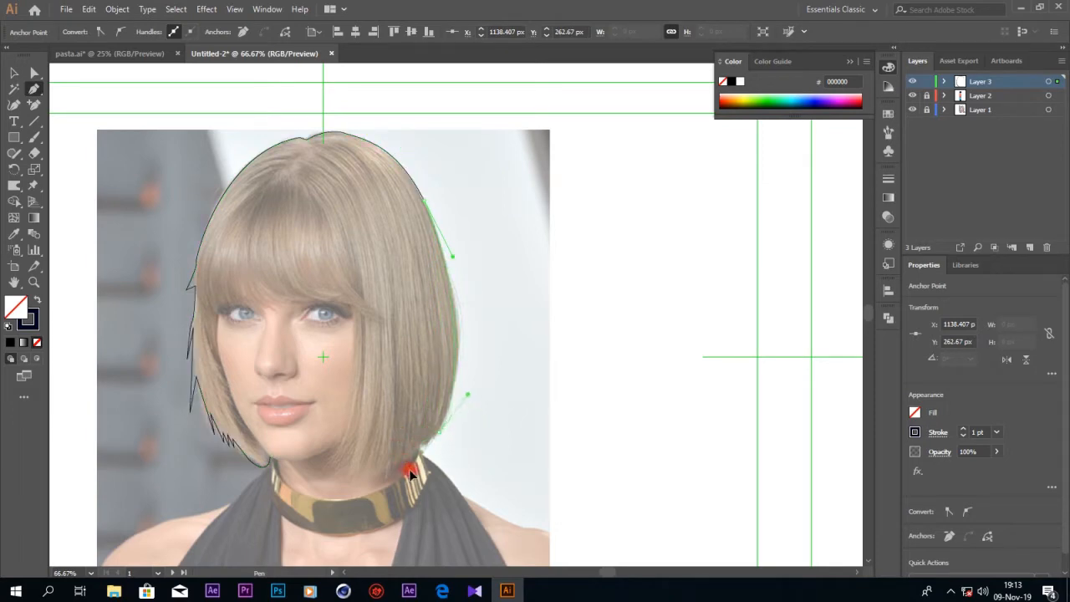
drag(407, 486, 406, 482)
key(ctrl+plus)
key(ctrl+plus)
key(ctrl+plus)
key(ctrl+plus)
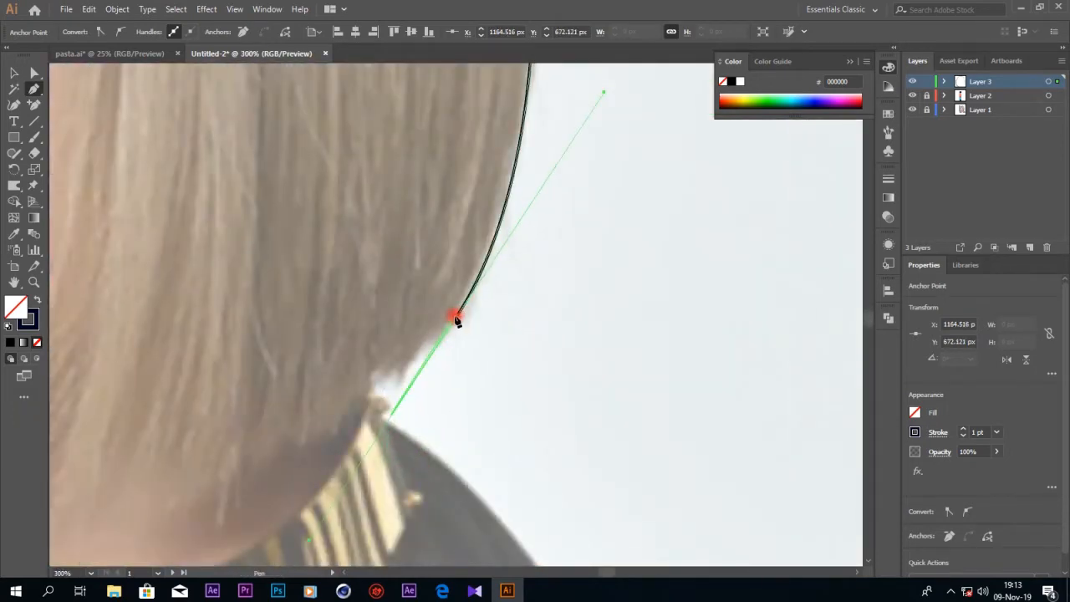
click(458, 318)
- Draw small jagged hair tips along the lower right edge of the hair beside the gold collar
drag(442, 343, 430, 347)
click(427, 346)
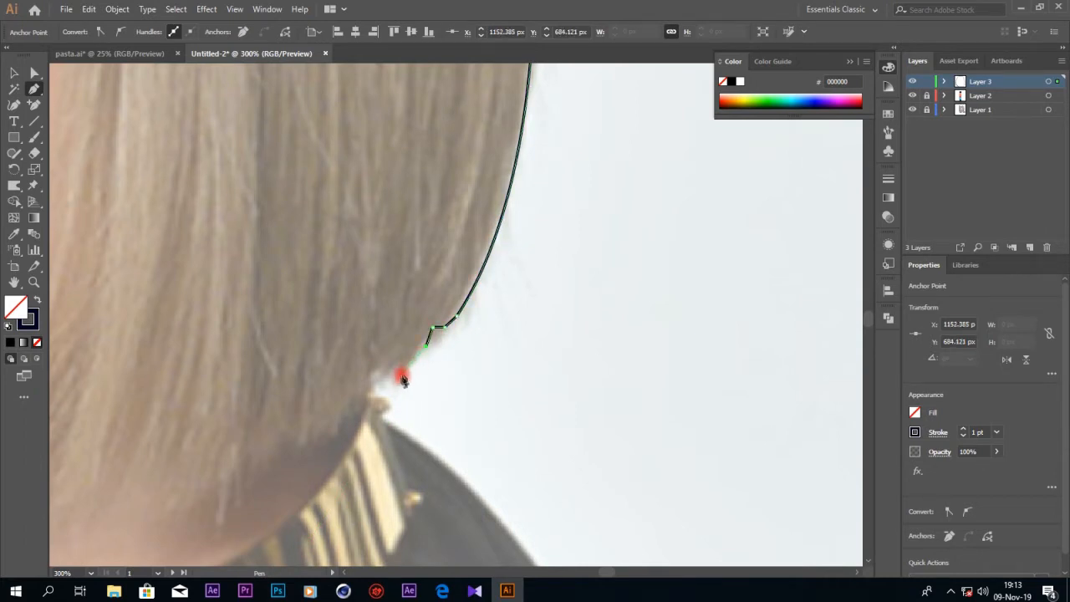
click(399, 380)
click(401, 360)
drag(367, 373, 291, 442)
click(301, 447)
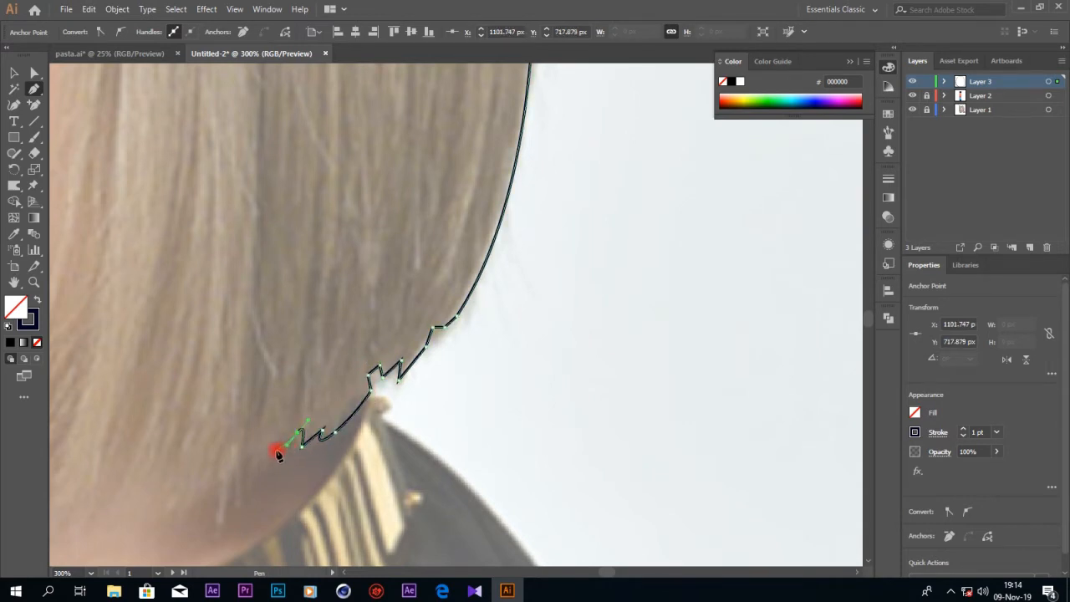
- Continue the underside of the hair above the collar with several taller pointed strands
click(270, 451)
click(241, 505)
drag(241, 507, 210, 506)
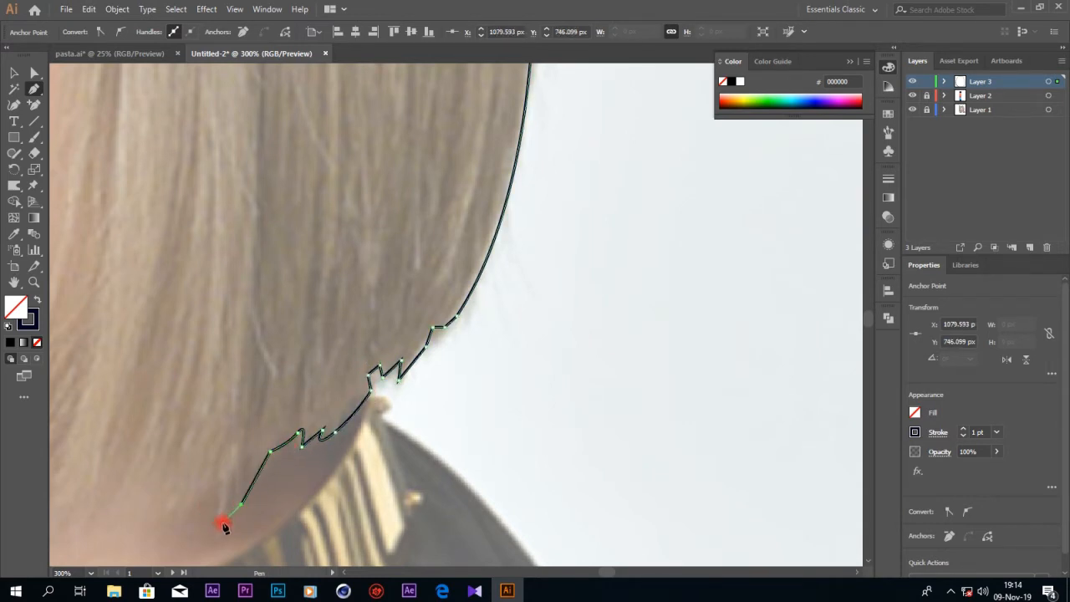
click(233, 473)
click(221, 521)
click(220, 468)
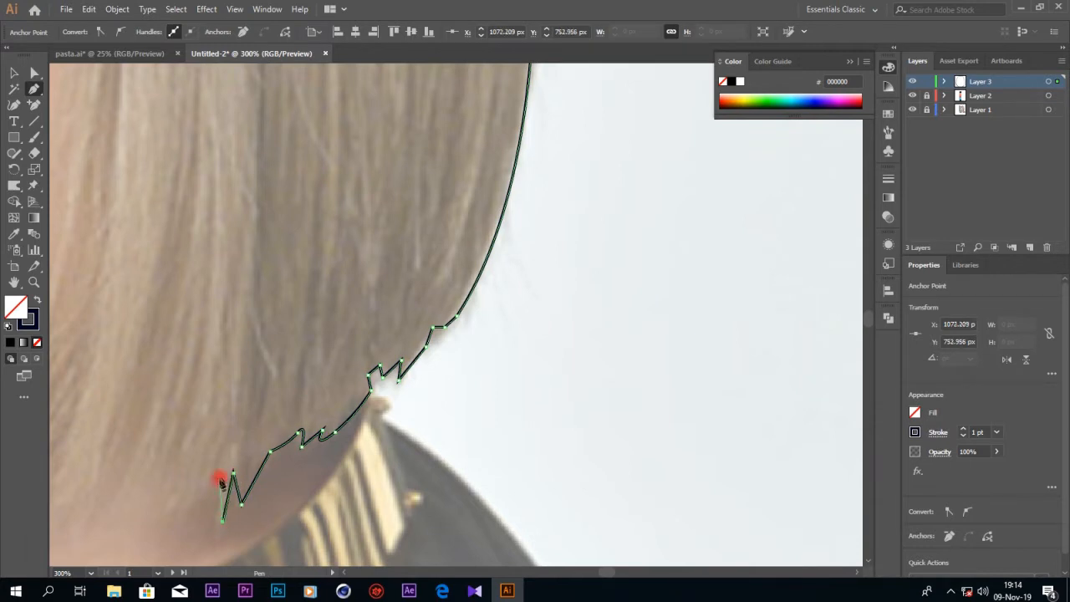
click(186, 517)
- Trace the remaining underside over the neck and follow the hair's inner edge up the right cheek to the eye's outer corner
key(ctrl+minus)
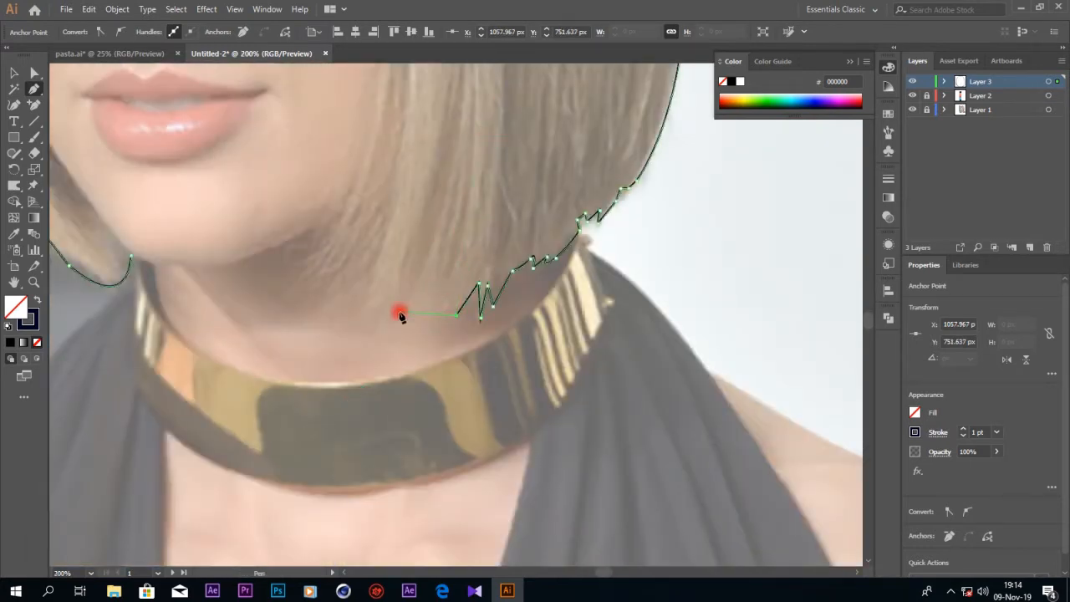
click(423, 304)
click(362, 304)
drag(295, 254, 387, 107)
scroll(444, 106, up, 5)
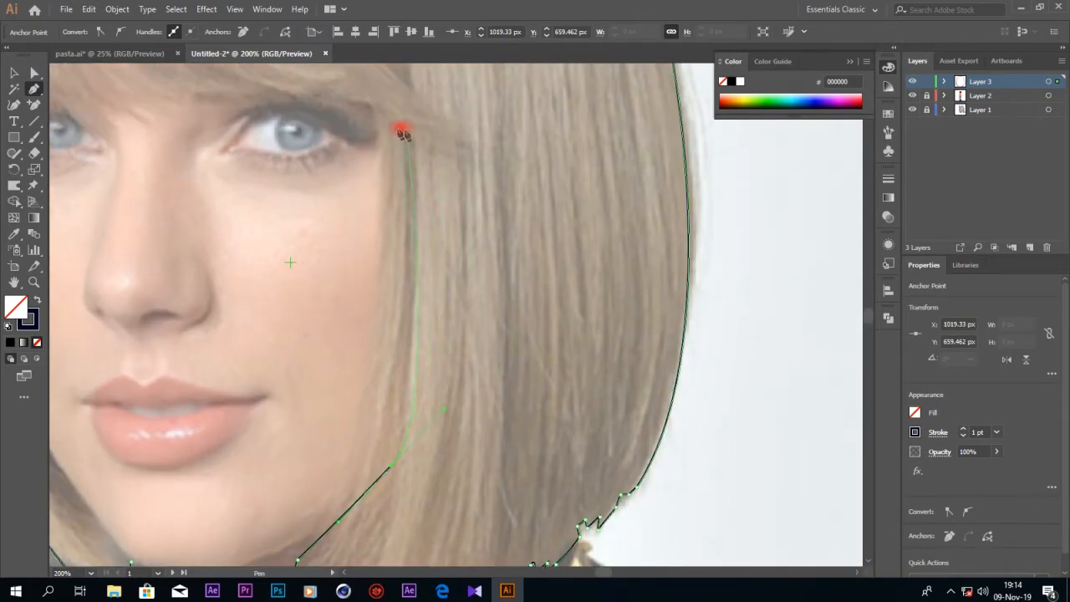
click(371, 112)
scroll(370, 125, up, 3)
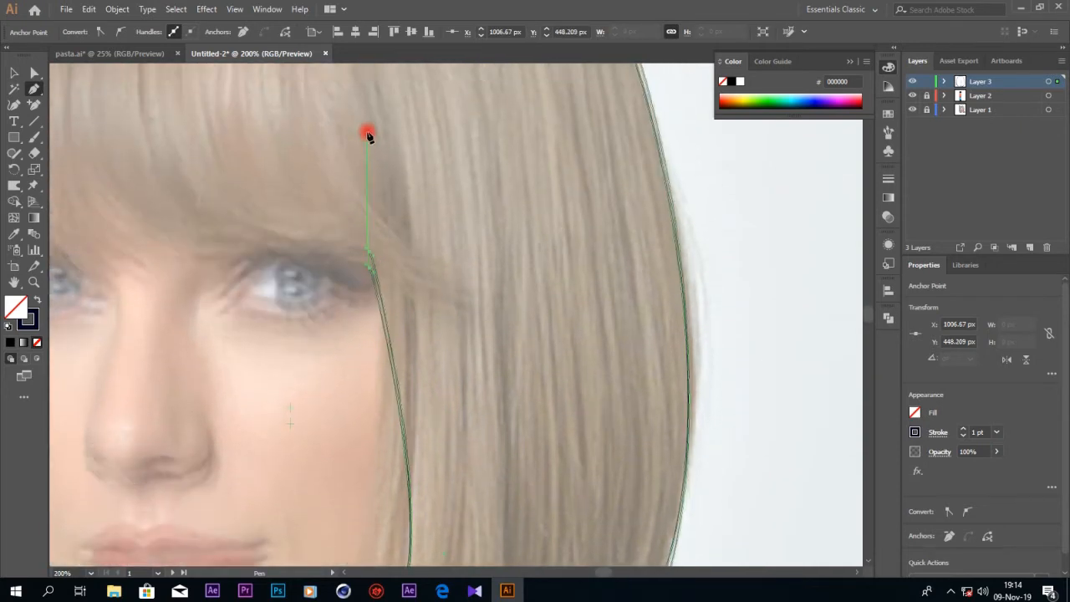
- Outline the lower edge of the fringe above the right eye with small peaks
drag(318, 265, 293, 274)
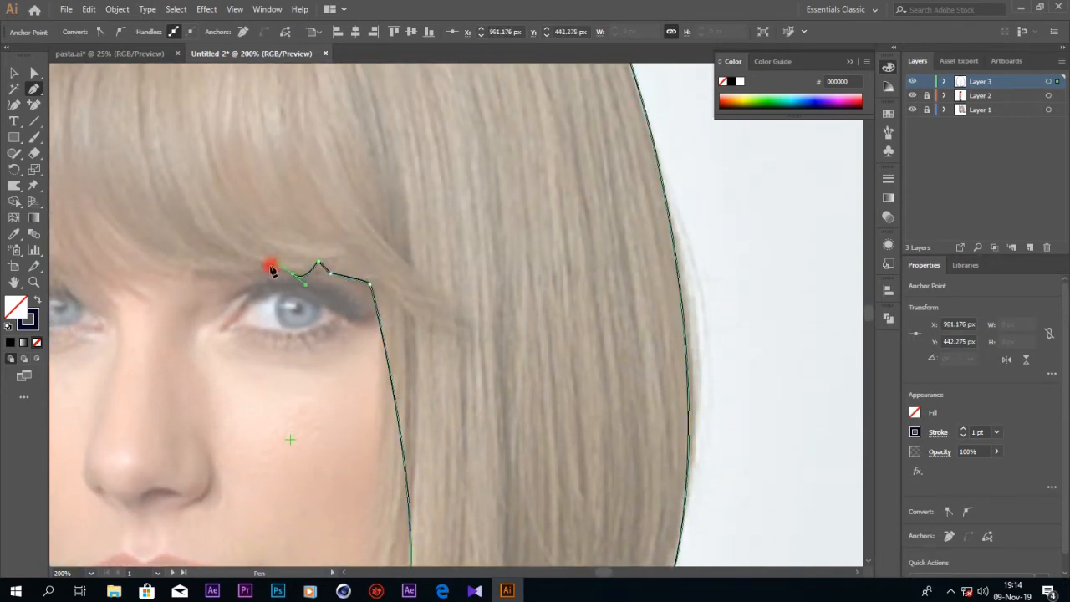
click(292, 275)
click(257, 261)
click(268, 269)
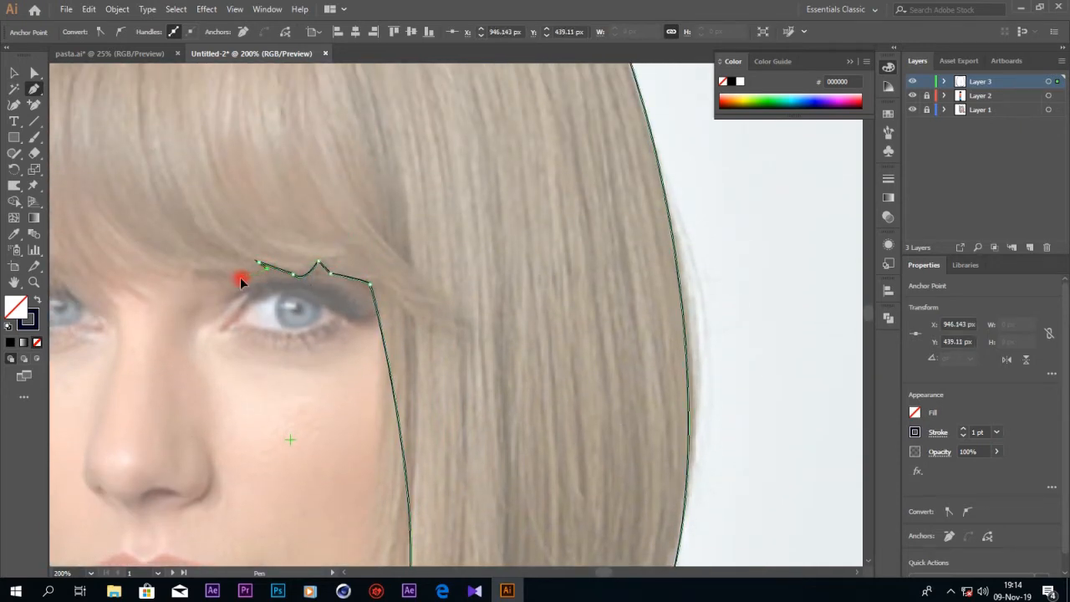
drag(241, 279, 146, 266)
click(207, 280)
click(205, 276)
- Continue the fringe outline across the nose bridge with zigzag strands to above the left eye
key(ctrl+minus)
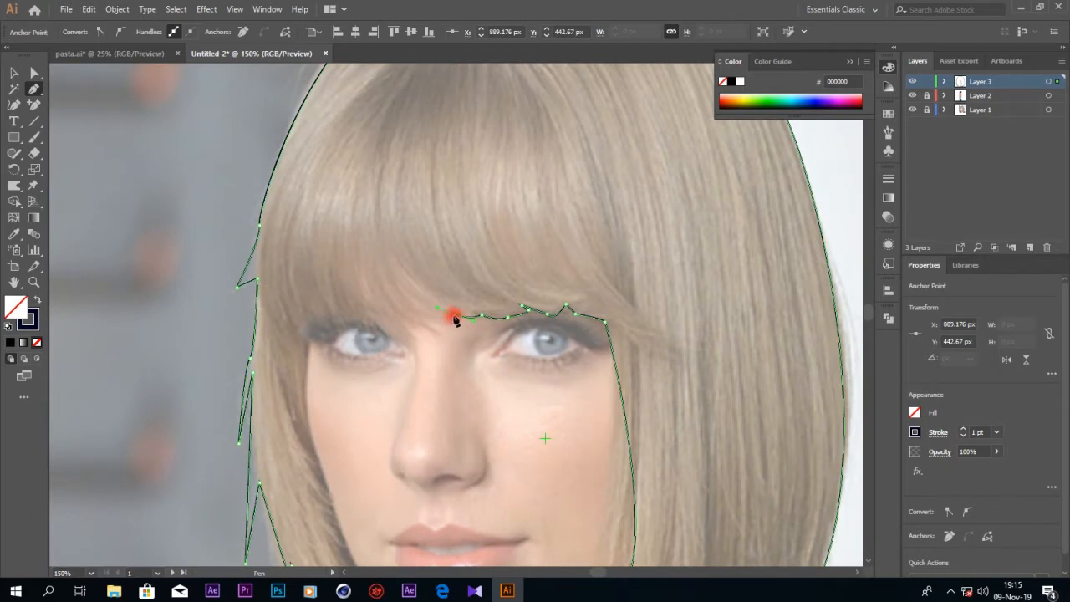
click(454, 315)
drag(440, 320, 379, 323)
click(389, 321)
click(352, 304)
click(367, 322)
click(346, 307)
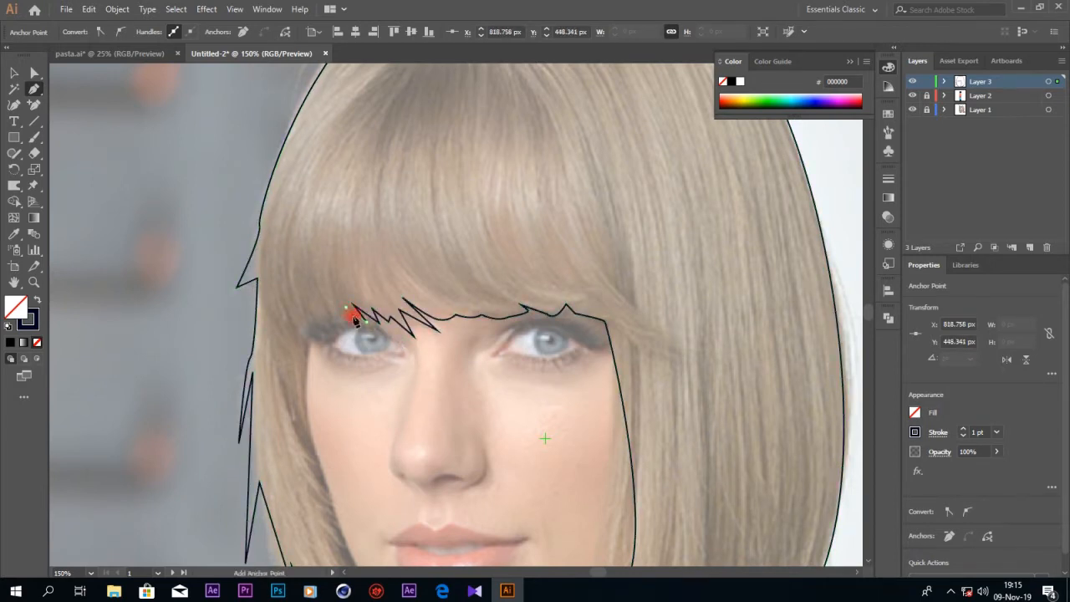
- Finish the fringe edge above the left eye with short zigzag tips out to the temple
click(355, 321)
click(335, 312)
click(339, 323)
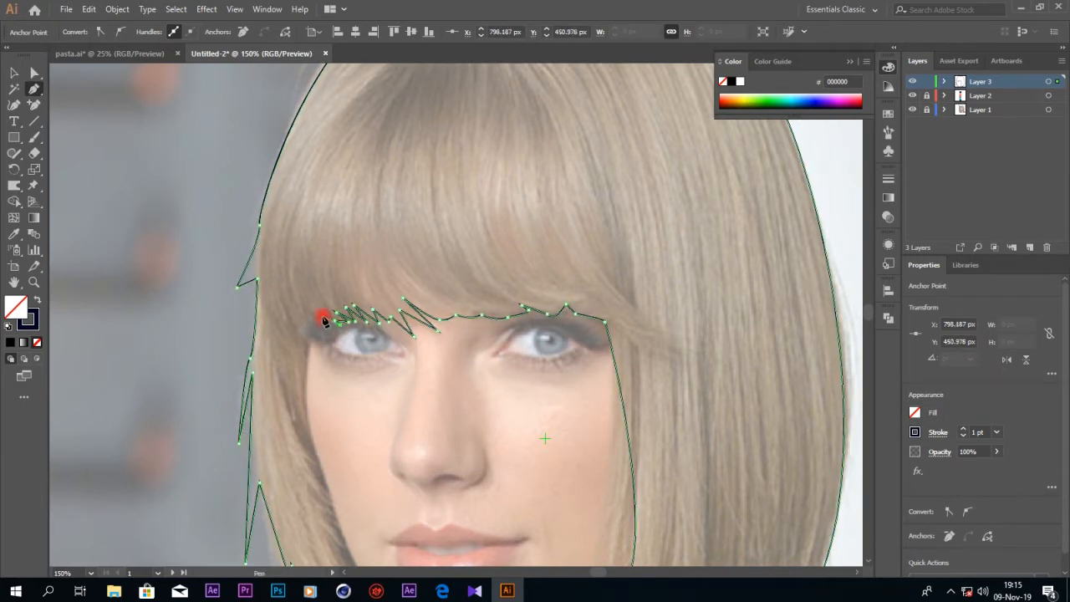
click(329, 326)
click(312, 321)
click(320, 330)
click(306, 325)
click(312, 329)
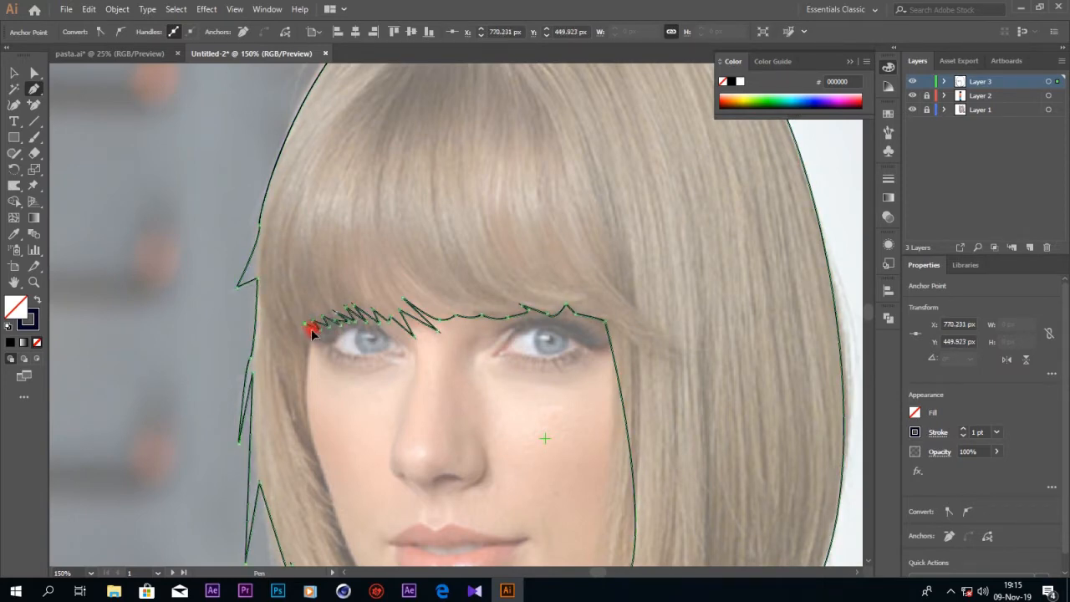
click(295, 323)
click(304, 341)
- Trace the hair's inner edge from the left temple down the cheek to the jaw and close the hair outline
scroll(313, 358, down, 3)
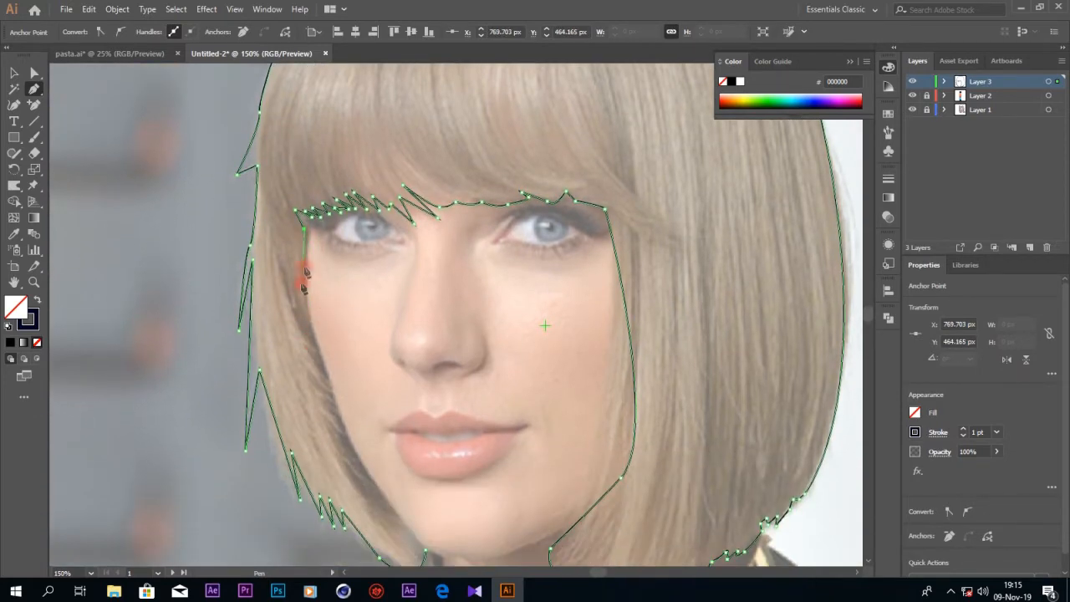
click(310, 325)
drag(311, 326, 312, 344)
drag(369, 482, 390, 506)
scroll(411, 509, down, 2)
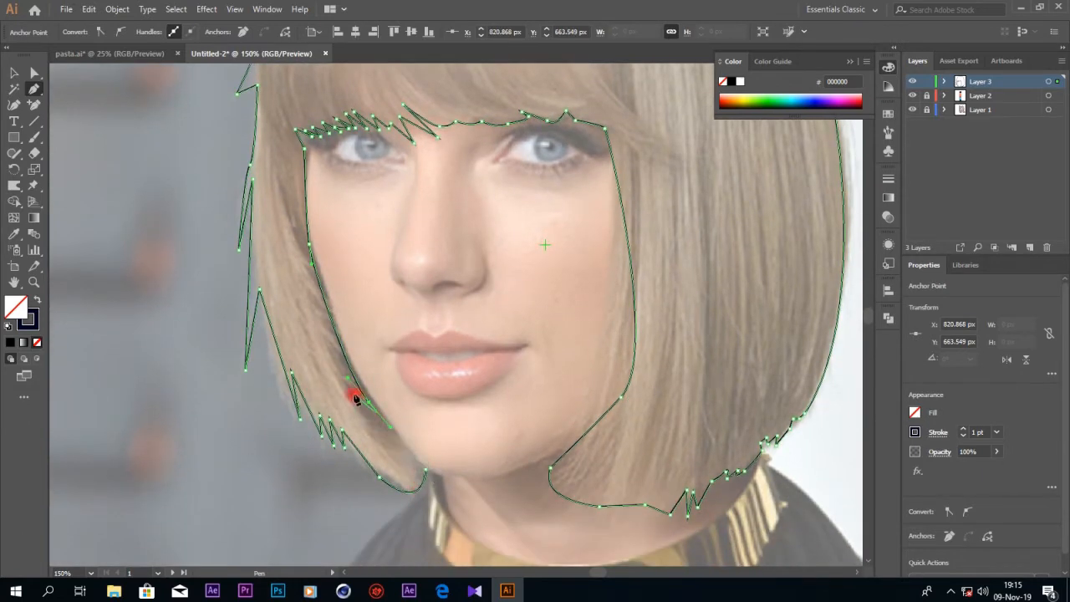
drag(425, 468, 435, 477)
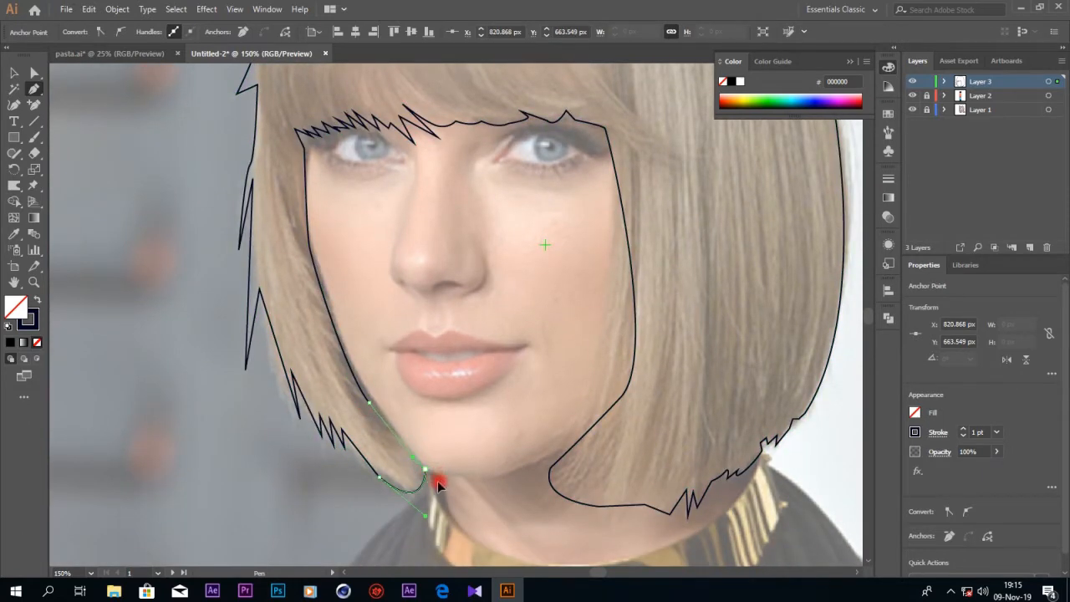
- Swap the hair outline's stroke and fill so it is solid dark navy 000322 without a stroke, and deselect it
key(ctrl+a)
click(38, 301)
key(ctrl+0)
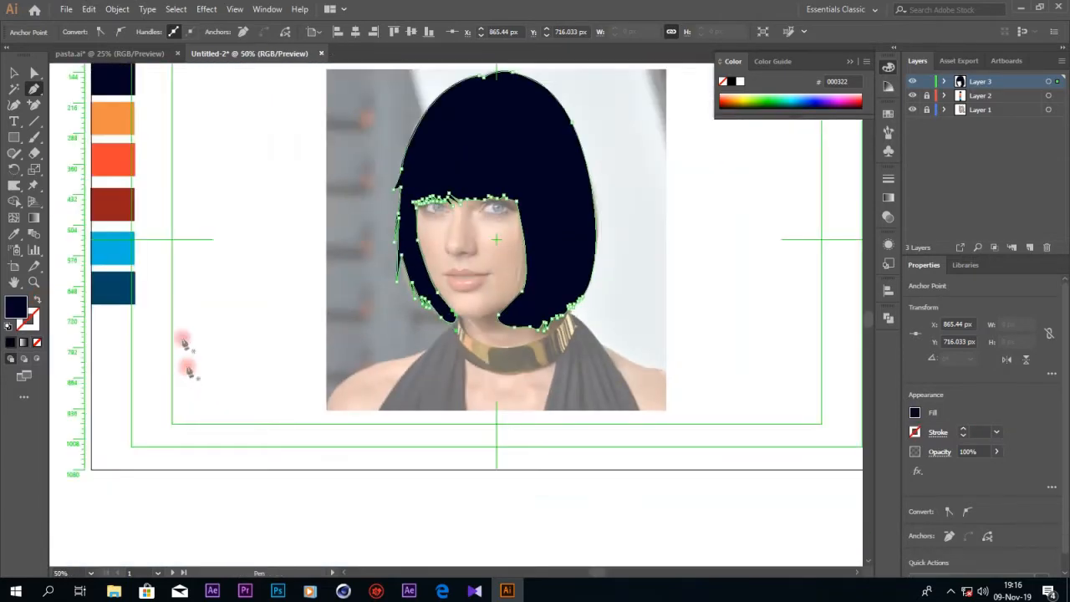
click(21, 73)
click(699, 249)
- Trace the left halter panel of the dress as a closed shape from the photo's lower edge up to the neck
scroll(706, 301, up, 3)
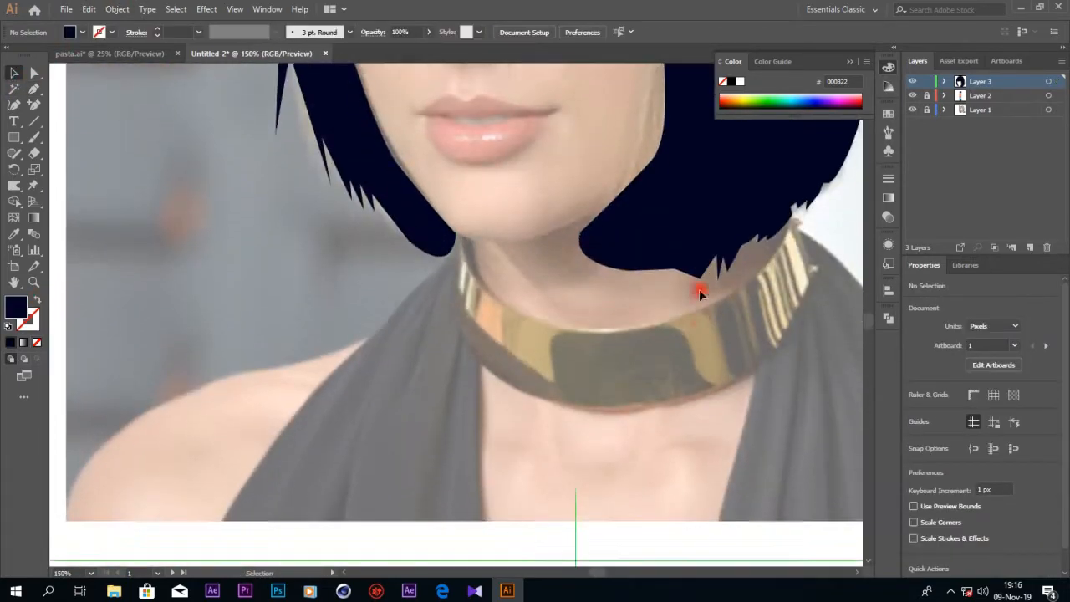
scroll(699, 292, down, 1)
click(34, 90)
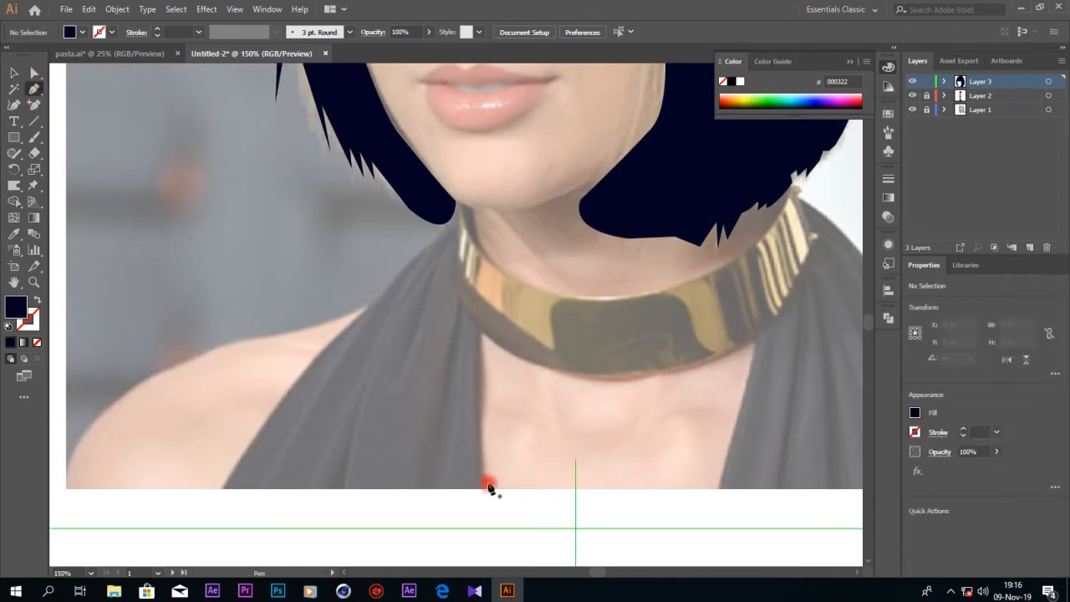
click(222, 489)
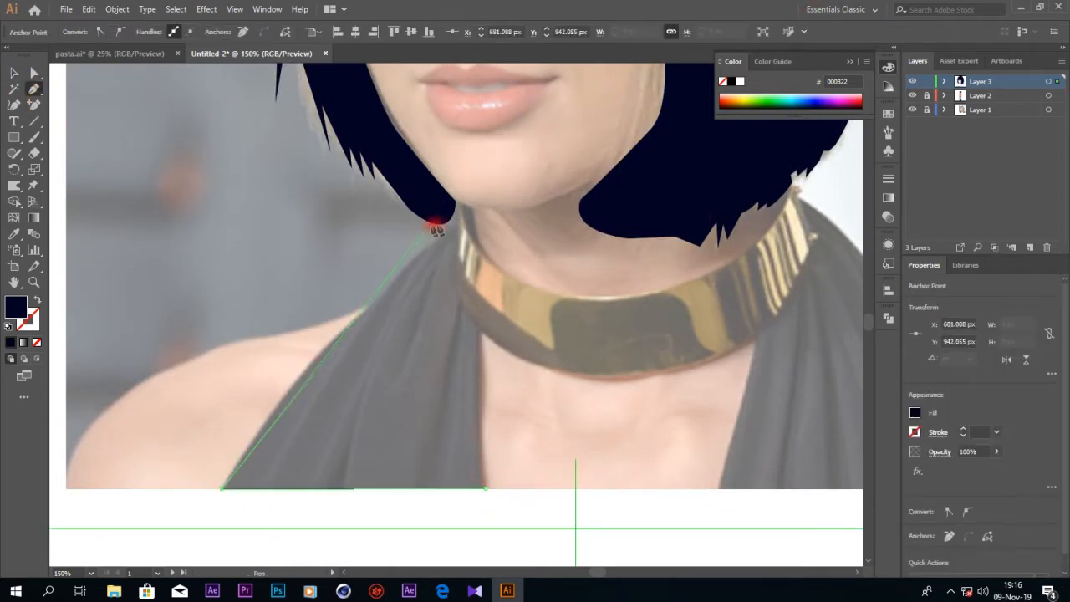
drag(450, 203, 483, 164)
click(484, 489)
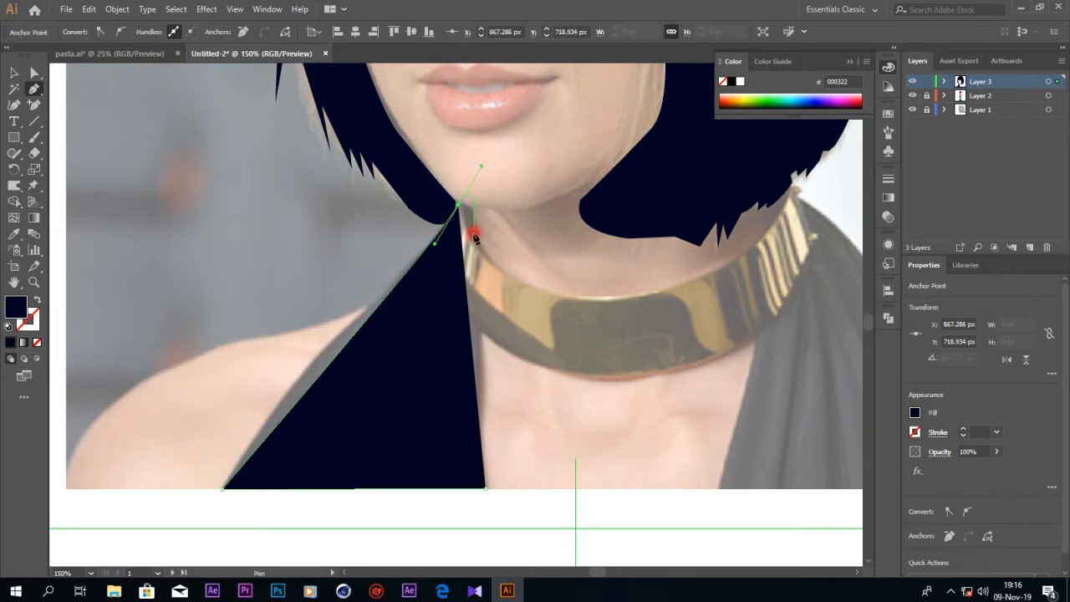
click(458, 207)
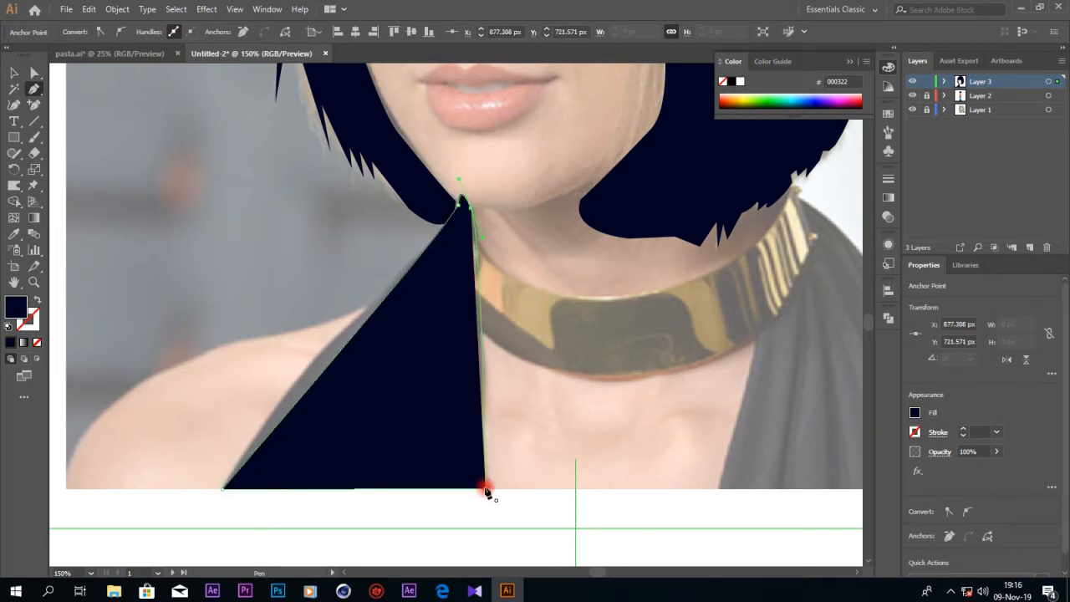
mouse_move(484, 490)
mouse_down()
mouse_move(473, 501)
mouse_move(485, 495)
mouse_up()
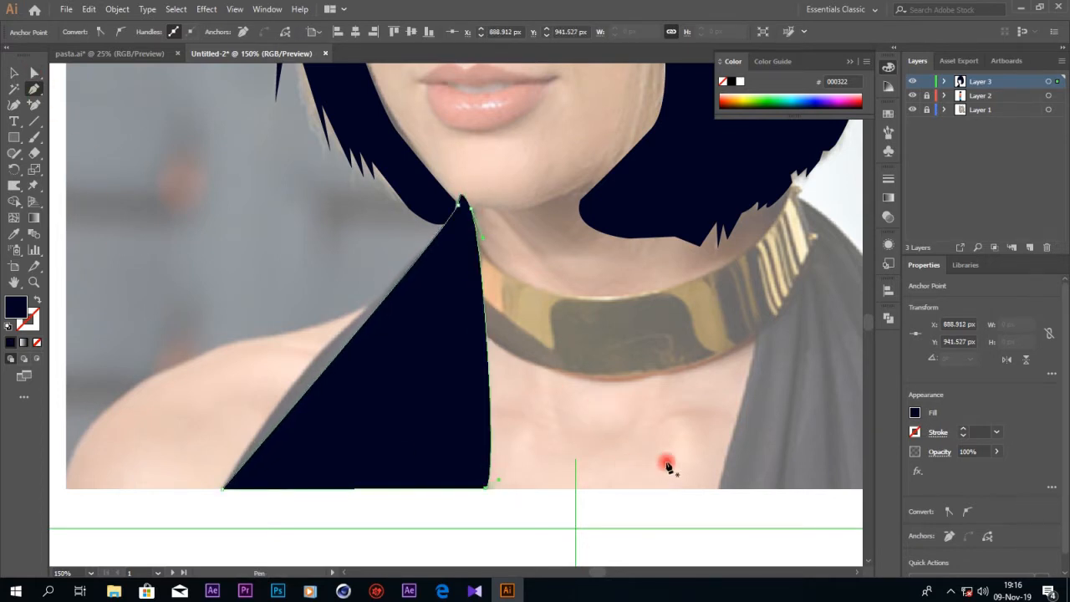
- Trace the right halter panel of the dress as a closed shape along the choker's end and the photo's lower edge
scroll(582, 567, right, 5)
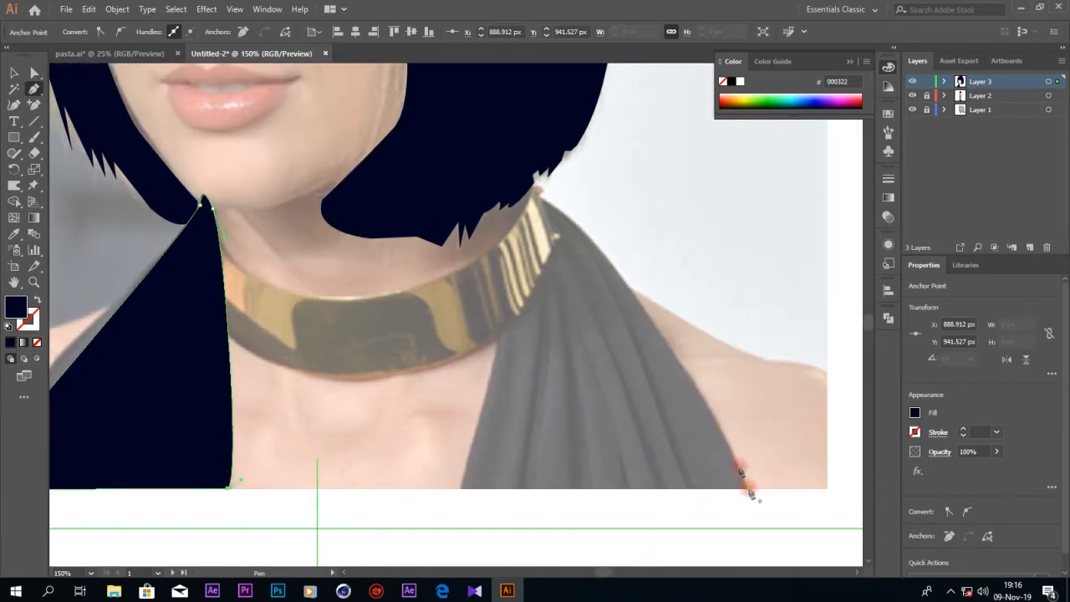
drag(539, 192, 474, 177)
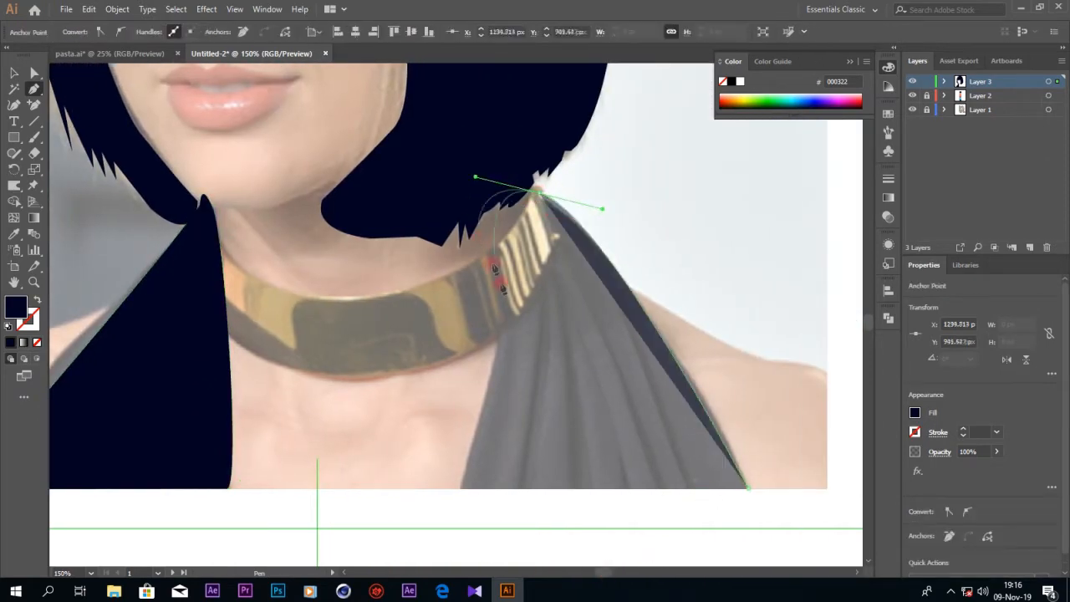
click(539, 191)
click(498, 336)
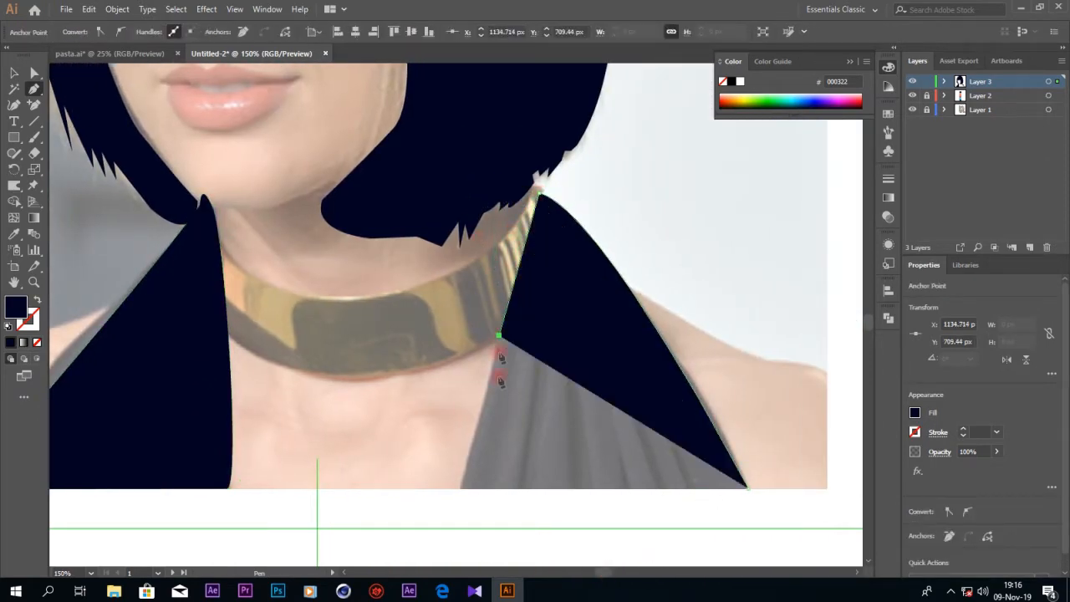
click(463, 493)
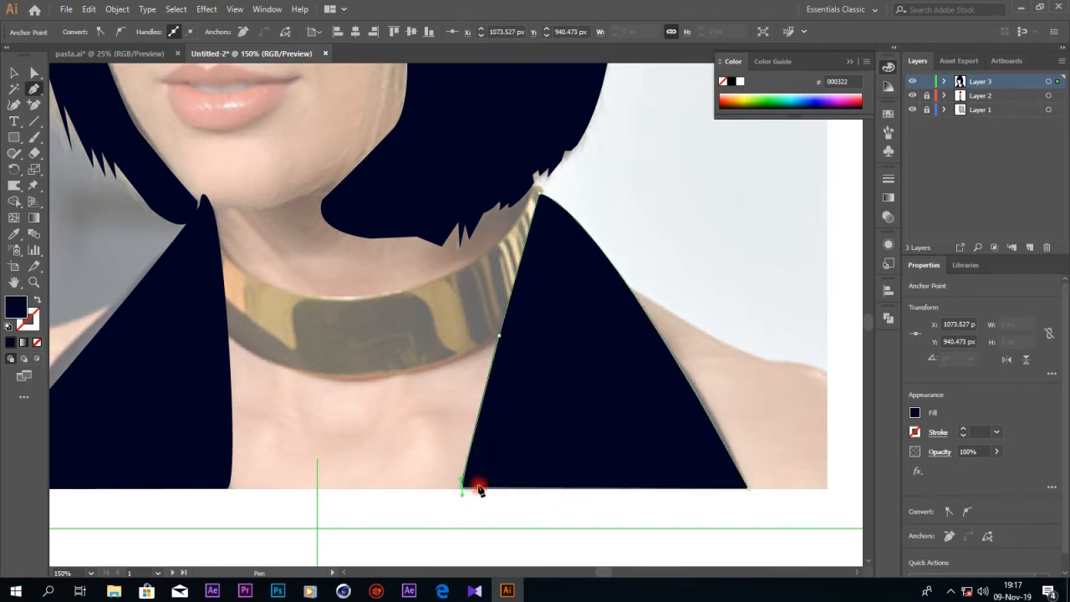
click(746, 487)
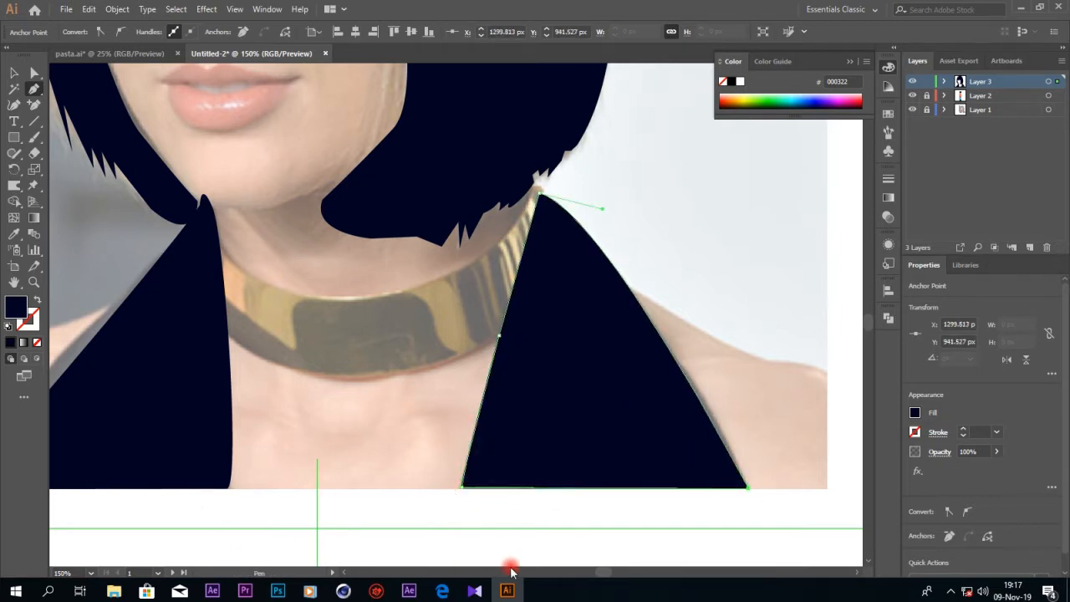
- Start the body outline at the neck and trace the left shoulder down to the photo's lower-left corner
key(ctrl+minus)
key(ctrl+minus)
scroll(656, 320, left, 2)
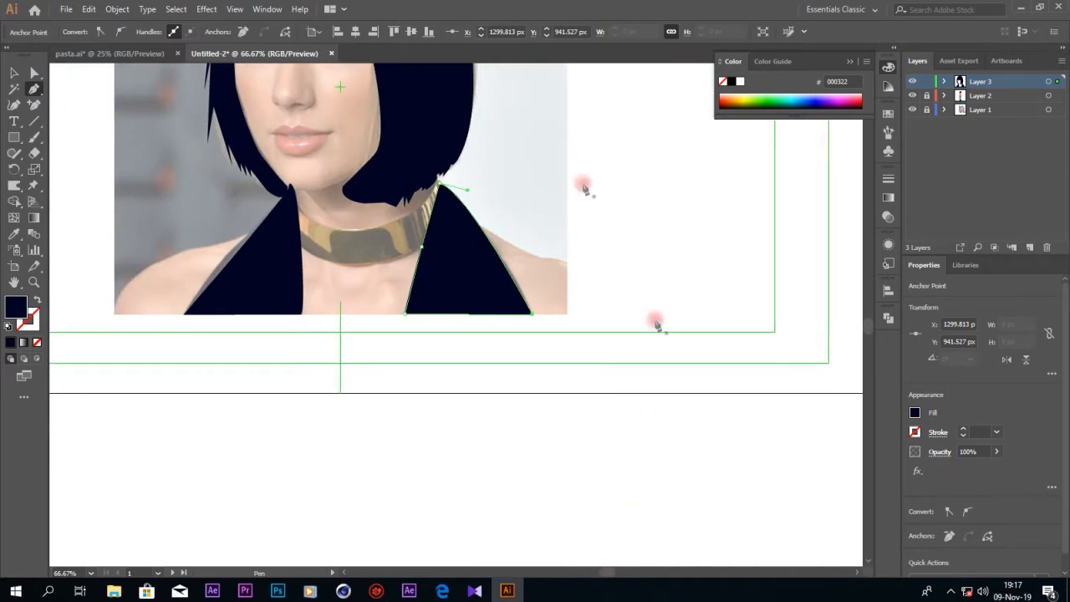
click(285, 217)
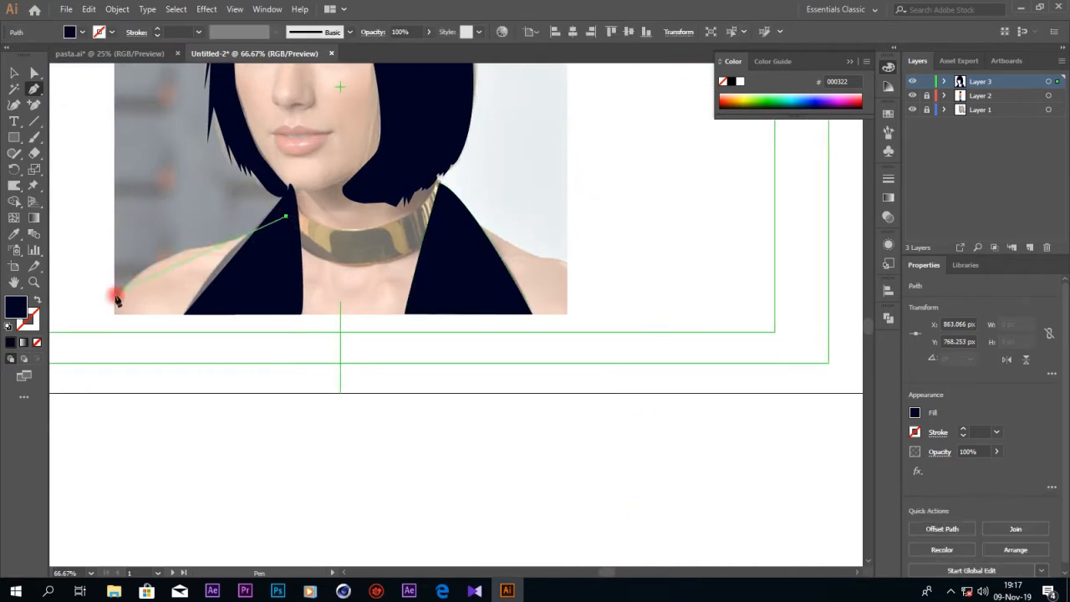
click(205, 249)
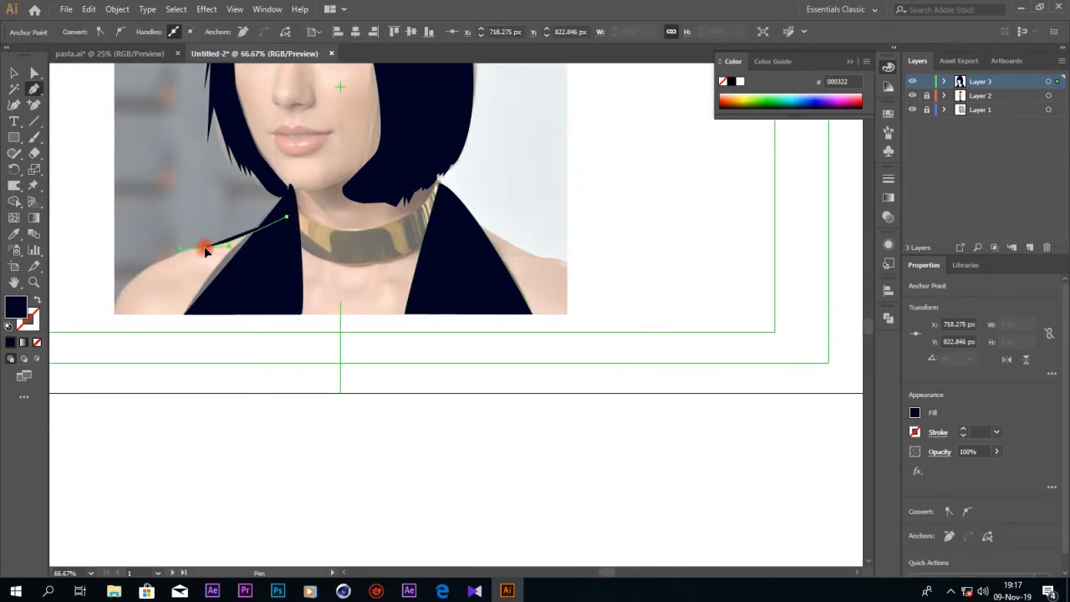
drag(114, 316, 104, 368)
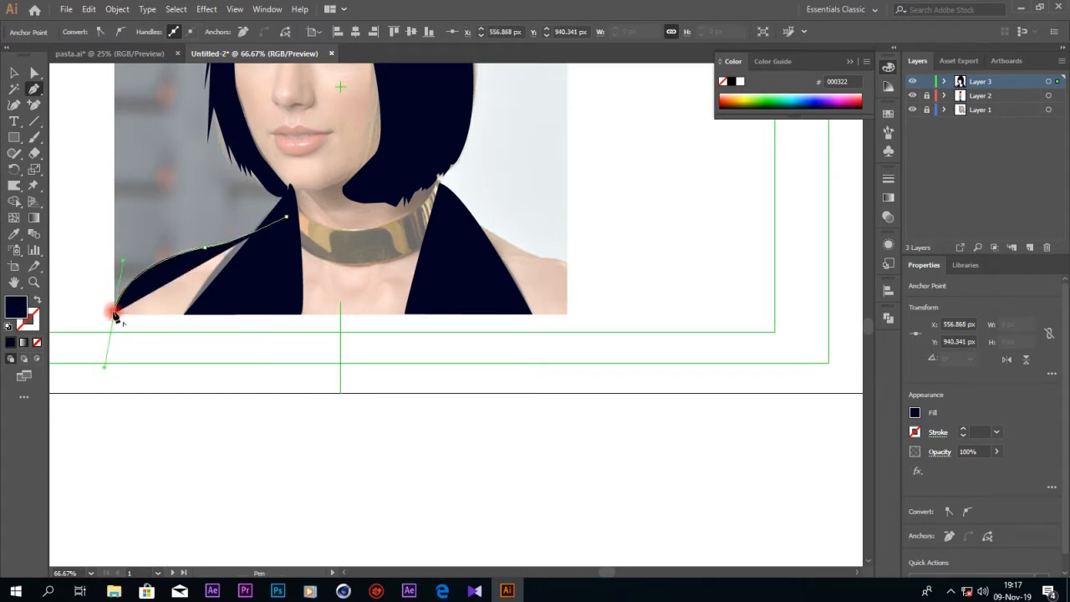
- Continue the body outline along the photo's lower edge and over the right shoulder, closing it behind the neck
click(566, 317)
click(567, 263)
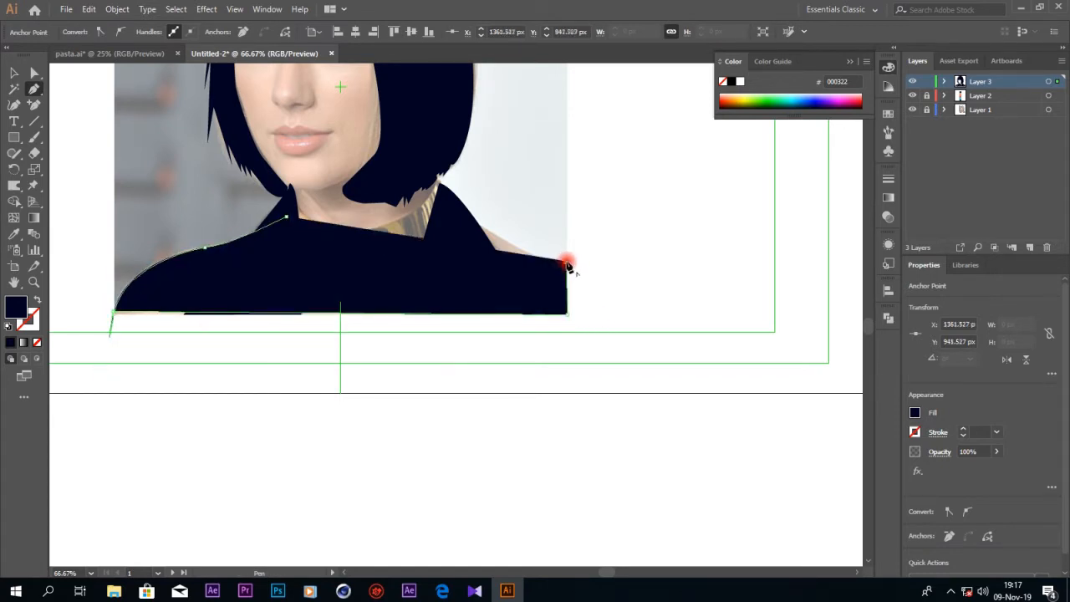
click(515, 255)
drag(477, 222, 400, 164)
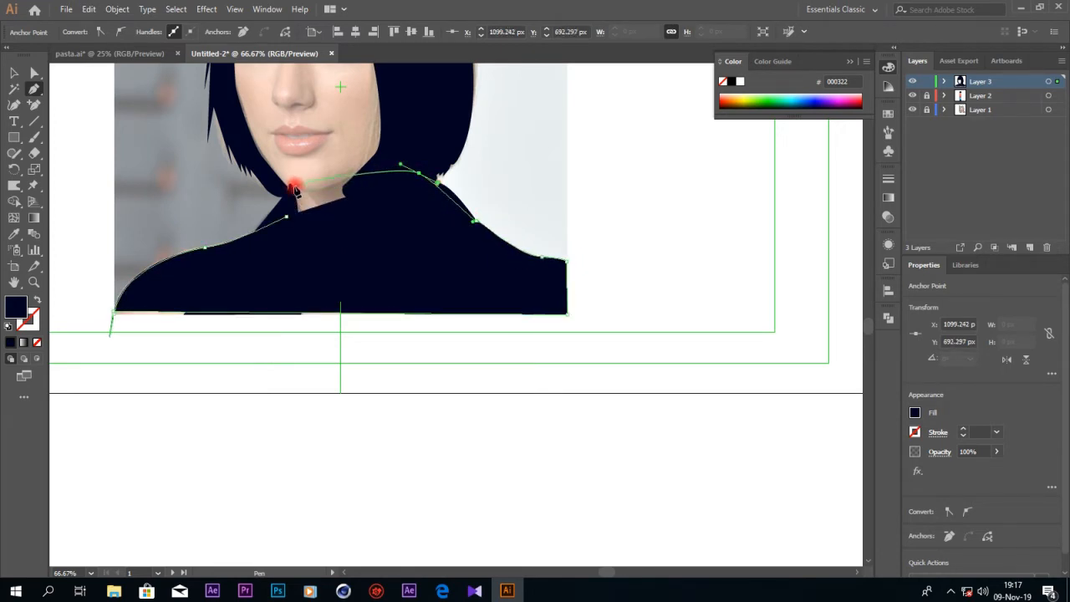
click(287, 216)
- Swap fill and stroke on the body outline and both dress panels so they are unfilled outlines with a 1 pt stroke
click(35, 301)
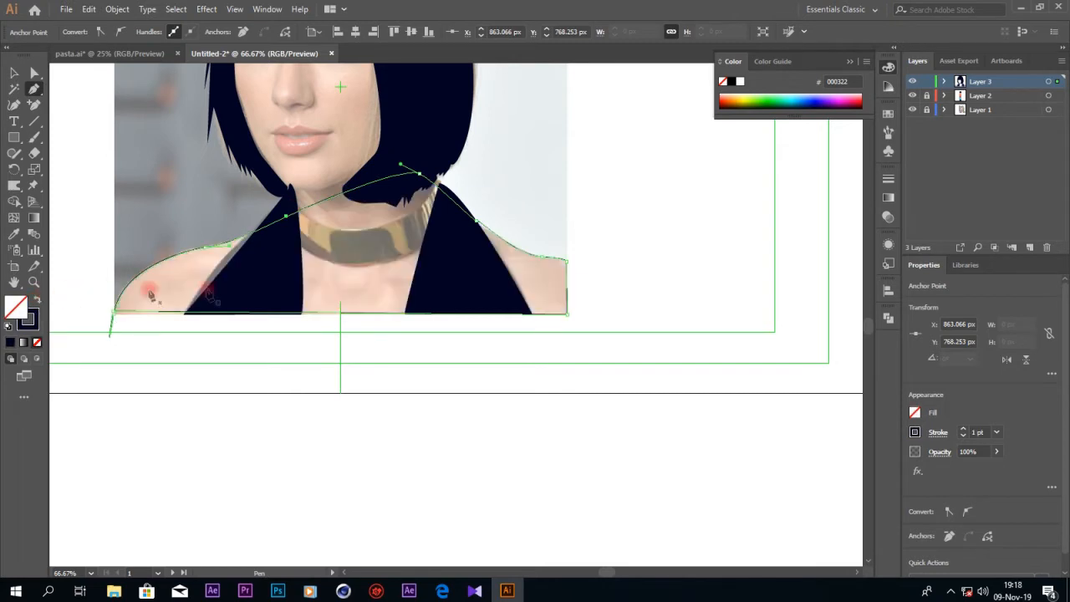
click(14, 72)
click(256, 258)
click(34, 299)
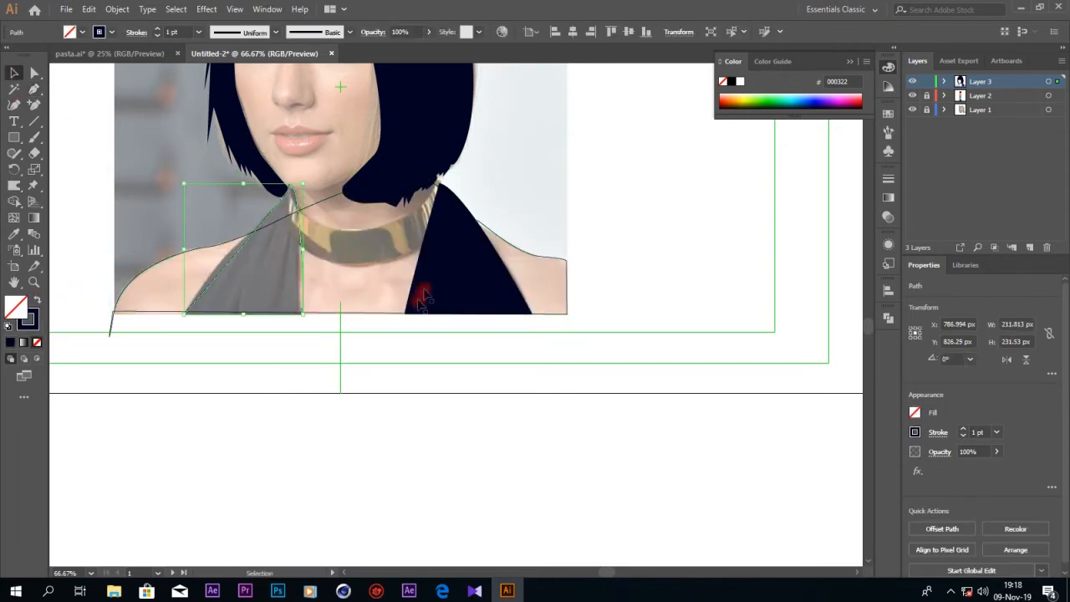
click(422, 296)
click(34, 299)
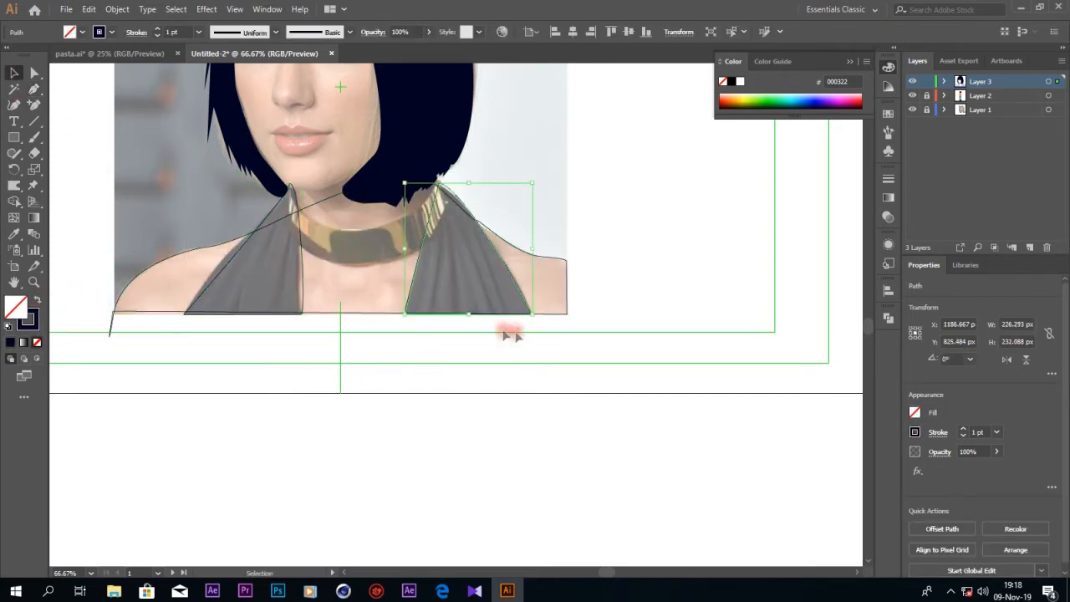
scroll(330, 286, up, 1)
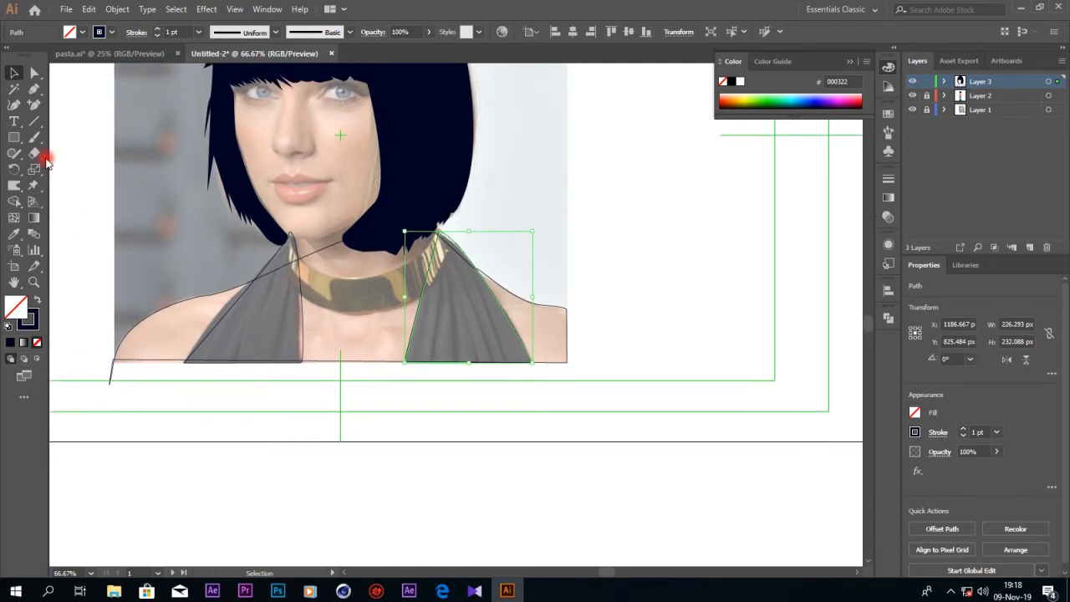
- Trace the gold choker's left end, curved lower edge and right end up to the hair
click(34, 89)
click(291, 241)
click(289, 271)
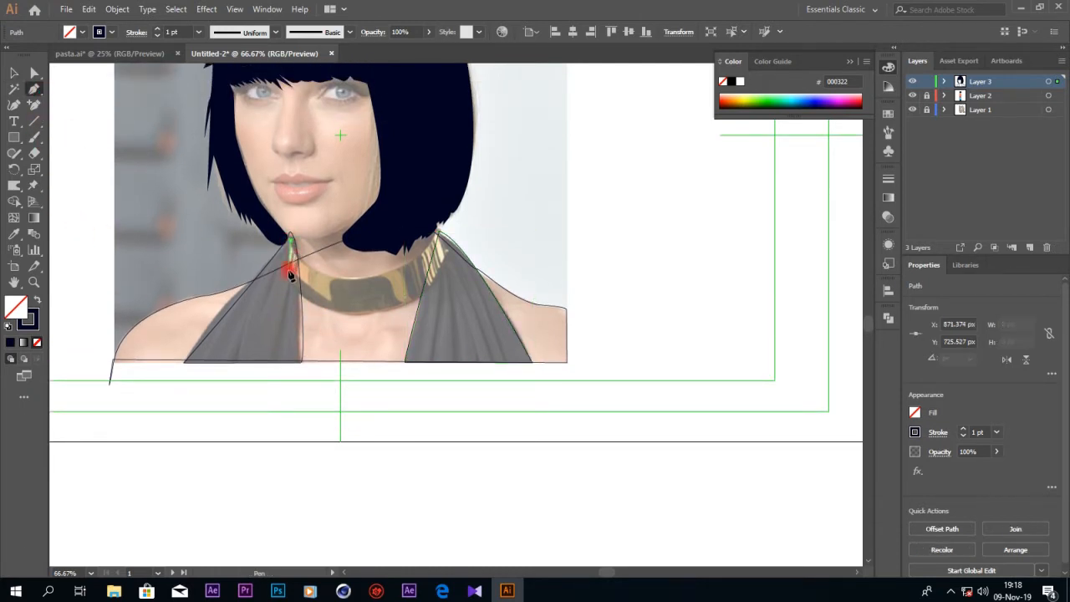
mouse_move(447, 270)
mouse_down()
mouse_move(562, 244)
mouse_move(517, 222)
mouse_move(536, 223)
mouse_up()
click(431, 293)
click(438, 226)
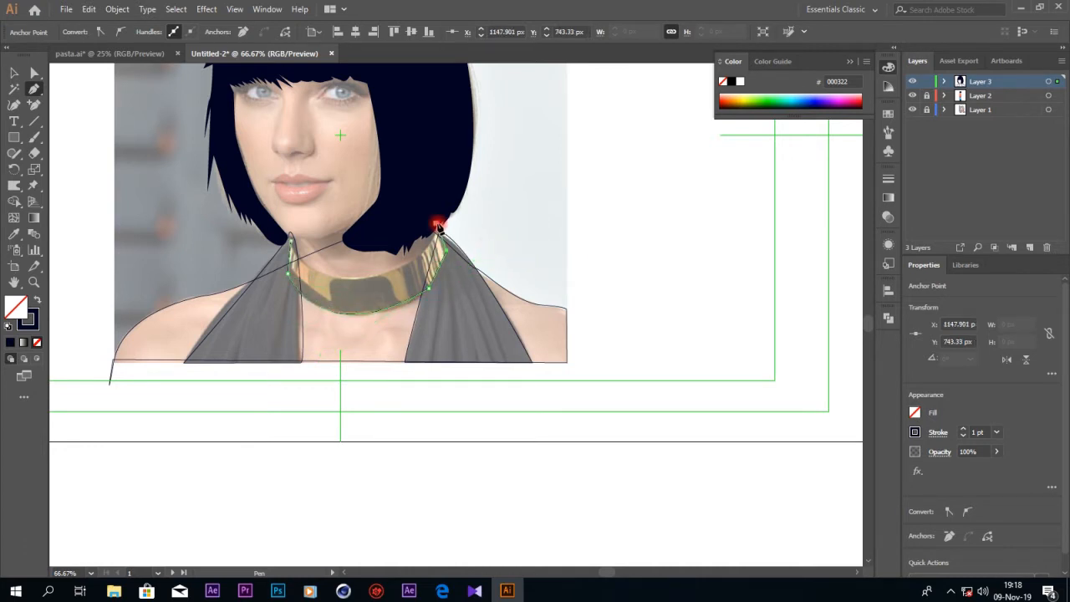
- Trace the choker's curved upper edge back to its left end and close the outline
click(407, 261)
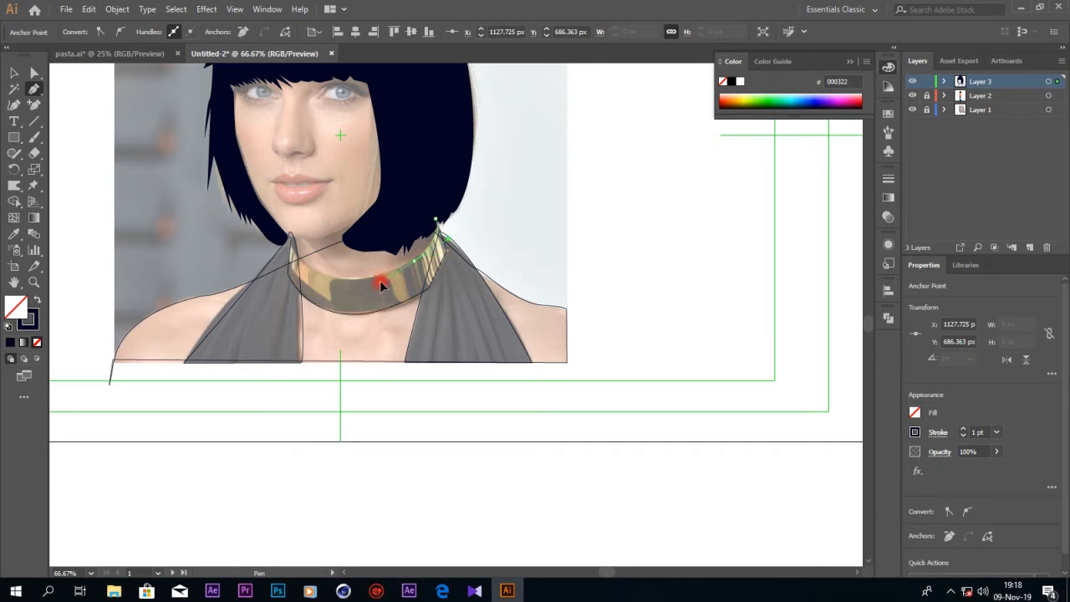
click(379, 285)
click(287, 240)
click(302, 246)
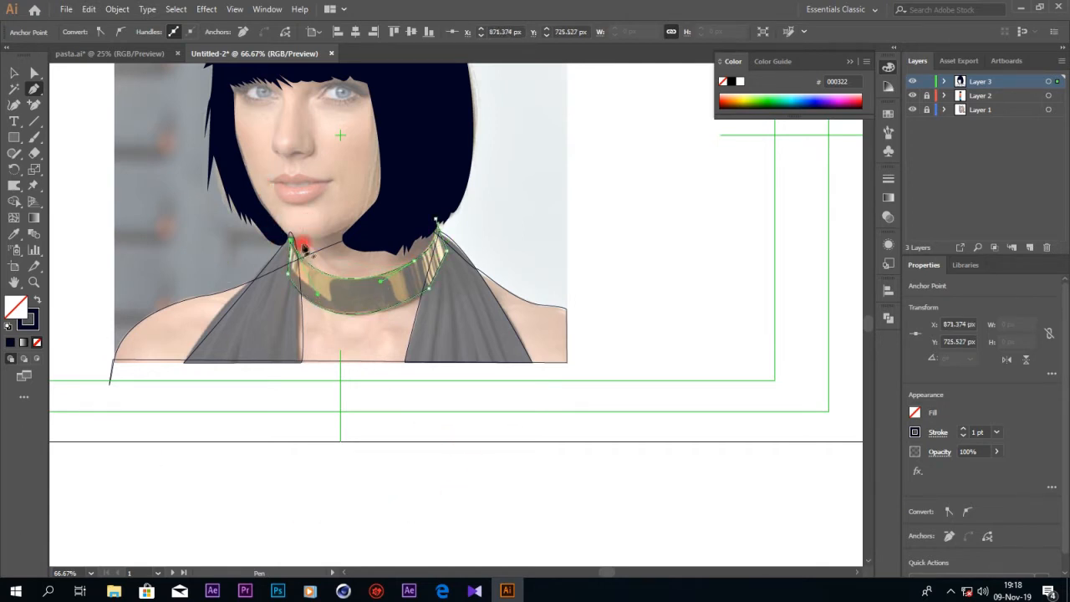
- Trace the upper lip's top edge from the right mouth corner through the dip of the cupid's bow to the left peak
scroll(377, 162, up, 2)
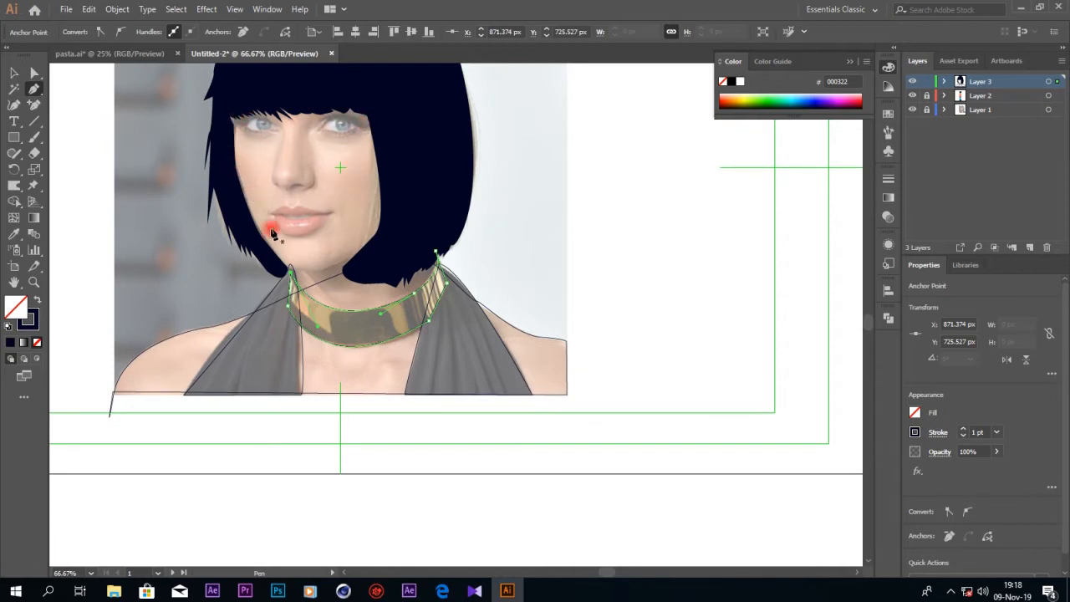
click(332, 215)
drag(301, 209, 290, 210)
key(ctrl+plus)
key(ctrl+plus)
key(ctrl+plus)
key(ctrl+plus)
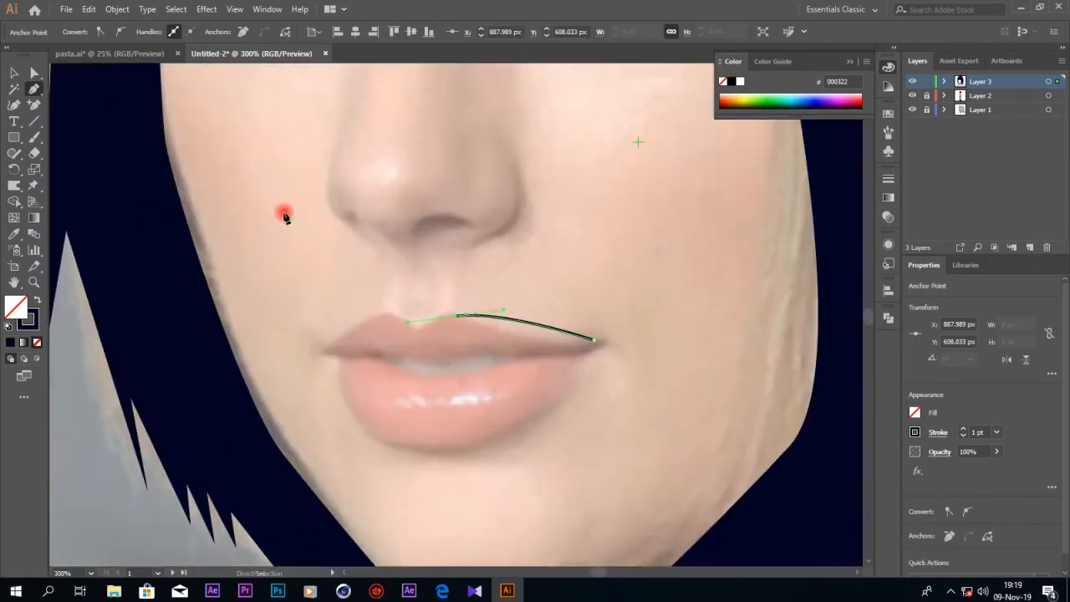
click(415, 334)
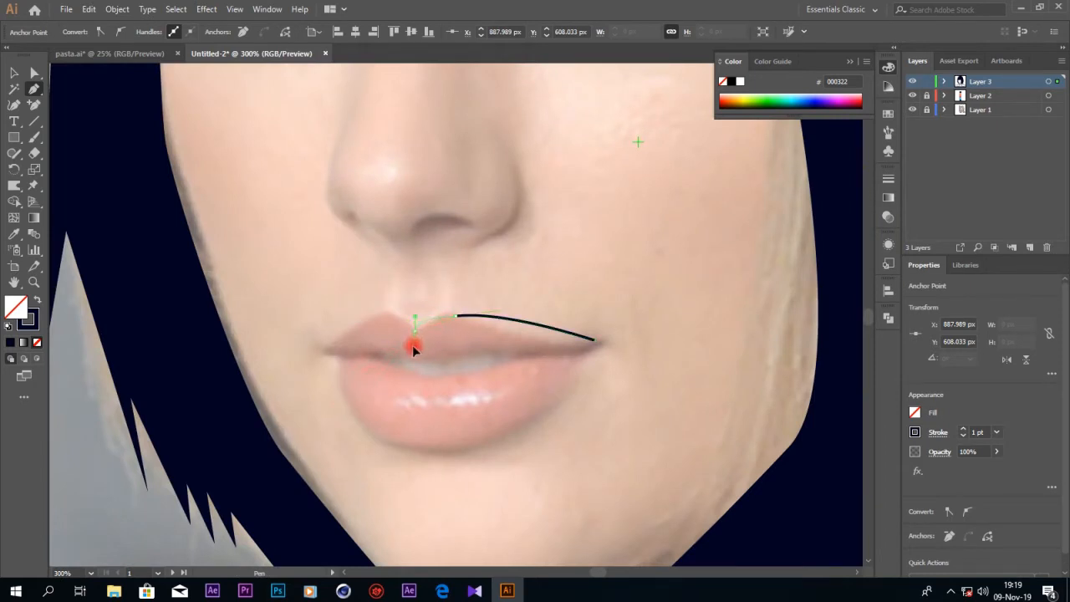
click(413, 331)
drag(384, 313, 359, 321)
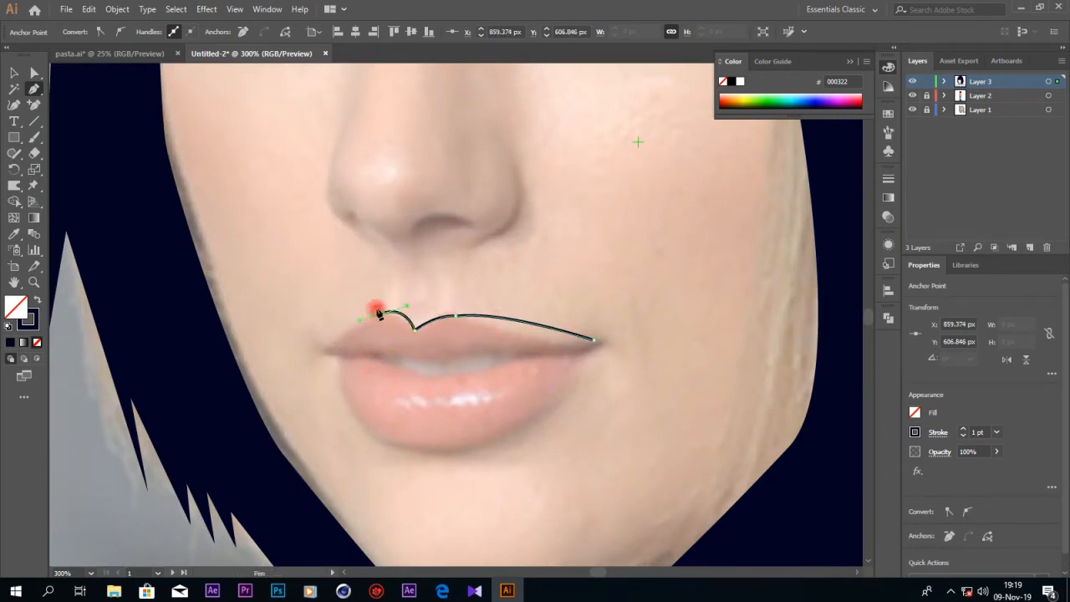
- Extend the upper lip outline to the left mouth corner and close it with a curve along the lip's lower edge
drag(308, 358, 308, 358)
click(319, 345)
mouse_move(593, 340)
mouse_down()
mouse_move(602, 350)
mouse_move(604, 317)
mouse_move(644, 304)
mouse_up()
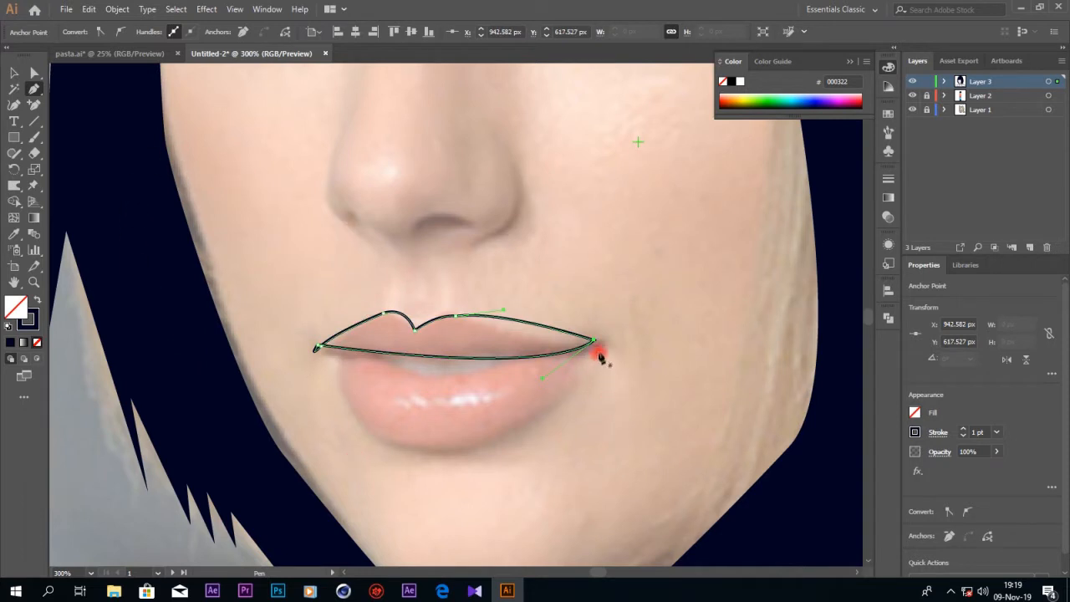
- Trace the lower lip as a closed outline from the right mouth corner around its curved bottom and back along its top edge
click(598, 350)
drag(336, 362, 337, 363)
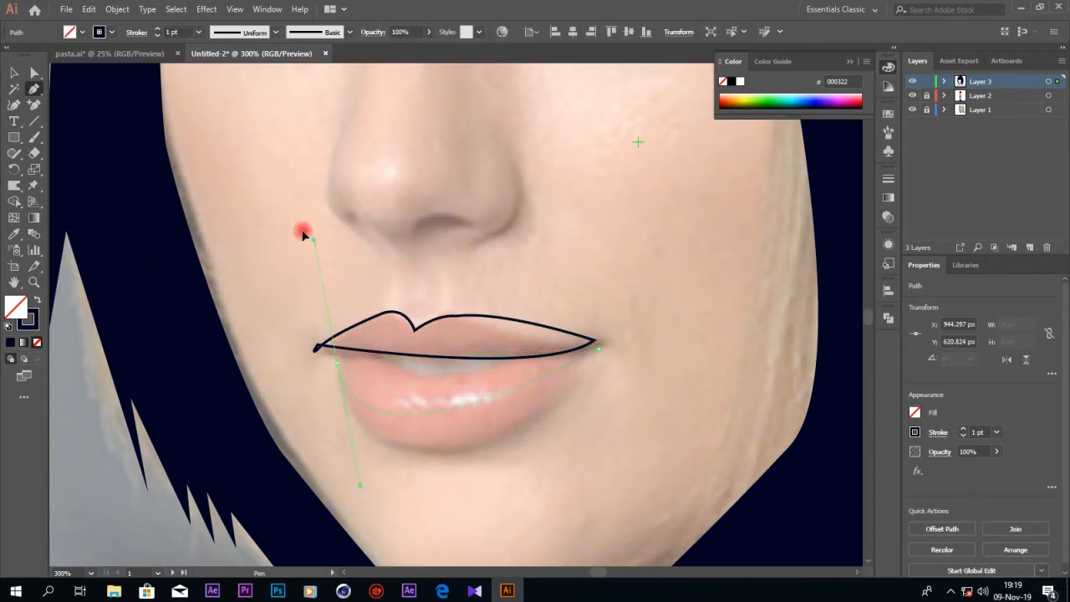
drag(255, 166, 254, 162)
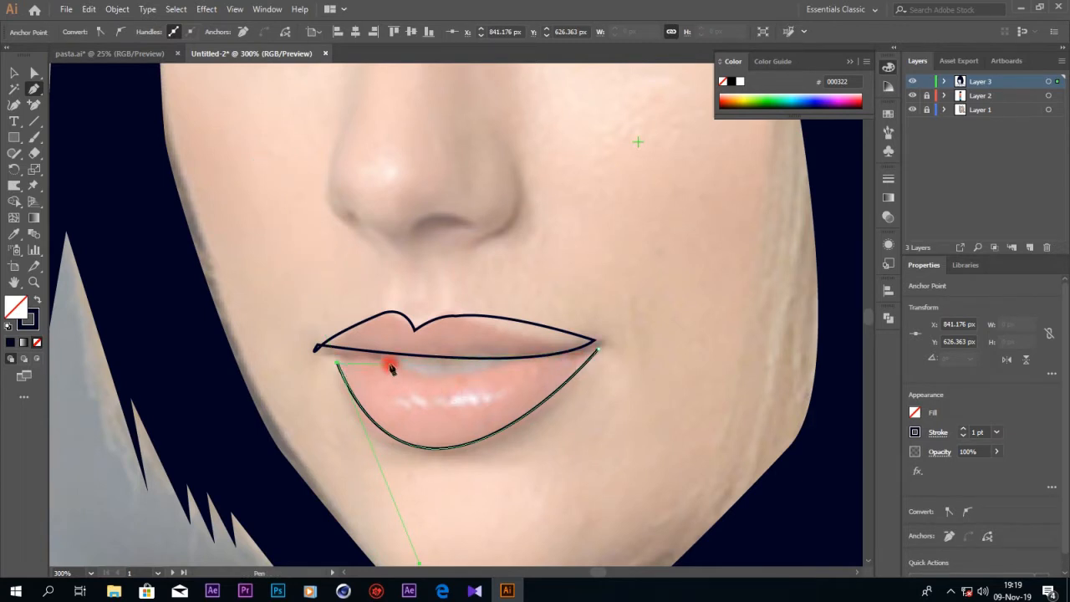
drag(387, 361, 423, 366)
drag(597, 348, 692, 319)
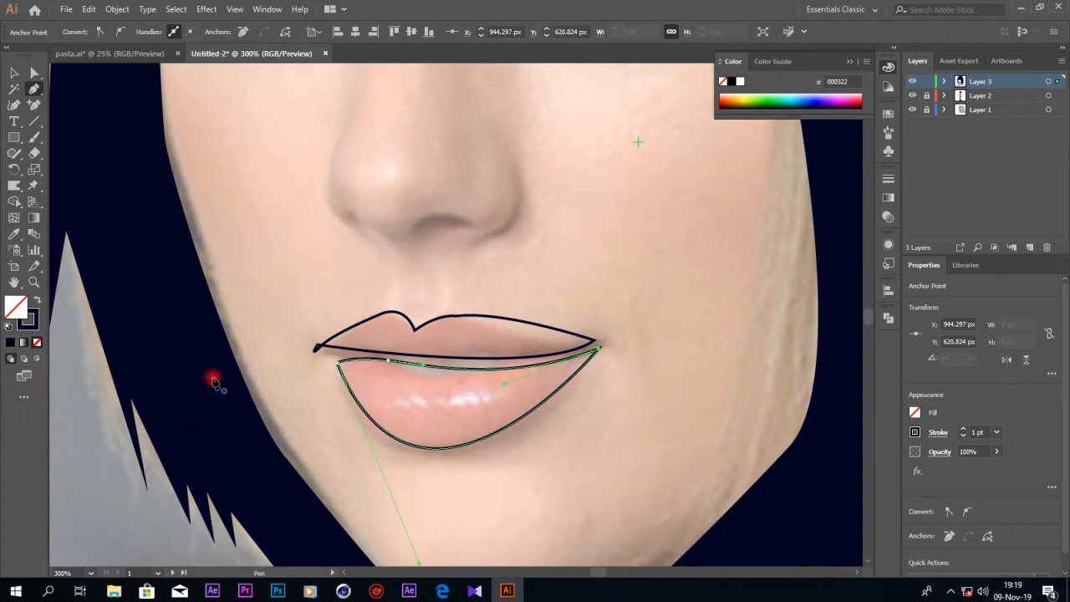
- Outline the narrow crescent-shaped shadow along the outer edge of the right nostril wing as a closed path
scroll(515, 292, up, 3)
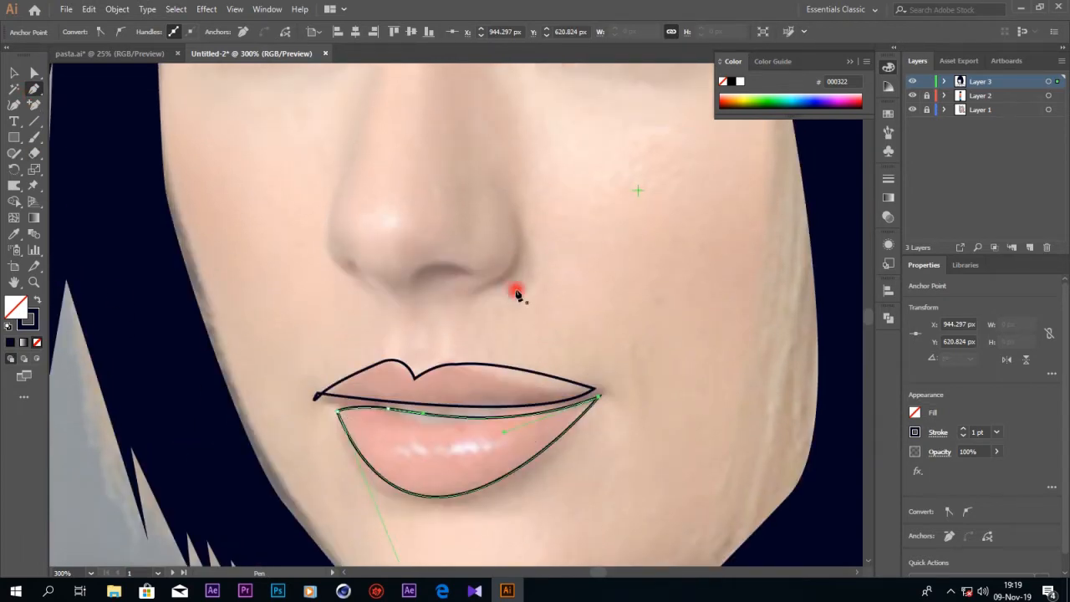
drag(513, 259, 477, 345)
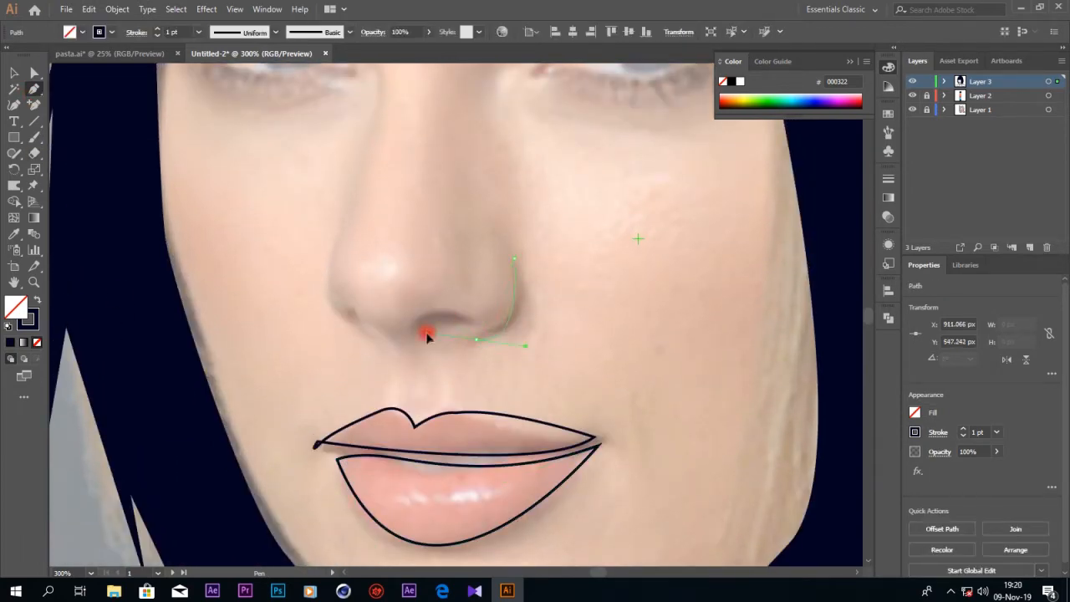
drag(406, 369, 402, 368)
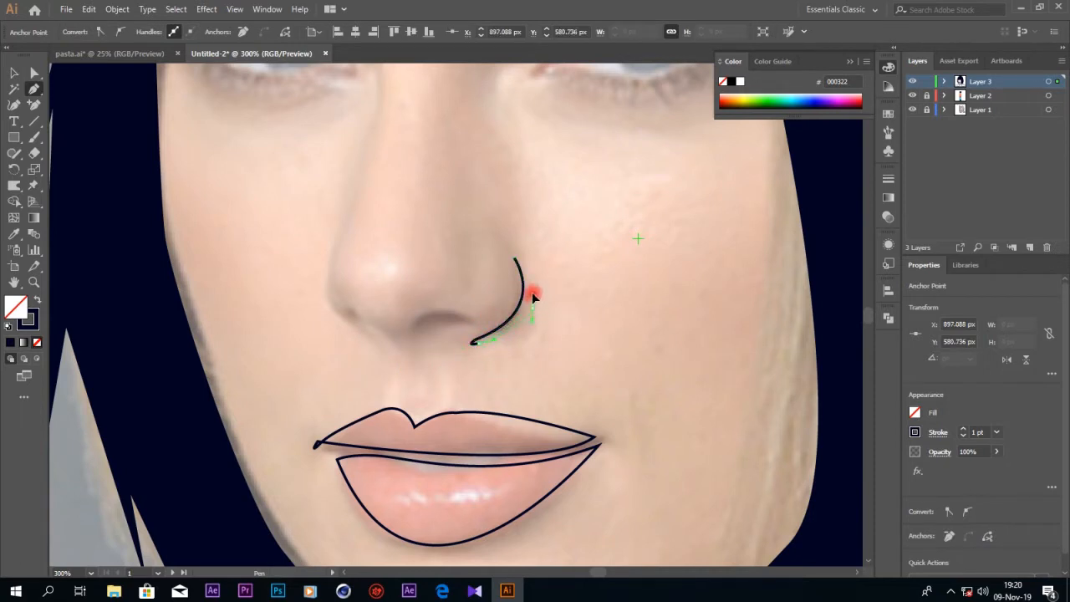
drag(533, 294, 532, 295)
drag(525, 260, 487, 200)
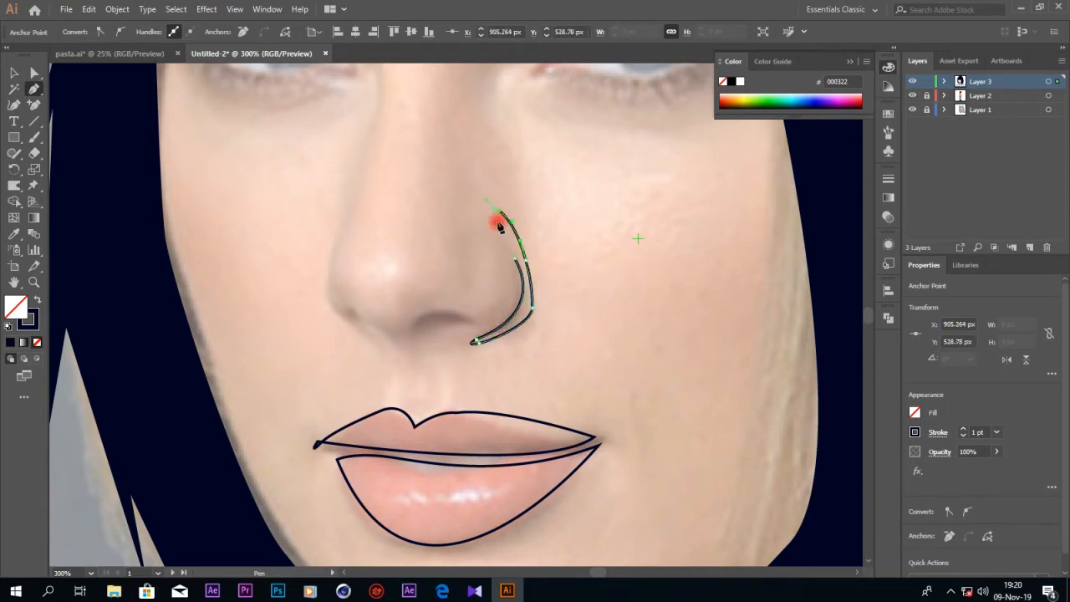
click(513, 258)
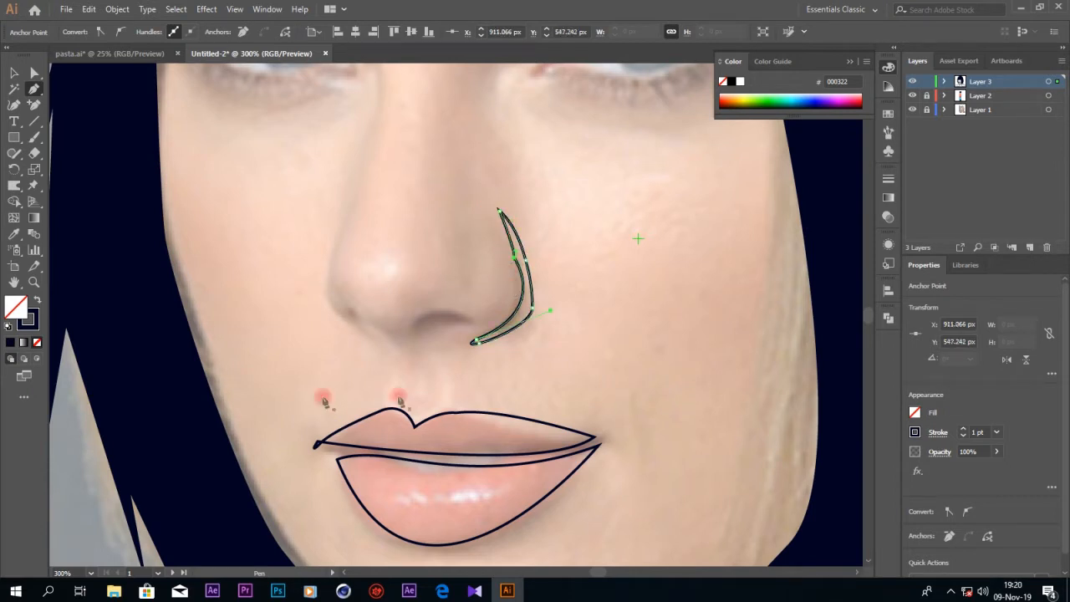
- Outline the right nostril as a closed almond shape about 21 px wide and 6 px high, and the left nostril as a small oval
click(469, 319)
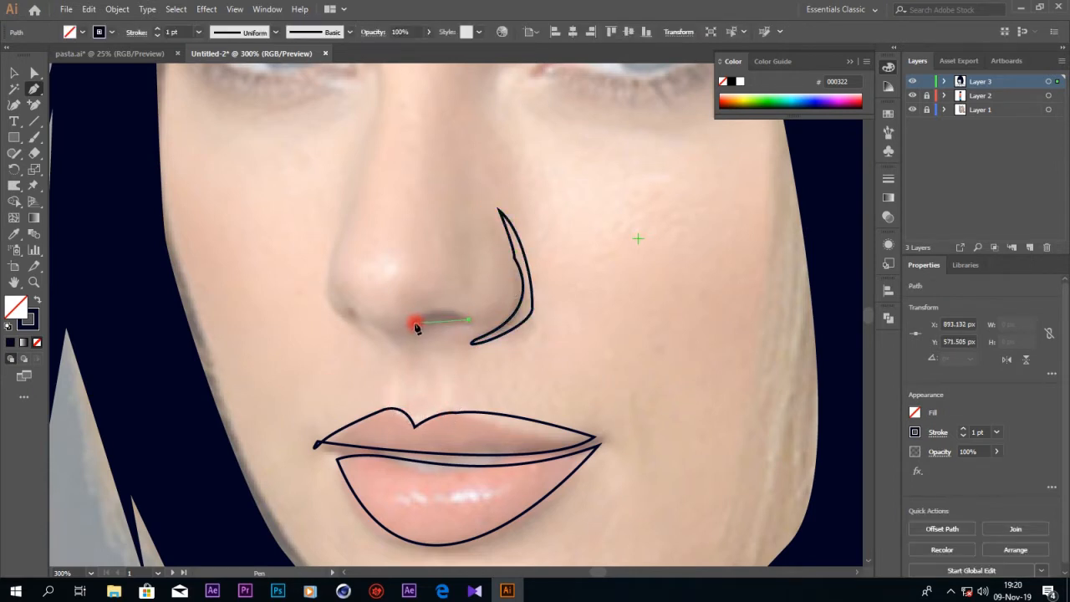
drag(402, 352, 398, 342)
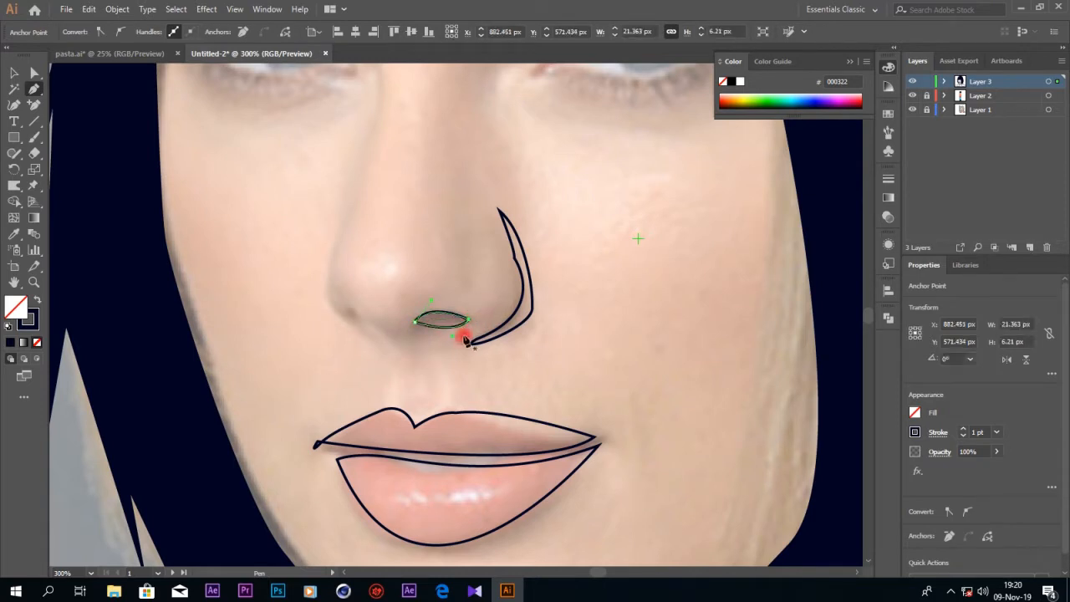
click(347, 310)
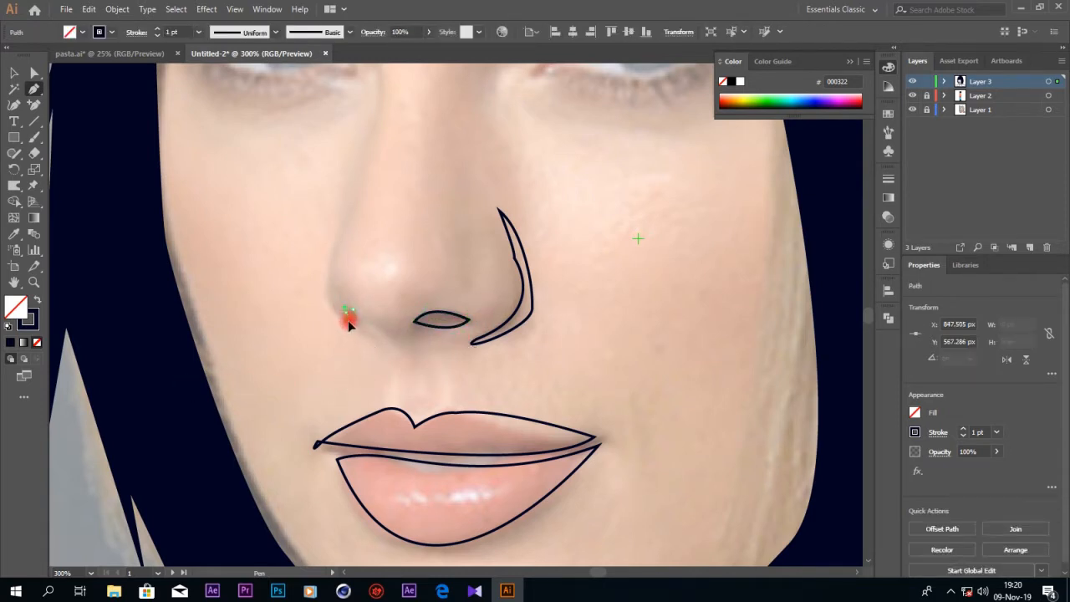
- Trace the nose shadow's inner edge from above the left eye down the nose's left side and around the nostril wing to below the tip
scroll(434, 342, up, 3)
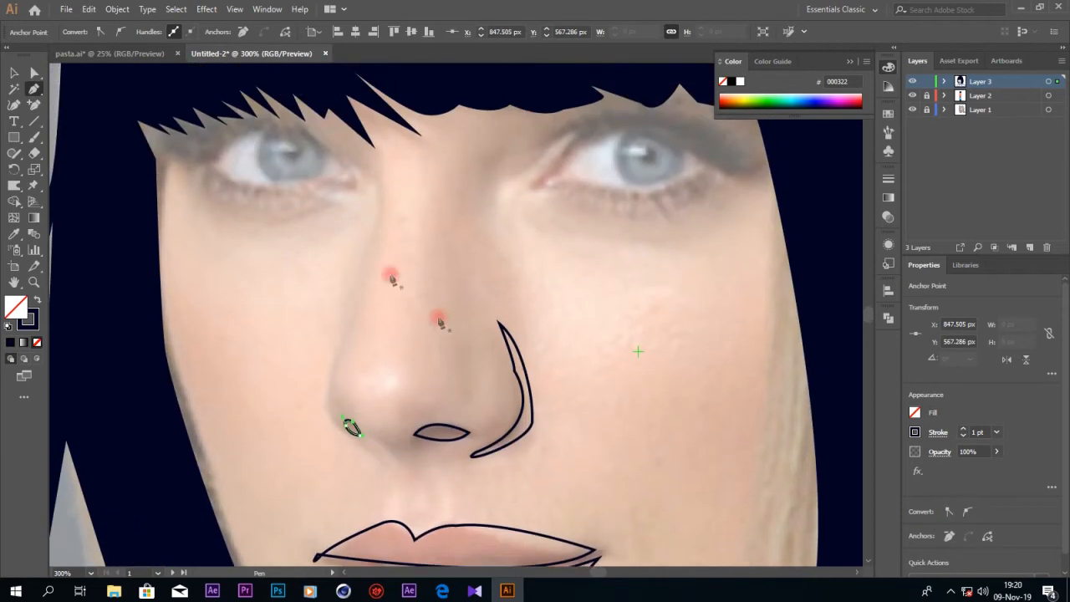
click(310, 126)
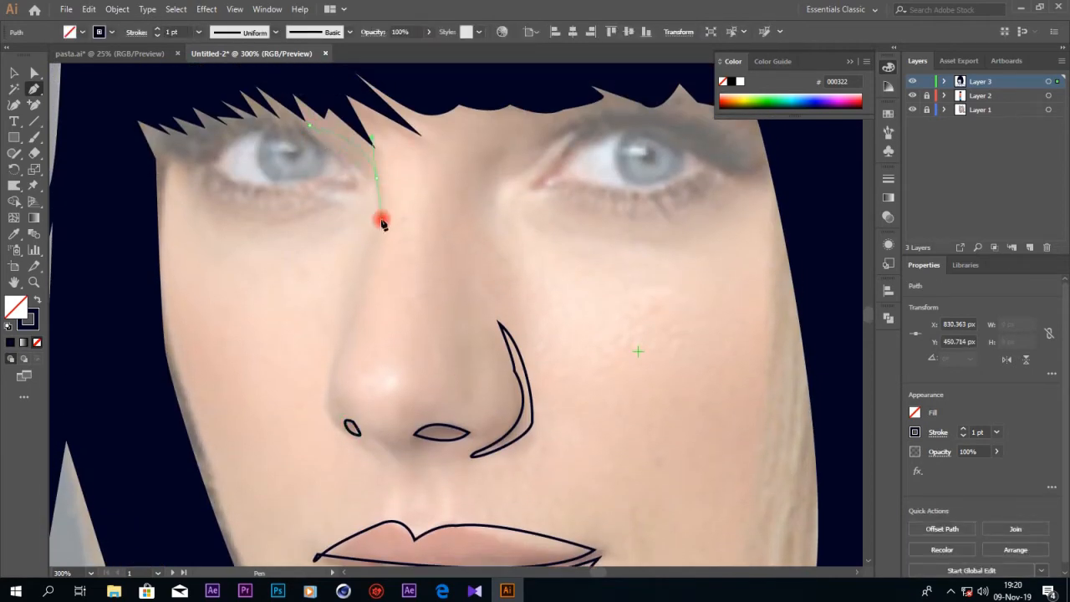
drag(382, 222, 381, 219)
drag(330, 358, 330, 357)
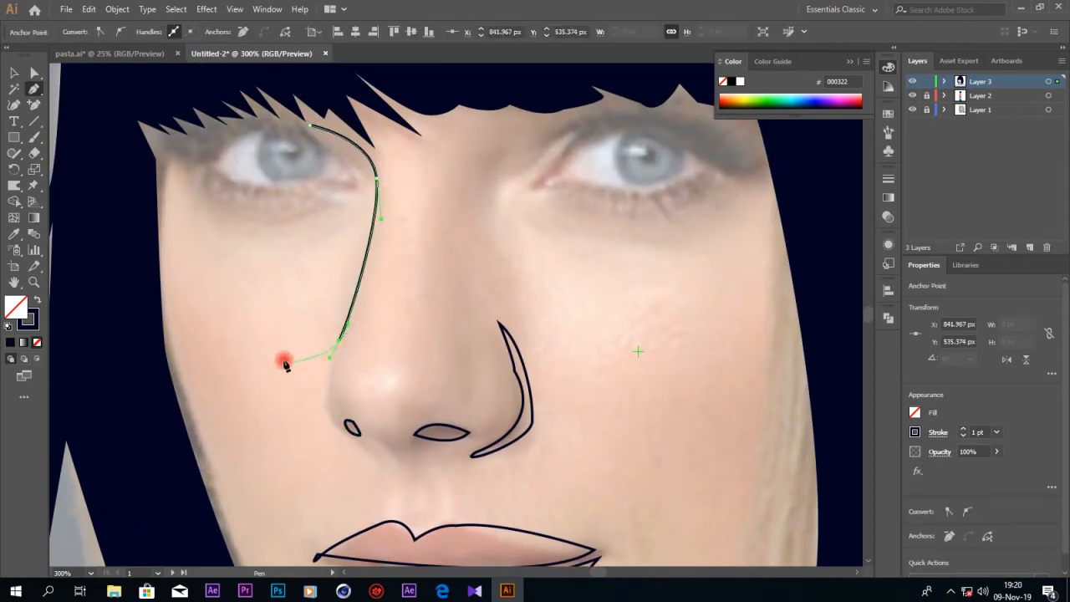
drag(329, 446, 343, 457)
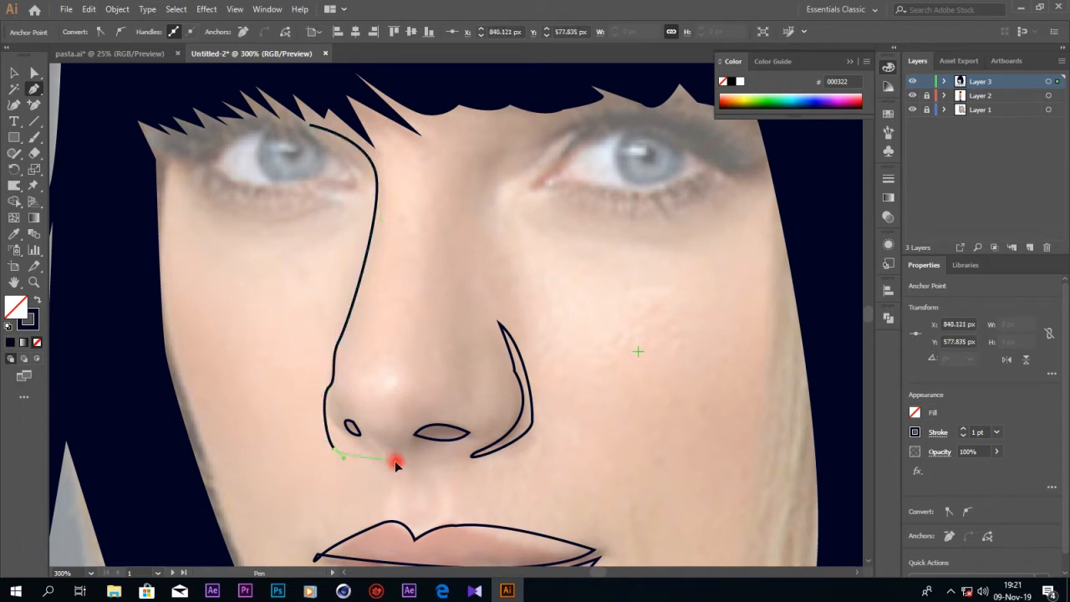
drag(409, 485, 408, 485)
- Trace the nose shadow's outer edge back up the left cheek past the inner eye corner into the hair and close the shape
drag(289, 493, 280, 466)
drag(302, 338, 318, 295)
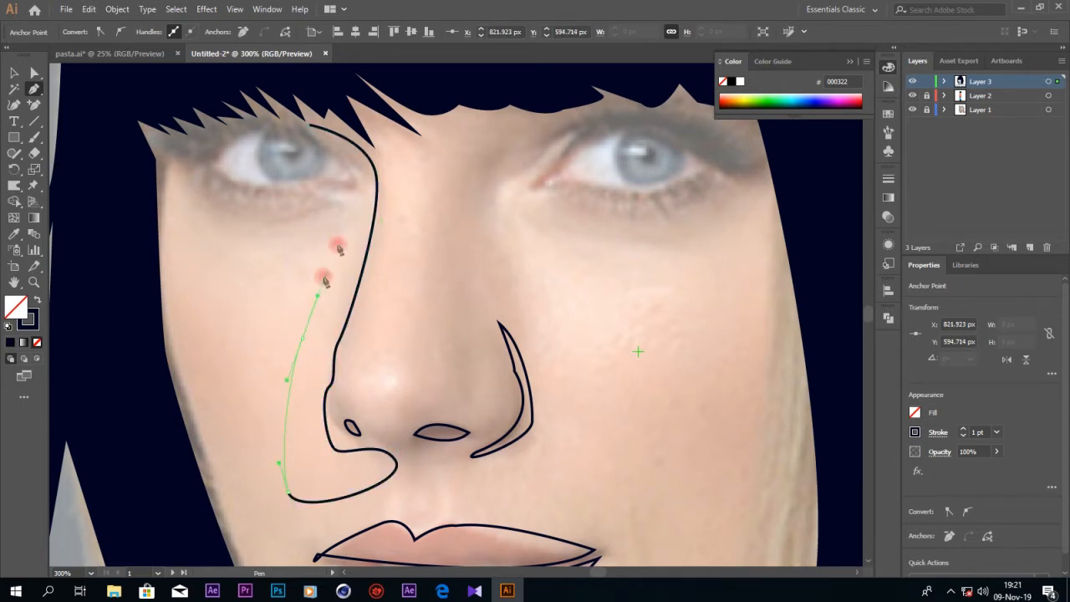
drag(356, 185, 340, 143)
drag(274, 103, 268, 97)
click(310, 126)
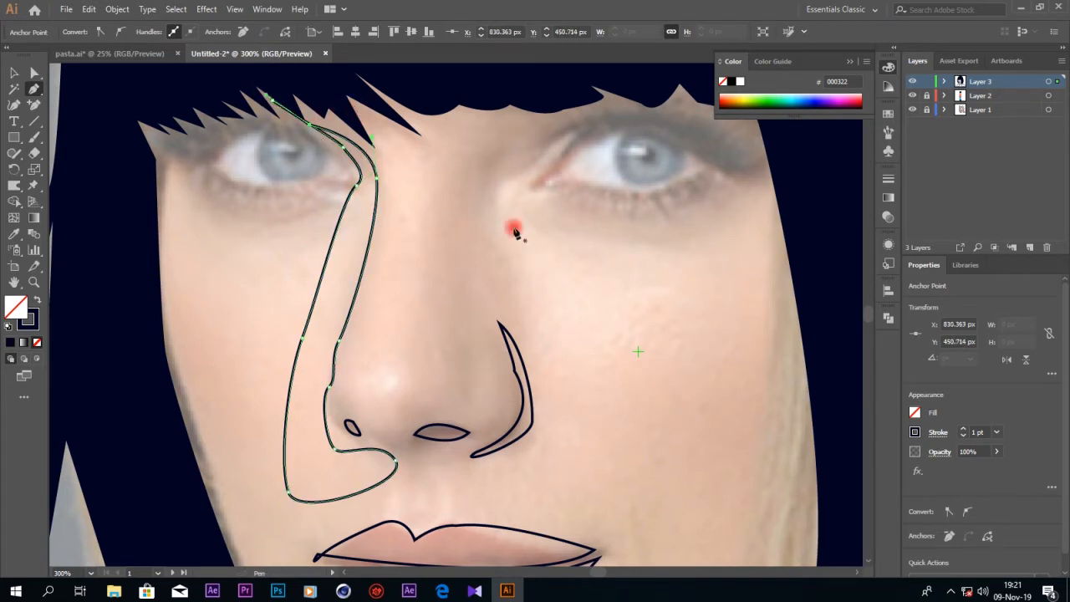
- Outline the long highlight down the nose bridge from between the eyes to the nose tip as a closed shape
click(388, 167)
mouse_move(357, 387)
mouse_down()
mouse_move(393, 399)
mouse_move(359, 403)
mouse_up()
drag(412, 372, 425, 352)
drag(420, 174, 381, 124)
click(387, 167)
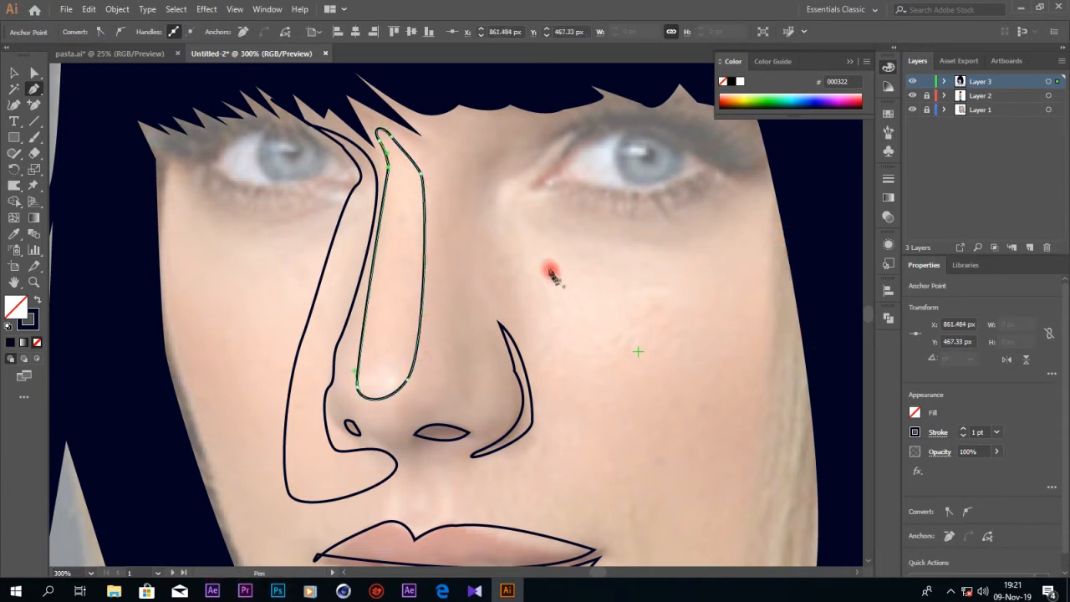
- Outline the right cheek highlight as a closed shape from the inner eye corner along the nose, down beside the mouth and back under the eye
click(491, 204)
click(550, 372)
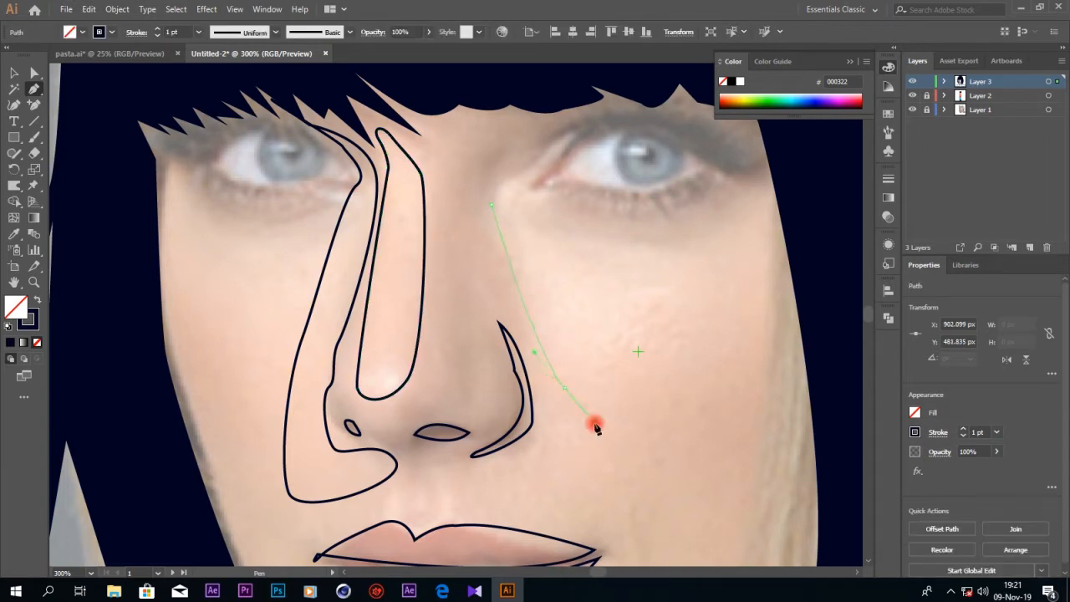
drag(595, 426, 615, 430)
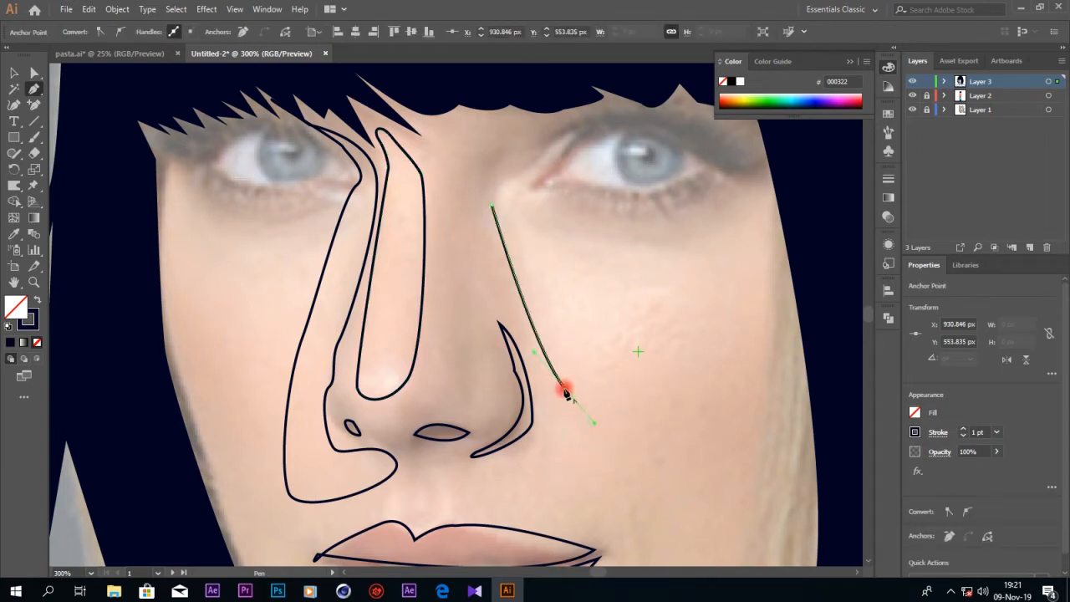
drag(507, 489, 503, 511)
drag(609, 499, 632, 467)
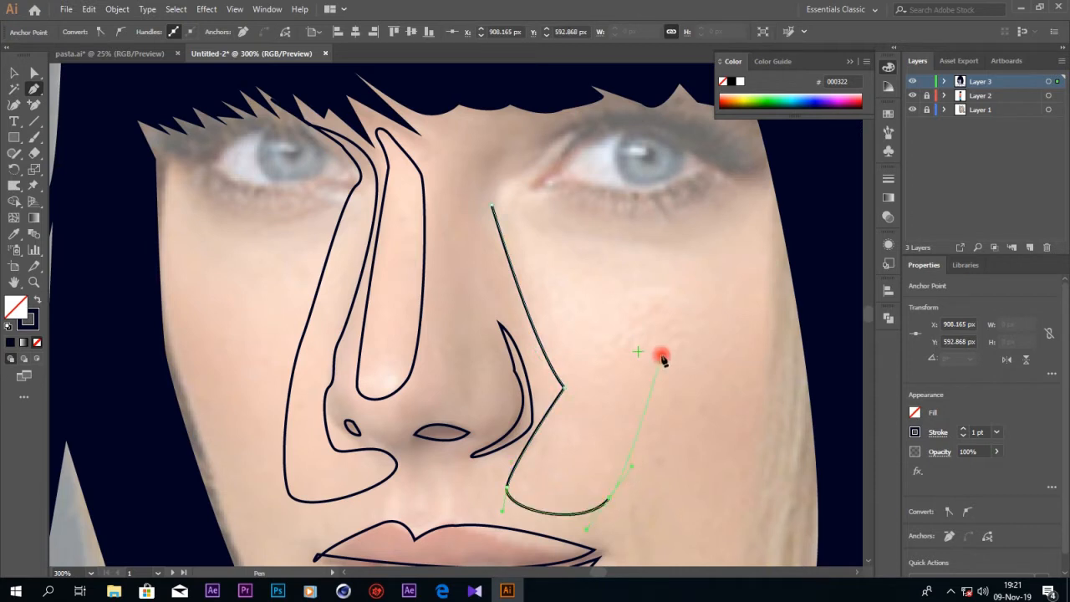
drag(609, 385, 628, 366)
drag(669, 331, 683, 290)
drag(668, 267, 496, 195)
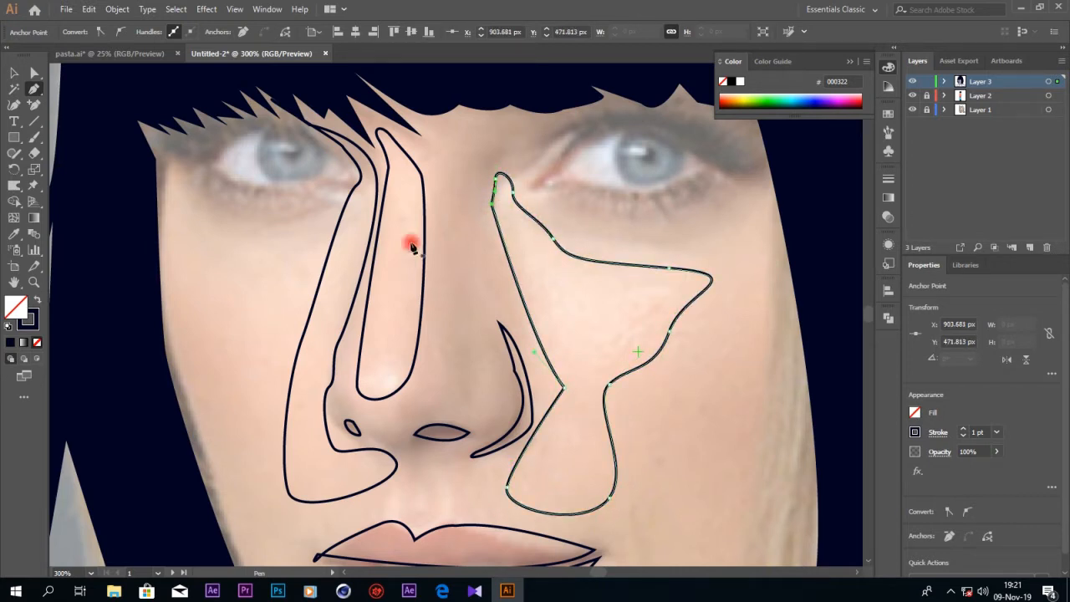
- Outline the right eye as a closed almond shape about 81 px wide and 26 px high, following the upper and lower lids
click(741, 172)
drag(535, 181, 429, 295)
click(535, 182)
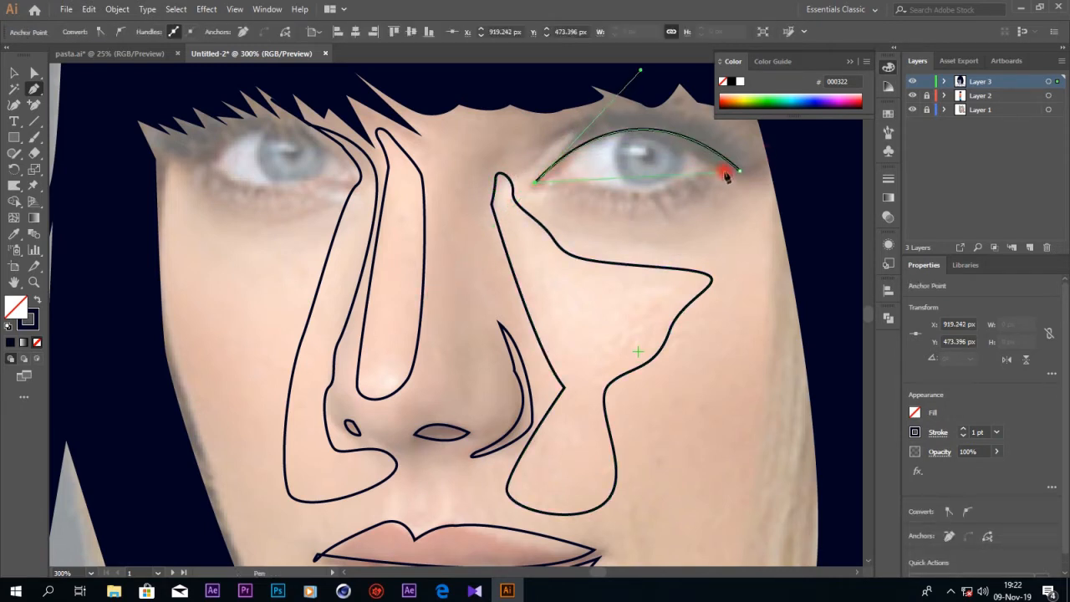
drag(735, 172, 761, 143)
drag(854, 133, 627, 161)
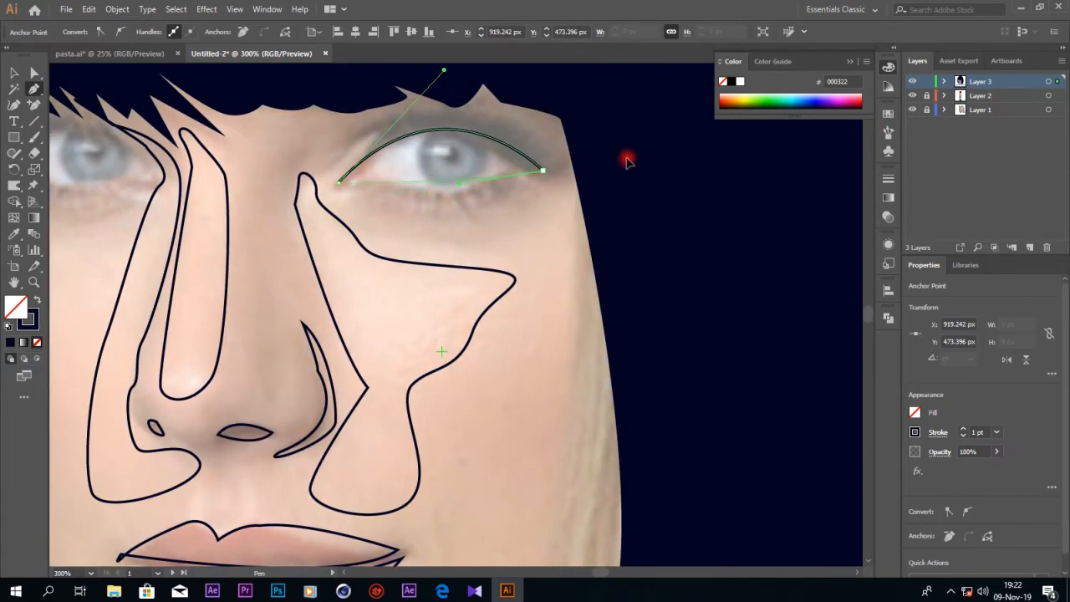
drag(682, 133, 693, 122)
click(35, 73)
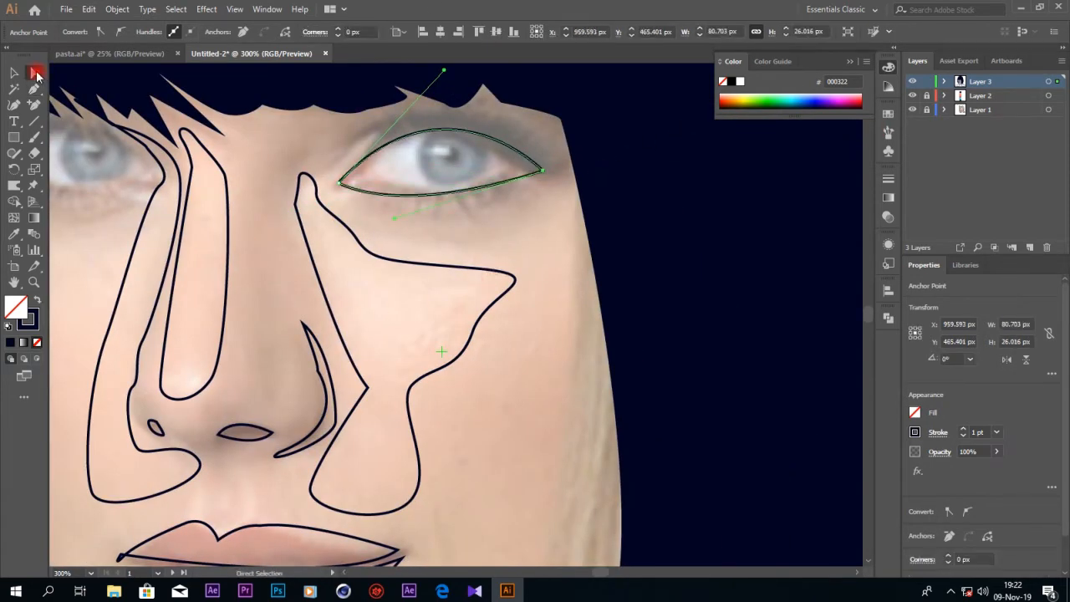
key(p)
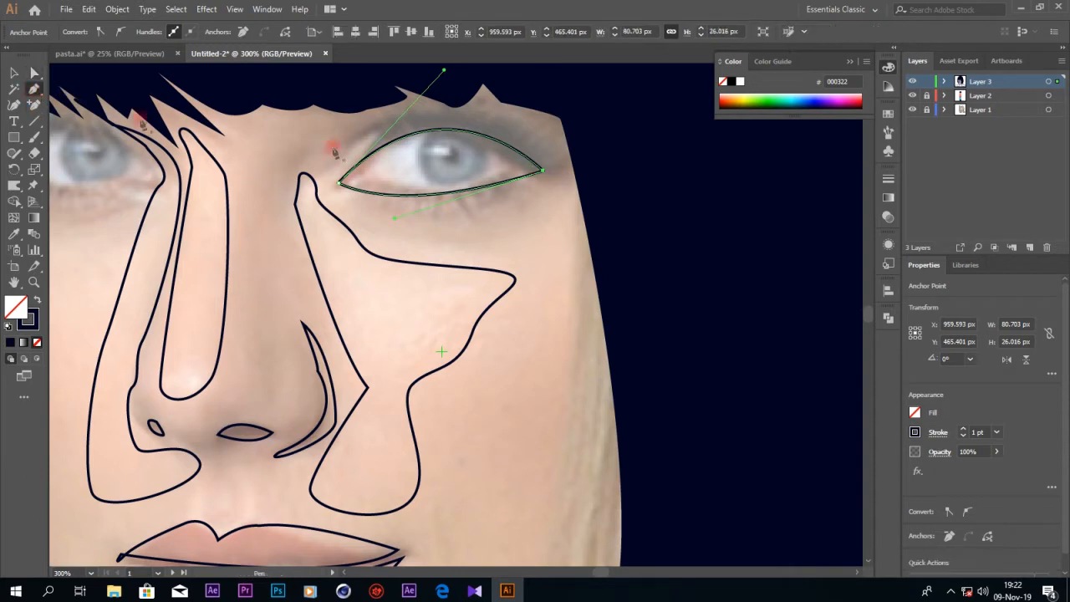
click(450, 132)
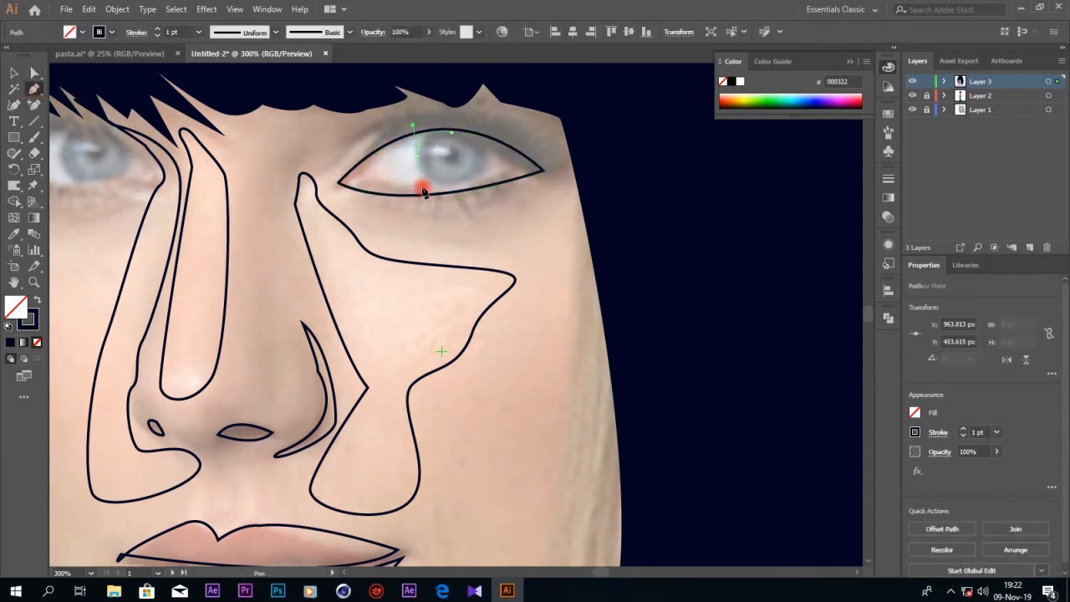
drag(421, 184, 478, 123)
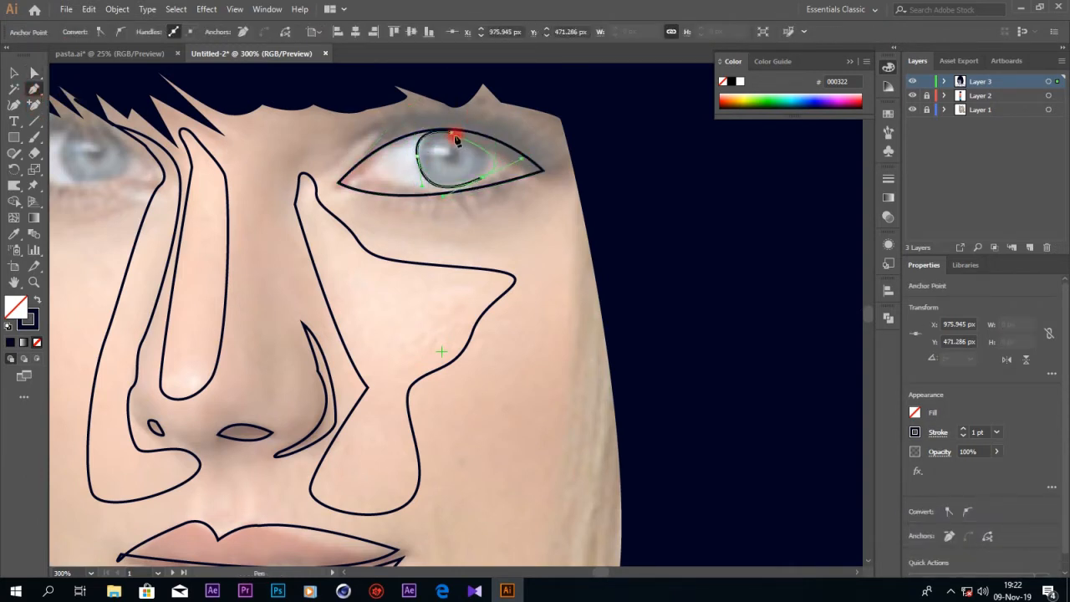
drag(431, 149, 423, 146)
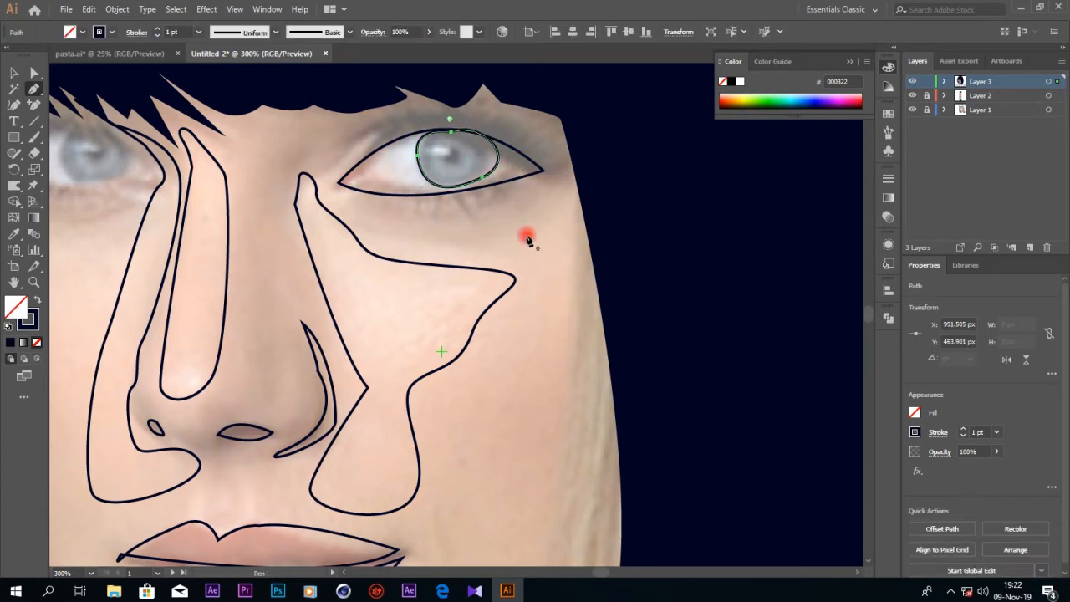
key(Delete)
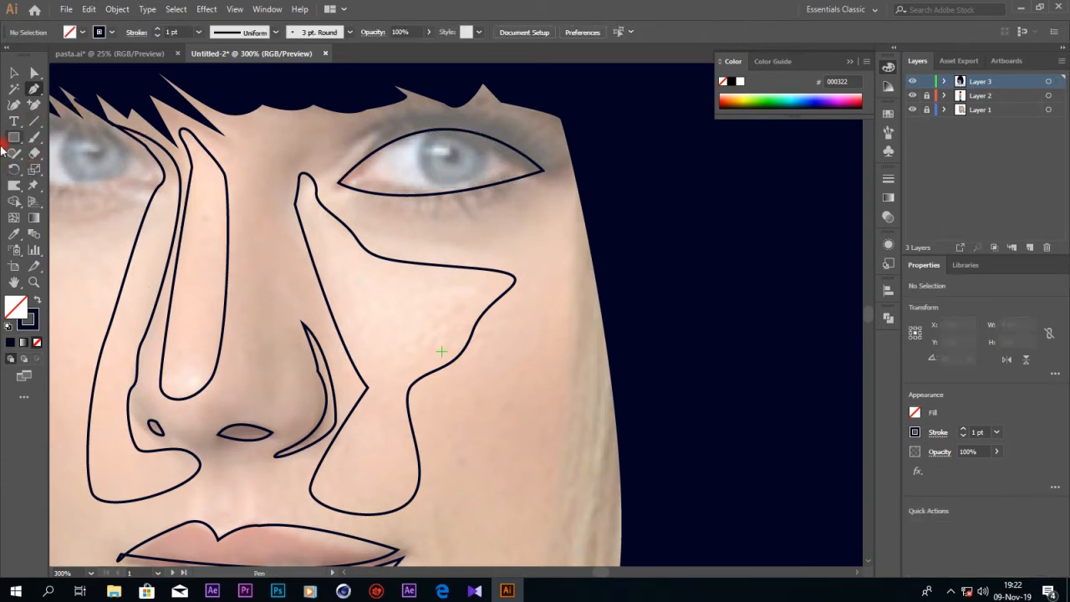
- Draw a circle about 31 px in diameter over the right eye's iris with the Ellipse tool
drag(15, 138, 80, 172)
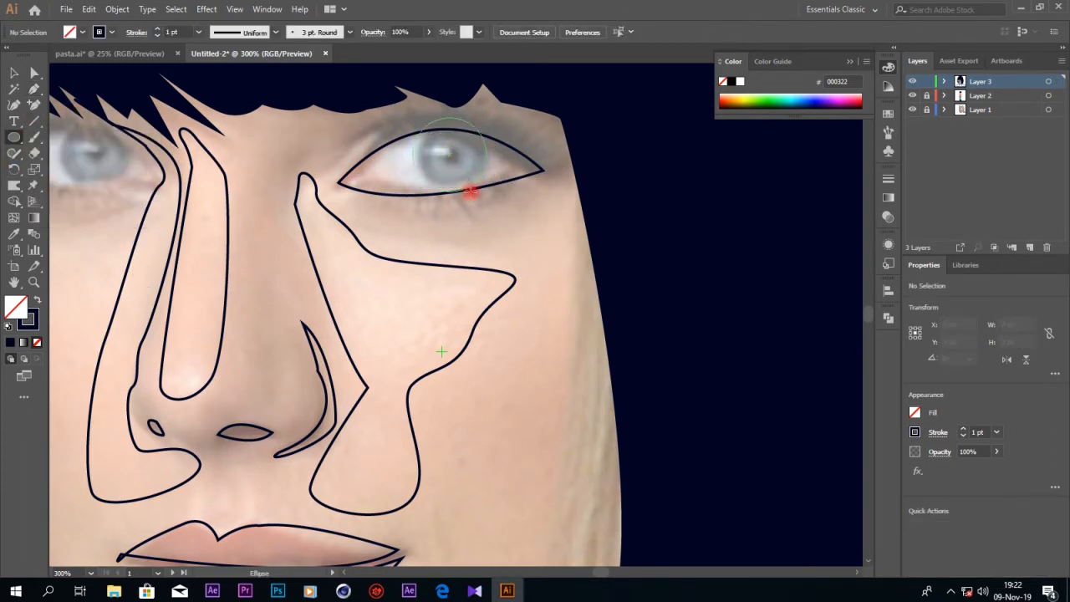
drag(470, 191, 471, 193)
- Outline the thin eyelid crease arching above the right eye with the Pen tool as a closed shape
click(34, 82)
click(543, 141)
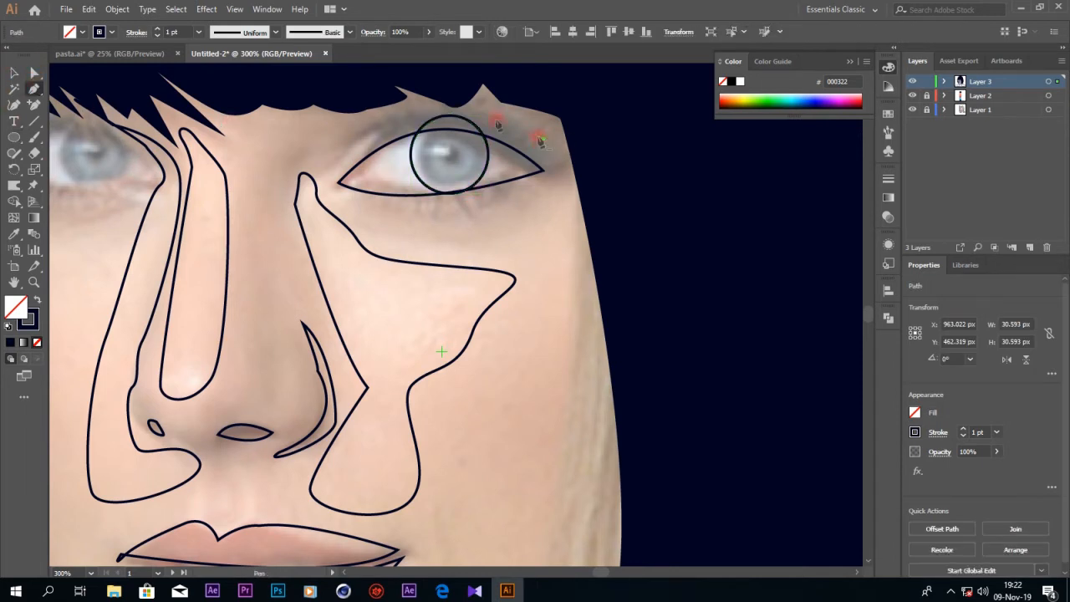
drag(396, 111, 282, 135)
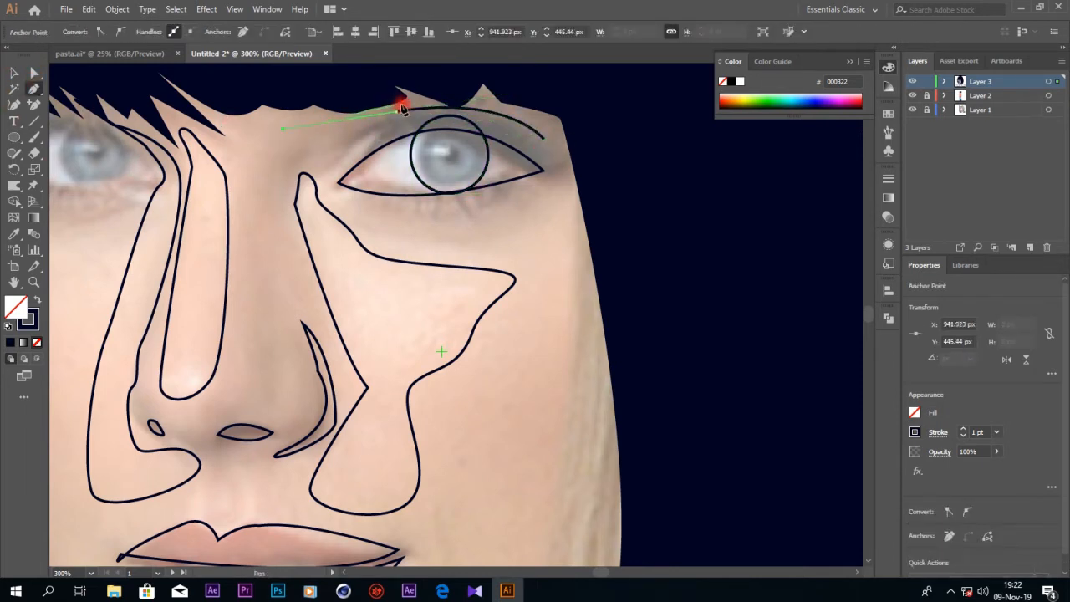
click(402, 103)
drag(544, 117, 566, 226)
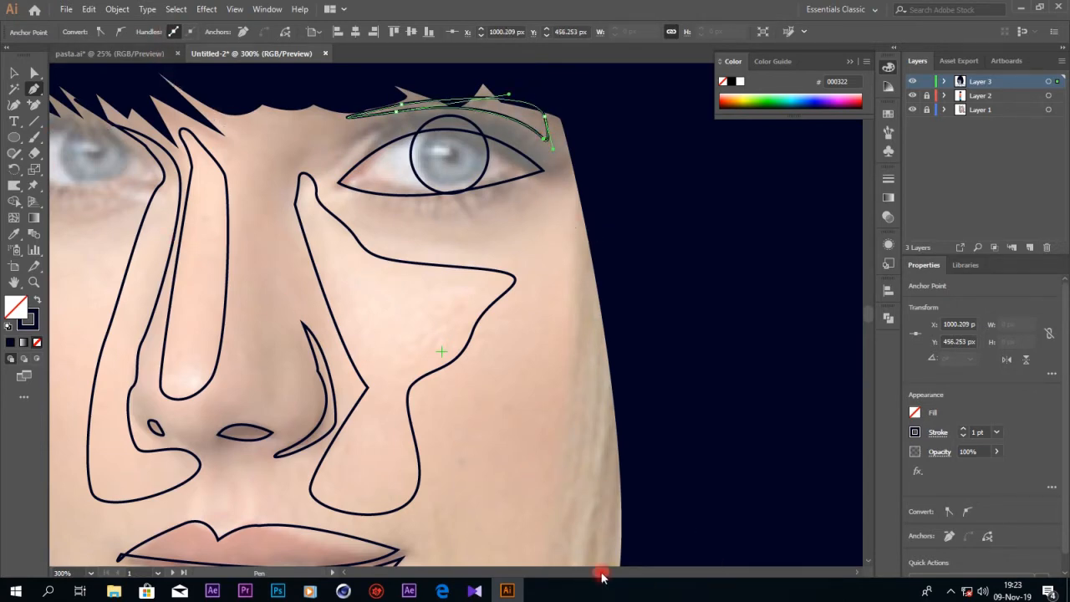
- Outline the shadow beneath the right eye, curving up past the outer corner to the hair edge, as a closed shape
drag(602, 573, 600, 573)
click(577, 197)
drag(409, 205, 390, 209)
drag(473, 234, 612, 181)
click(576, 197)
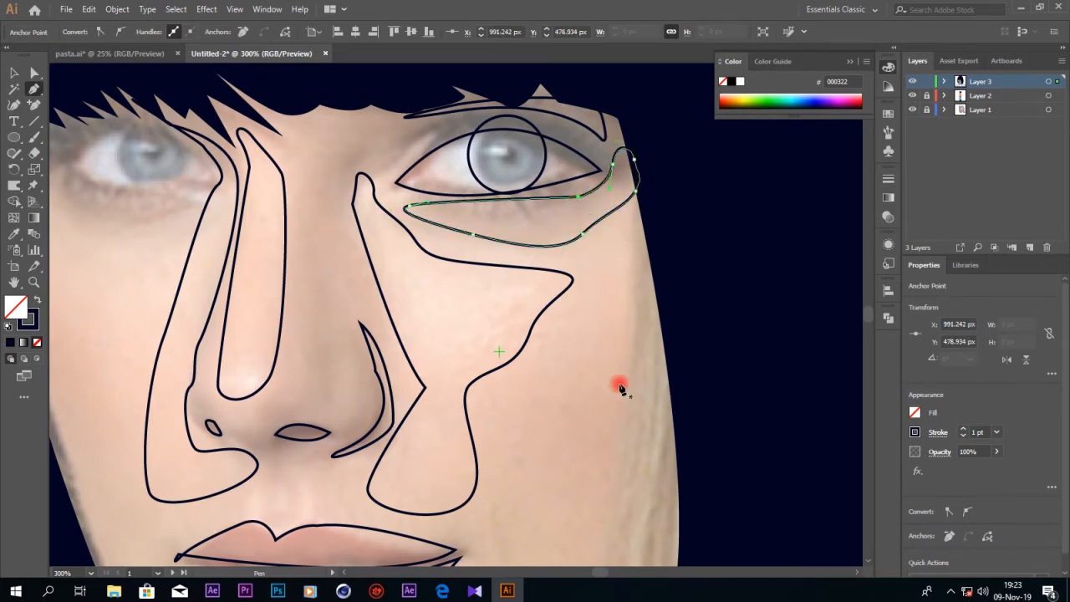
- Outline the shadow along the jaw as a closed shape running from the right jaw under the chin, up the left cheek and back above the chin
key(ctrl+minus)
key(ctrl+minus)
key(ctrl+minus)
scroll(641, 388, down, 3)
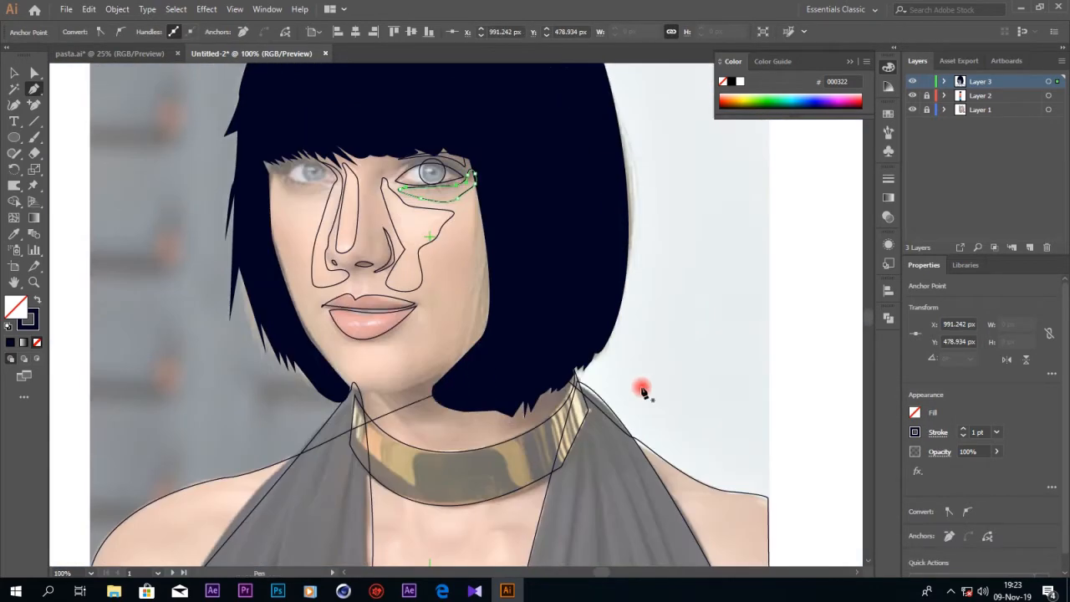
click(475, 333)
drag(407, 392, 335, 426)
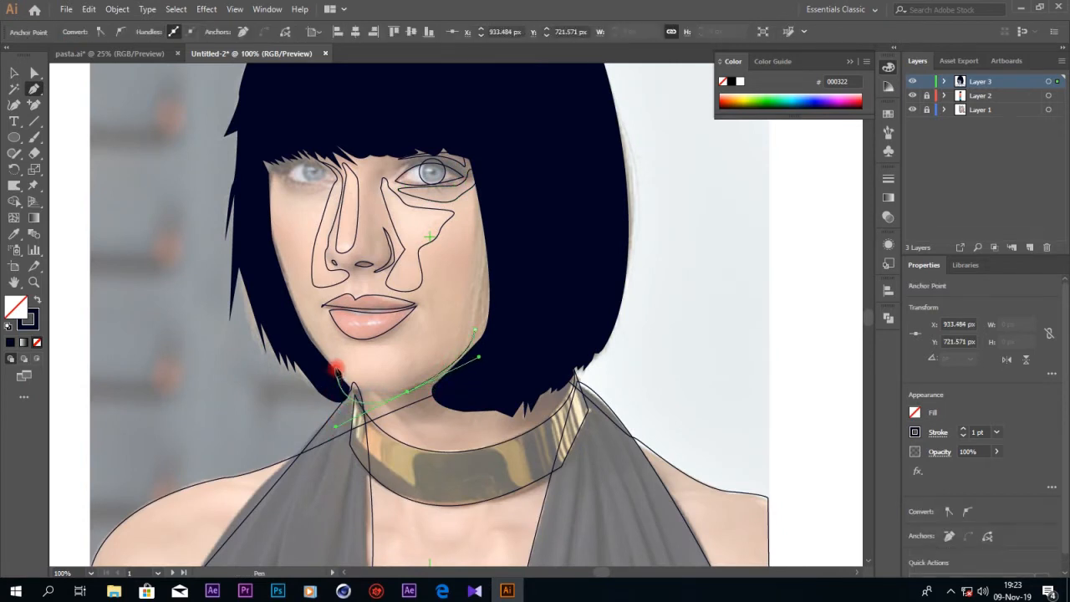
click(409, 395)
drag(315, 320, 307, 322)
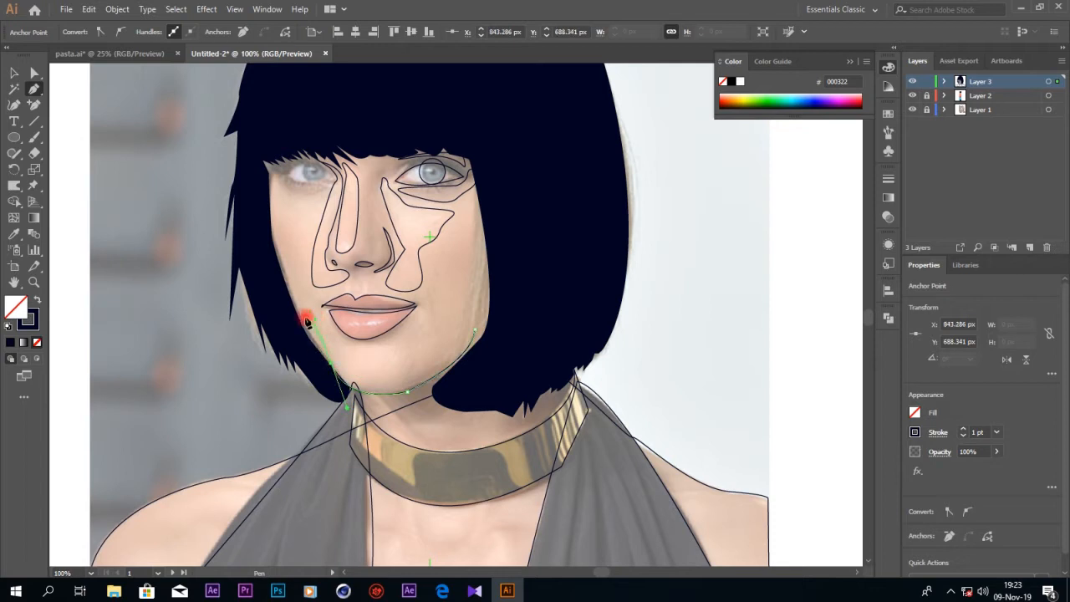
drag(275, 255, 310, 175)
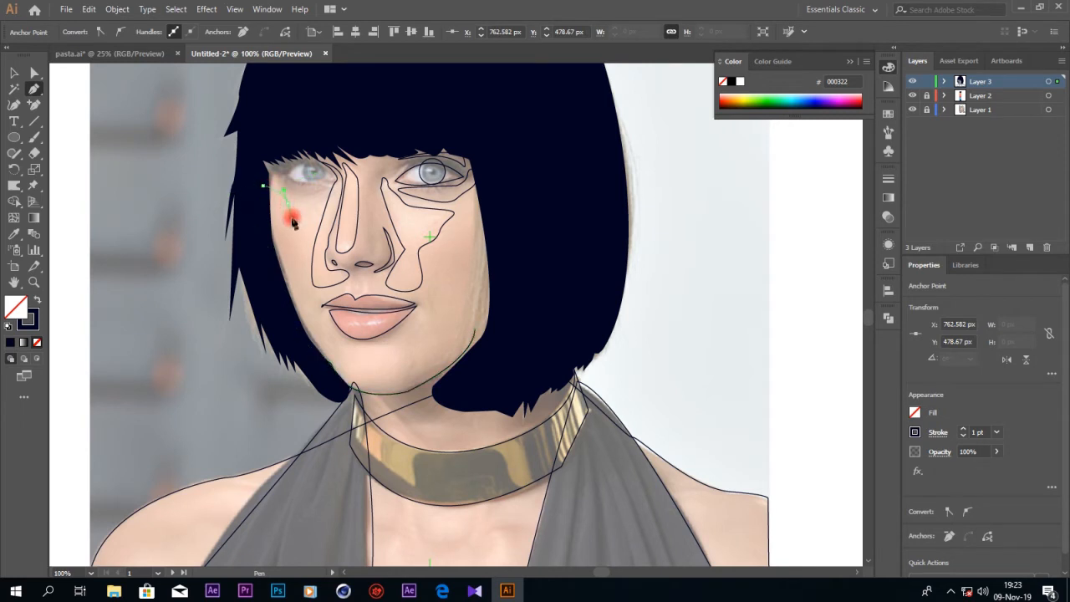
drag(314, 311, 482, 339)
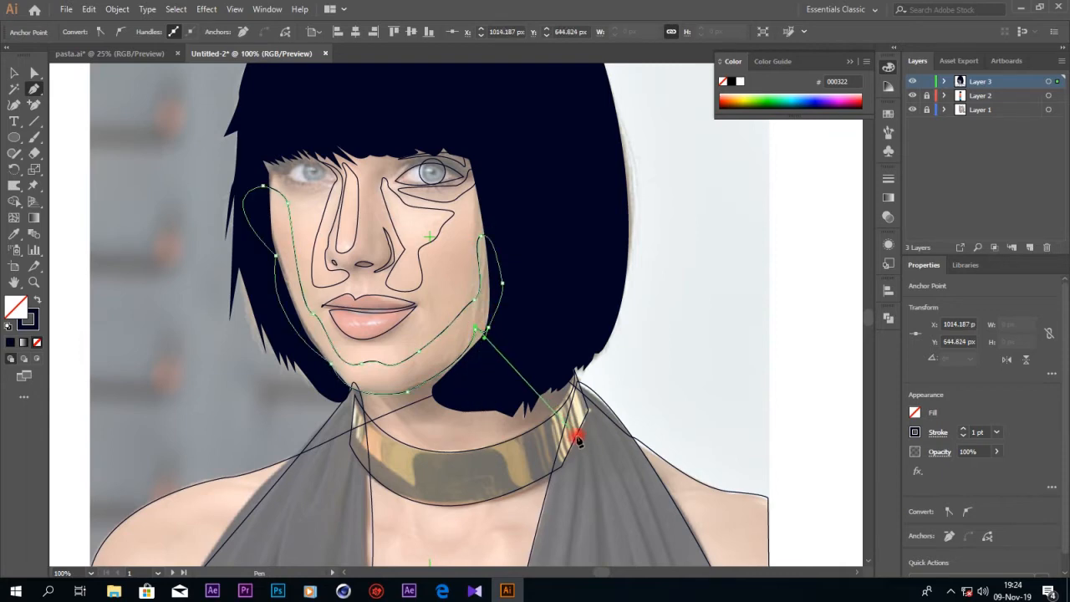
click(475, 330)
- Outline the highlight on top of the left shoulder as a closed rounded shape overlapping the dress strap
scroll(612, 457, down, 1)
scroll(613, 459, down, 5)
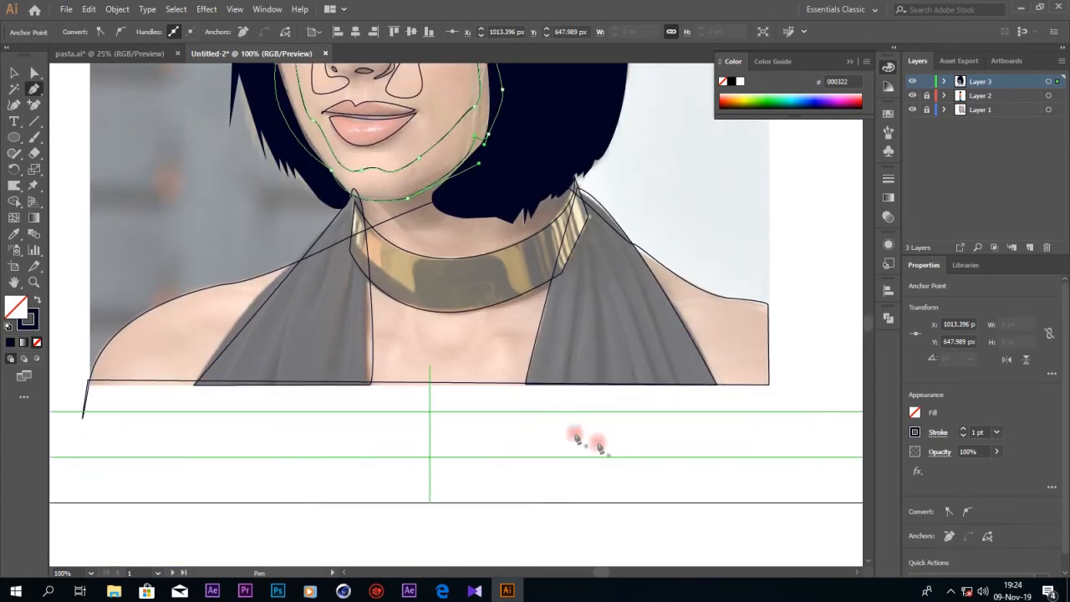
click(257, 282)
drag(181, 306, 277, 294)
drag(296, 276, 296, 266)
drag(273, 269, 269, 269)
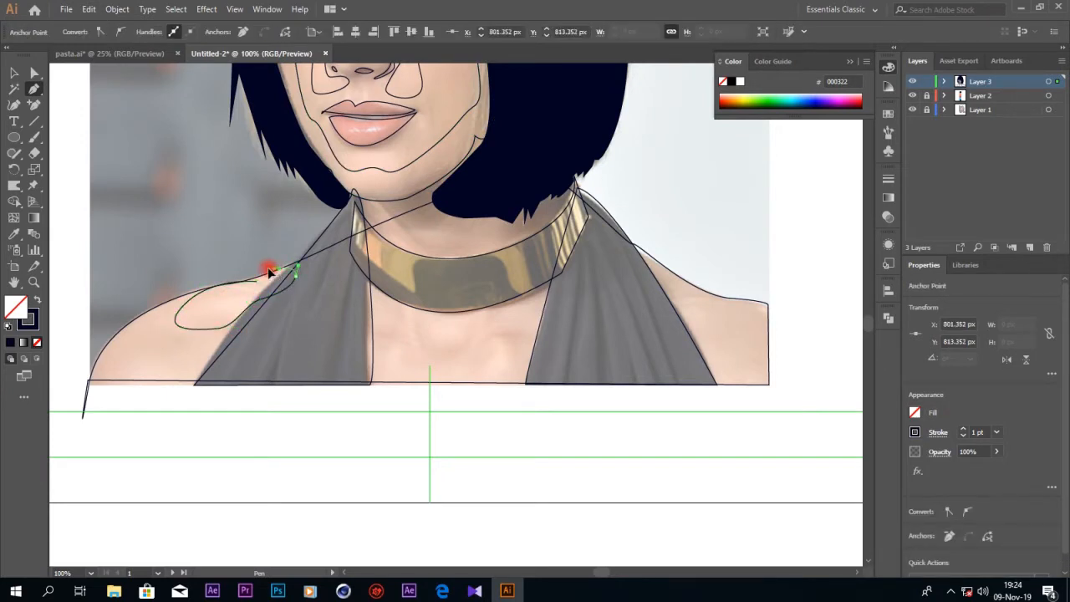
click(255, 281)
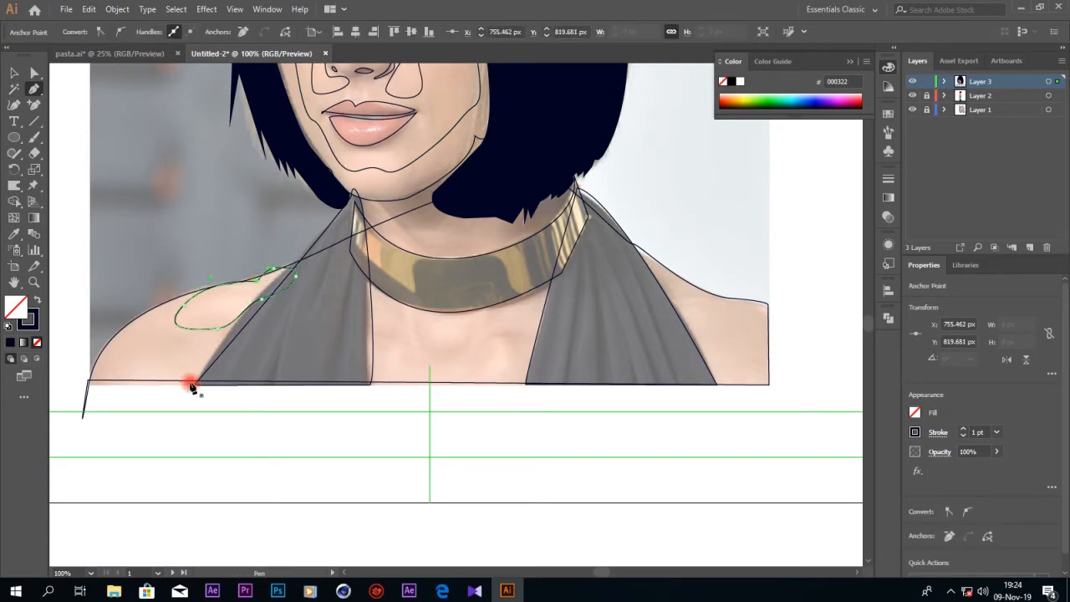
- Outline the narrow shadow on the neck beneath the hair's lower edge, above the choker, as a closed shape
click(449, 220)
mouse_move(500, 235)
mouse_down()
mouse_move(512, 237)
mouse_move(521, 203)
mouse_up()
drag(452, 208, 450, 201)
click(449, 220)
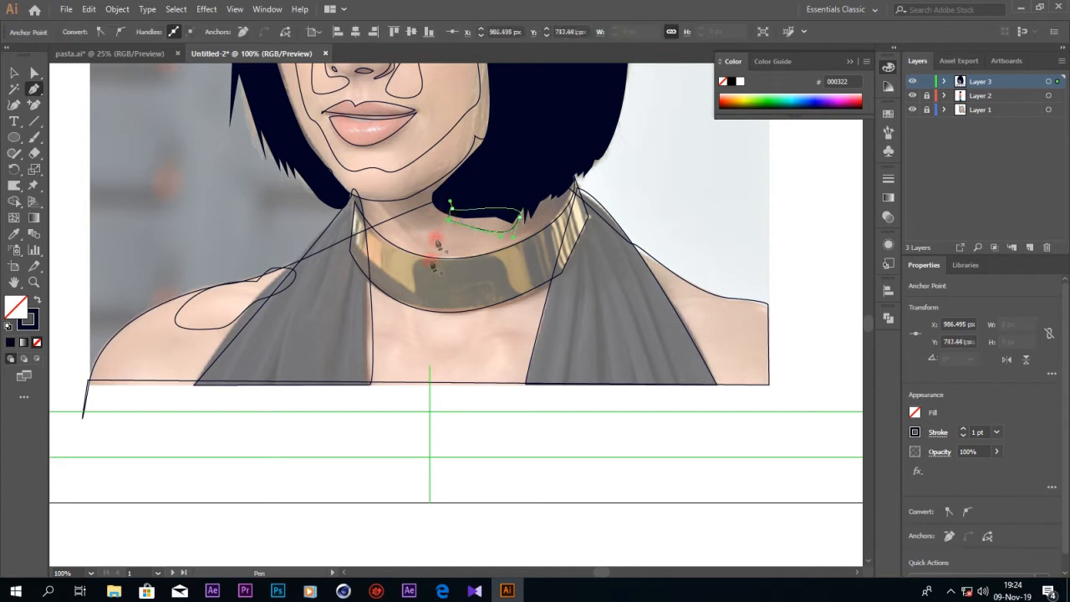
- Outline the shaded chest area between the choker and the right side of the neckline as a closed curved shape
click(498, 337)
drag(481, 368, 467, 380)
drag(496, 388, 518, 401)
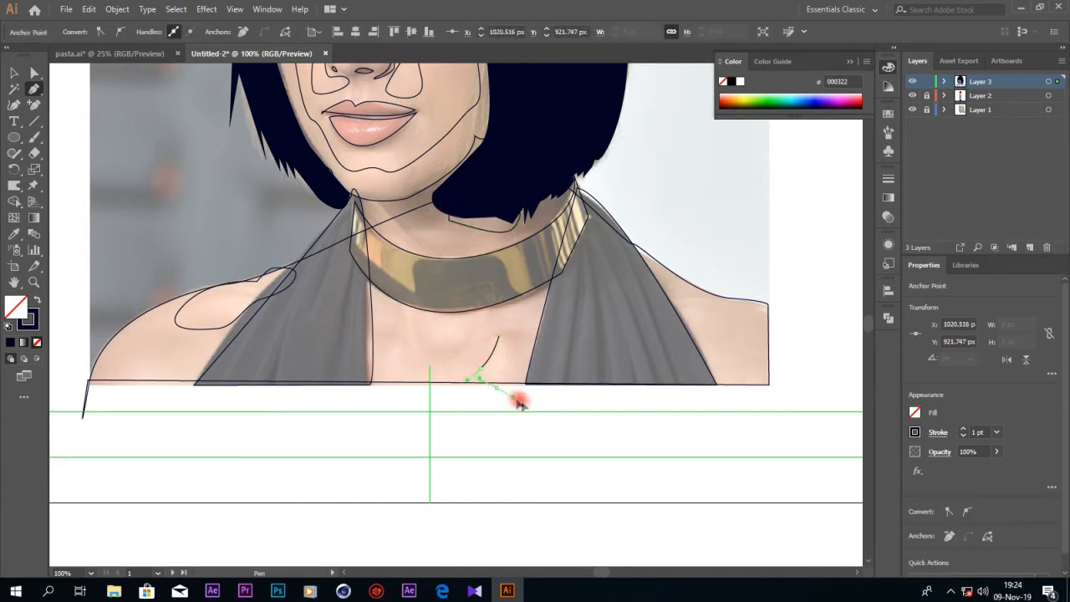
drag(540, 367, 548, 309)
click(507, 301)
click(498, 337)
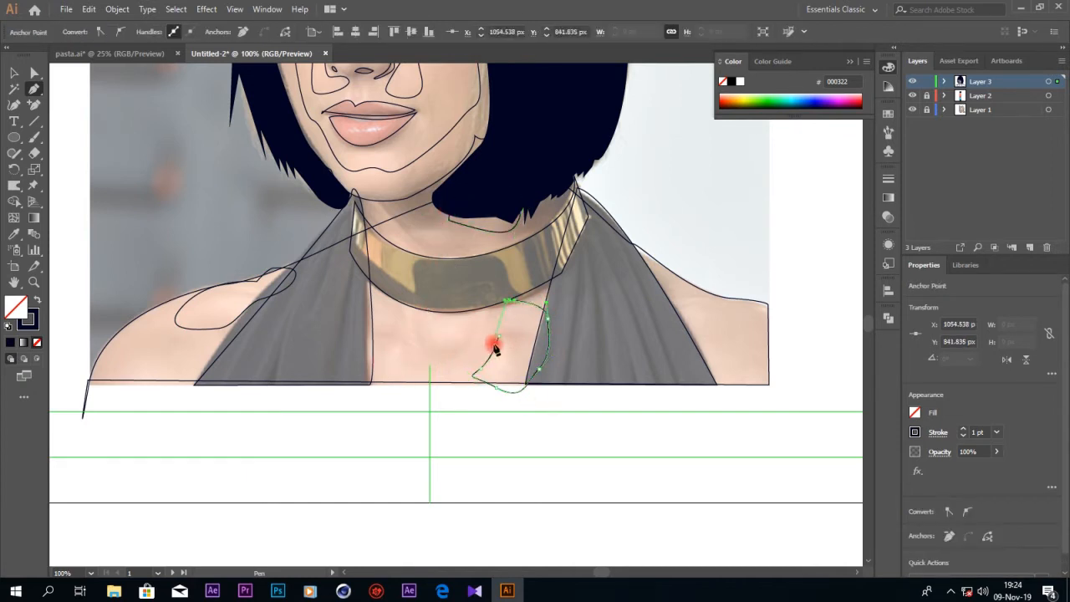
- Outline the shadow under the middle of the choker as a closed rounded shape overlapping the choker's lower edge
click(412, 291)
drag(418, 338, 470, 347)
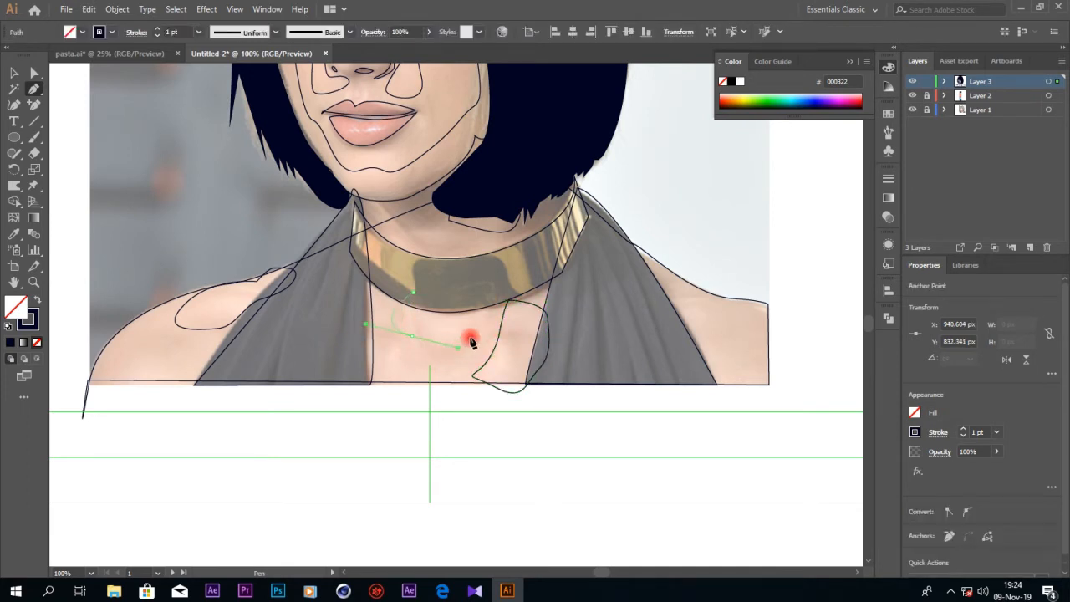
drag(492, 297, 423, 285)
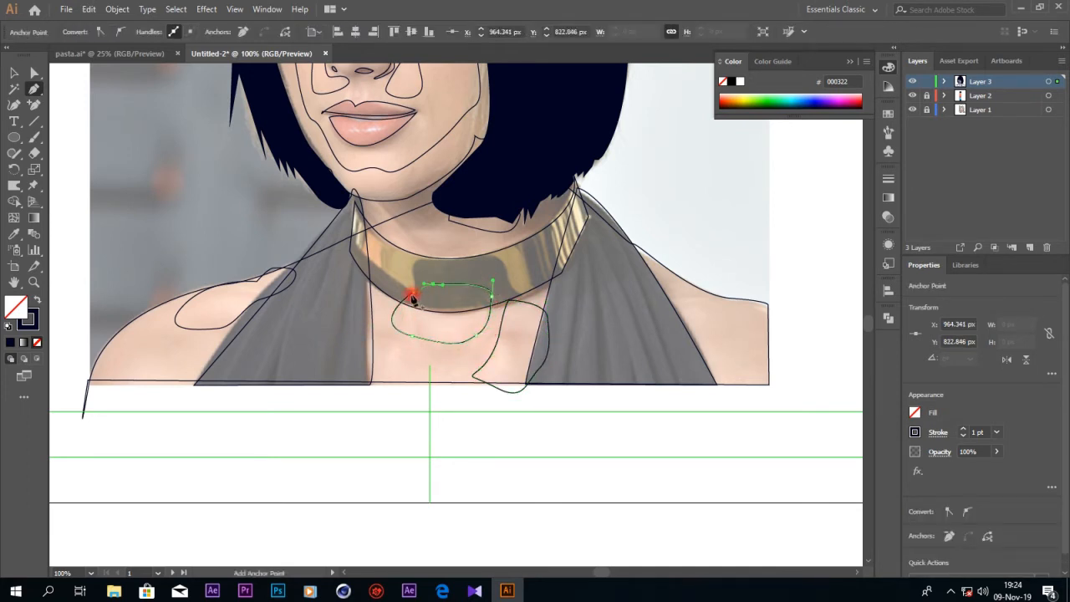
- Outline the shading on the right shoulder as a closed shape between the dress edge and the photo's edge
click(713, 296)
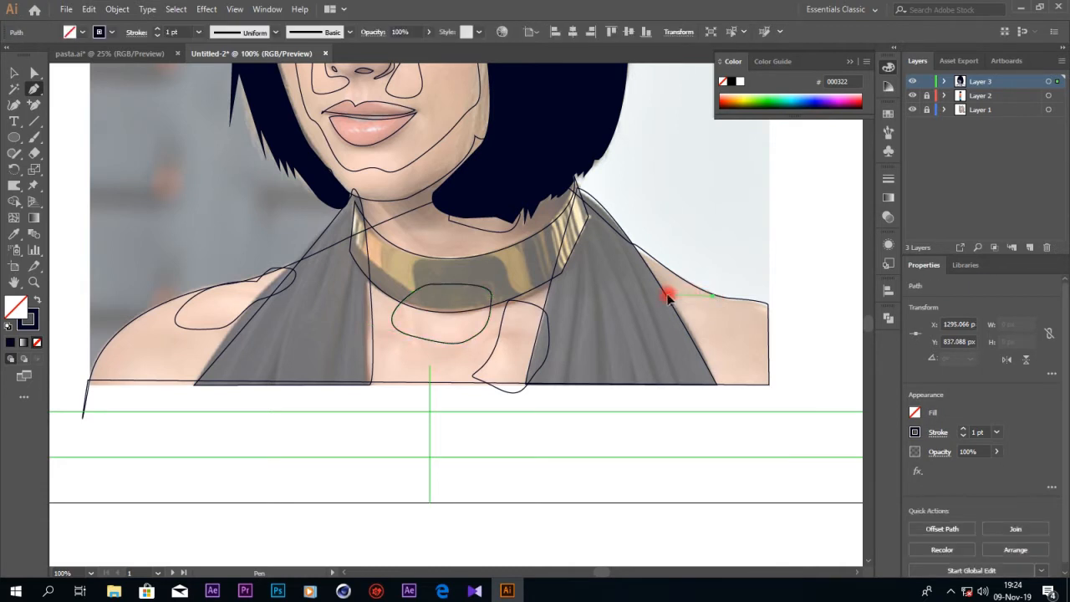
drag(667, 294, 650, 312)
drag(761, 384, 770, 376)
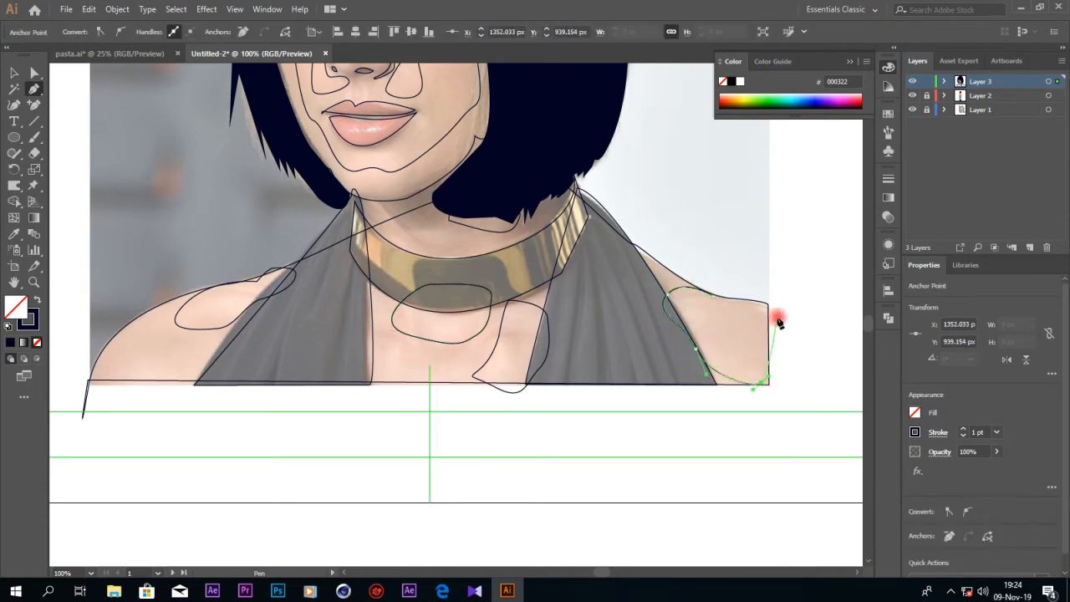
drag(777, 317, 734, 296)
click(709, 295)
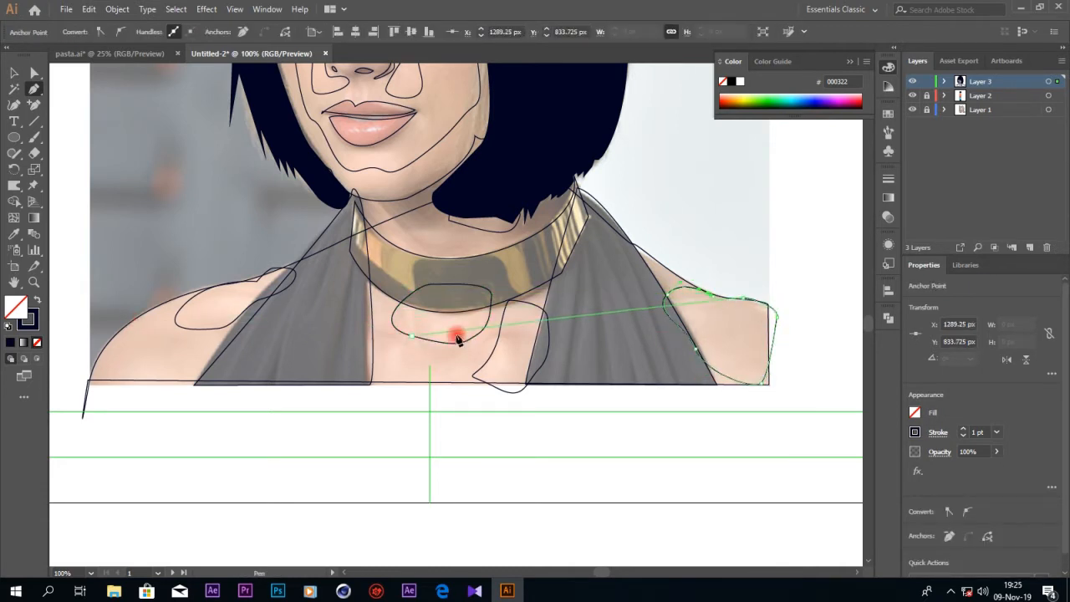
click(712, 297)
- Outline the left eye as a closed almond about 56 px wide and 19 px high, and draw a circle about 21 px across over its iris
scroll(544, 262, up, 5)
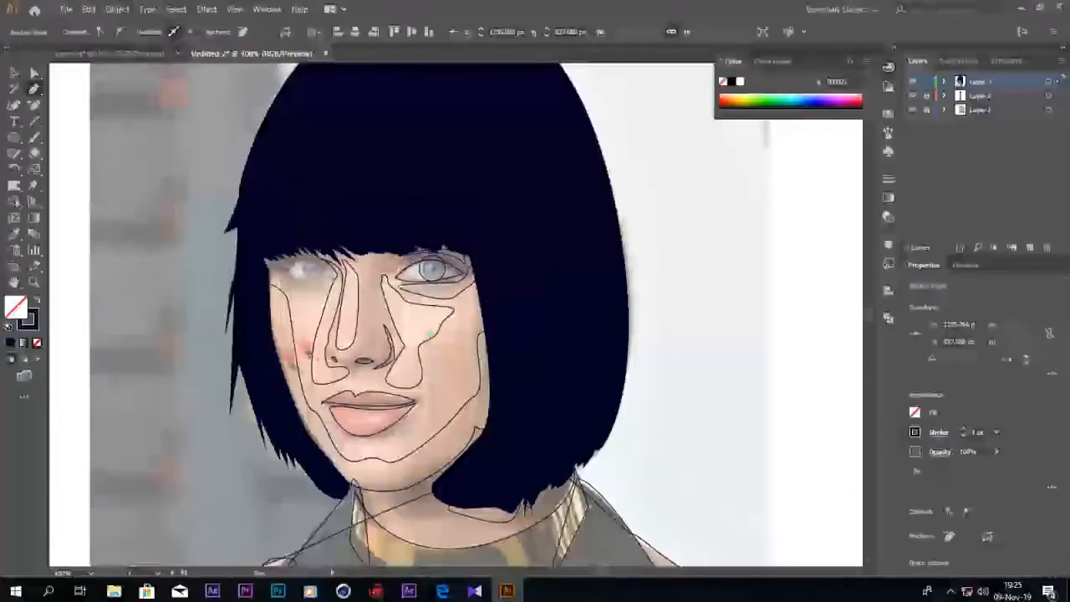
key(ctrl+plus)
drag(608, 573, 590, 553)
scroll(590, 542, up, 5)
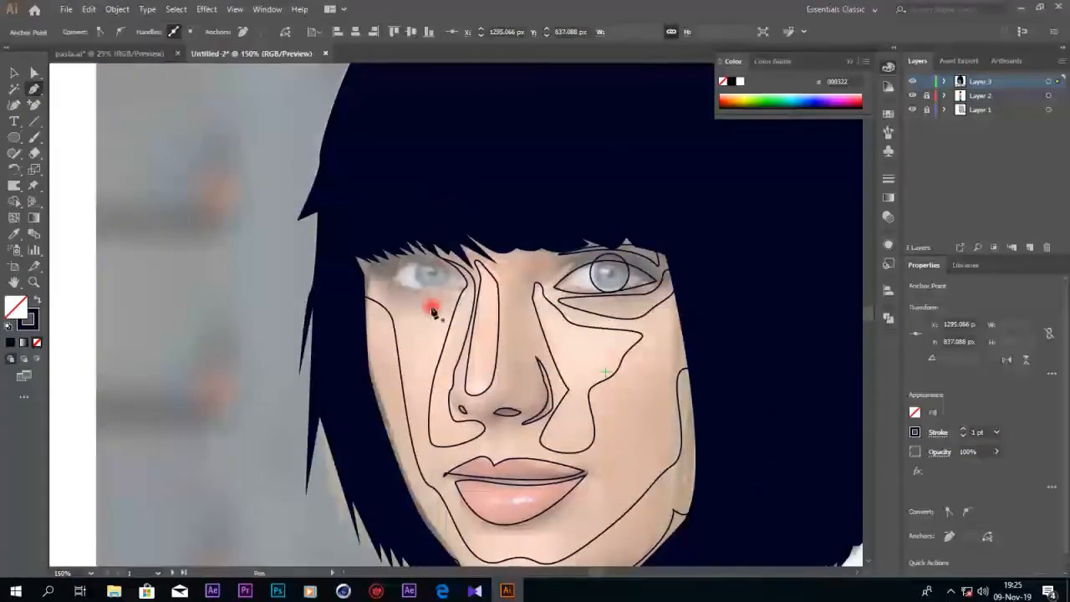
click(385, 278)
drag(354, 300, 338, 310)
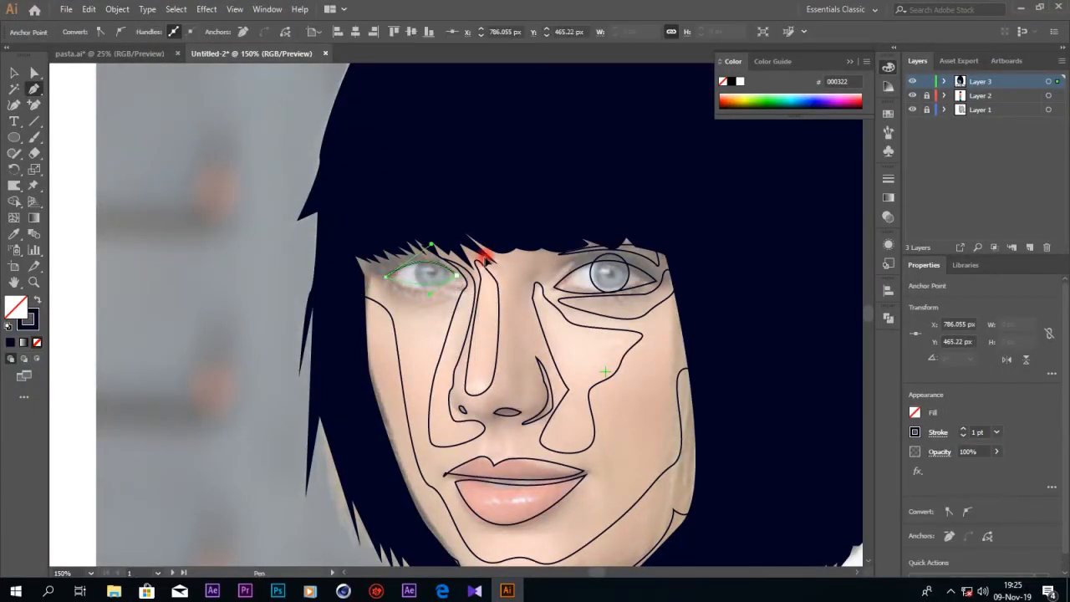
click(13, 137)
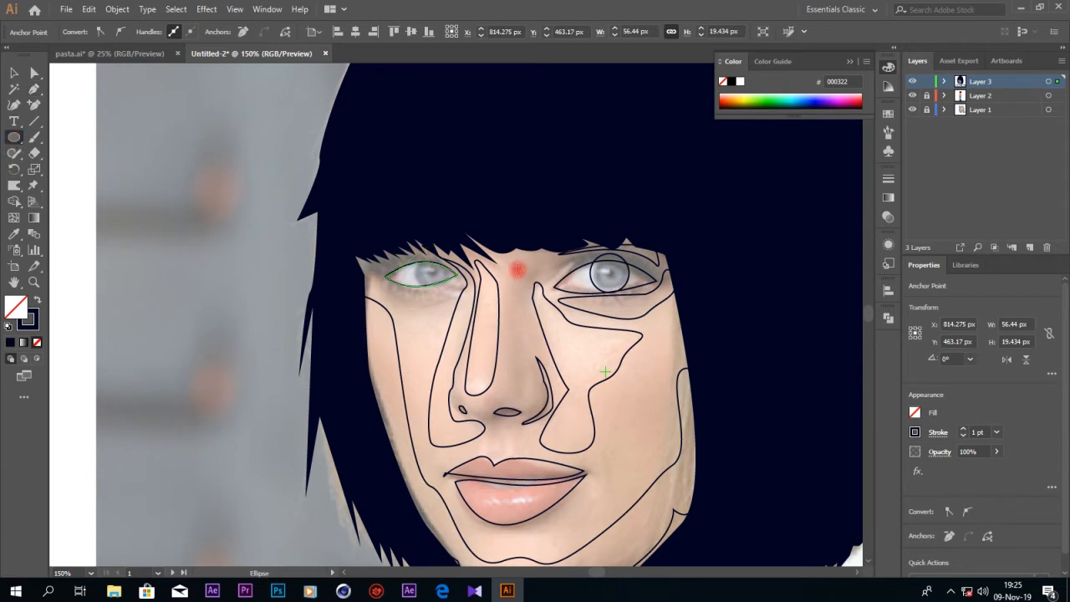
drag(420, 264, 438, 282)
- Swap the stroke and fill of the left eye's almond and iris circle so both are filled with navy 000322 and have no stroke
key(a)
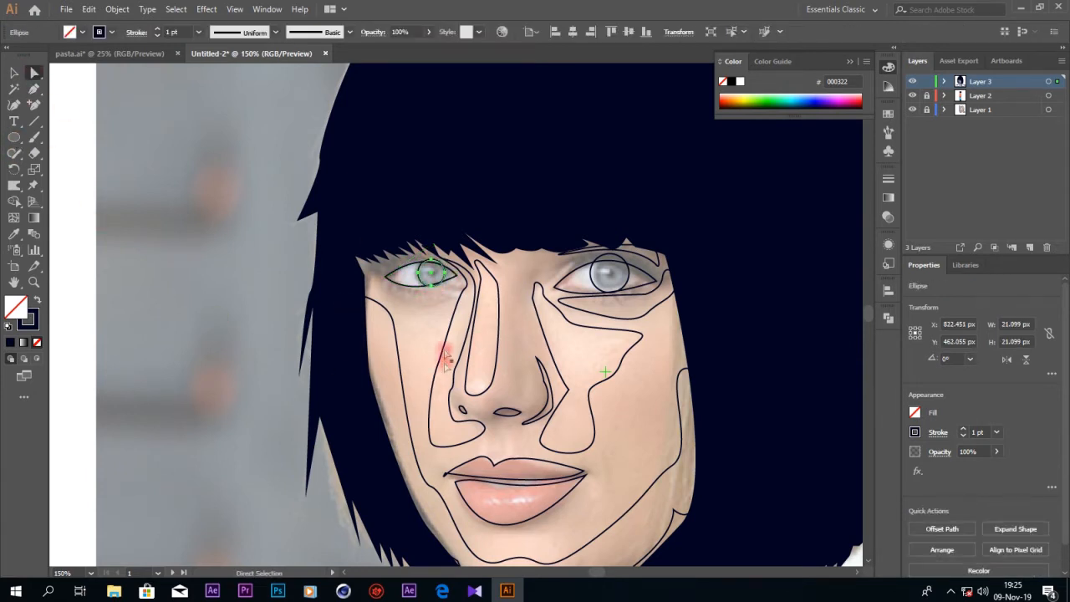
click(404, 291)
key(shift+x)
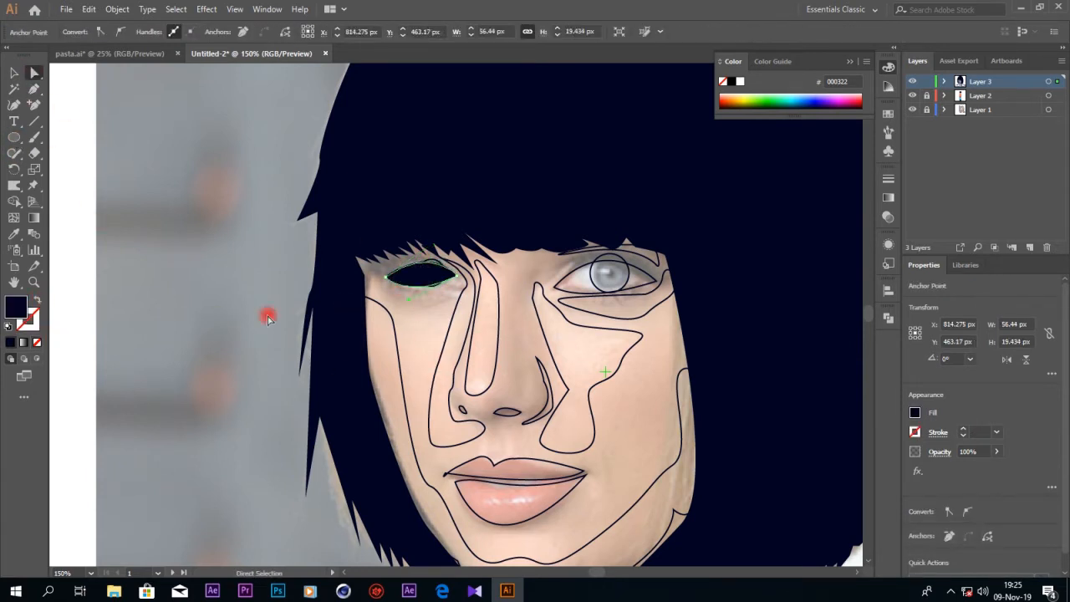
click(443, 269)
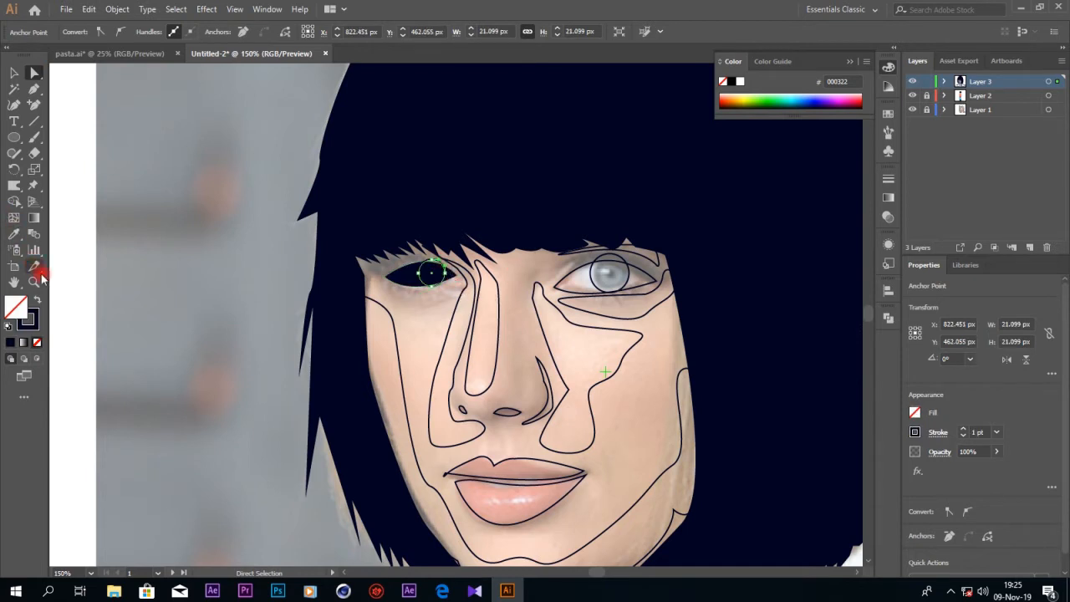
key(shift+x)
- Change the fill of the left eye's almond shape to white (FFFFFF)
click(411, 281)
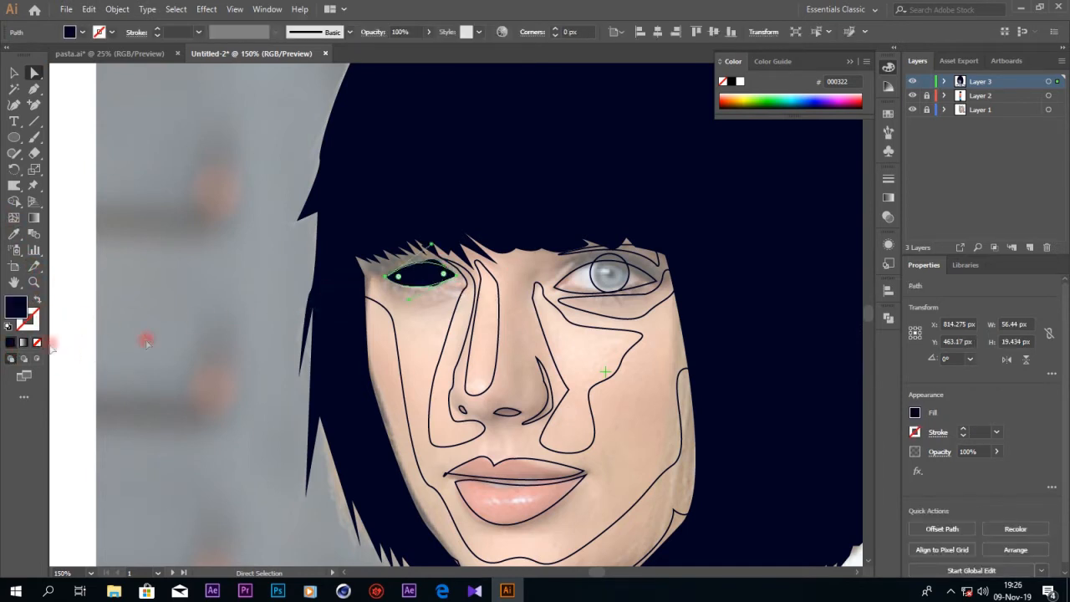
double_click(15, 307)
drag(756, 405, 713, 342)
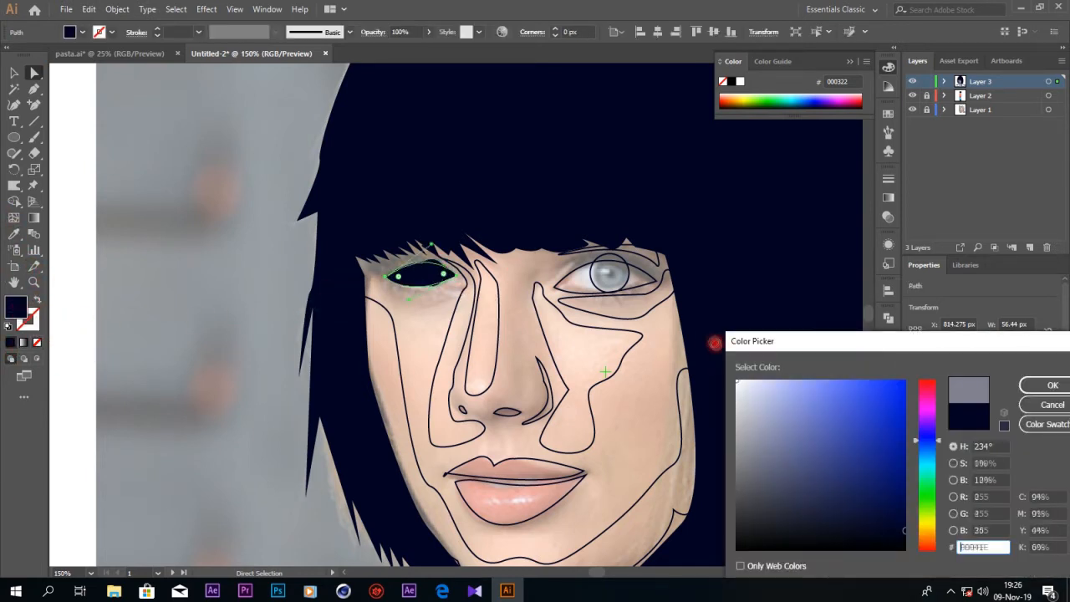
drag(743, 388, 735, 376)
click(1047, 386)
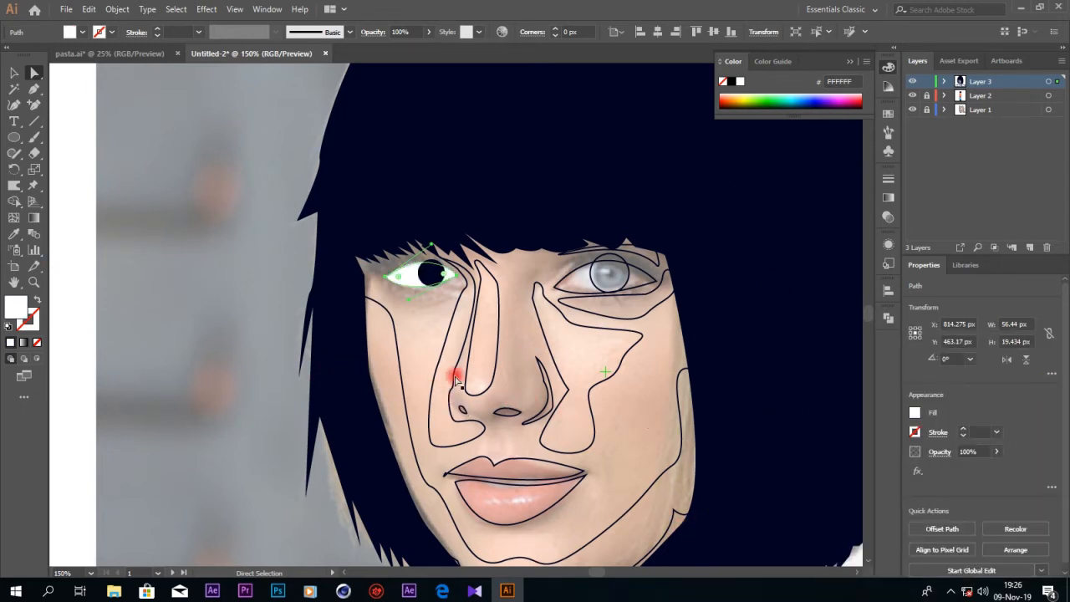
- Apply the left eye's white and navy fills to the right eye's almond and iris circle with the Eyedropper
click(566, 279)
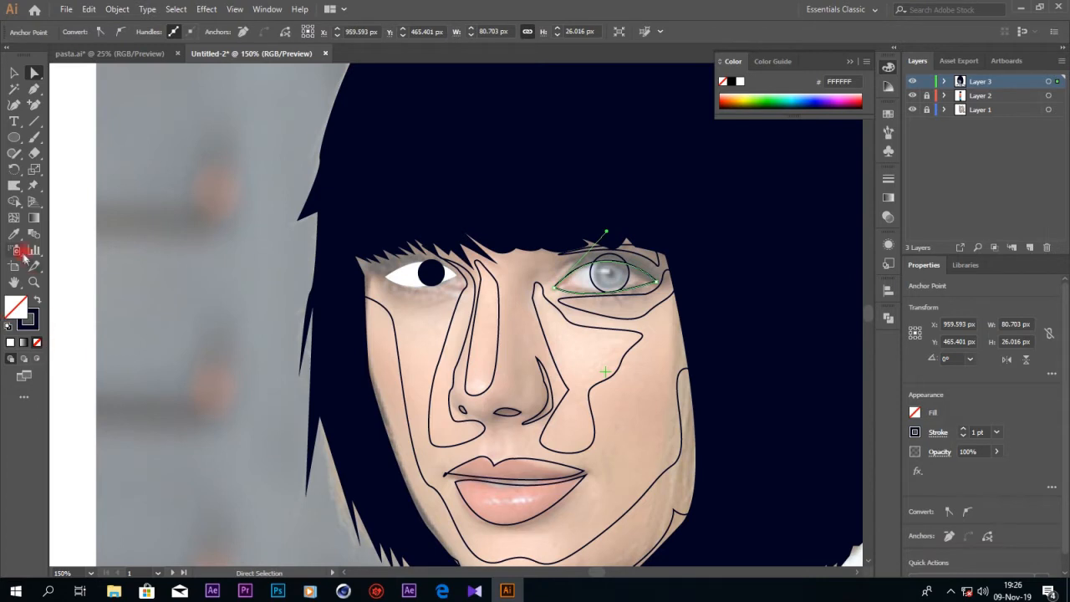
click(14, 235)
click(394, 270)
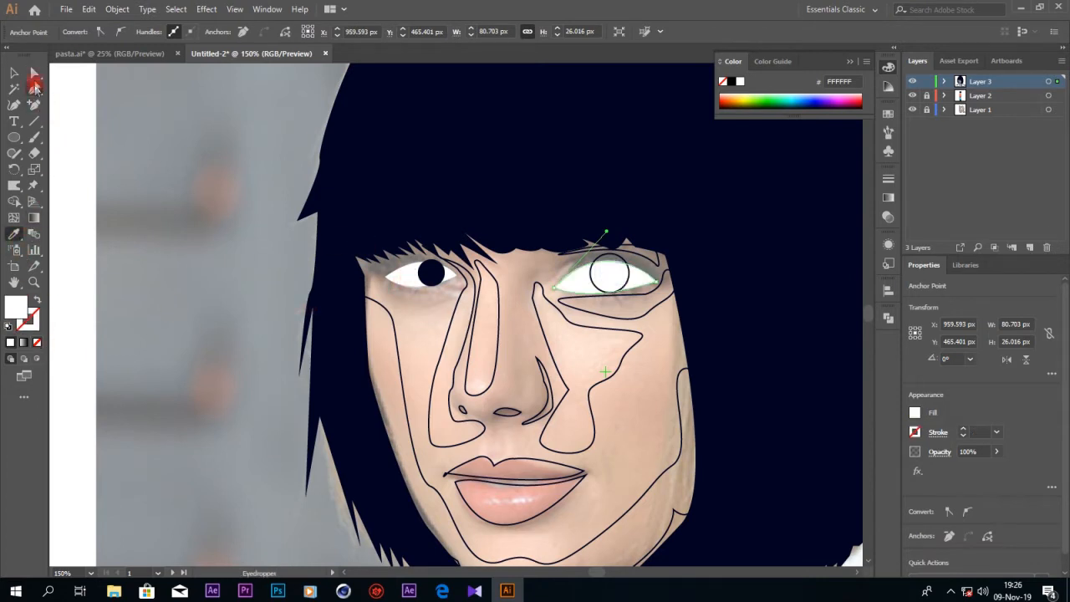
click(34, 77)
click(593, 276)
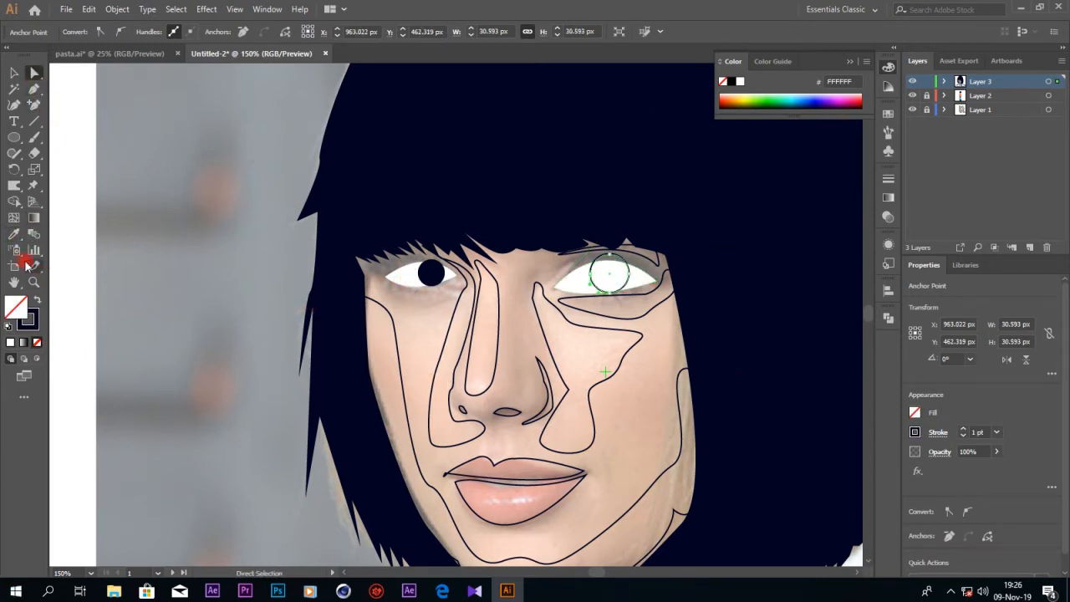
click(10, 232)
click(429, 272)
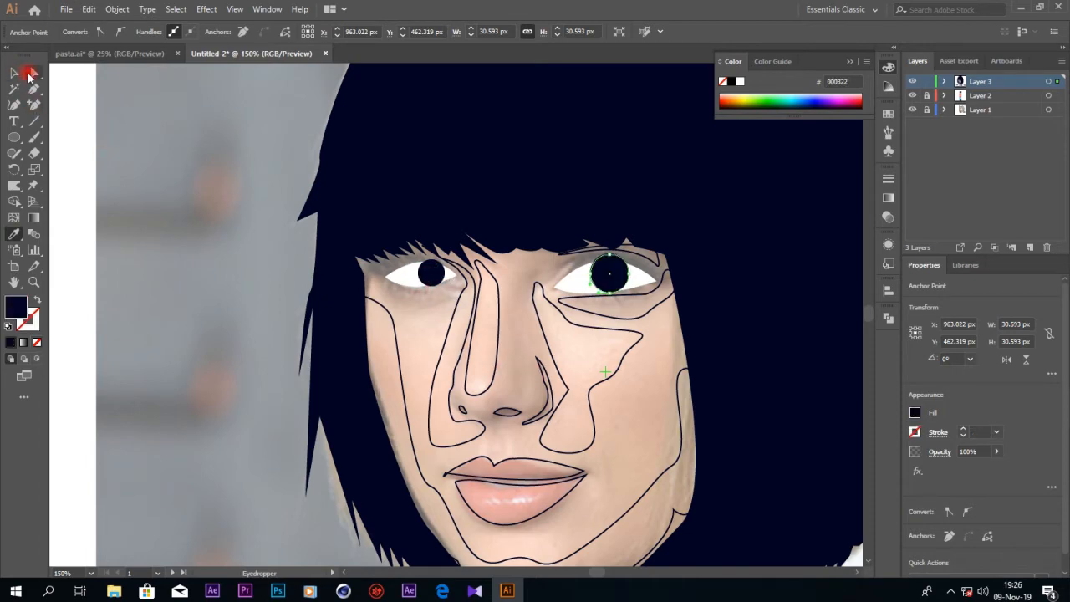
- Copy the left eye's iris circle and paste the duplicate in front at the same place
click(31, 74)
click(429, 274)
click(88, 11)
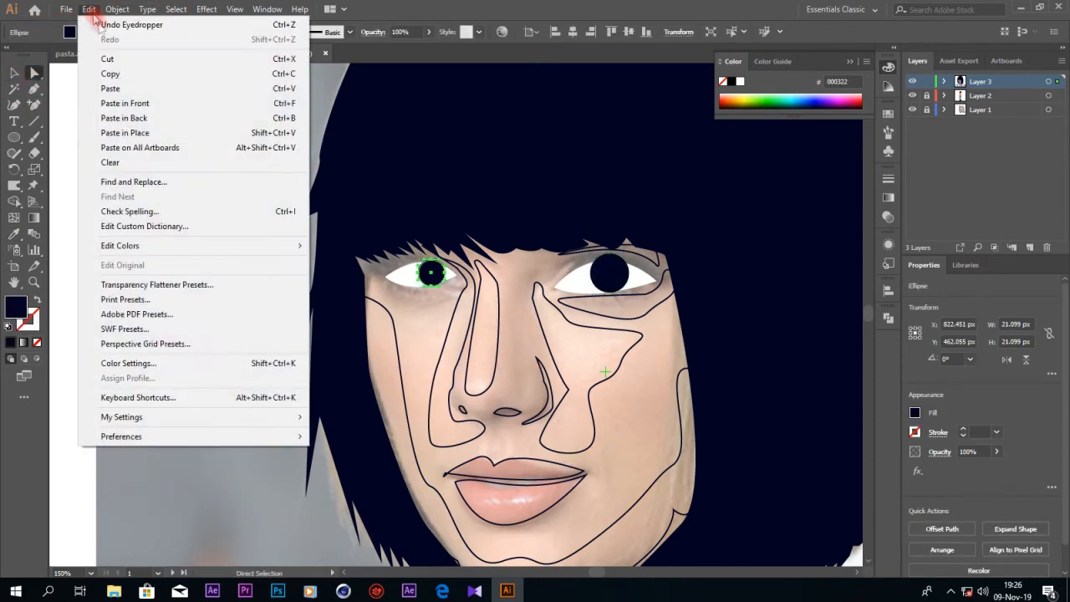
click(117, 73)
click(89, 9)
click(124, 103)
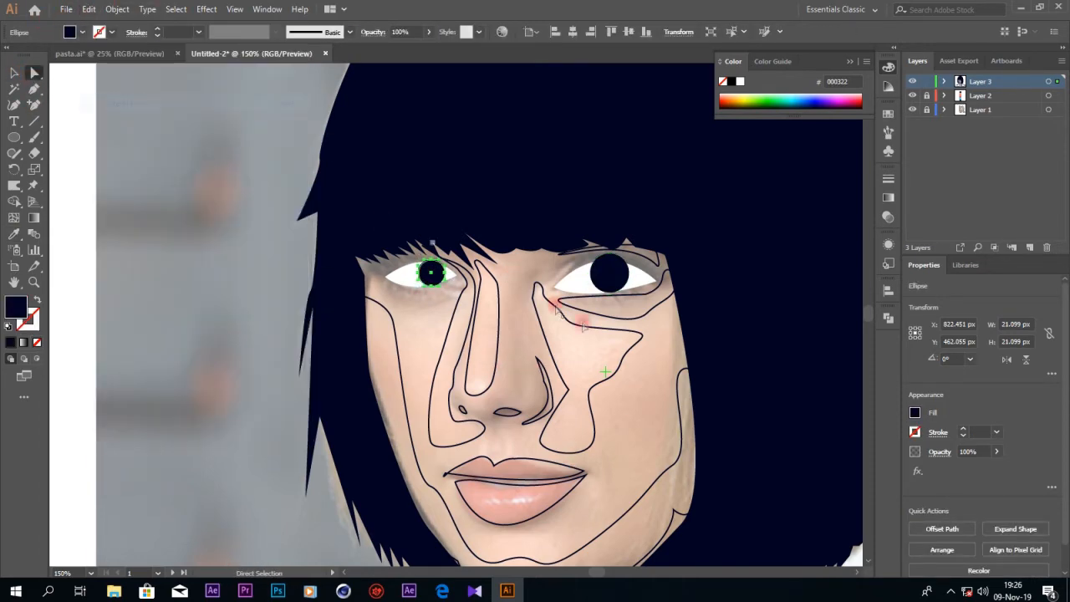
- Scale the duplicated circle to about 10 px, nudge it toward the iris's right edge and fill it with the eye's white
key(ctrl+plus)
key(ctrl+plus)
key(ctrl+plus)
key(ctrl+plus)
key(ctrl+plus)
key(ctrl+plus)
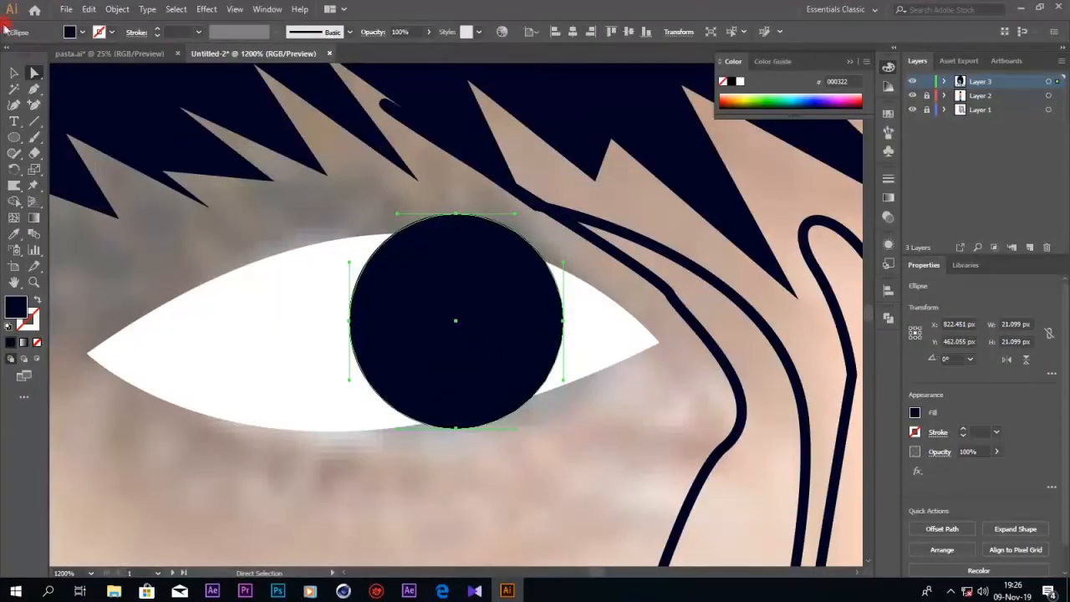
key(v)
drag(563, 427, 530, 370)
key(Right)
key(Right)
key(Right)
key(Right)
key(Right)
key(i)
click(294, 391)
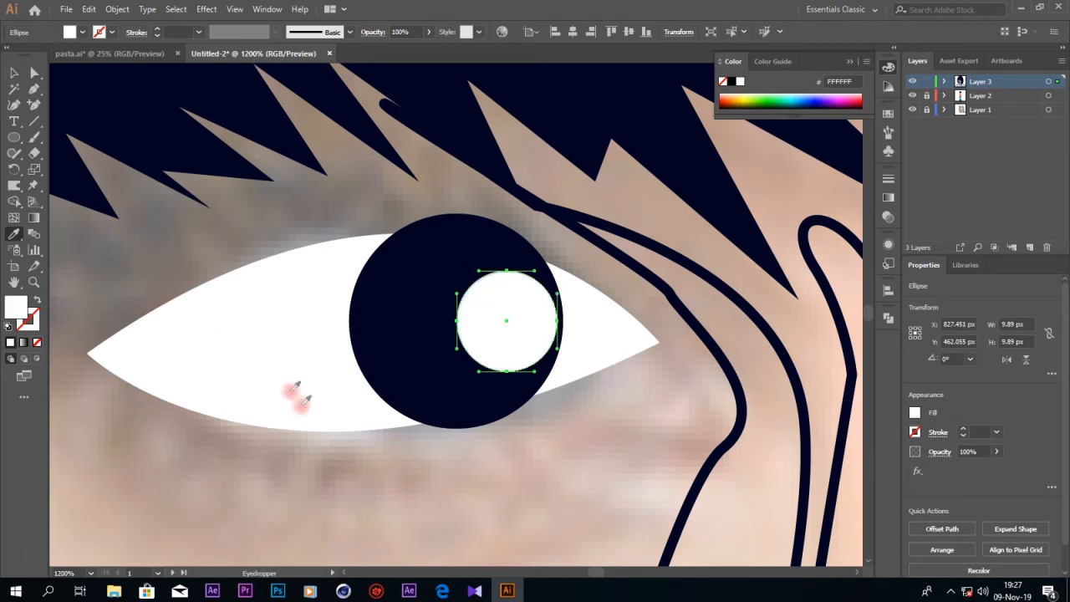
- Draw a closed curved shape over the left eye's inner corner with the Pen tool, extending slightly past the almond's tip
click(34, 89)
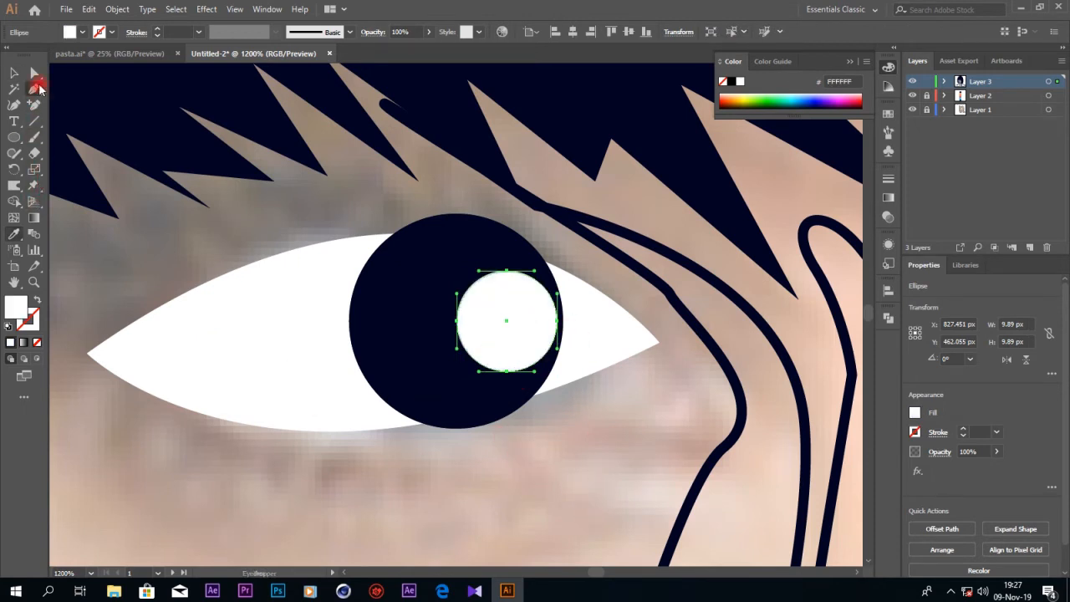
drag(636, 306, 604, 318)
click(625, 364)
click(685, 362)
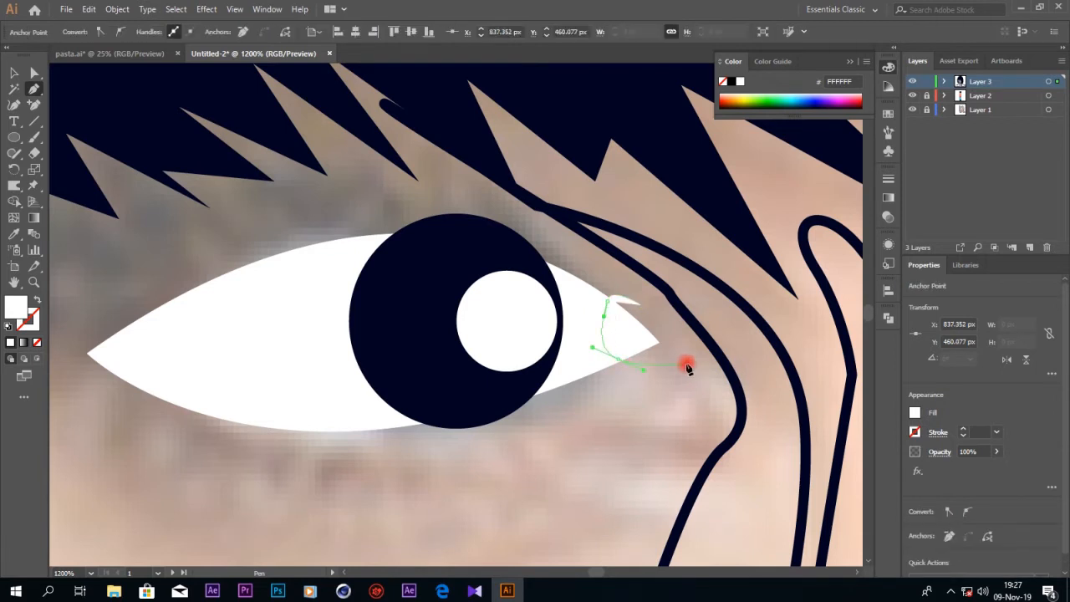
click(640, 307)
- Fill the inner-corner shape with orange (FF7200) using the Eyedropper
key(i)
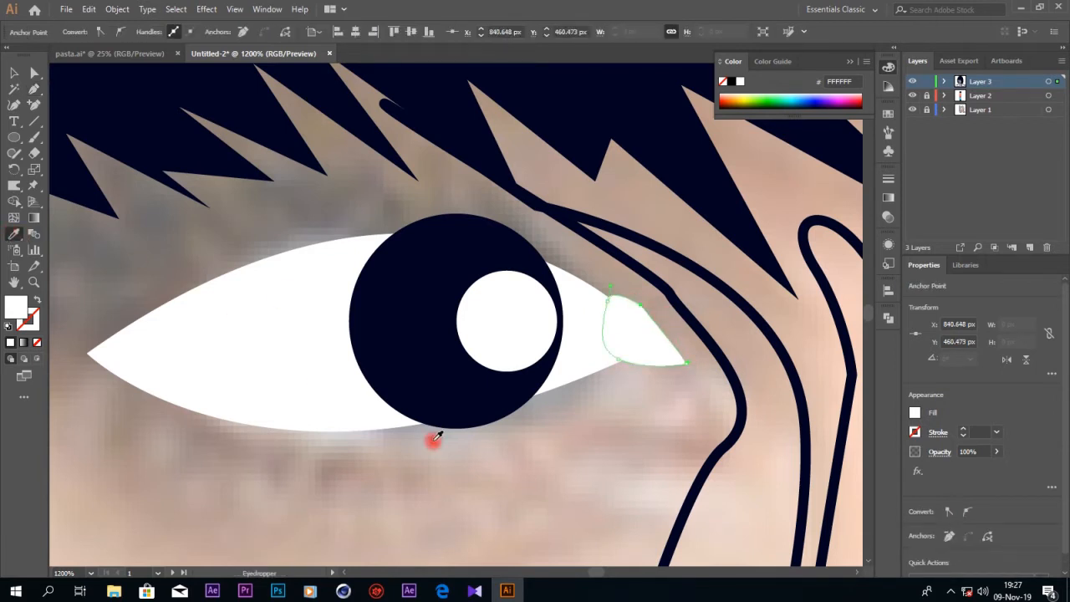
click(337, 488)
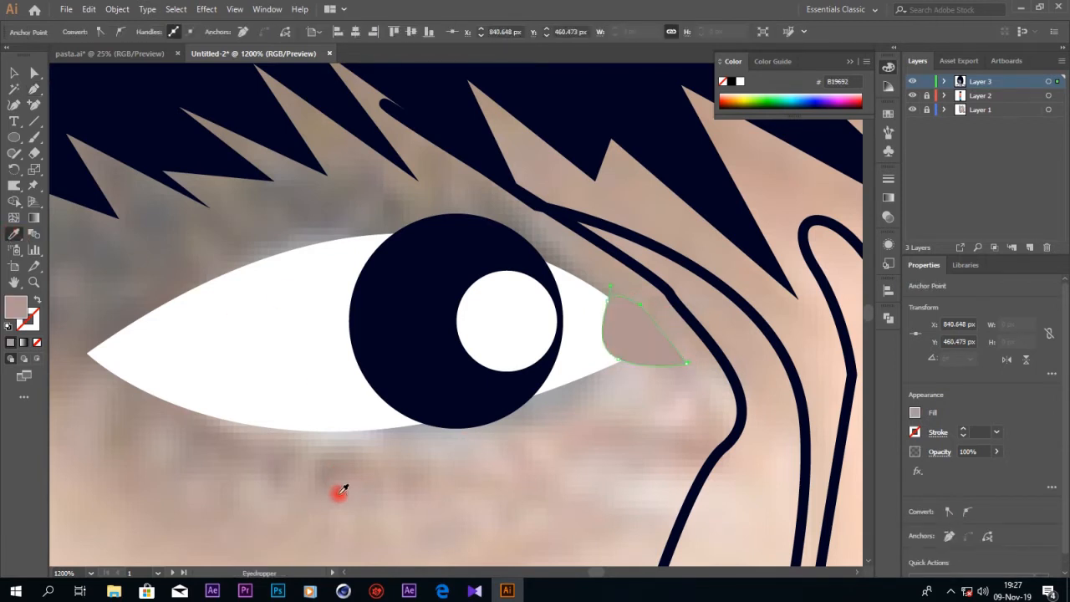
click(734, 106)
key(v)
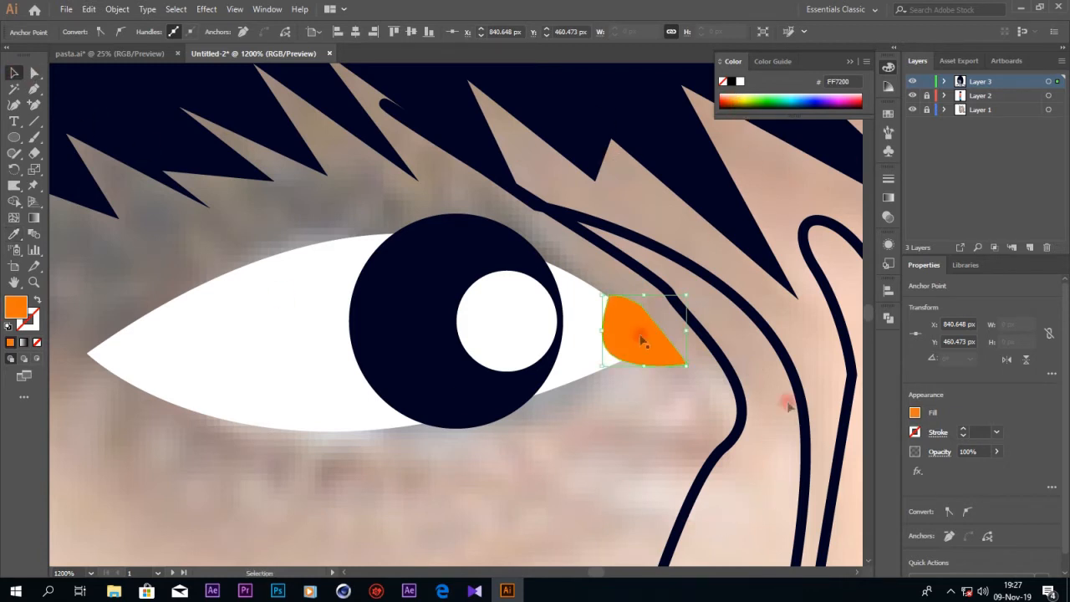
- Draw a second closed shape in the same orange over the left eye's outer corner, extending past the almond's tip
click(37, 85)
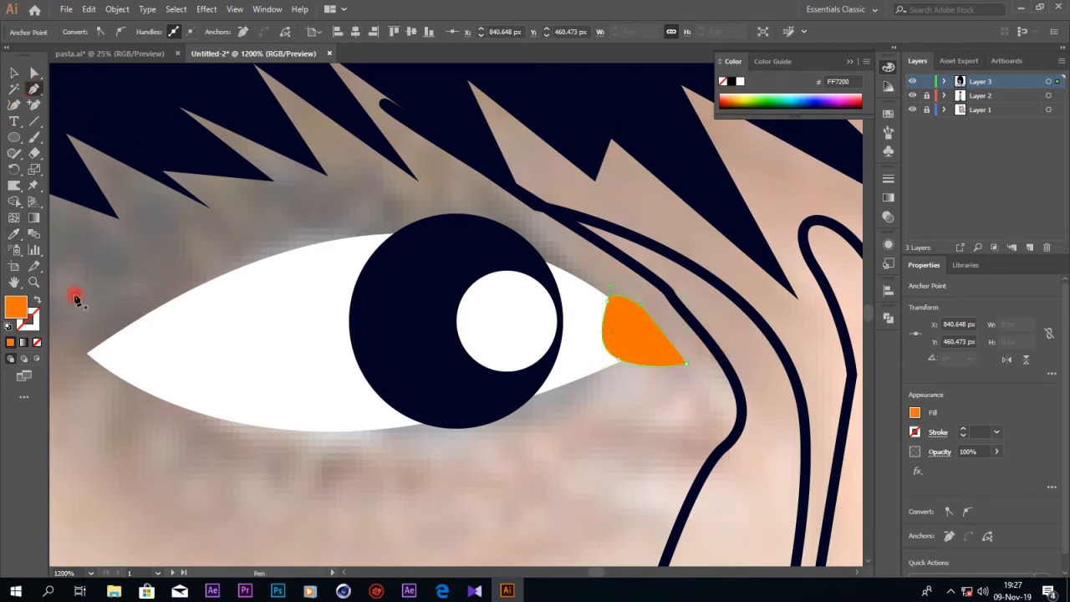
drag(76, 295, 132, 322)
drag(147, 394, 110, 419)
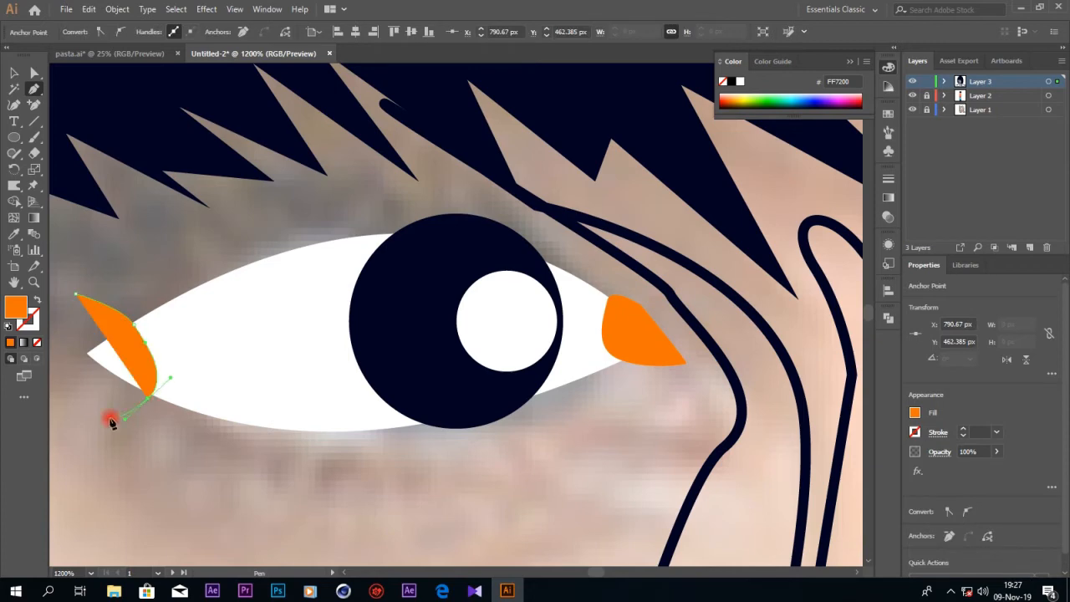
click(58, 398)
click(115, 293)
- Select the left eye's almond with both orange corner shapes and split their overlapping areas using the Shape Builder
click(32, 72)
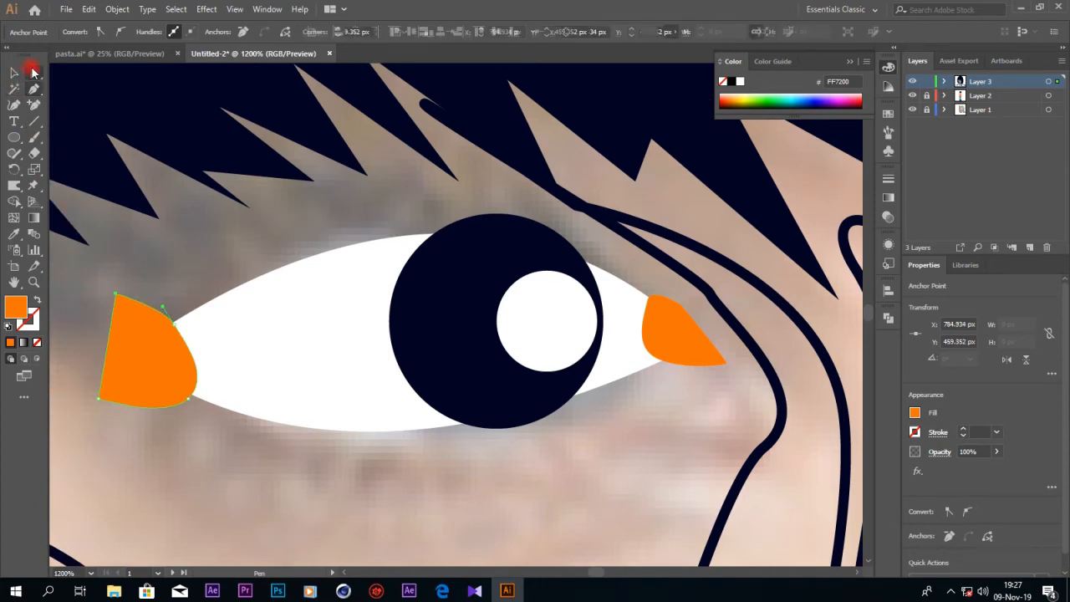
click(239, 318)
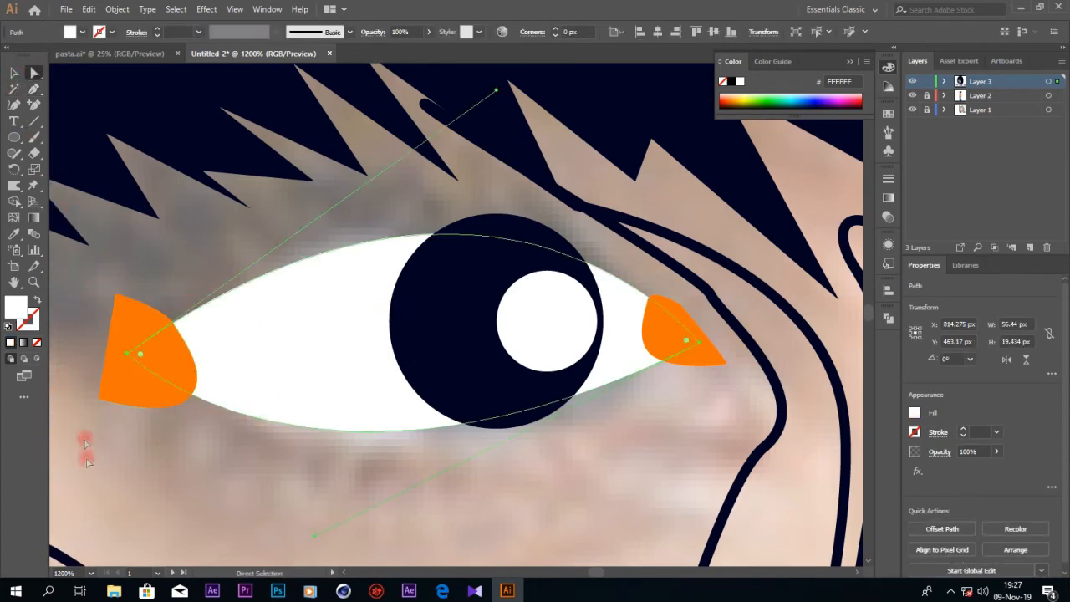
click(144, 403)
key(v)
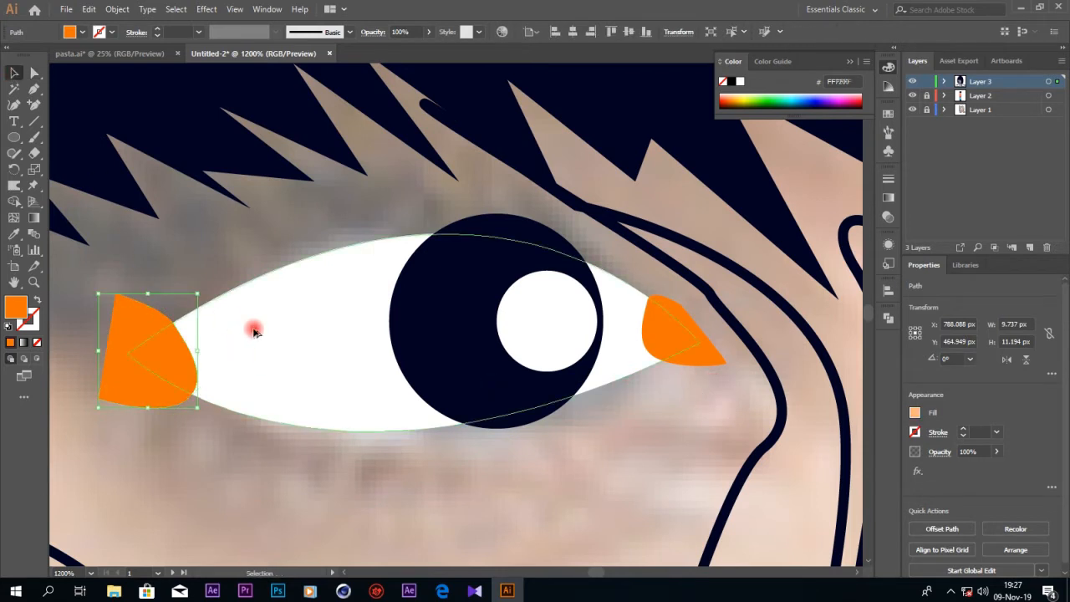
shift+click(711, 354)
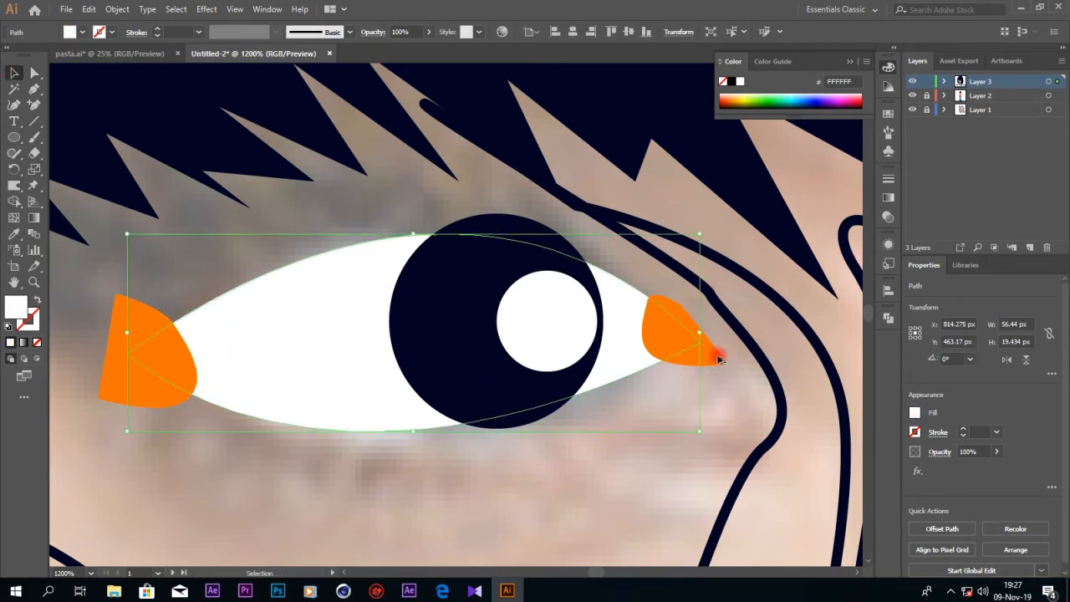
shift+click(289, 427)
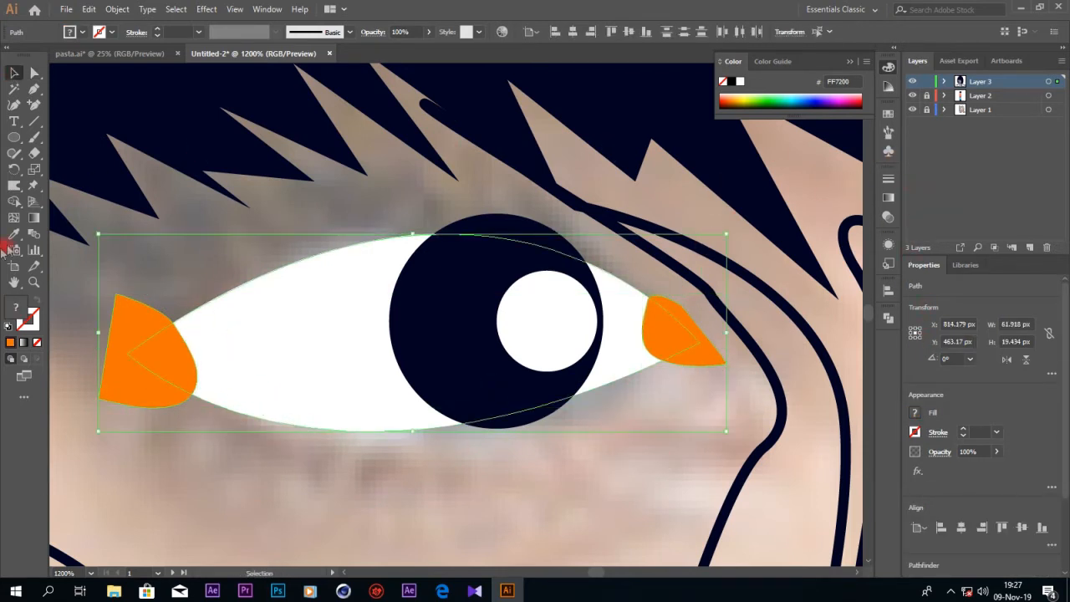
click(14, 201)
mouse_move(105, 358)
mouse_down()
mouse_move(115, 320)
mouse_move(281, 368)
mouse_move(702, 370)
mouse_up()
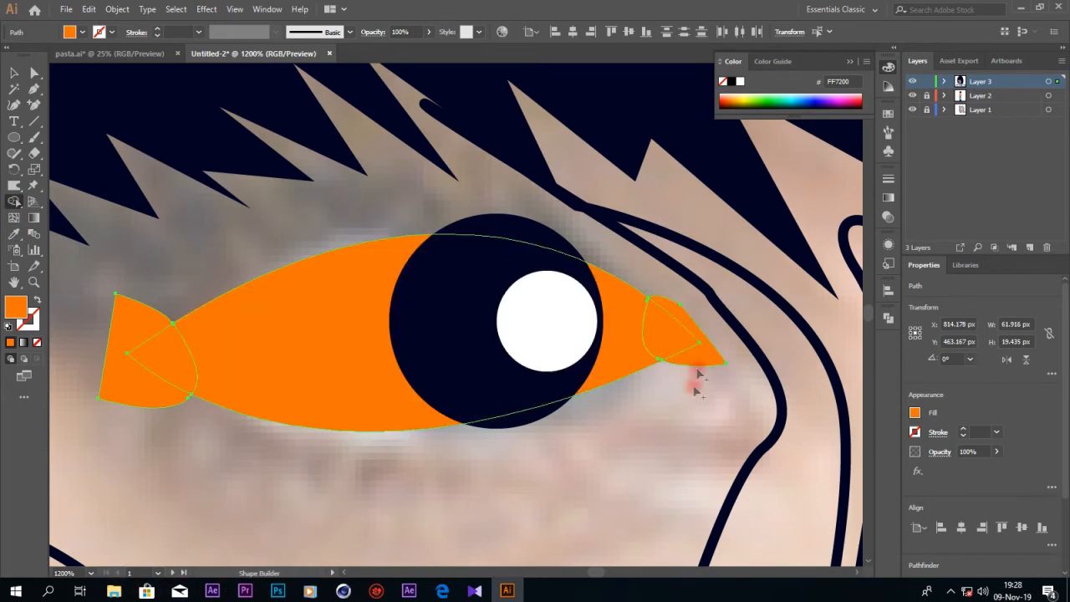
click(144, 306)
- Delete the orange pieces that stick out beyond the almond at the left eye's outer and inner corners
click(34, 76)
click(117, 295)
key(Delete)
click(99, 399)
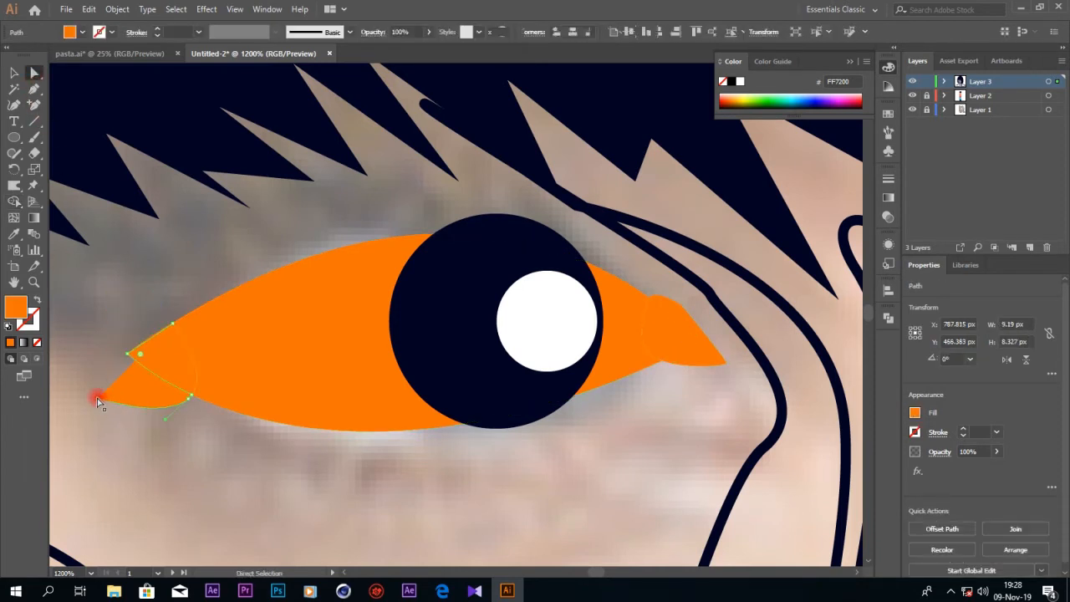
key(Delete)
click(718, 360)
key(Delete)
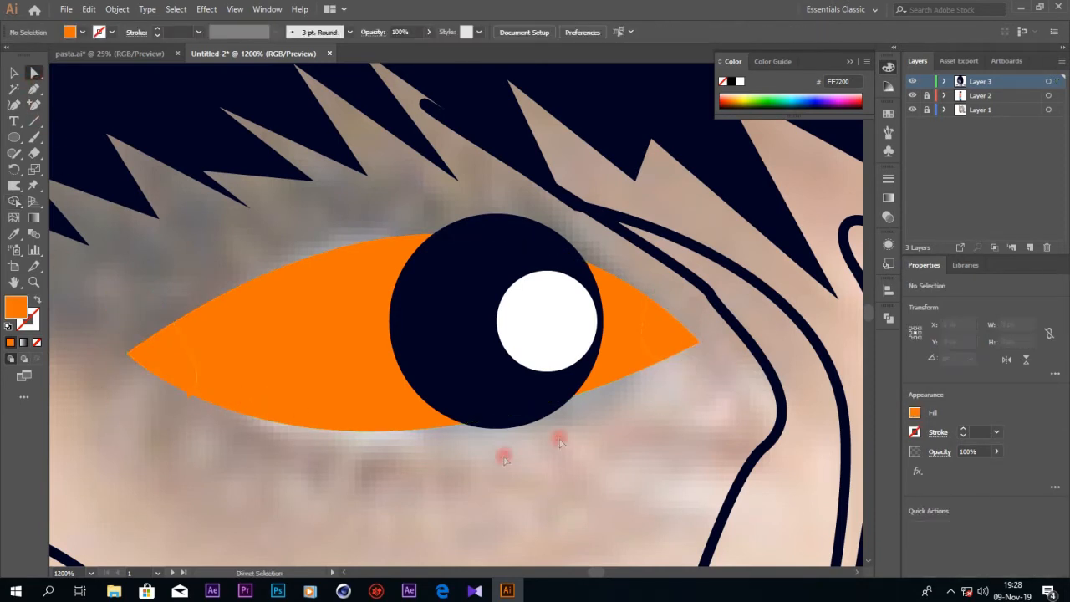
- Fill the almond's central piece with the iris navy (000322), and split it and the iris circle with Pathfinder Divide
click(267, 351)
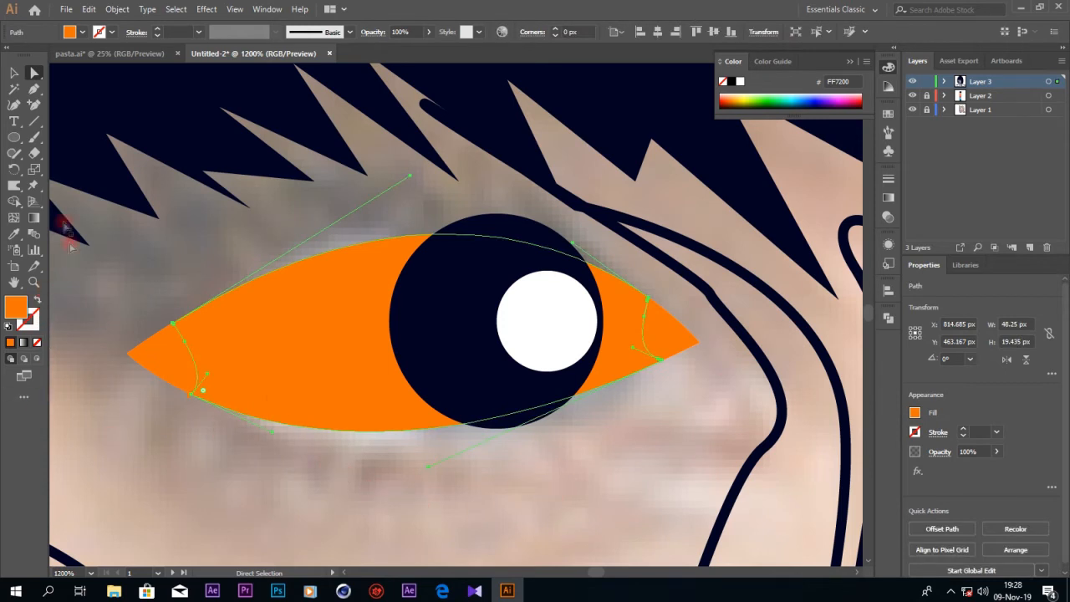
key(i)
click(451, 309)
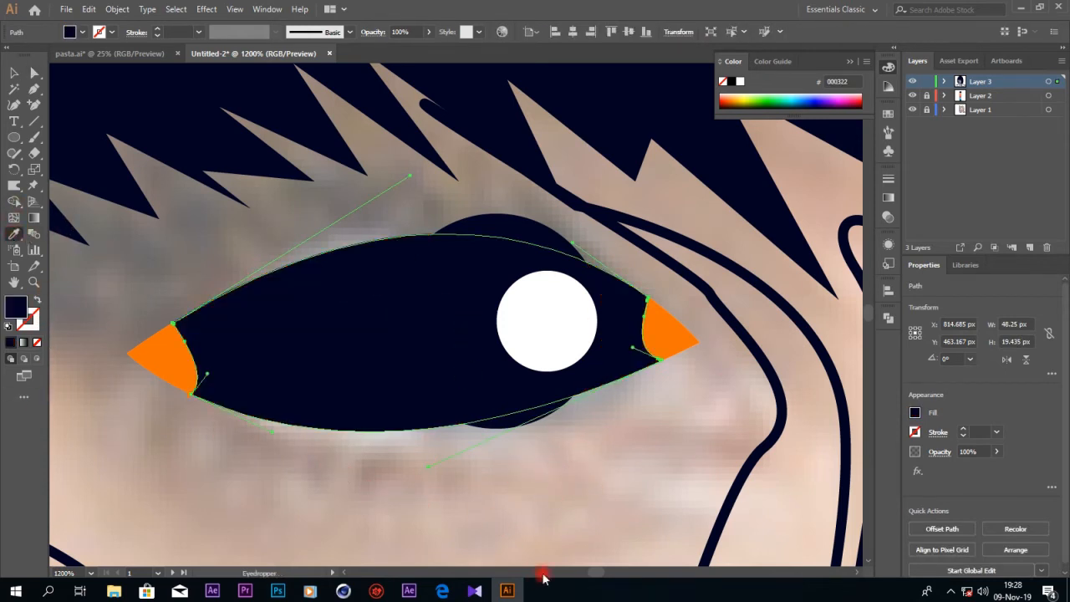
click(34, 73)
shift+click(496, 215)
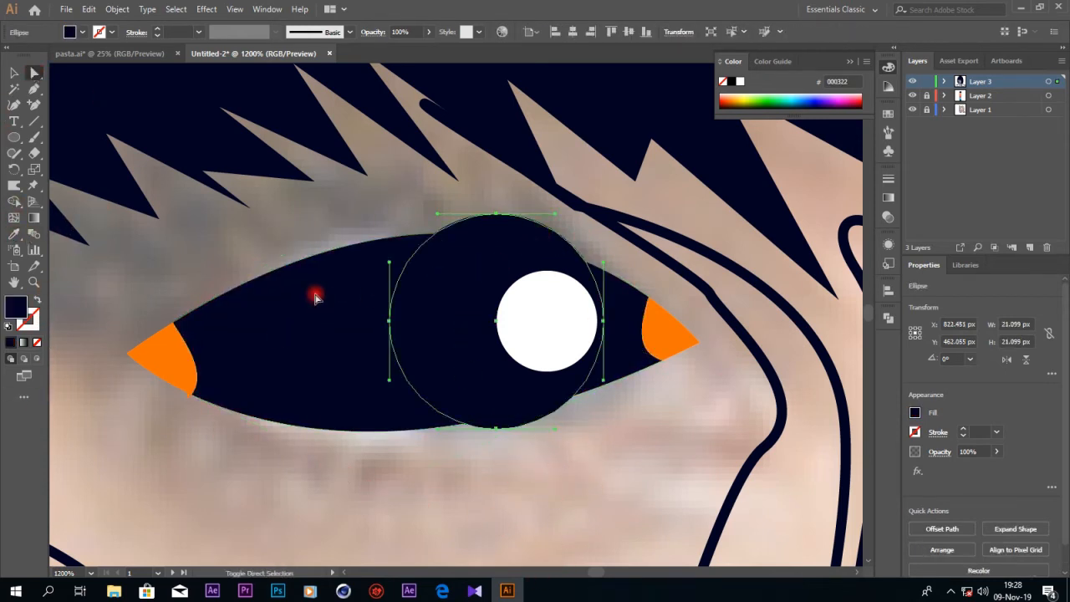
click(887, 306)
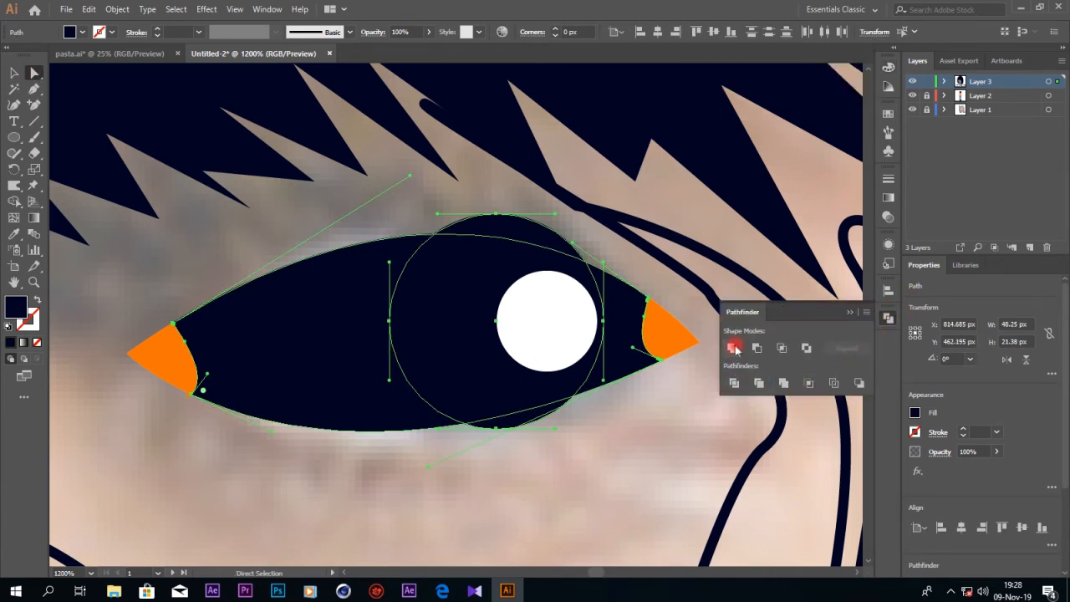
click(734, 383)
- Ungroup the divided eye shapes and delete the iris parts that extend above and below the almond
click(446, 294)
right_click(446, 293)
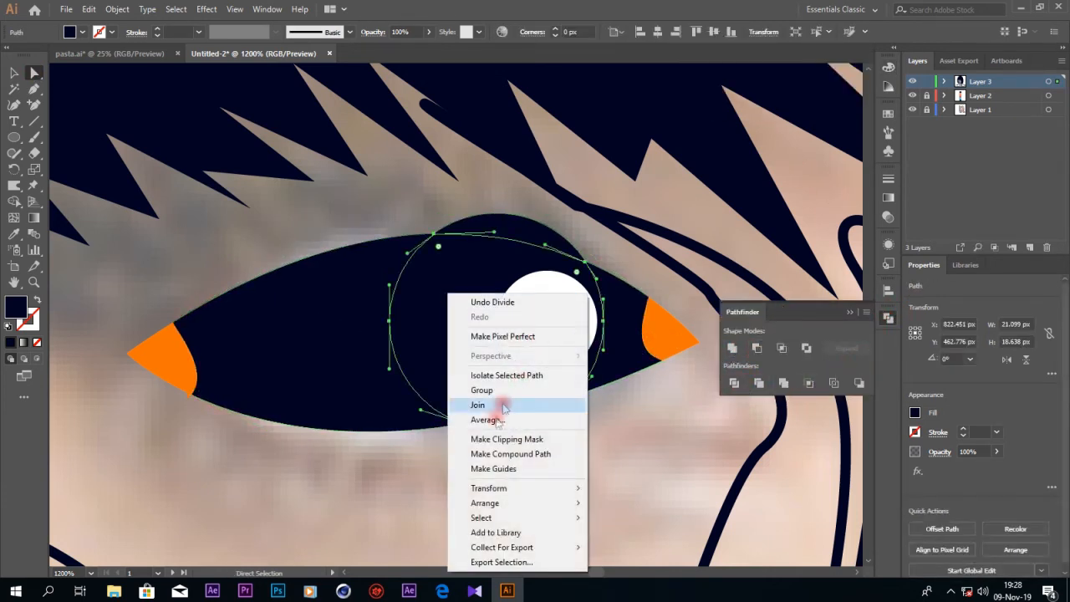
click(310, 313)
key(v)
right_click(471, 267)
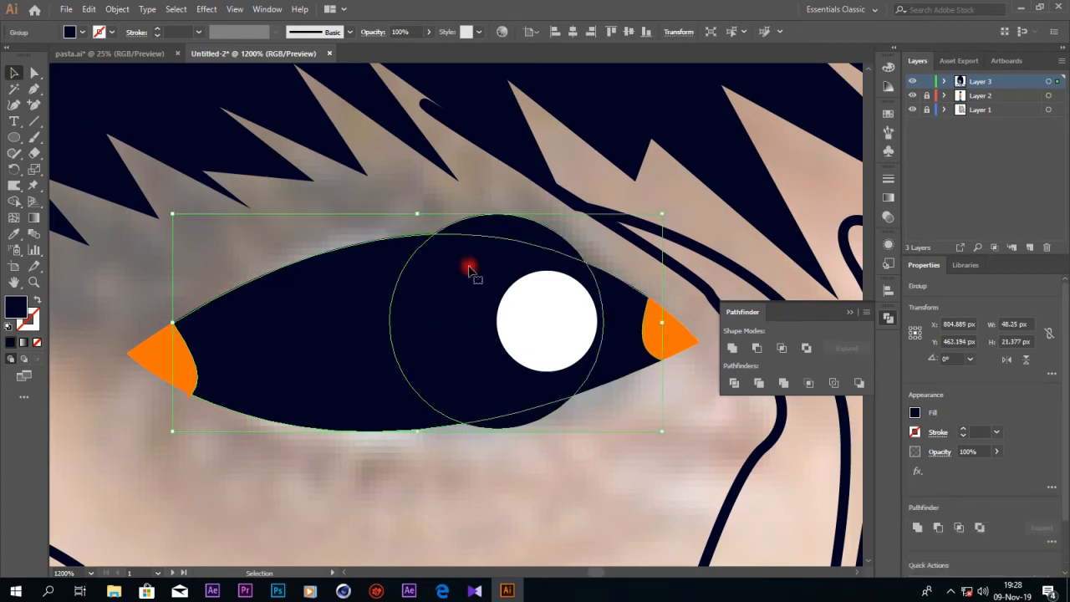
click(524, 380)
click(542, 232)
key(Delete)
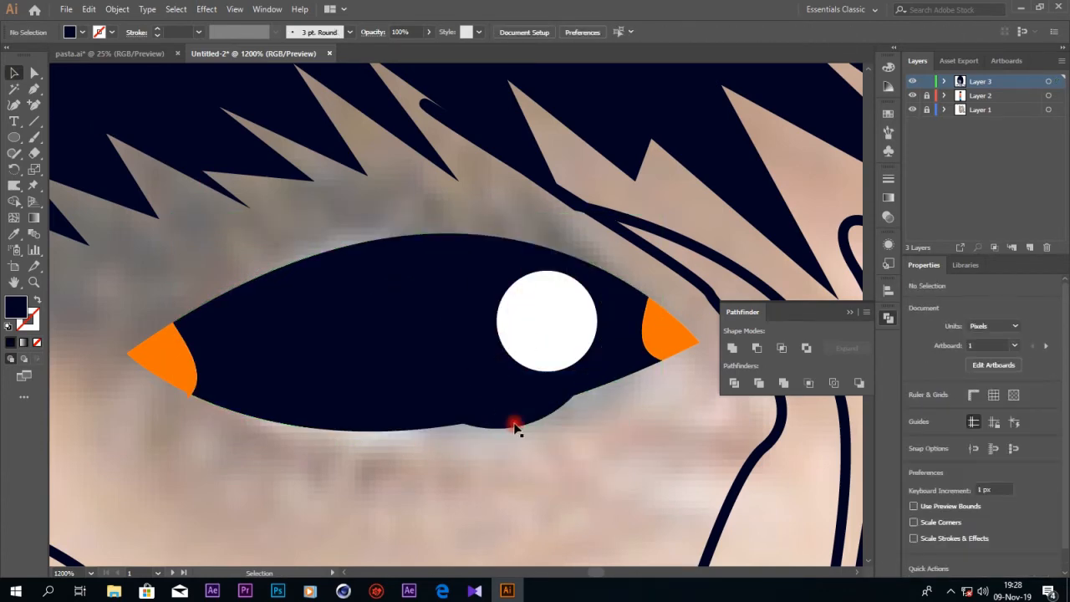
- Group the two eye-white pieces on either side of the iris and fill them with the highlight circle's white
click(287, 346)
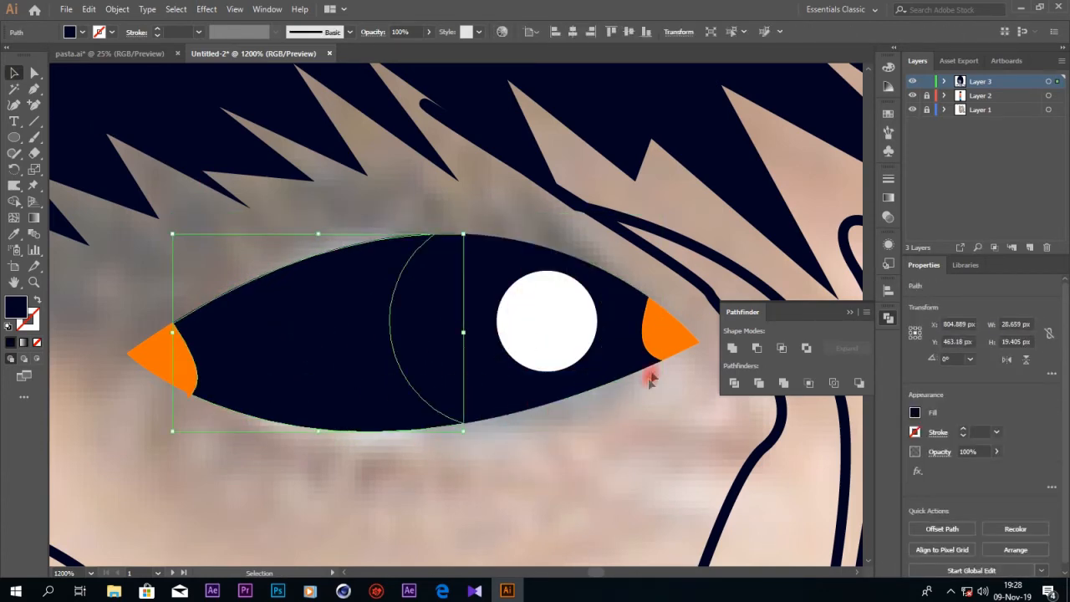
shift+click(627, 355)
right_click(625, 359)
click(660, 173)
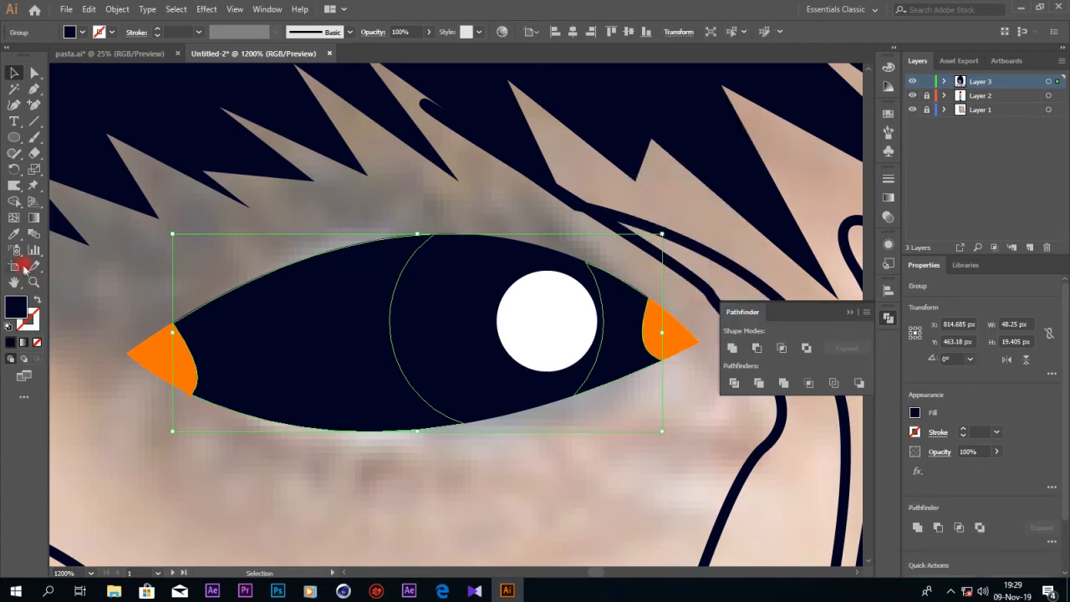
key(i)
click(511, 319)
- Select the body outline and pull the anchor point at its lower-left corner away from the shoulder curve's end
key(ctrl+minus)
key(ctrl+minus)
key(ctrl+minus)
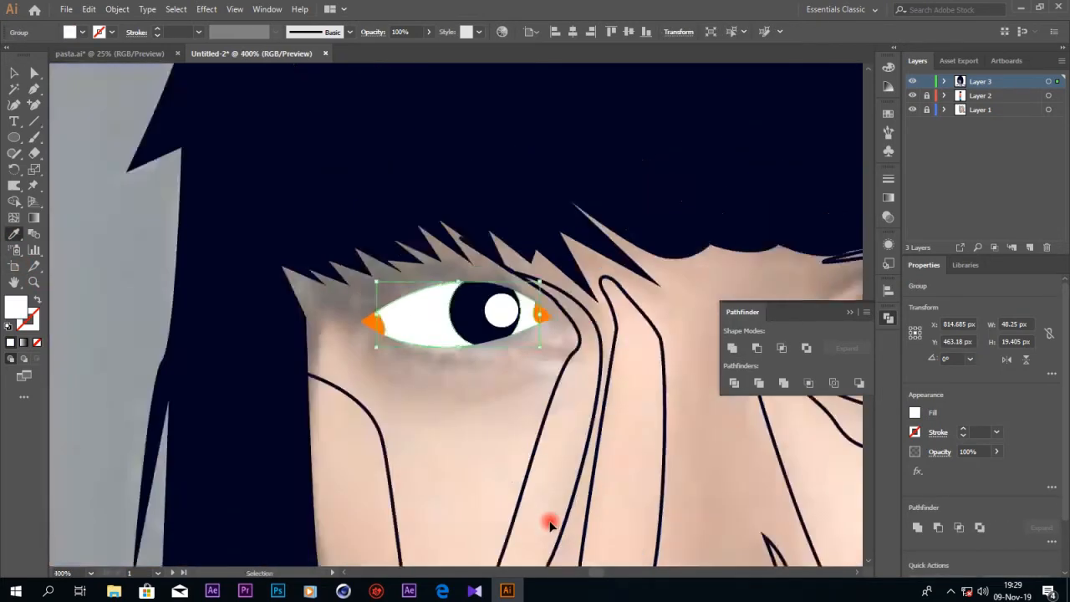
key(ctrl+minus)
key(ctrl+minus)
key(ctrl+minus)
key(ctrl+minus)
click(14, 73)
scroll(464, 357, down, 4)
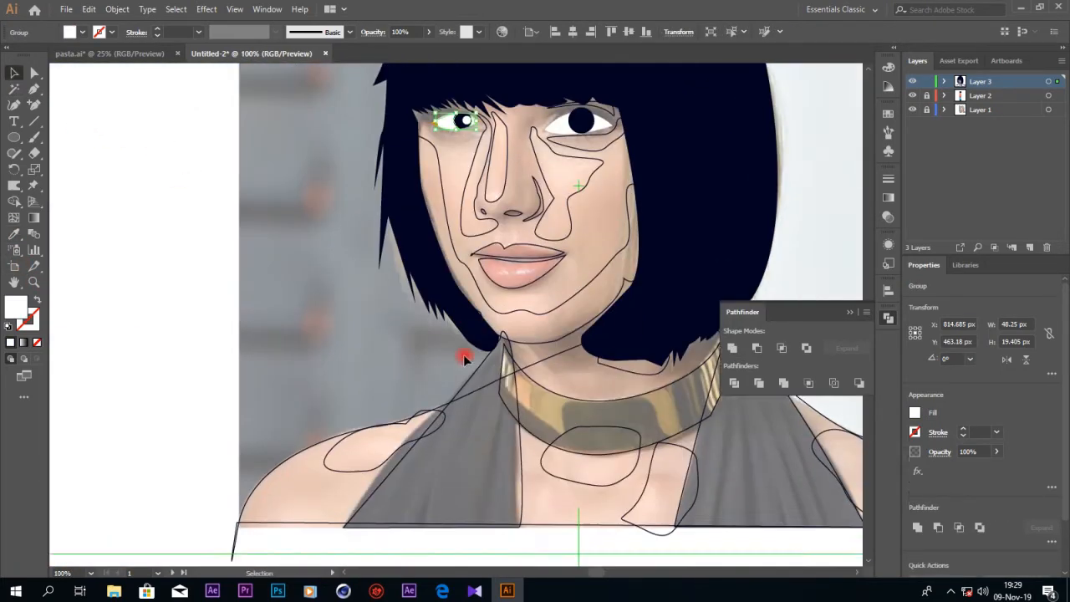
scroll(465, 358, down, 2)
click(266, 470)
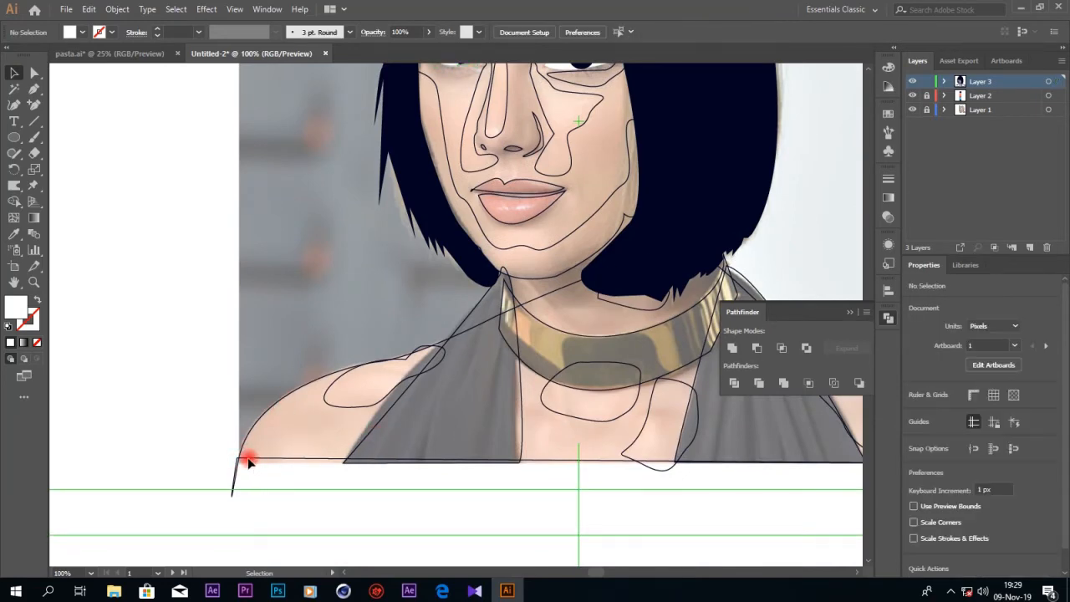
click(248, 458)
key(ctrl+minus)
key(ctrl+plus)
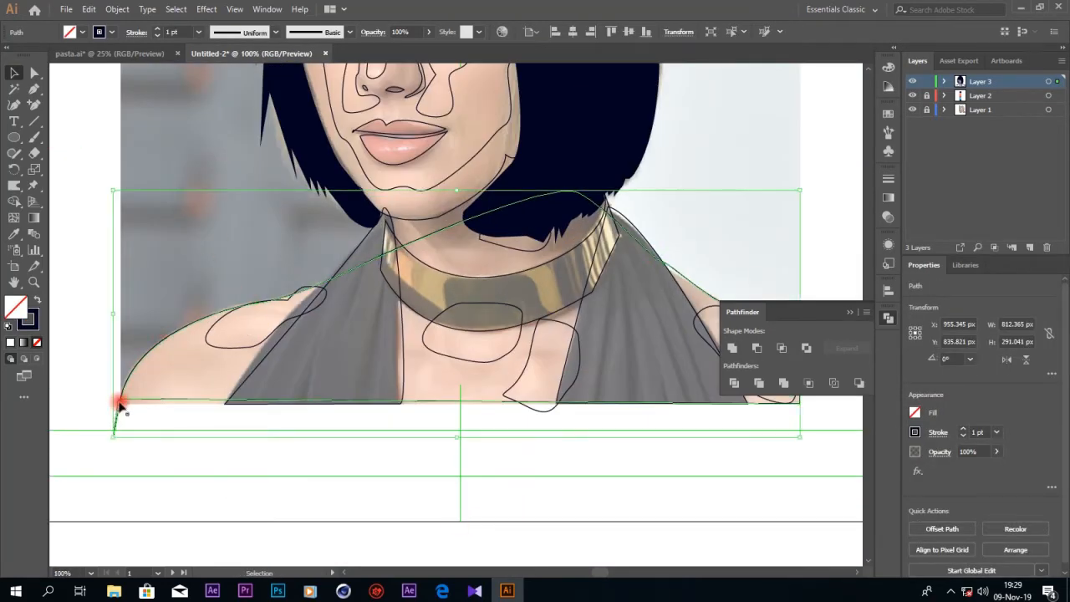
key(a)
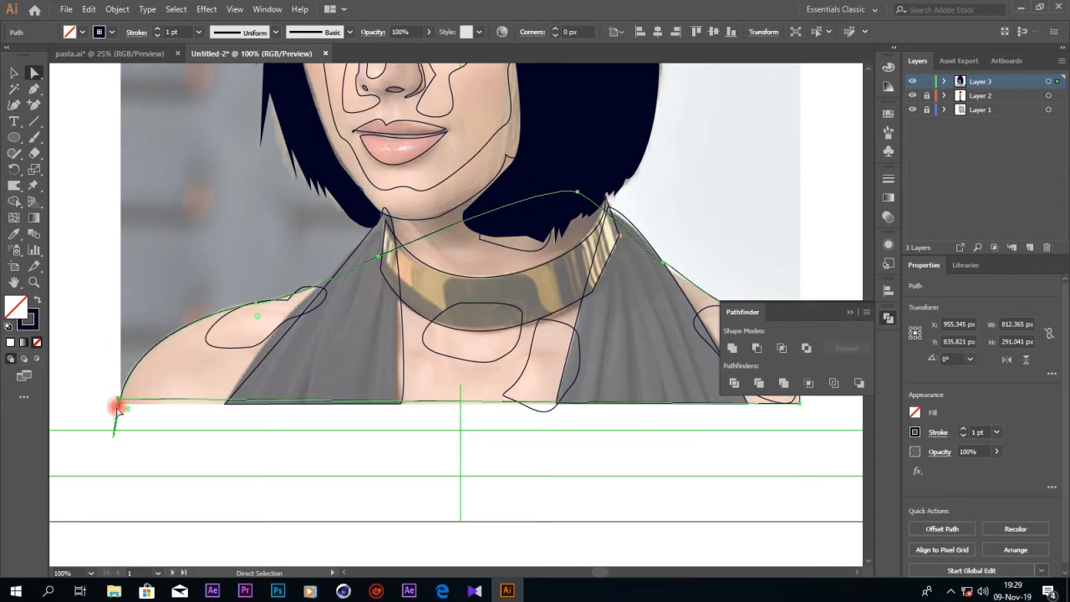
drag(115, 399, 126, 418)
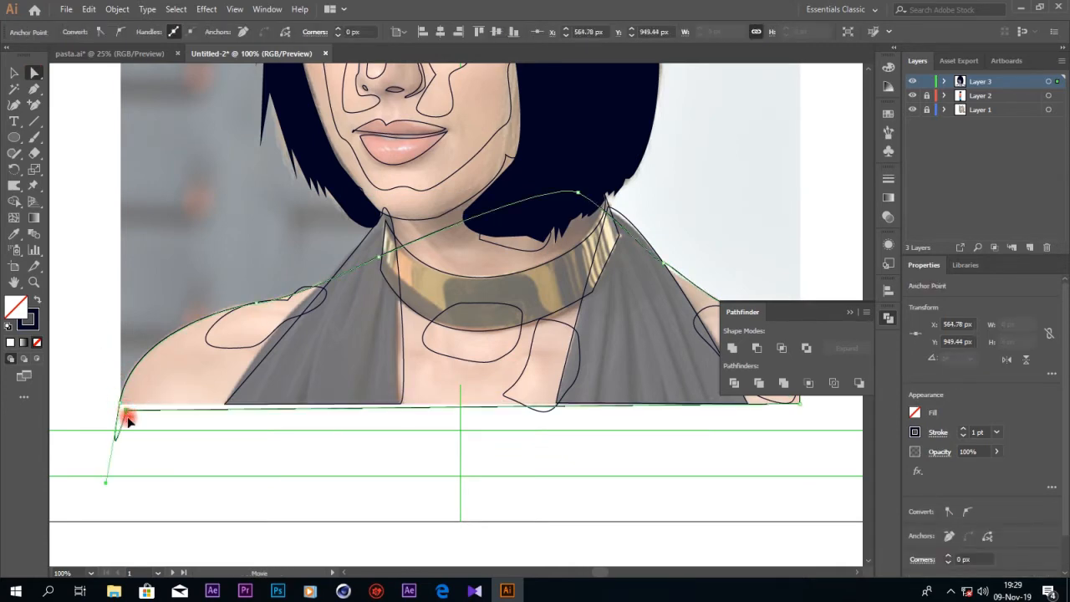
- Move the lower-left anchor back onto the shoulder curve's end and collapse its direction handle to remove the loop below
key(ctrl+plus)
key(ctrl+plus)
key(ctrl+plus)
key(ctrl+plus)
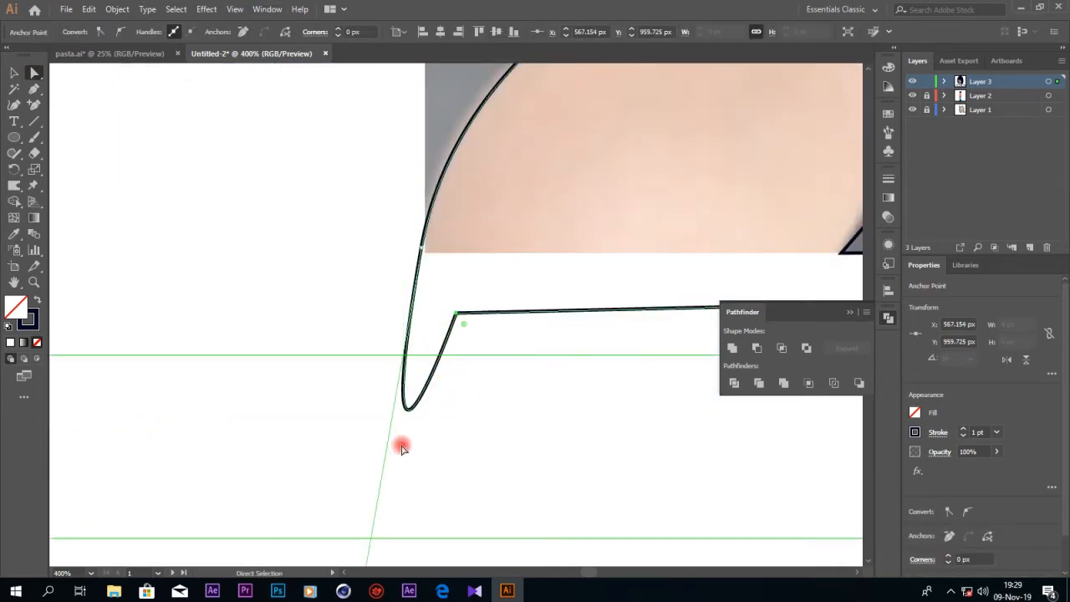
drag(456, 312, 421, 246)
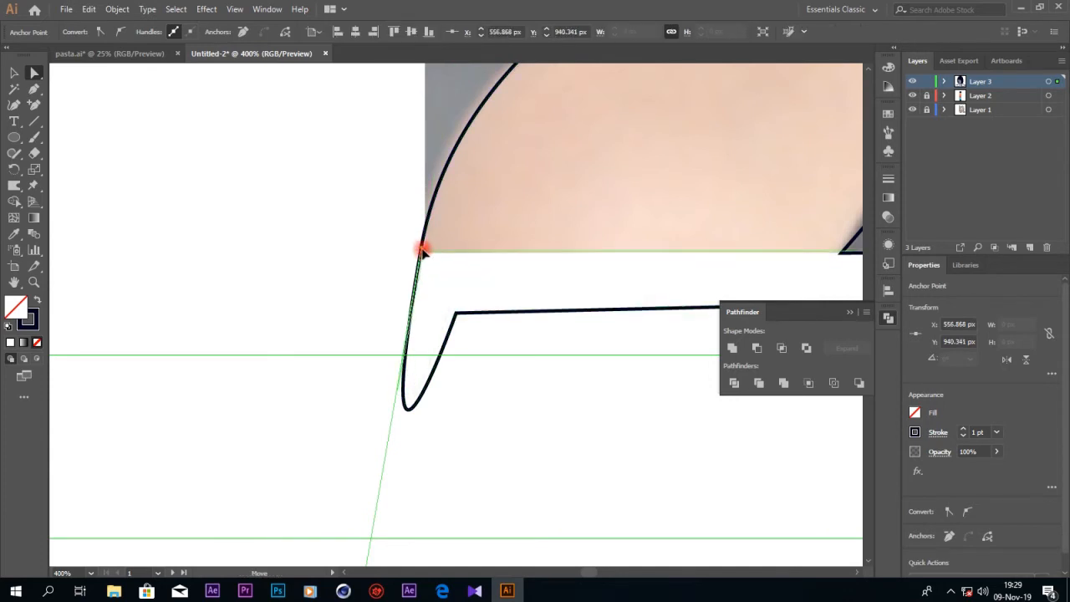
scroll(388, 492, down, 2)
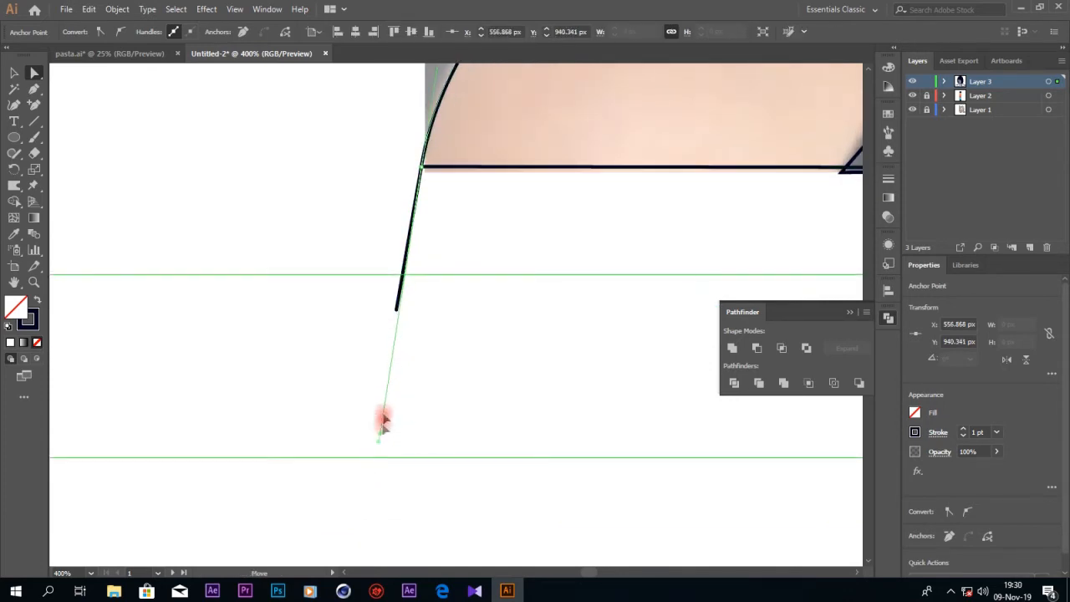
drag(415, 230, 422, 167)
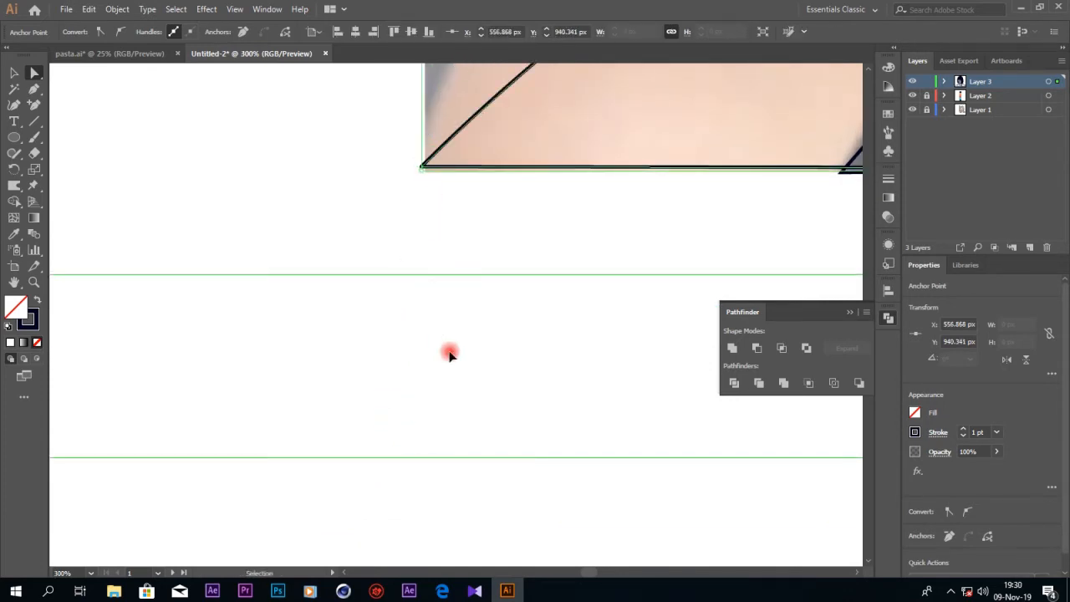
- Add an anchor point to the body outline's left shoulder curve and pull it outward to match the photo's shoulder edge
key(ctrl+minus)
key(ctrl+minus)
key(ctrl+minus)
key(ctrl+minus)
key(ctrl+minus)
click(34, 104)
click(711, 204)
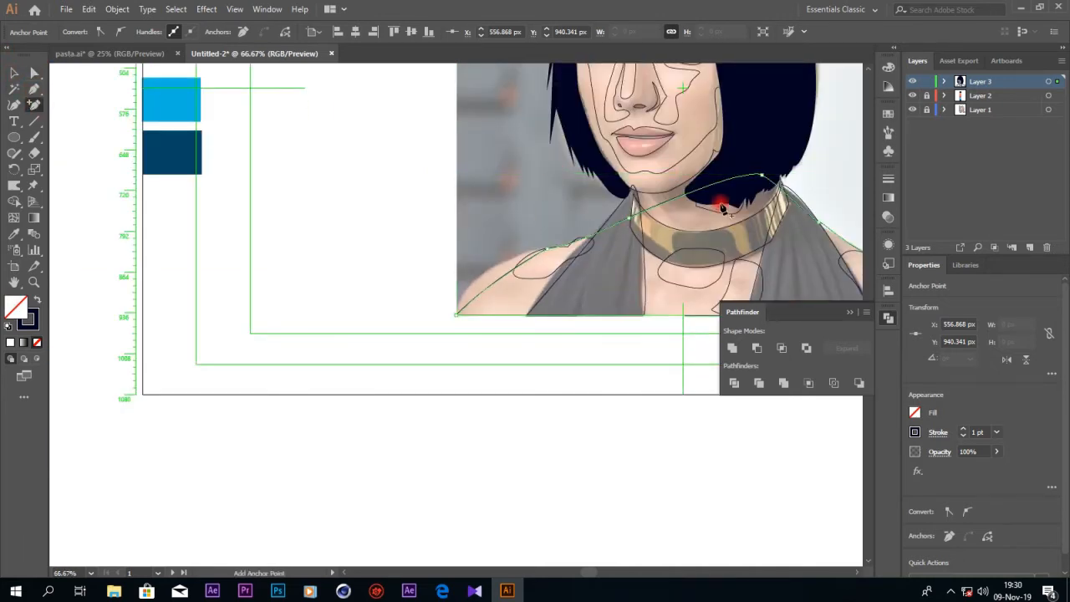
click(627, 314)
click(490, 287)
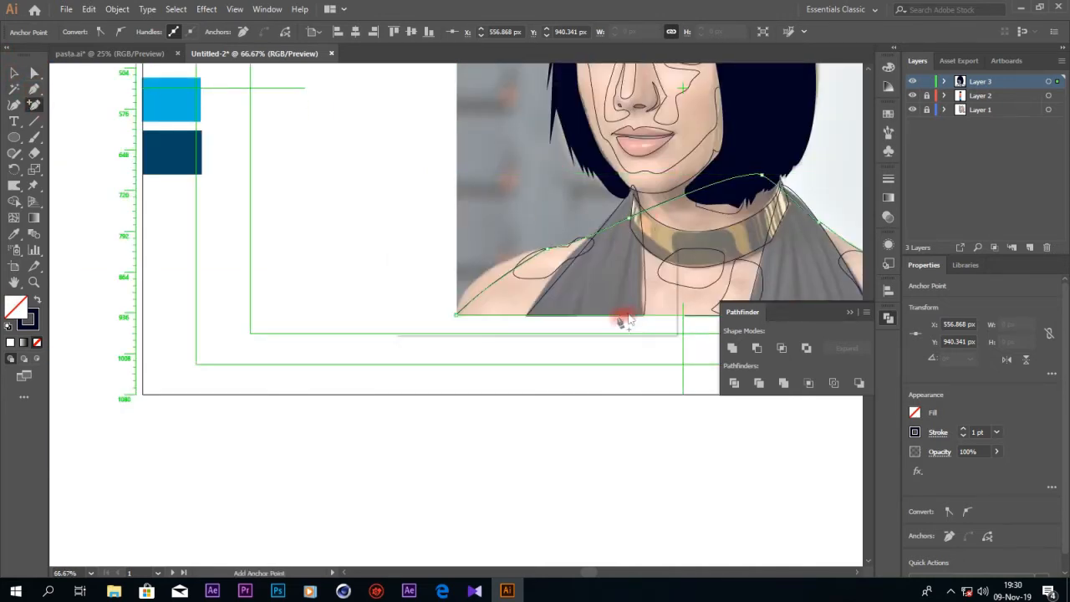
key(ctrl+plus)
key(ctrl+plus)
key(ctrl+plus)
key(ctrl+plus)
click(638, 163)
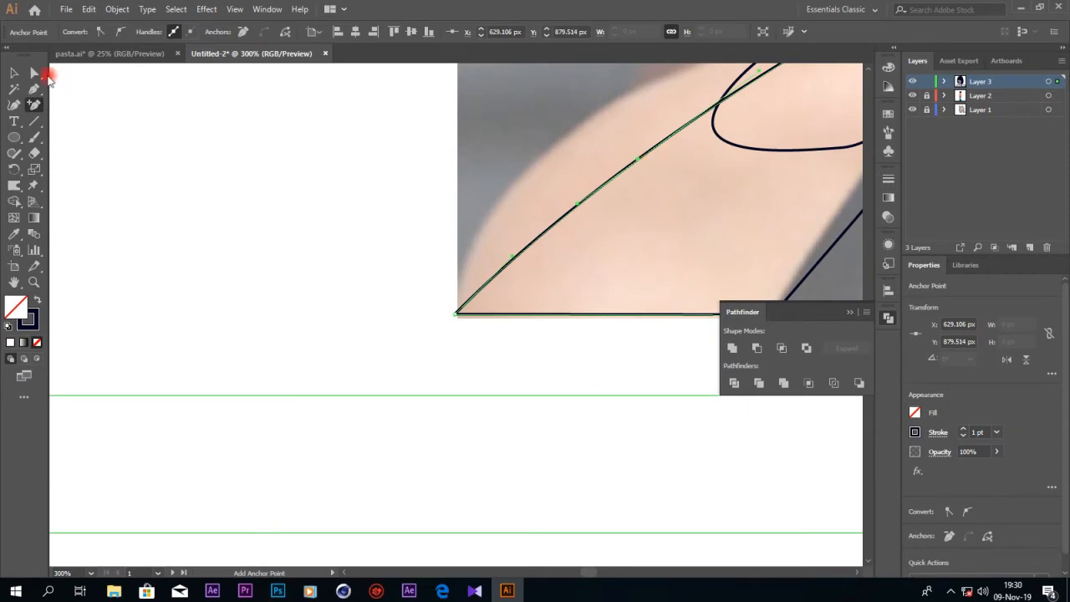
click(44, 74)
drag(635, 161, 579, 130)
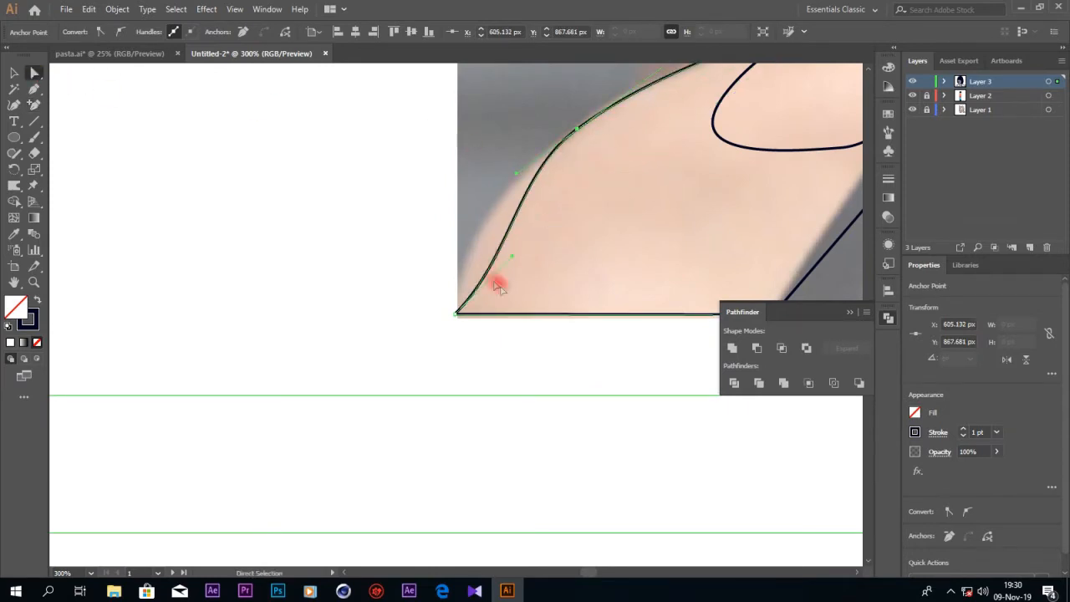
- Fill the body outline with the orange palette swatch
key(ctrl+minus)
key(ctrl+minus)
key(ctrl+minus)
key(ctrl+minus)
key(ctrl+minus)
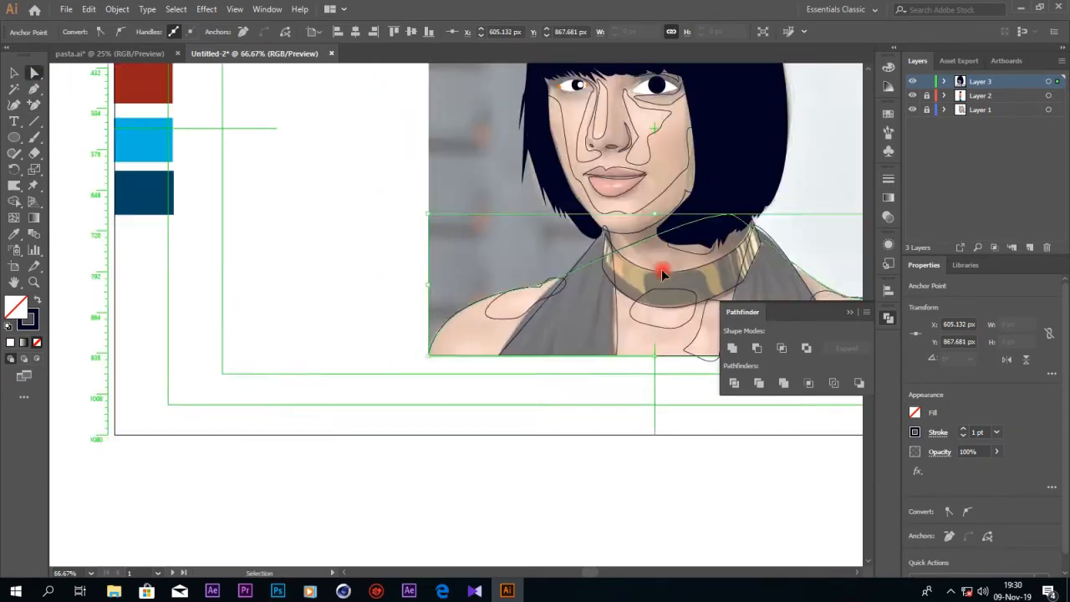
scroll(370, 234, up, 2)
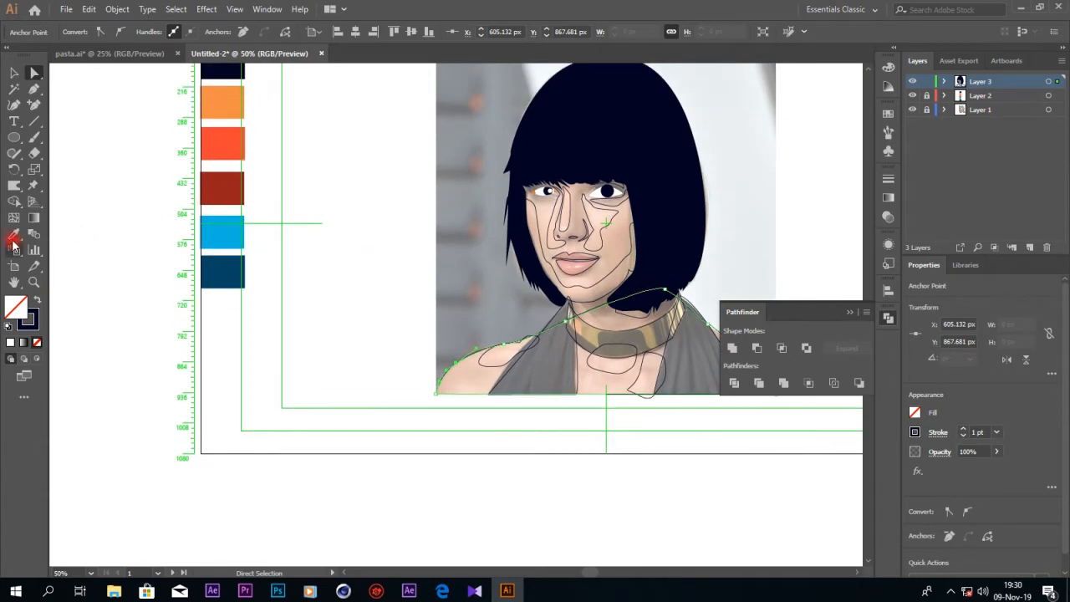
click(14, 238)
click(233, 104)
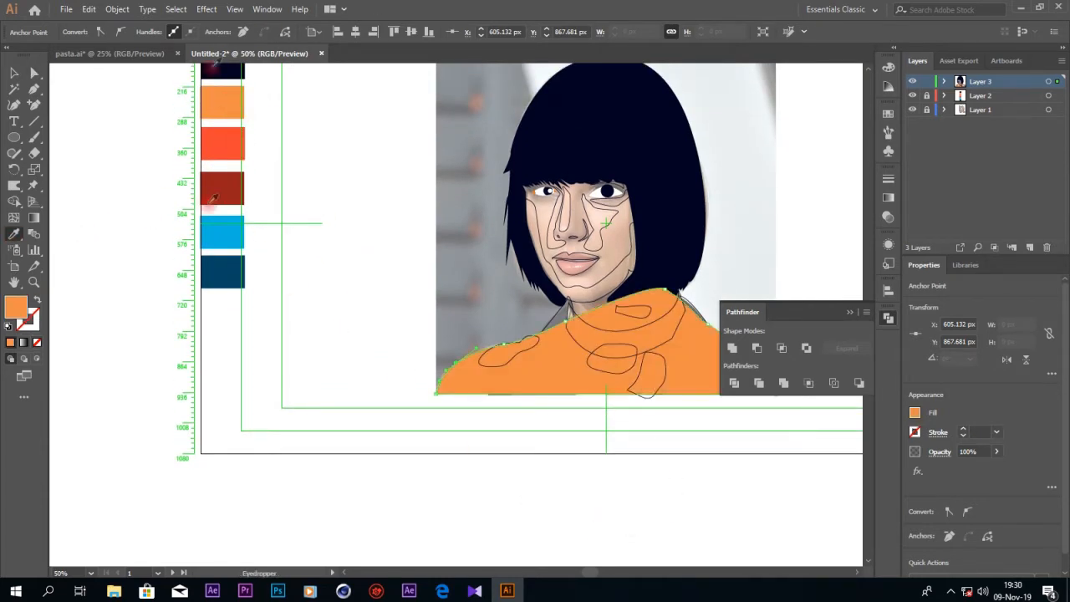
- Send the orange body shape to the back, behind the hair and the traced outlines
click(22, 71)
click(554, 374)
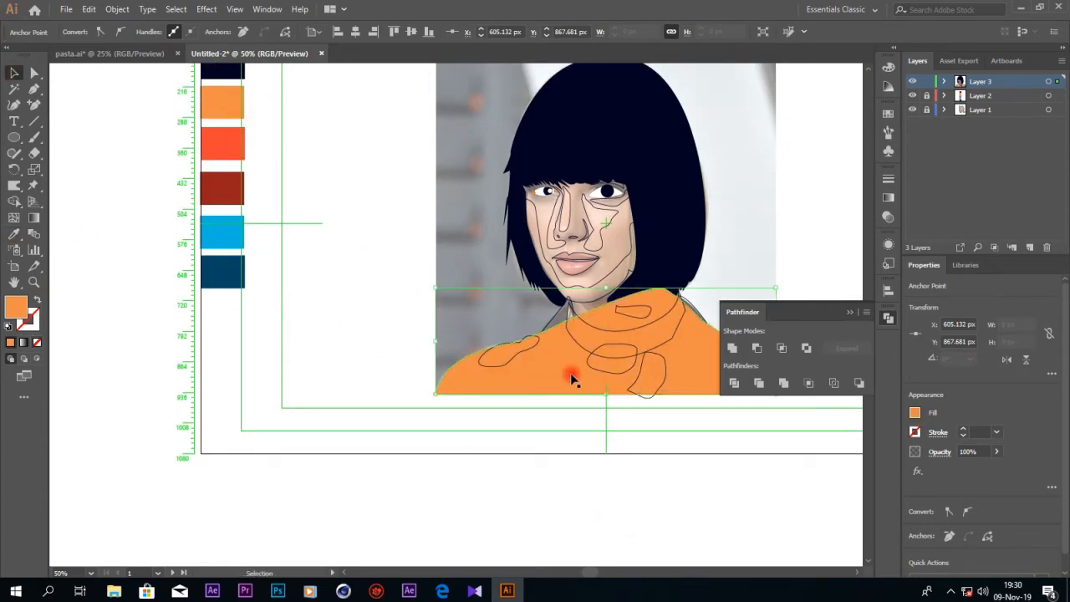
right_click(494, 363)
mouse_move(585, 296)
click(673, 338)
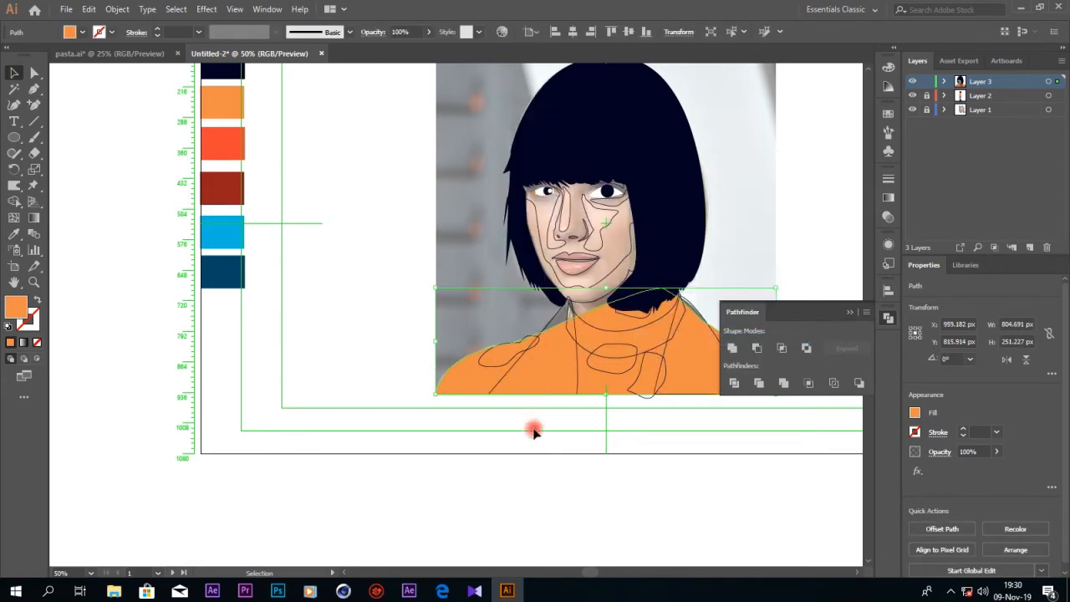
- Add an anchor point to the body's upper edge at the neck and pull it up over the chin
click(511, 364)
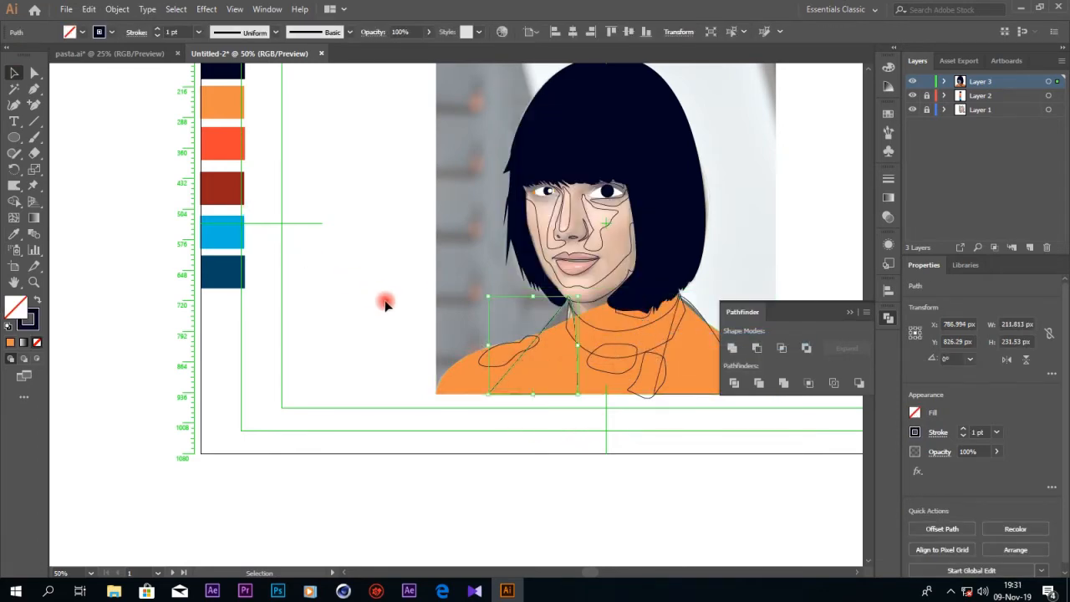
scroll(385, 303, up, 4)
click(446, 453)
key(ctrl+1)
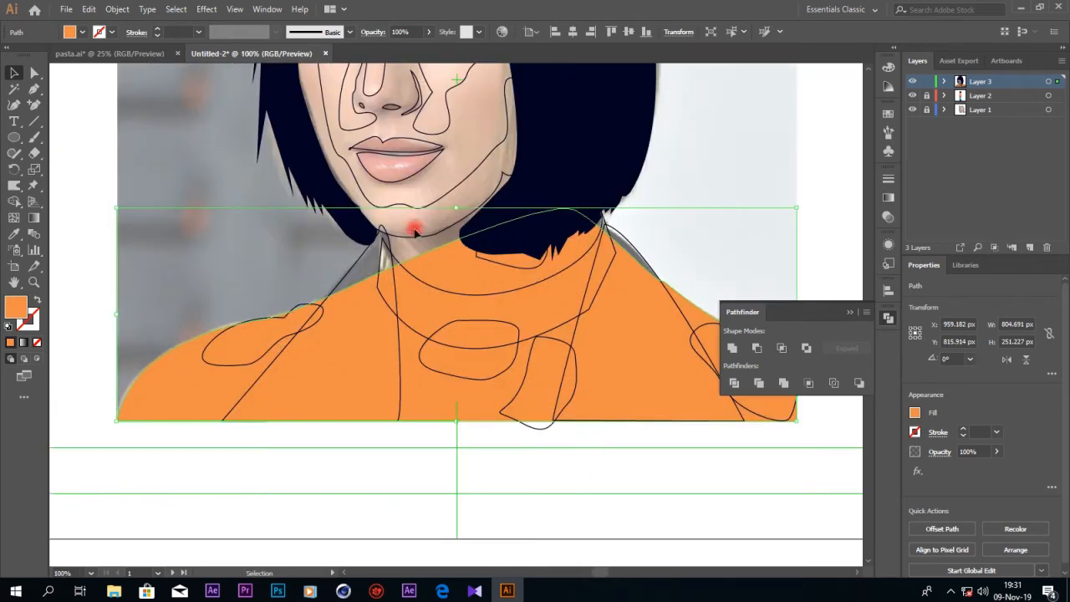
click(34, 104)
click(418, 254)
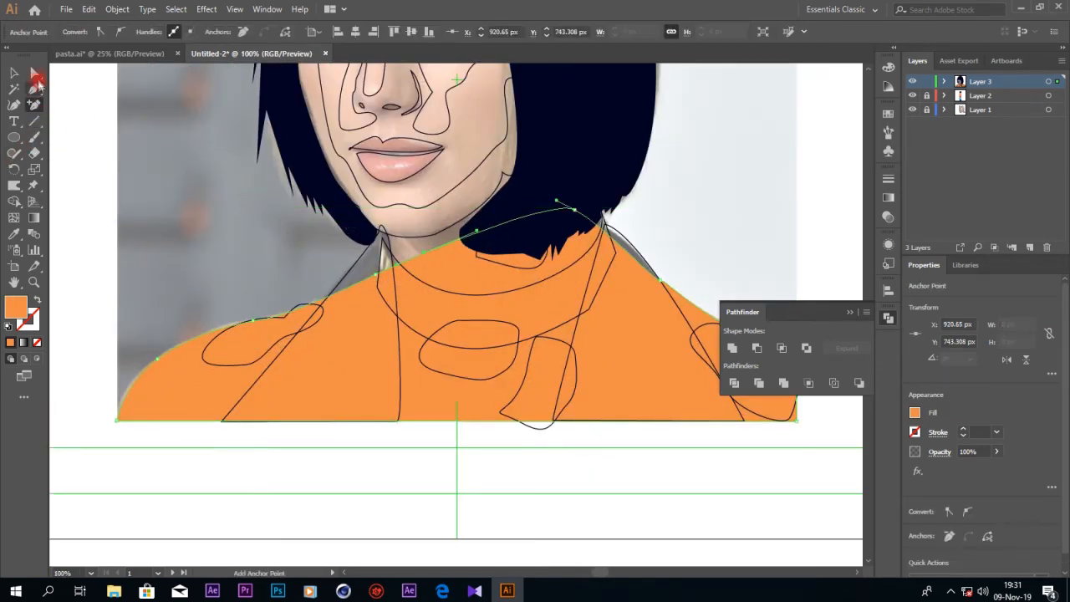
key(a)
drag(424, 258, 402, 192)
- Adjust the anchors at the neck's left base and top, and tilt the handle of the anchor beneath the right-hand hair
click(378, 277)
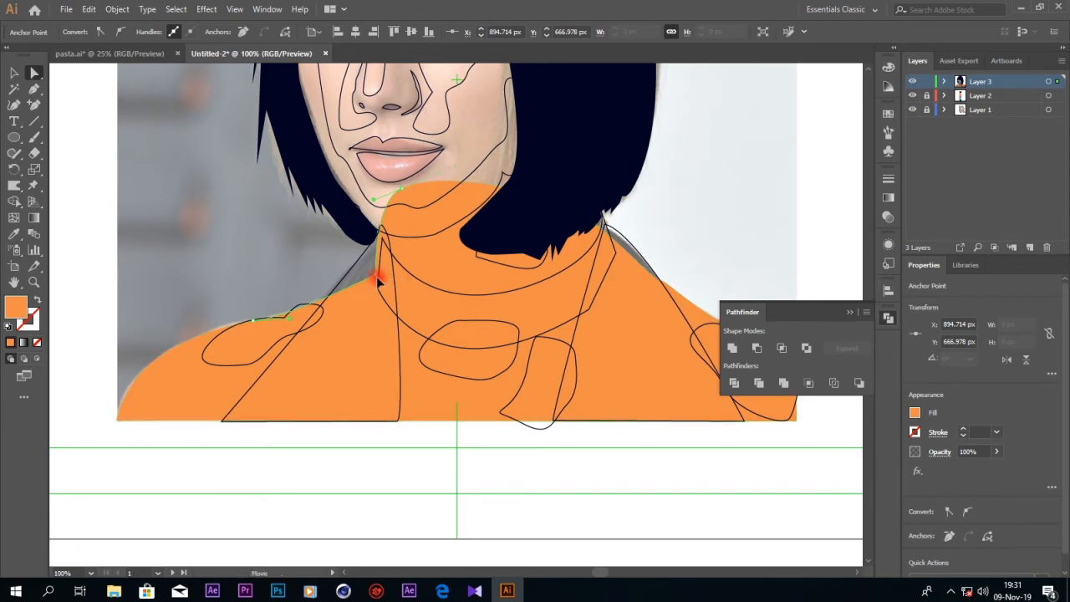
click(380, 281)
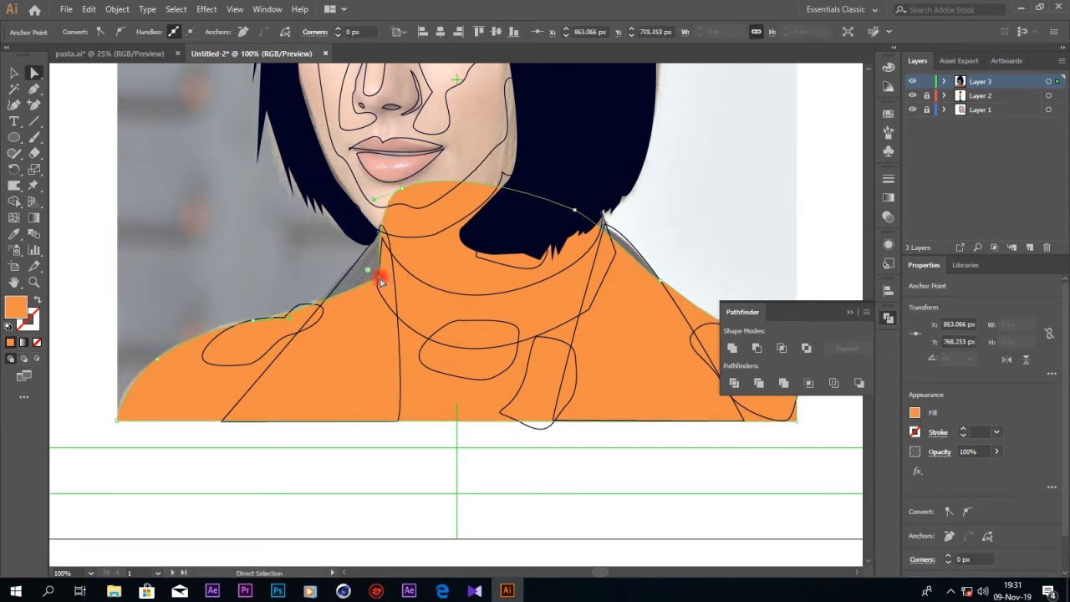
click(401, 192)
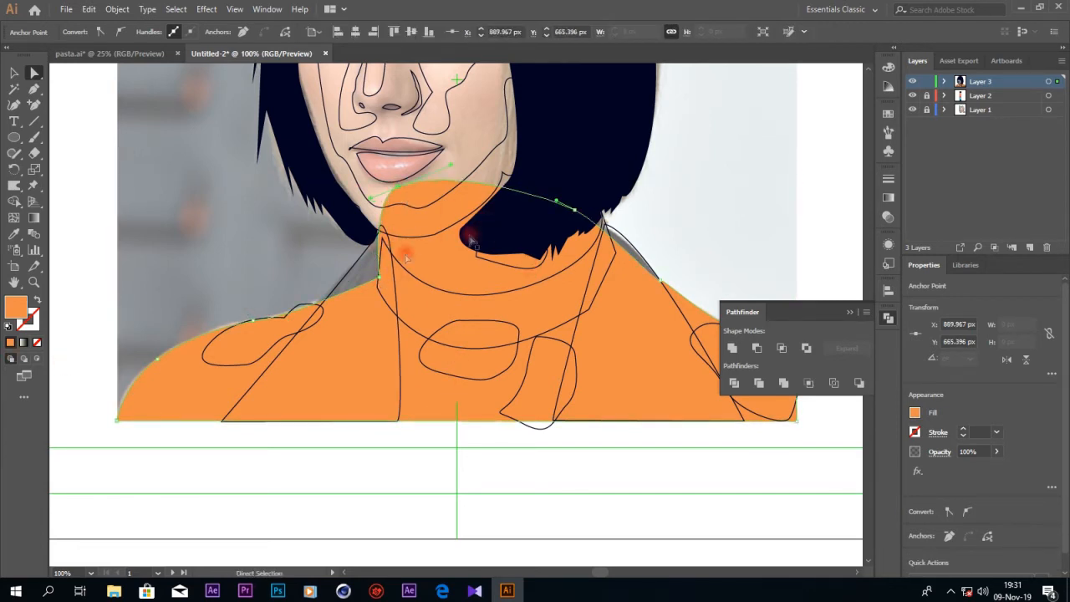
click(573, 210)
mouse_move(557, 200)
mouse_down()
mouse_move(564, 194)
mouse_move(546, 213)
mouse_up()
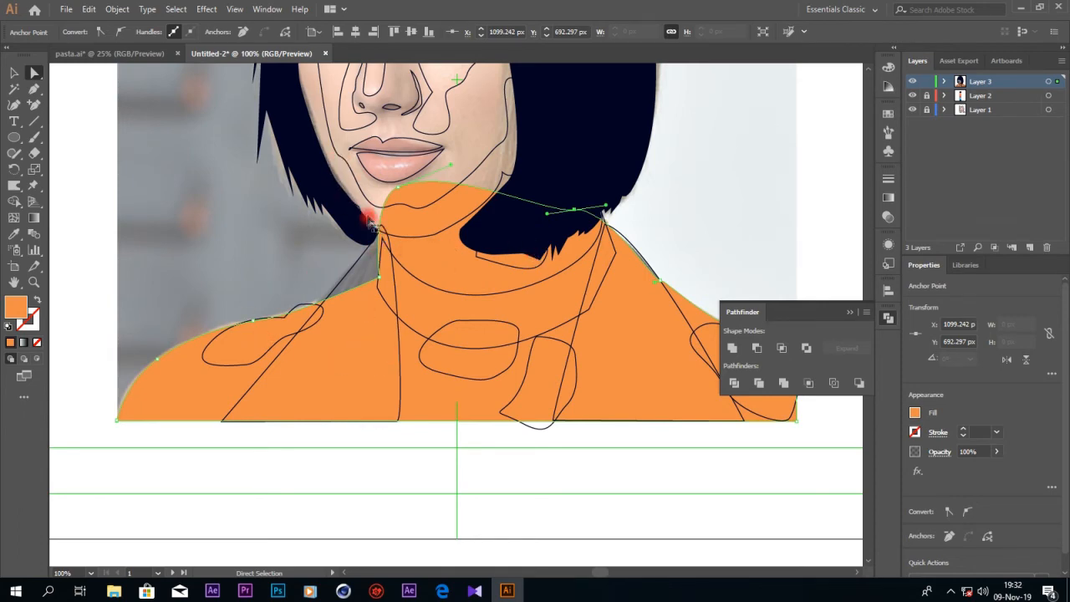
- Draw a closed, curved face shape with the Pen tool, running under the fringe, down the left cheek, below the chin and beneath the right-hand hair
click(506, 172)
scroll(551, 251, up, 3)
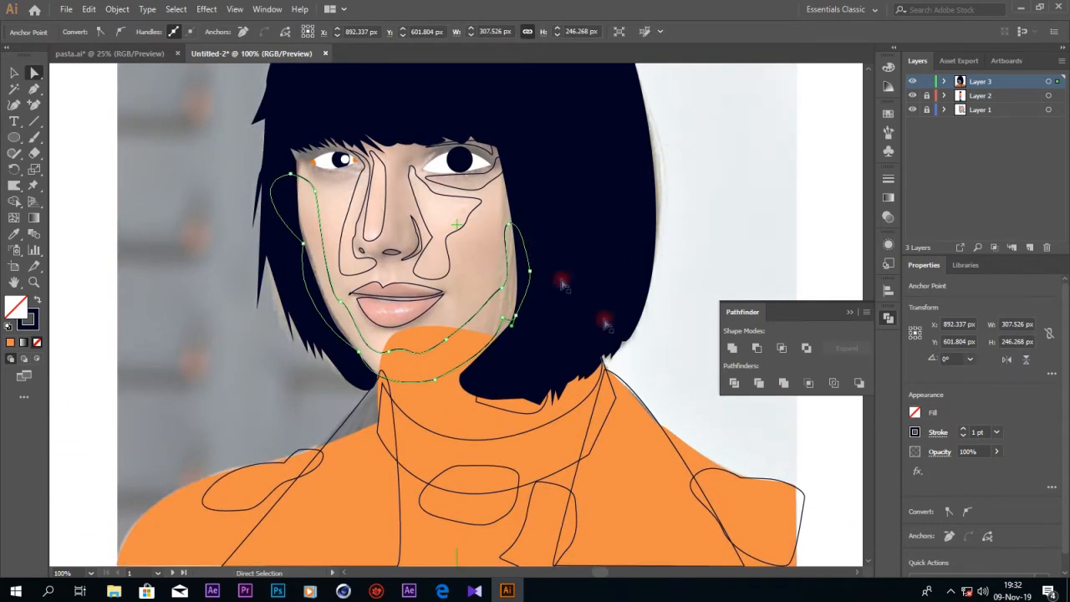
click(36, 94)
click(496, 120)
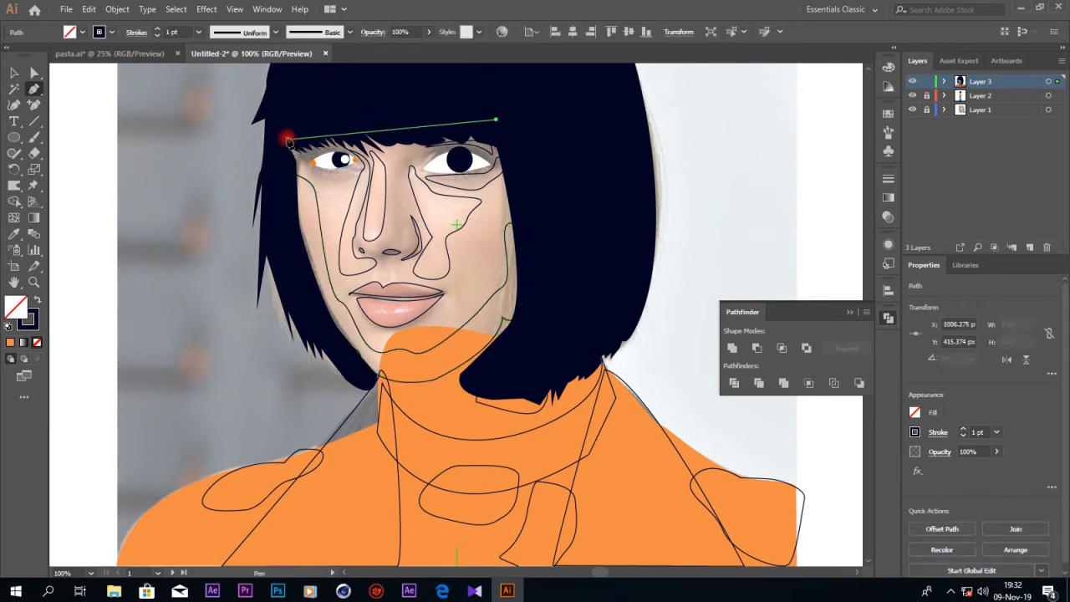
drag(288, 122, 278, 170)
drag(375, 384, 578, 495)
drag(586, 301, 596, 262)
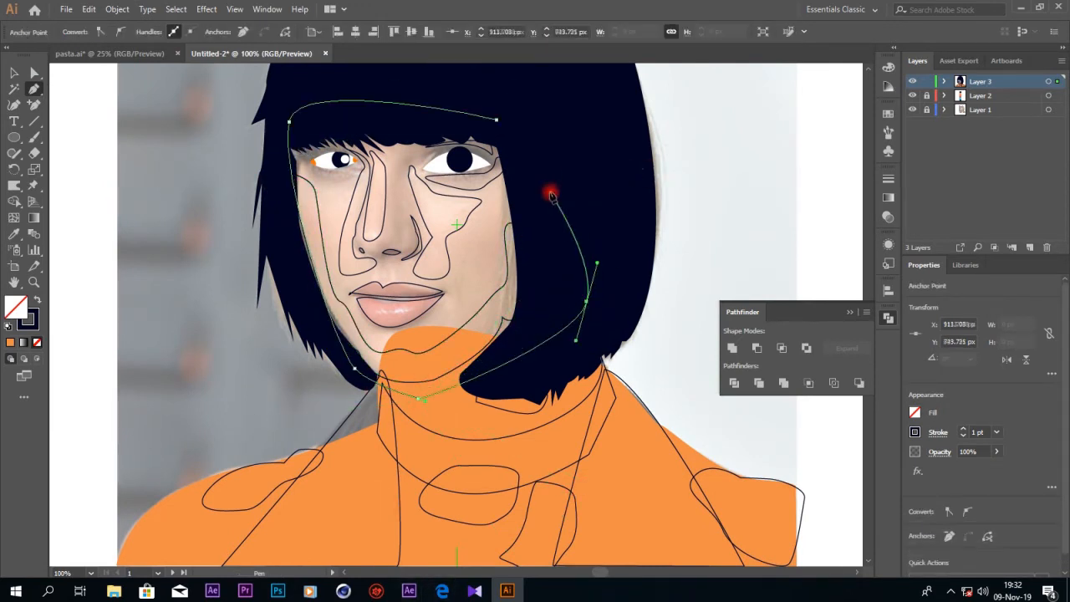
drag(554, 161, 545, 136)
click(495, 119)
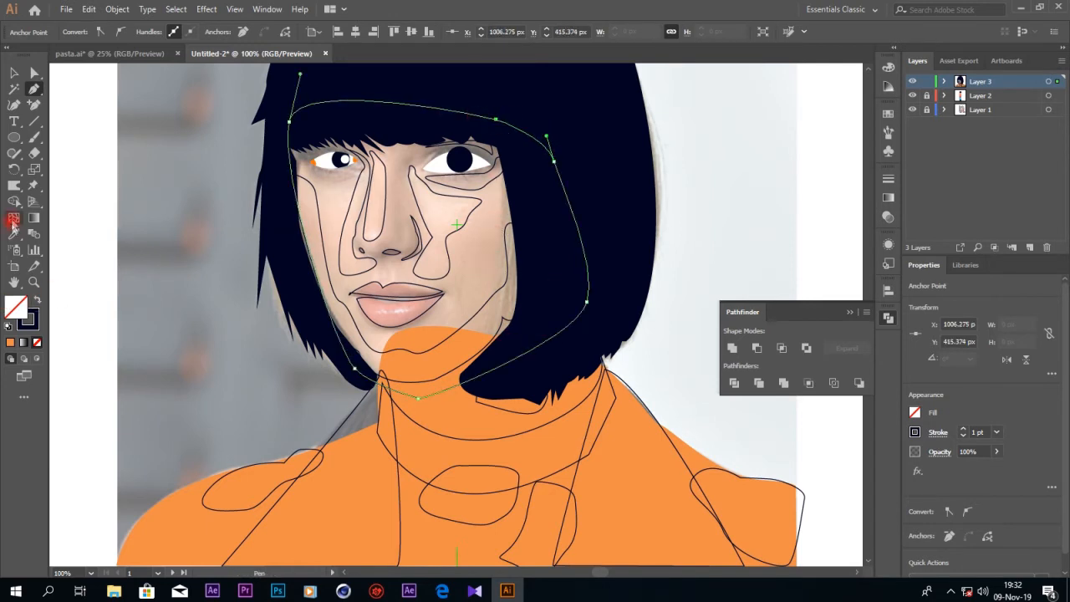
- Fill the face shape with the body's orange and pull its left cheek edge outward with an added anchor point
click(15, 233)
click(373, 494)
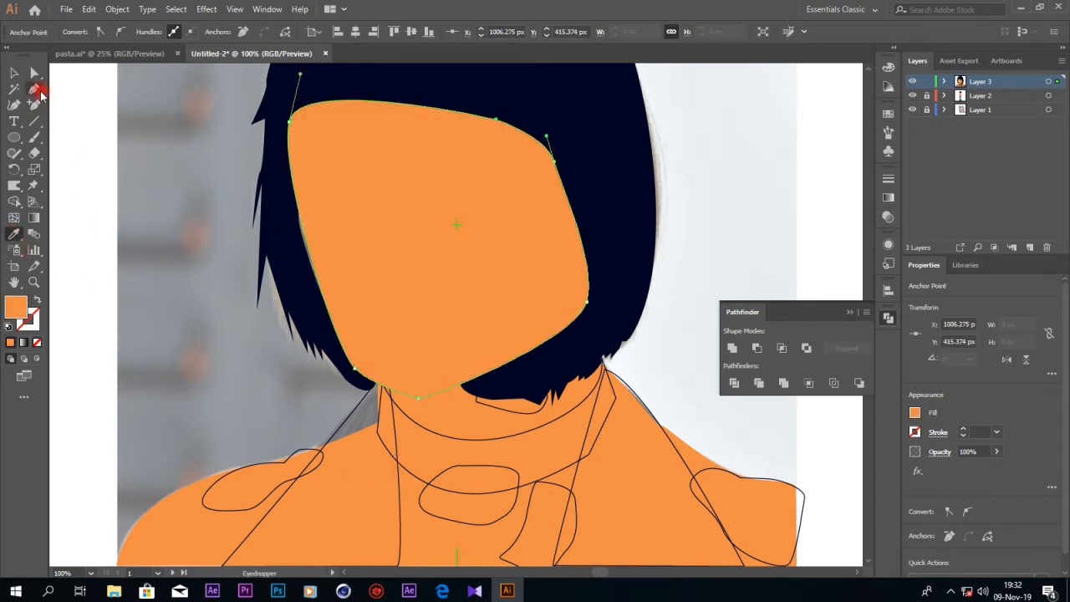
click(33, 105)
click(307, 246)
click(35, 73)
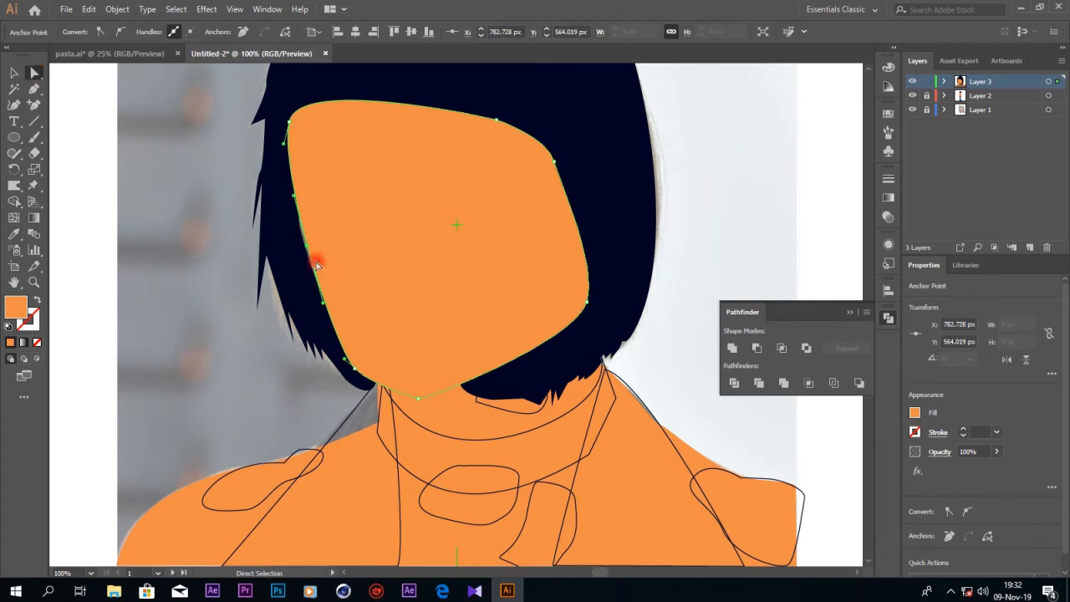
drag(317, 265, 296, 244)
- Send the orange face shape to the back, behind the hair and facial features
right_click(356, 244)
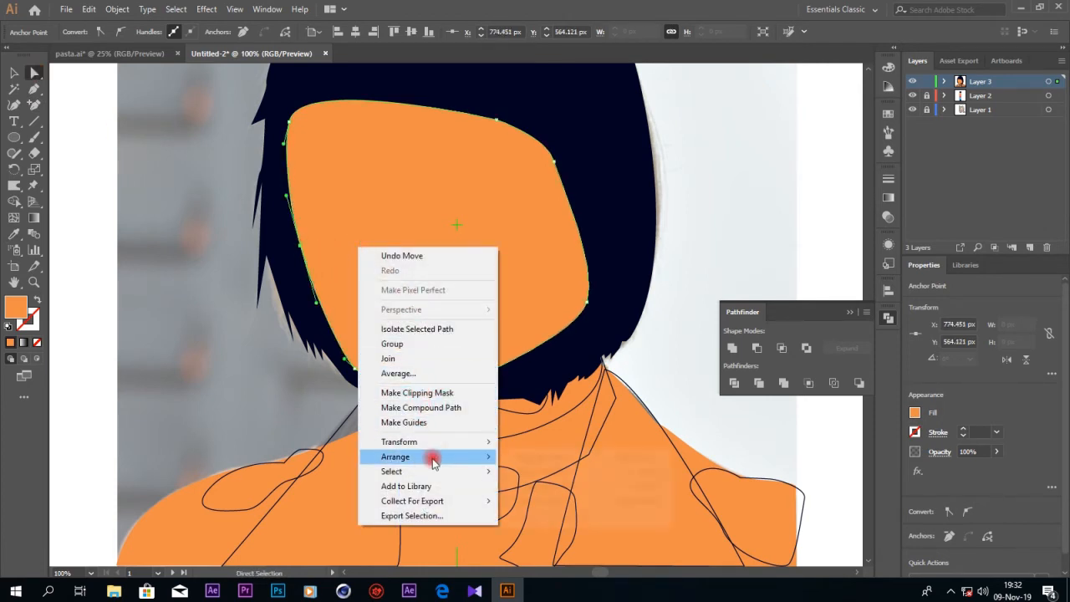
mouse_move(434, 460)
click(544, 500)
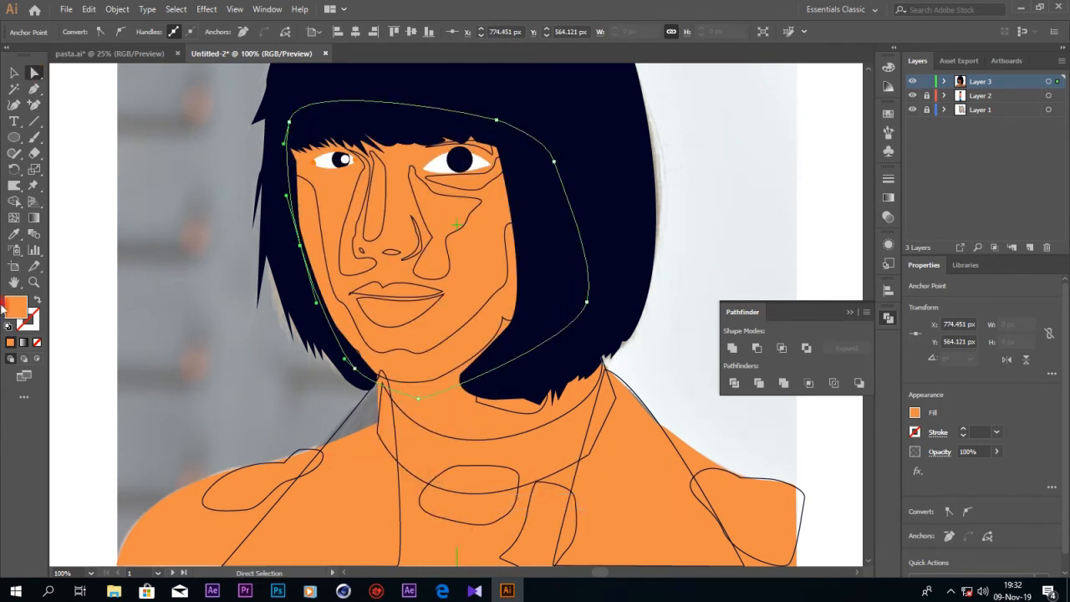
- Select the shadow shape along the cheeks and jaw and fill it with the red-orange palette swatch
click(16, 87)
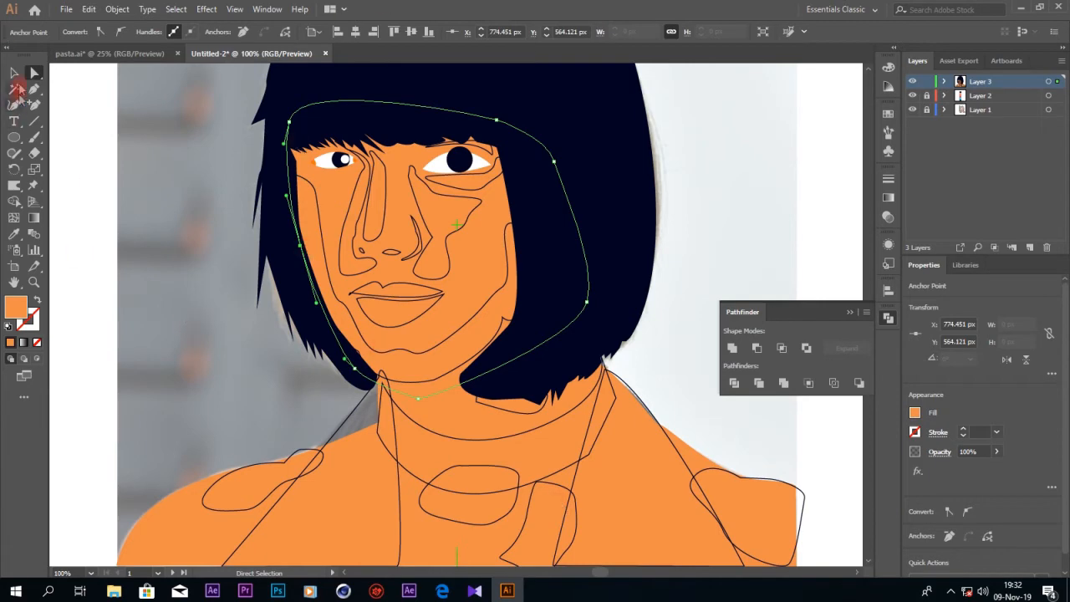
click(406, 382)
key(ctrl+minus)
key(ctrl+minus)
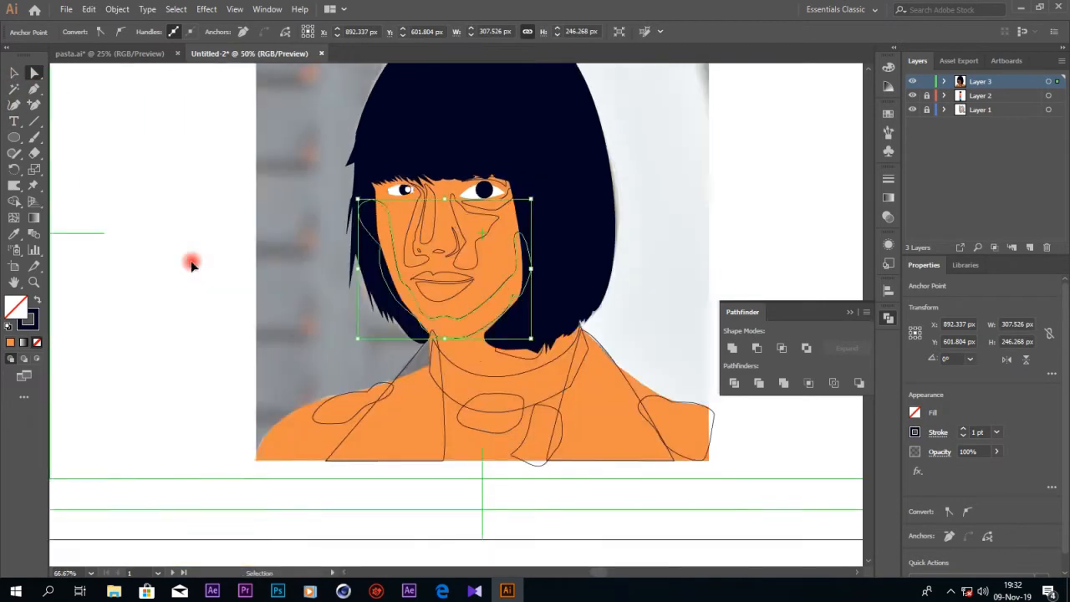
click(15, 233)
click(86, 209)
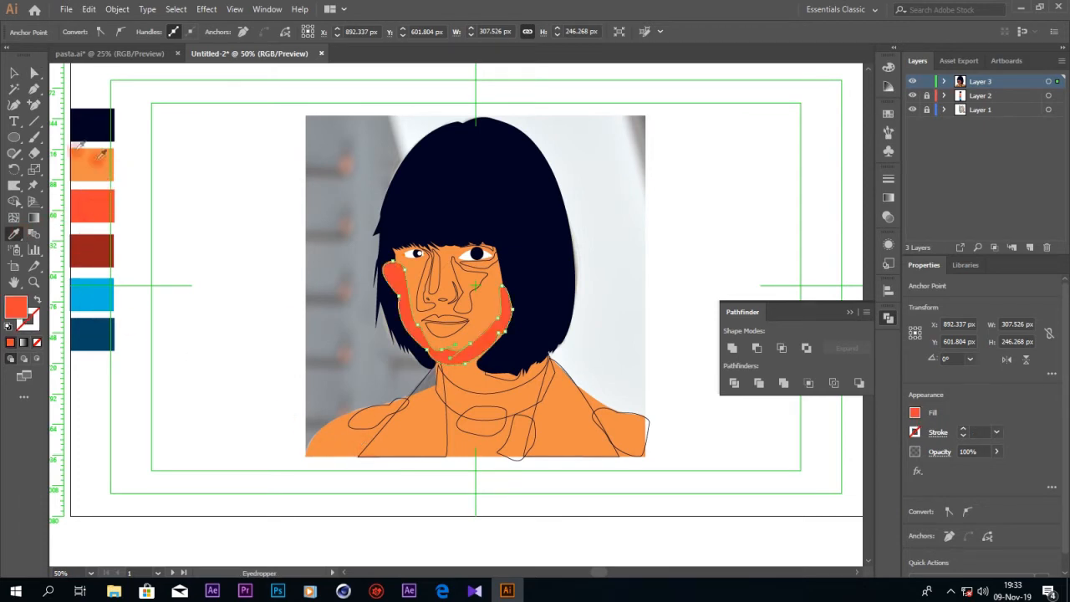
- Bring the hair shape to the front so it covers the outer parts of the jaw shadow
key(v)
click(530, 270)
right_click(532, 278)
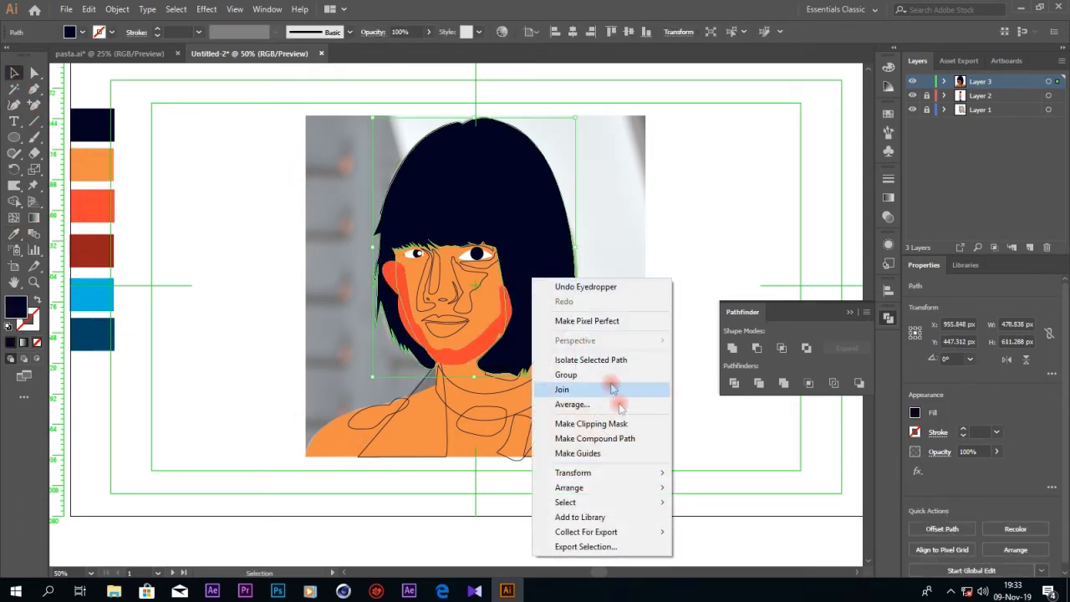
mouse_move(610, 488)
click(693, 484)
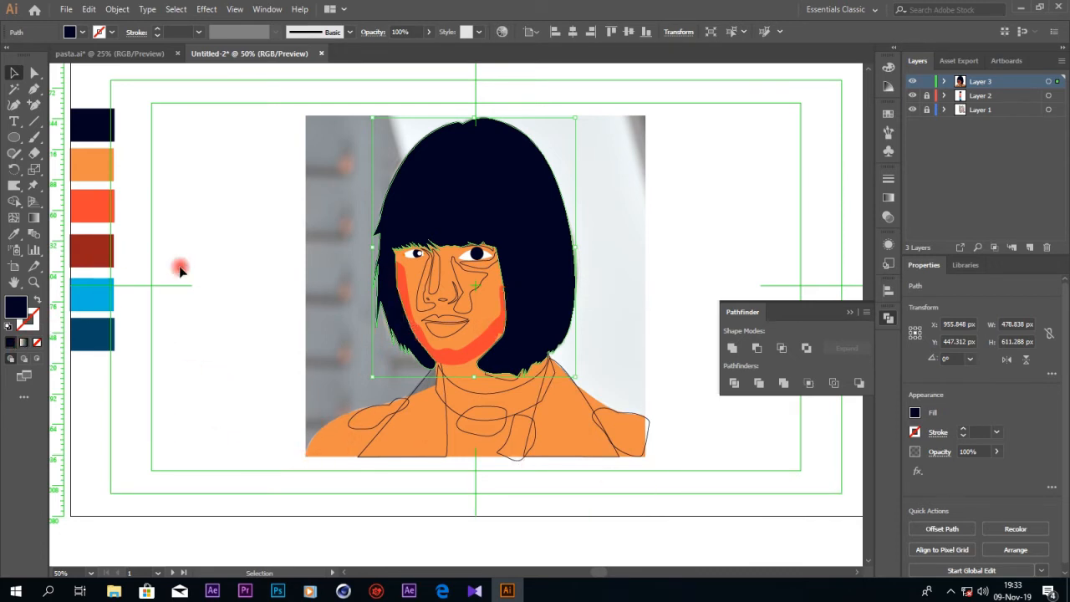
click(473, 487)
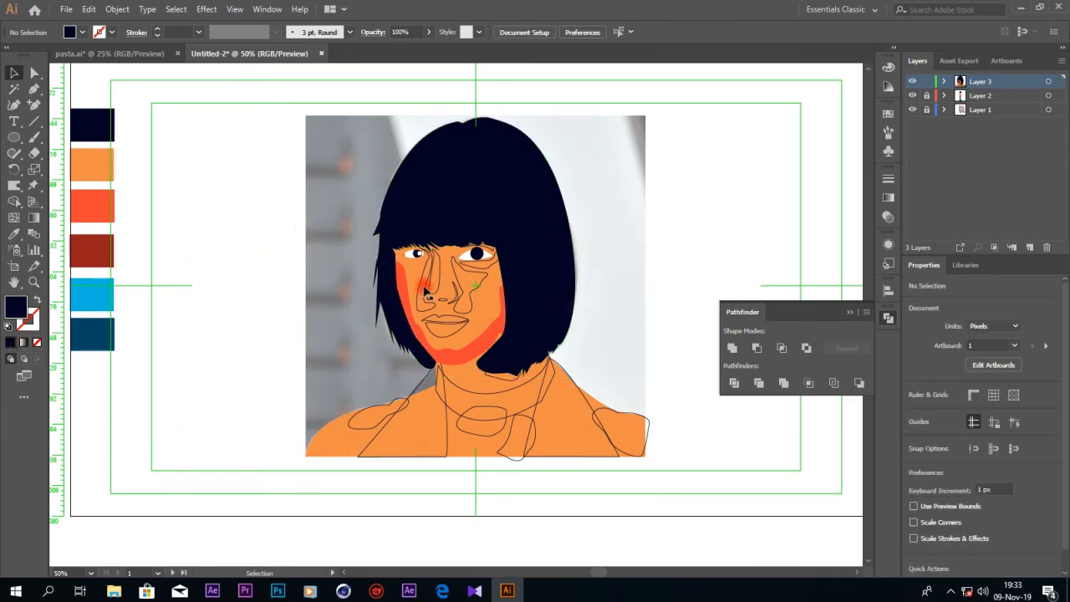
- Fill both nostril shapes with the dark red palette swatch
click(443, 299)
click(14, 235)
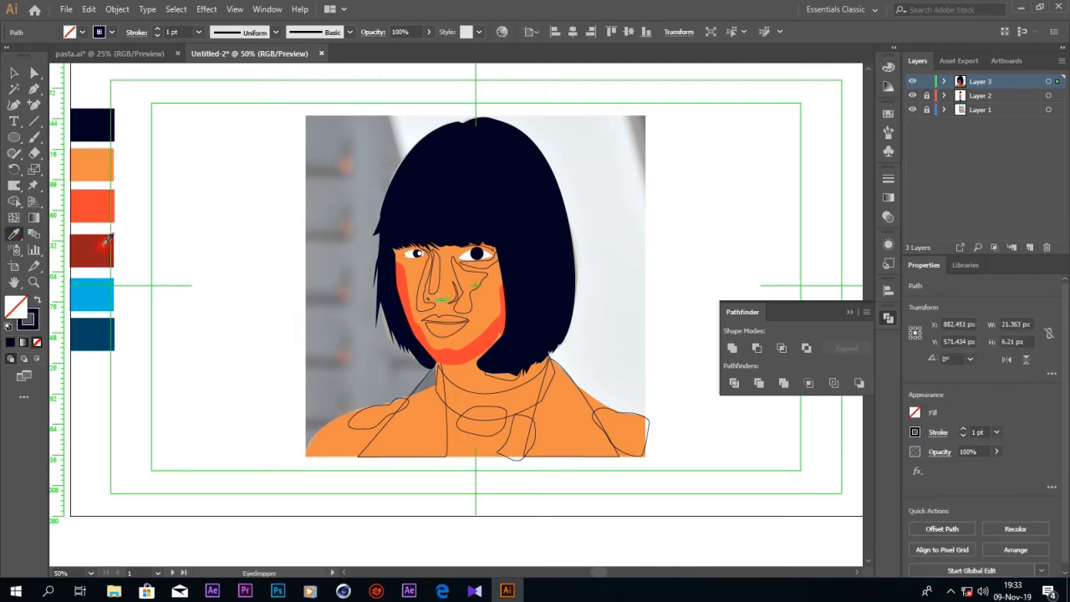
click(99, 256)
click(14, 73)
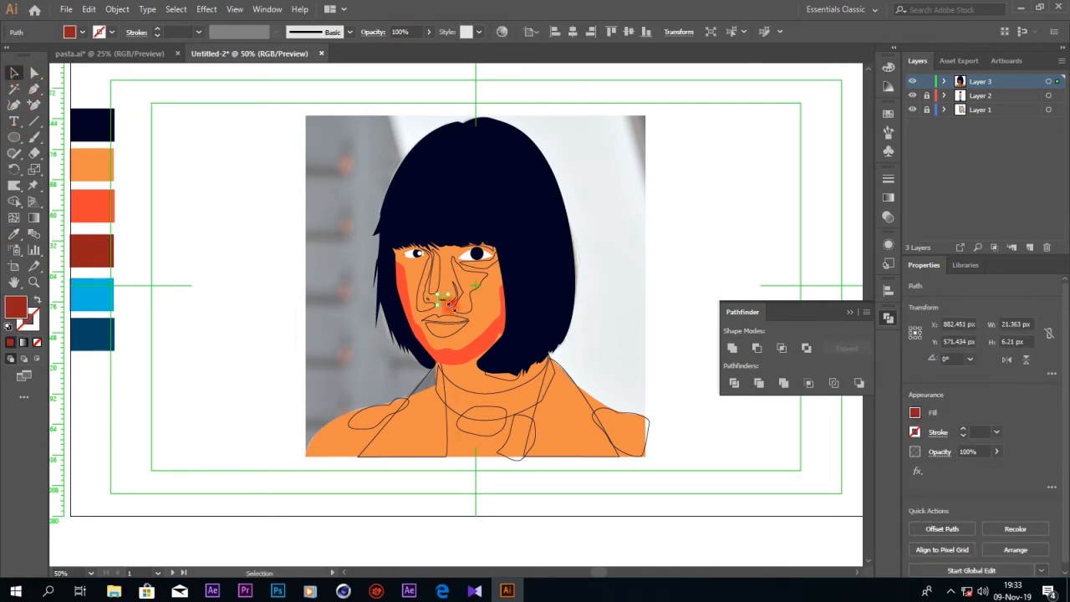
click(427, 299)
click(14, 235)
click(117, 246)
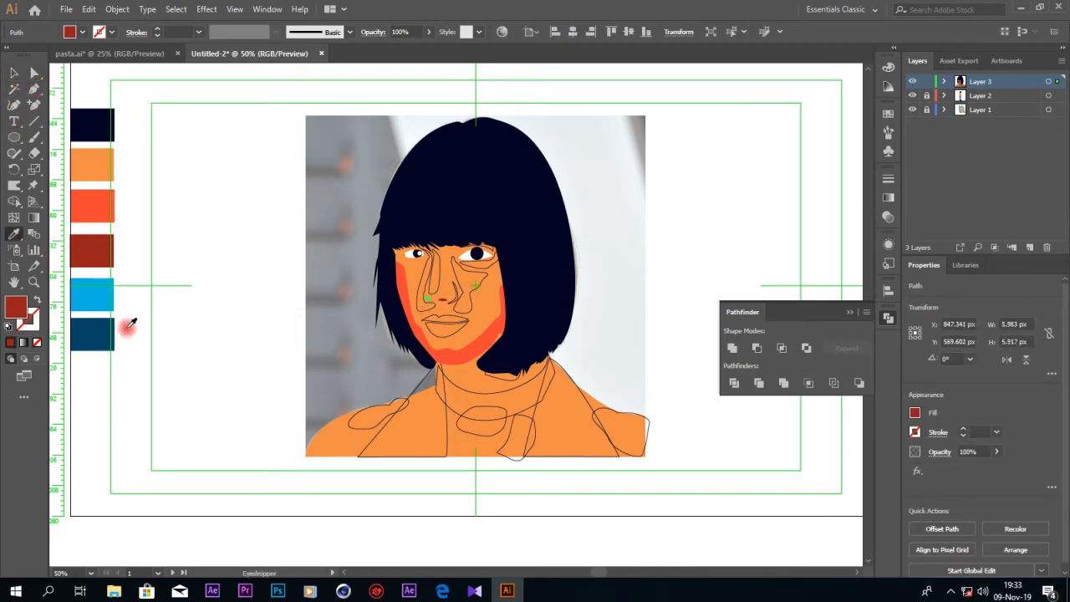
- Fill the small shadow shape along the right side of the nose with the red-orange palette colour, sampled with the Eyedropper
click(24, 76)
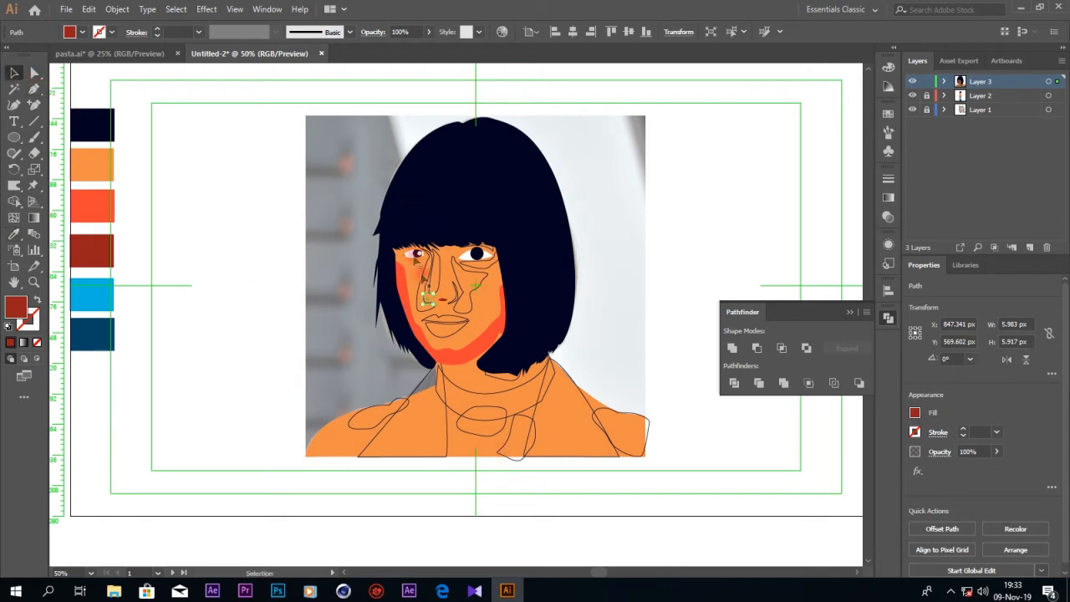
click(457, 291)
key(i)
click(107, 216)
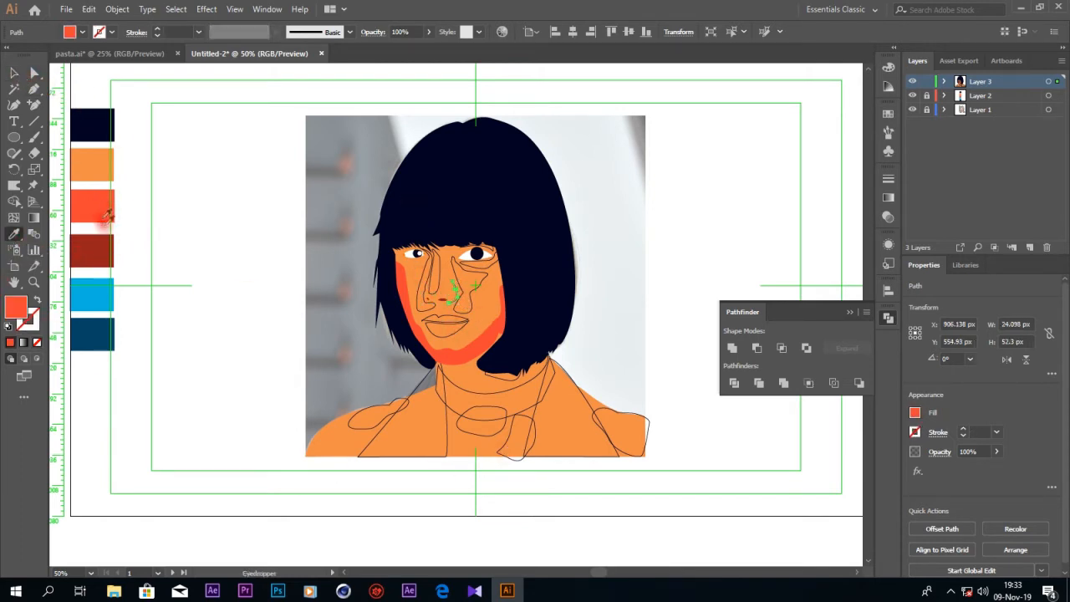
- Fill the shadow shape on the right cheek beside the nose with the palette's red-orange
click(18, 74)
click(468, 296)
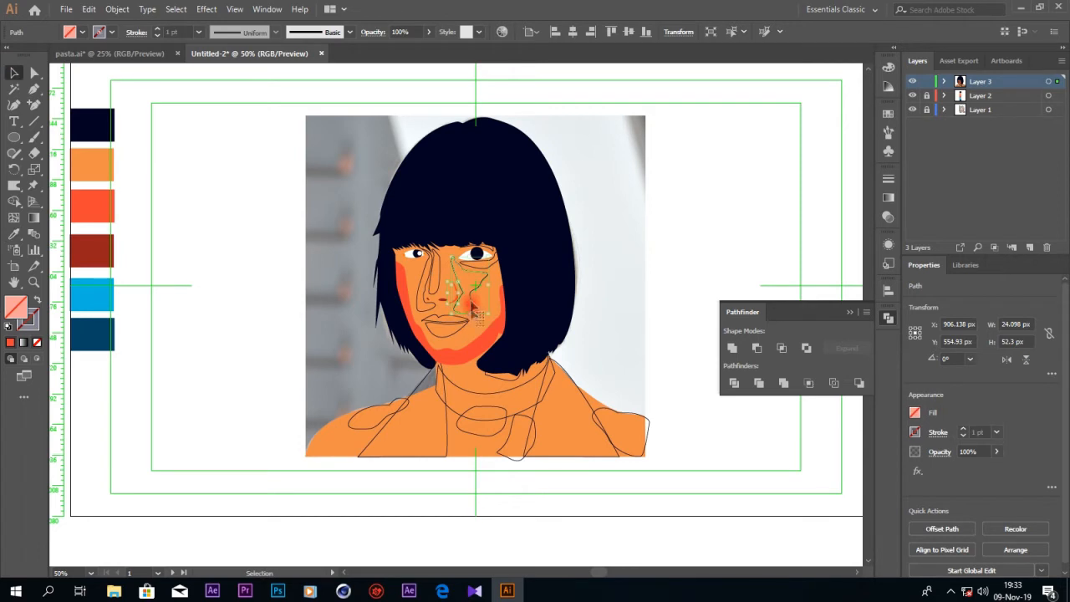
key(i)
click(96, 192)
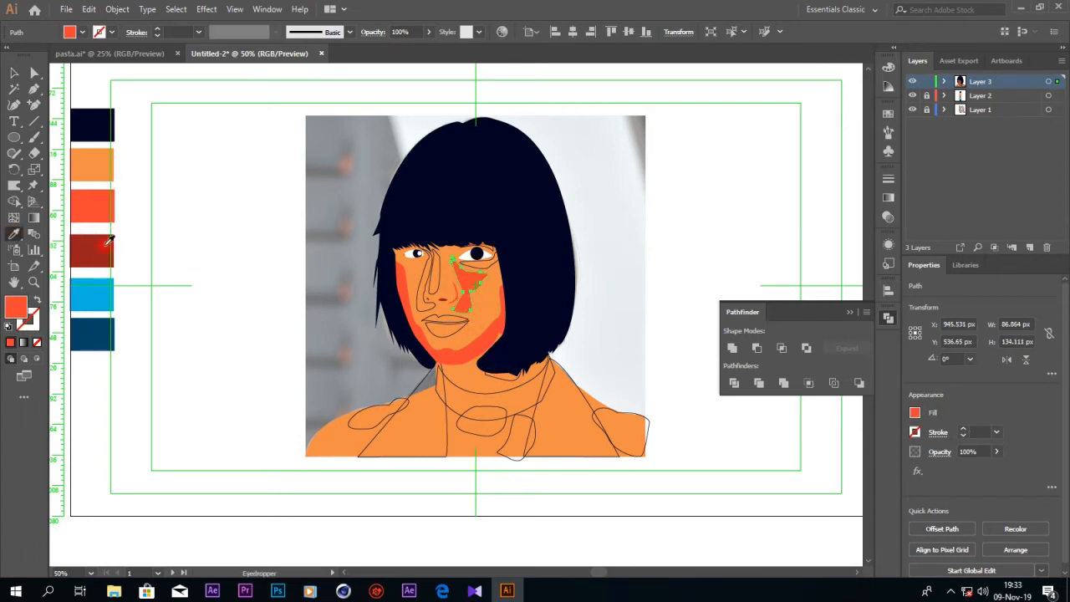
- Fill the shadow shape under the right eye, trying the dark red swatch before matching the cheek's red-orange
click(14, 74)
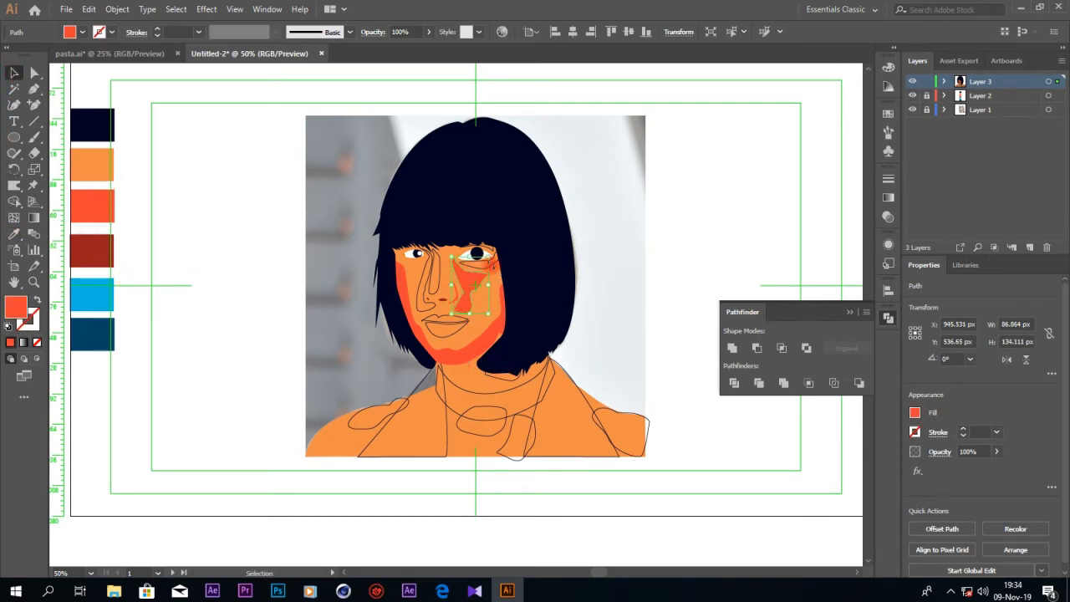
click(638, 289)
click(489, 260)
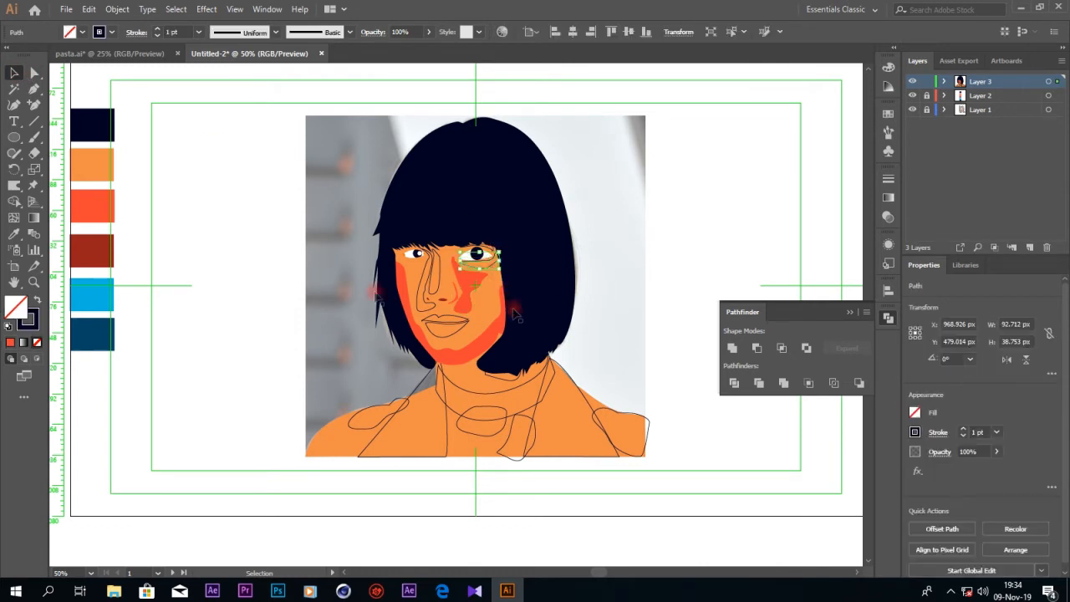
click(17, 236)
click(93, 251)
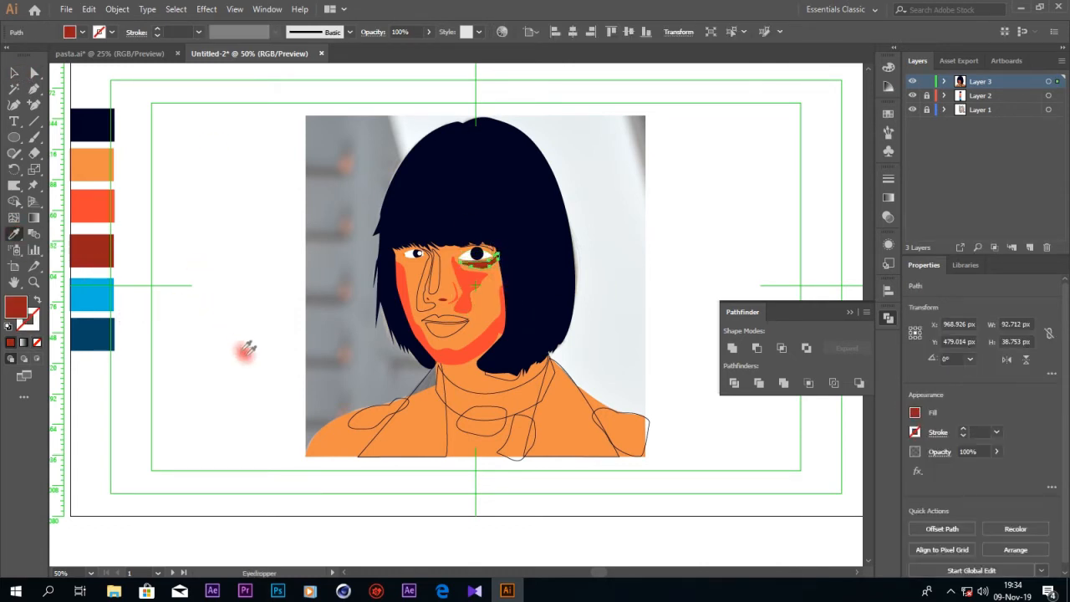
click(470, 284)
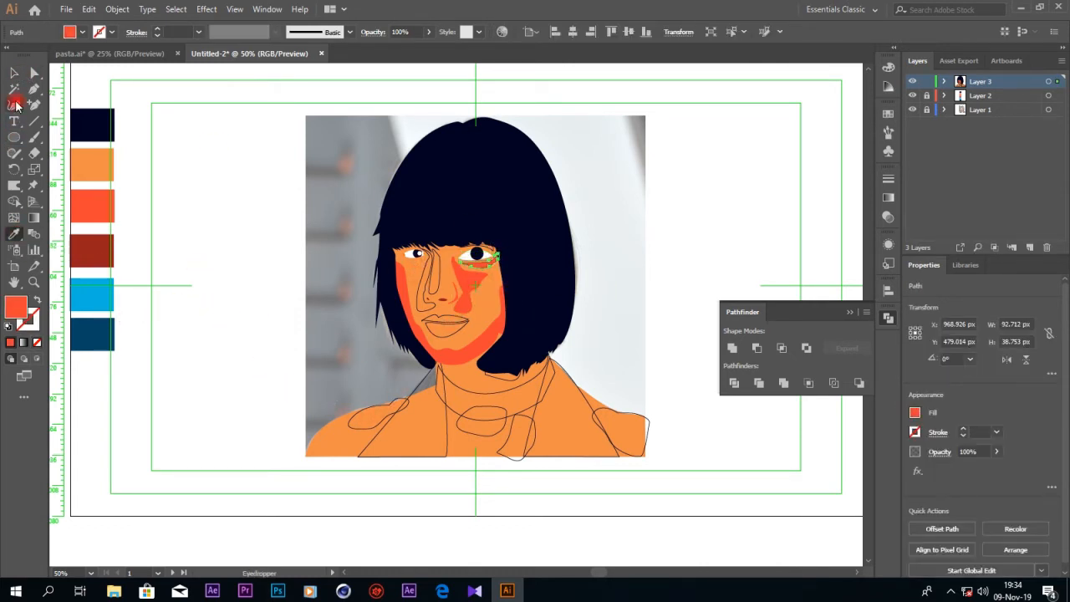
- Fill the long shadow shape on the left side of the nose with the light orange swatch, then shift it to a more saturated orange
click(15, 73)
click(431, 311)
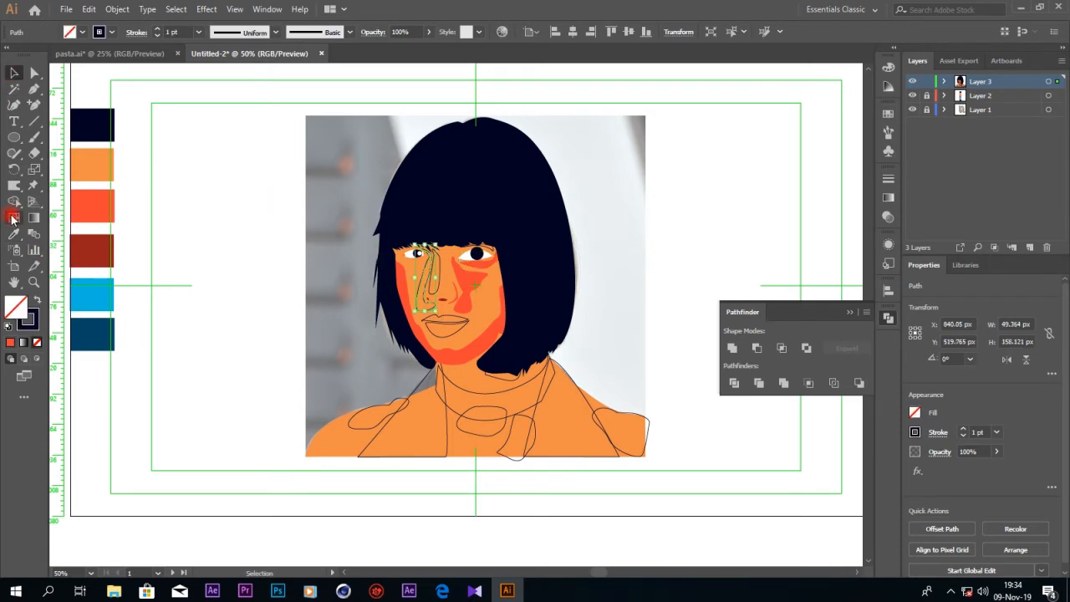
click(14, 233)
click(92, 165)
double_click(15, 306)
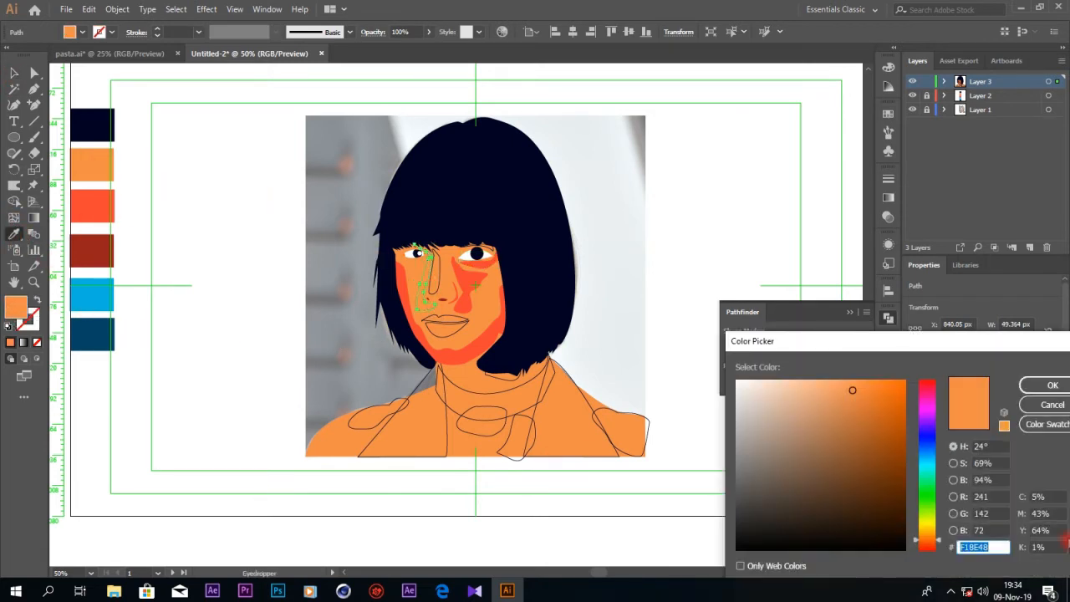
drag(859, 400, 882, 387)
click(1052, 384)
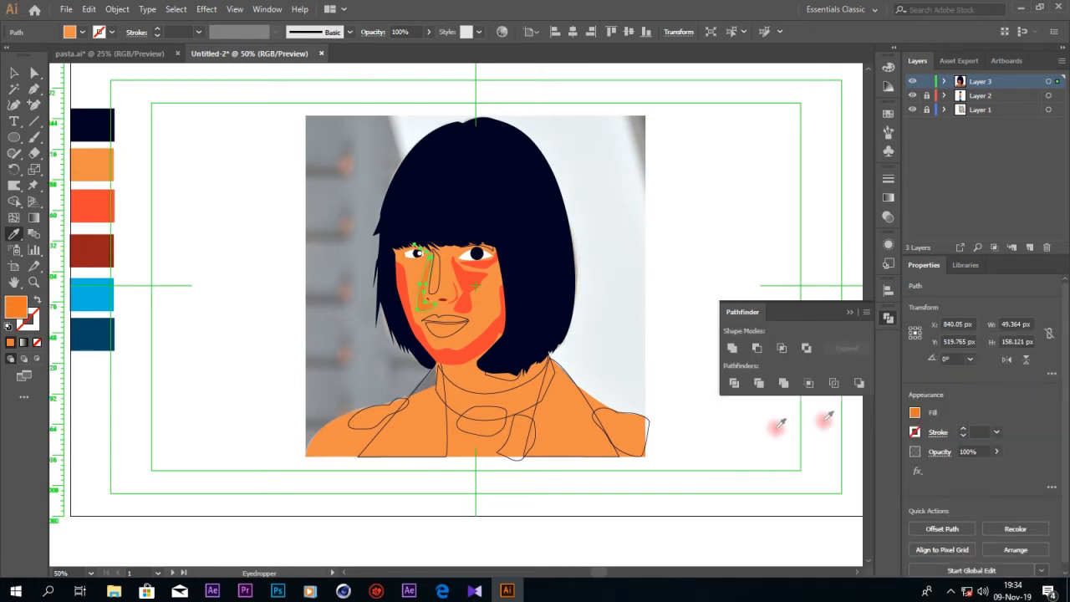
- Recolour the shape at the right side of the nose and the right under-eye shape with the left nose shadow's saturated orange
click(14, 72)
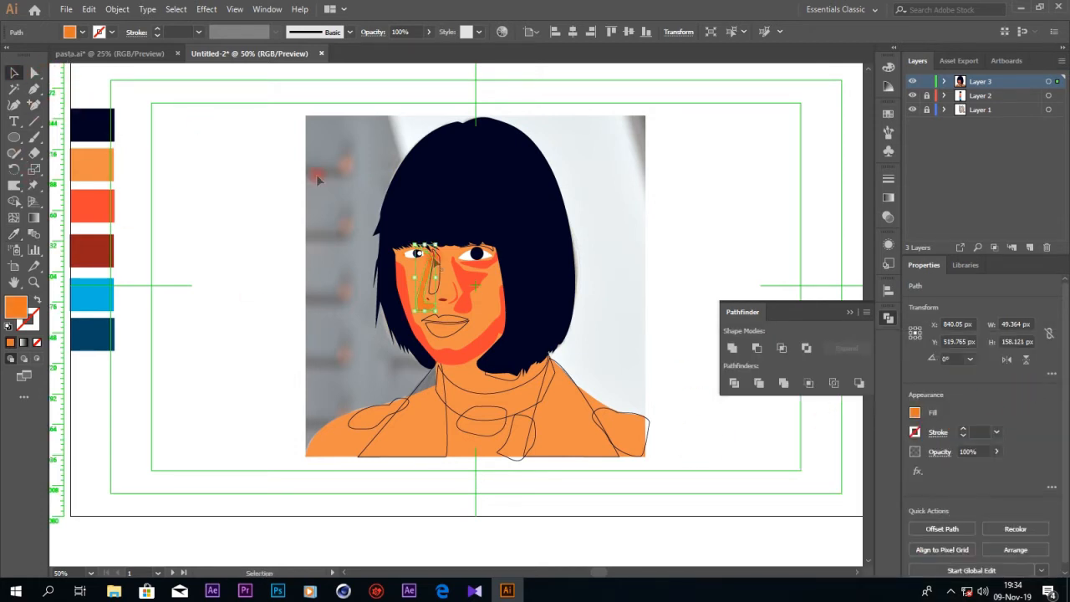
click(457, 293)
click(14, 233)
click(422, 286)
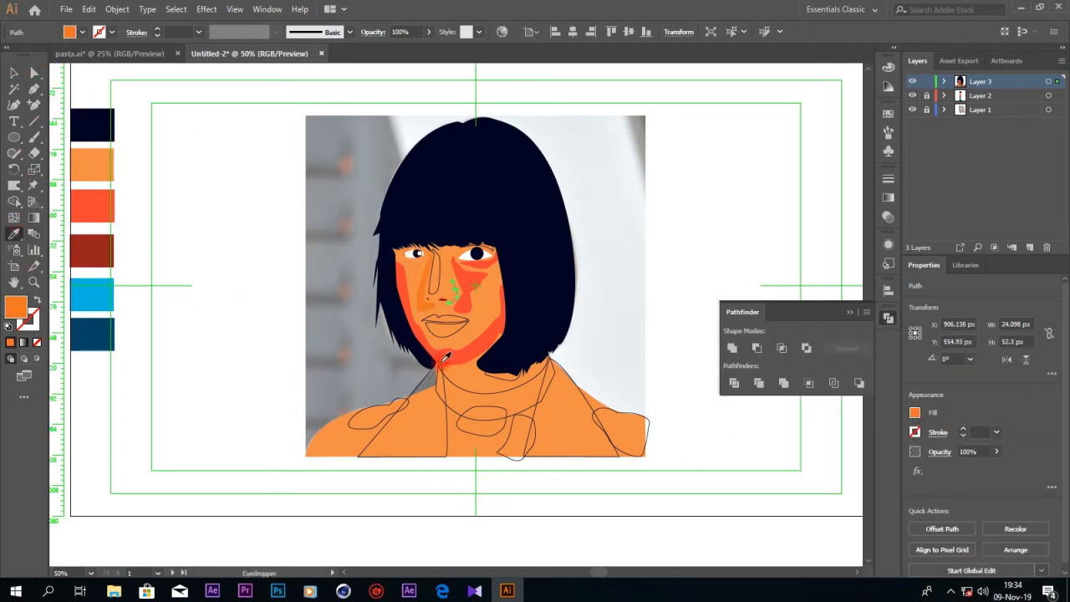
click(15, 72)
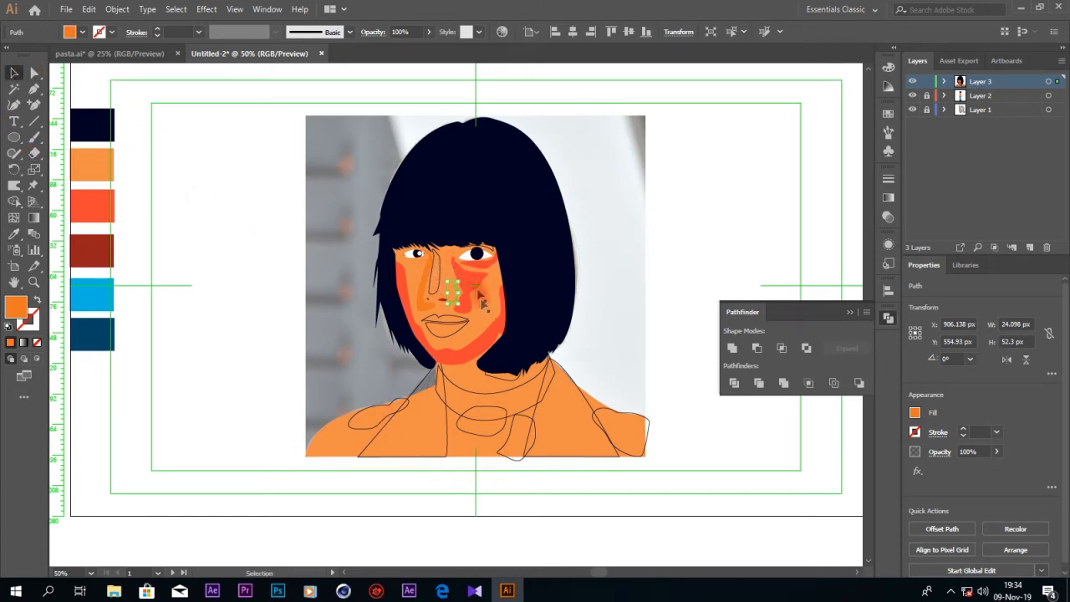
click(483, 269)
key(i)
click(420, 301)
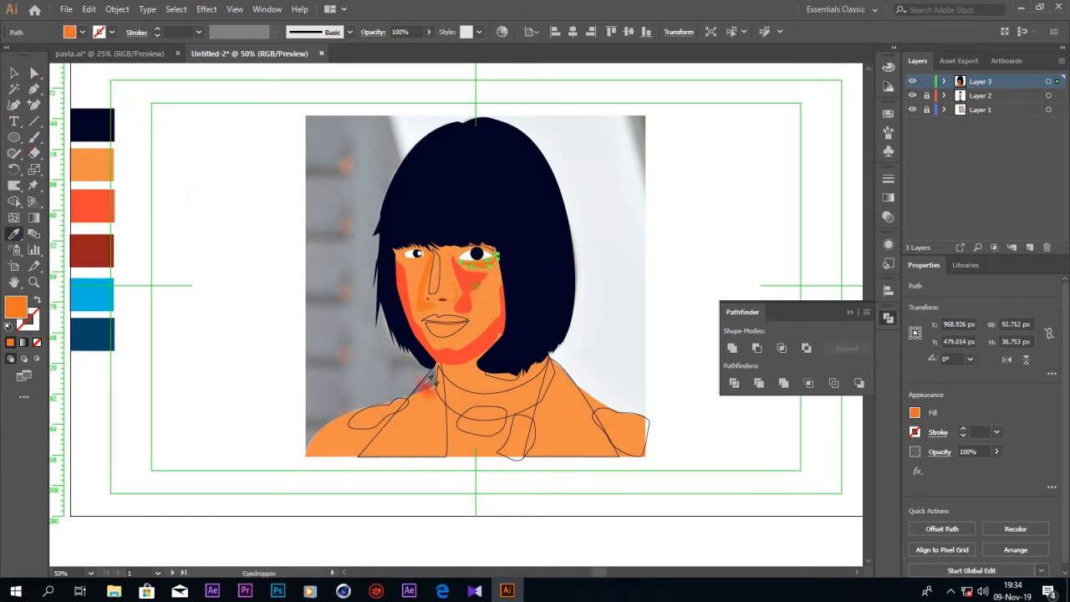
- Try several palette colours on the curved band around the neck and settle on the dark red
click(14, 72)
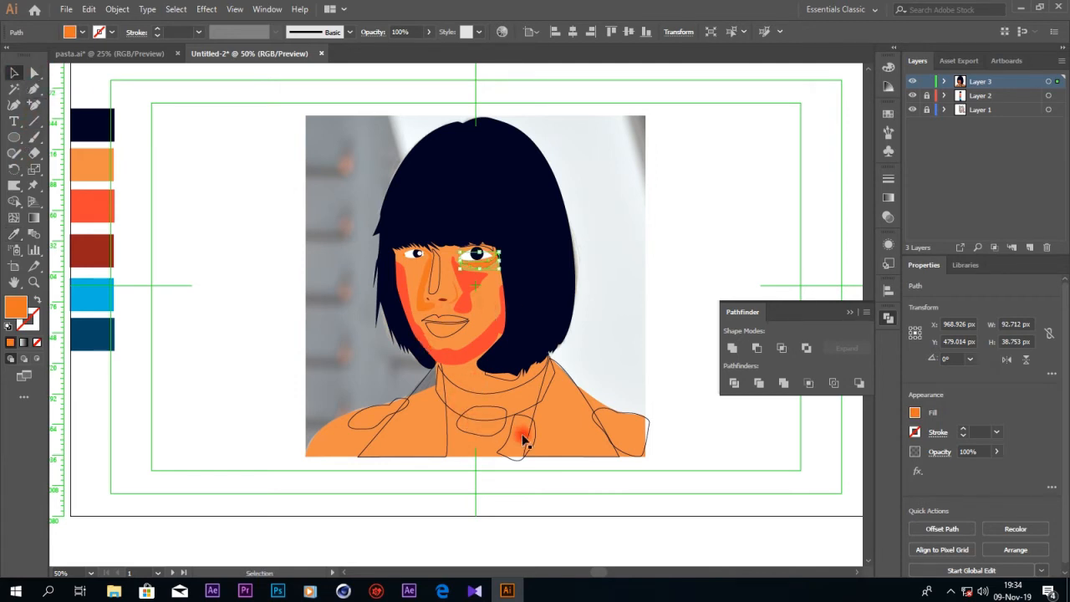
scroll(523, 438, down, 1)
click(556, 399)
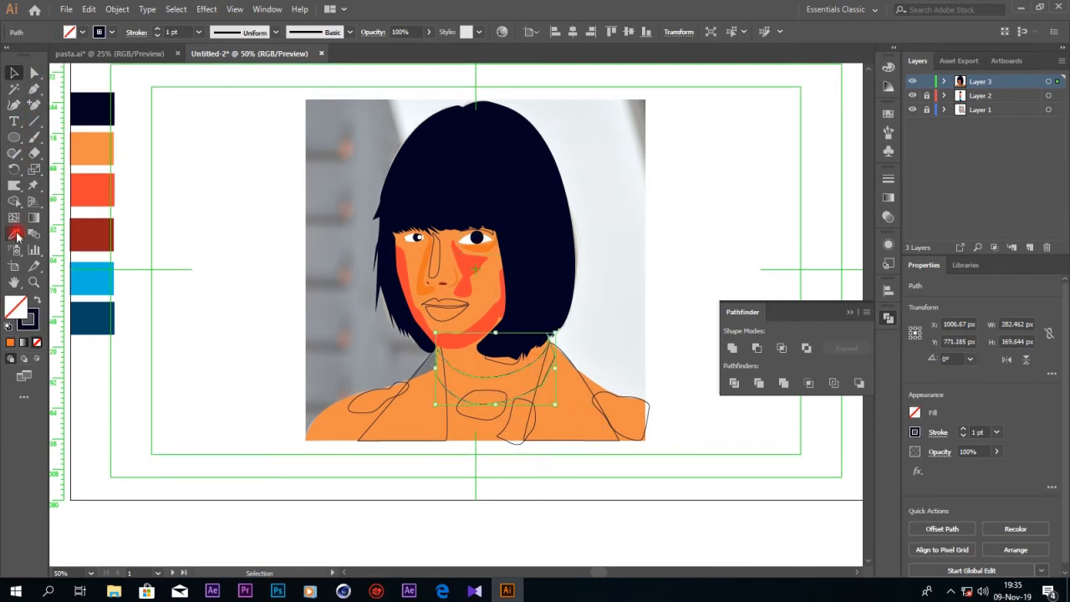
click(16, 235)
click(91, 108)
click(92, 280)
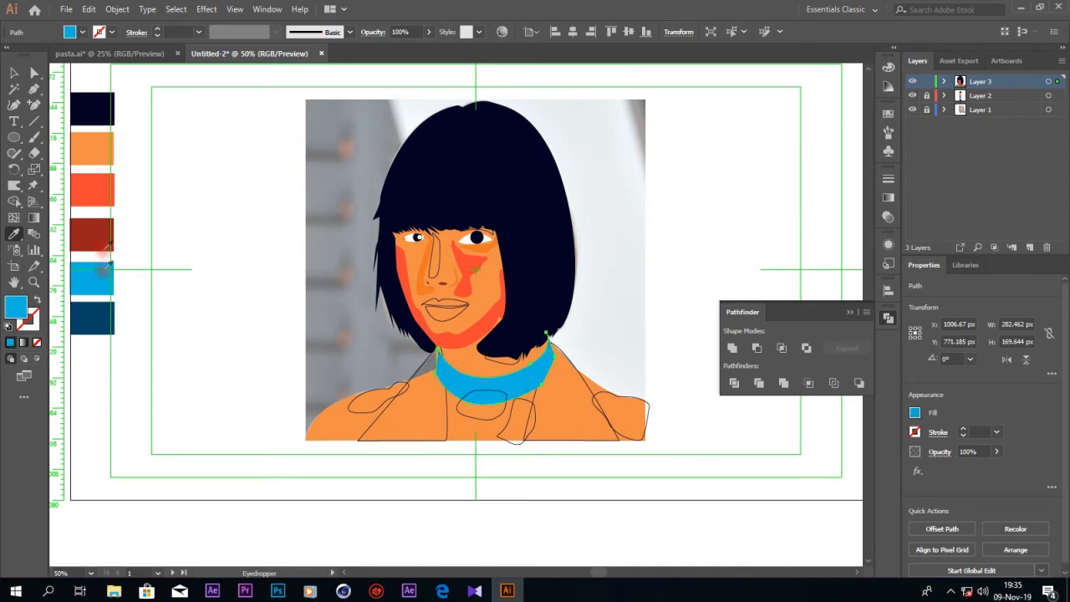
click(92, 151)
click(94, 235)
- Fill the left and right lapel shapes of the garment with the dark navy palette colour
key(a)
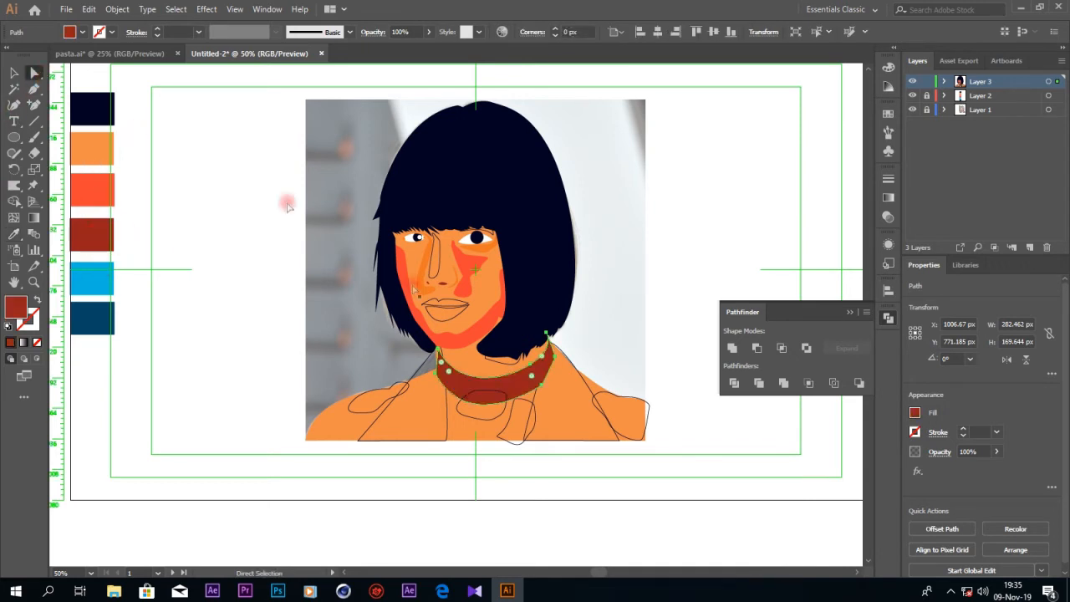
click(455, 444)
click(372, 430)
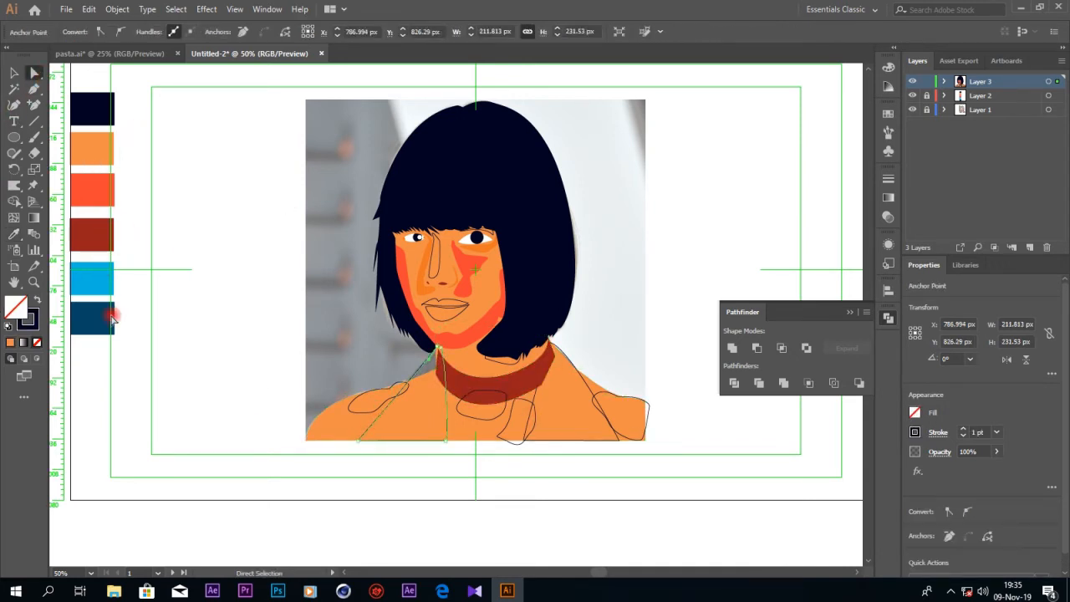
click(15, 234)
click(90, 117)
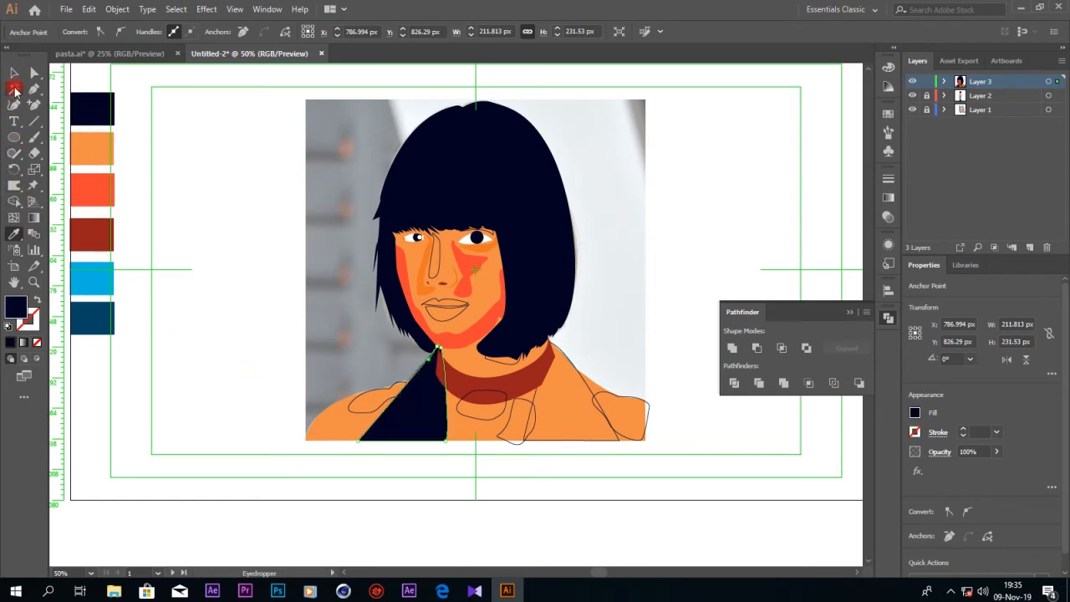
click(13, 74)
click(592, 386)
click(14, 234)
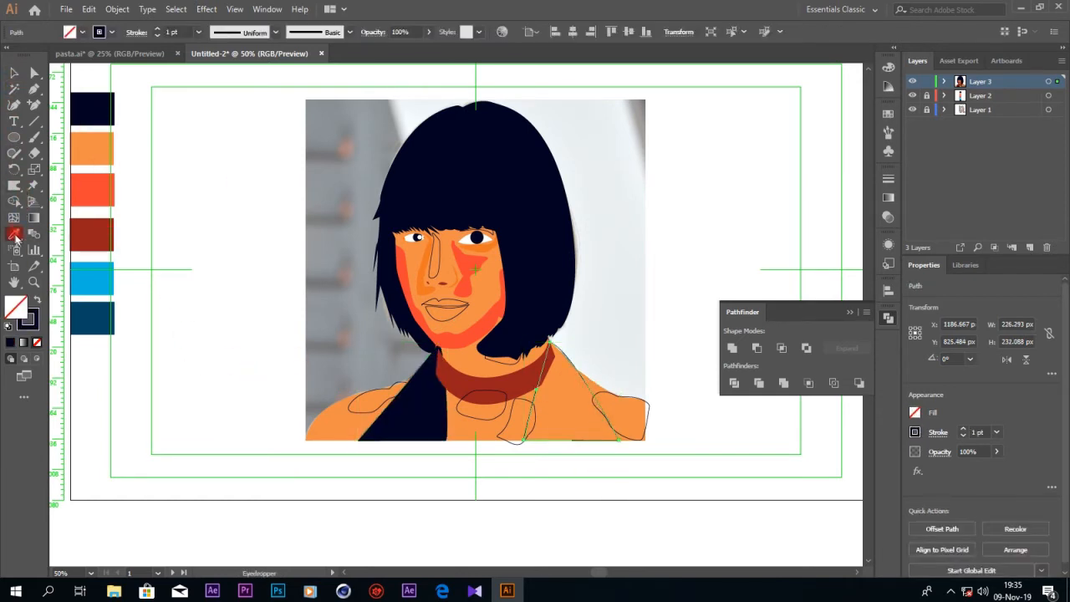
click(423, 408)
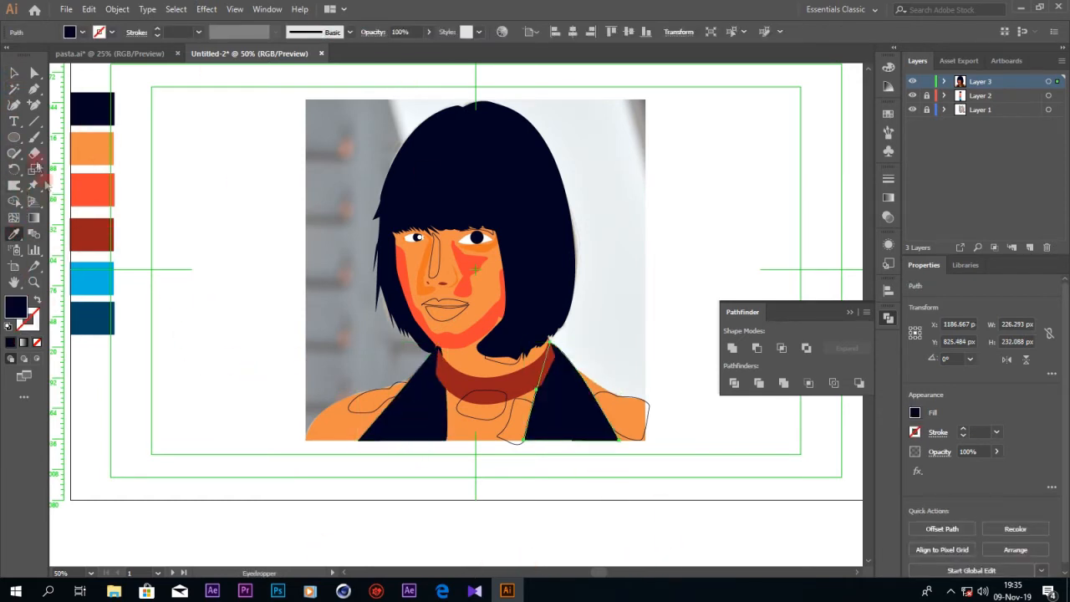
- Fill the left shoulder shadow shape with the saturated orange sampled from the face
click(13, 73)
click(355, 408)
key(i)
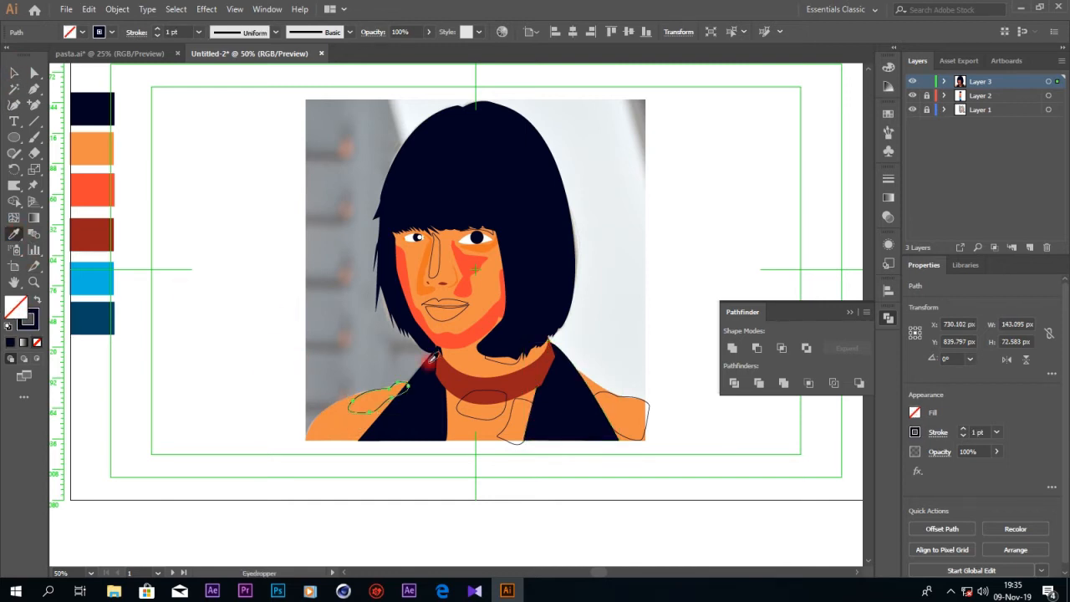
click(438, 254)
- Fill the two chest shadow shapes, below the neck band and beside the right lapel, with the saturated orange
click(14, 73)
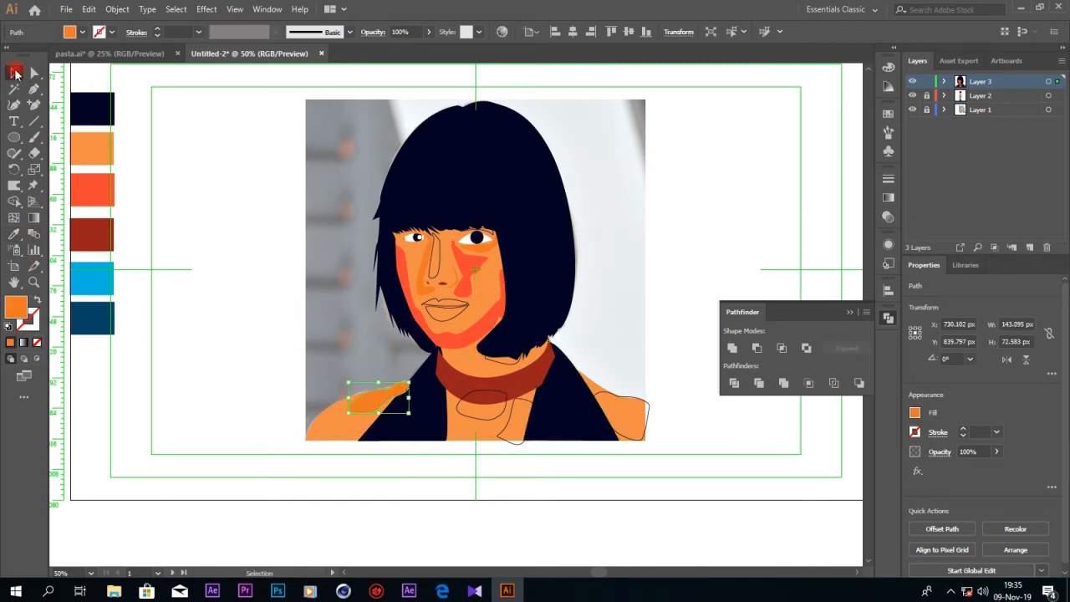
click(504, 416)
click(14, 234)
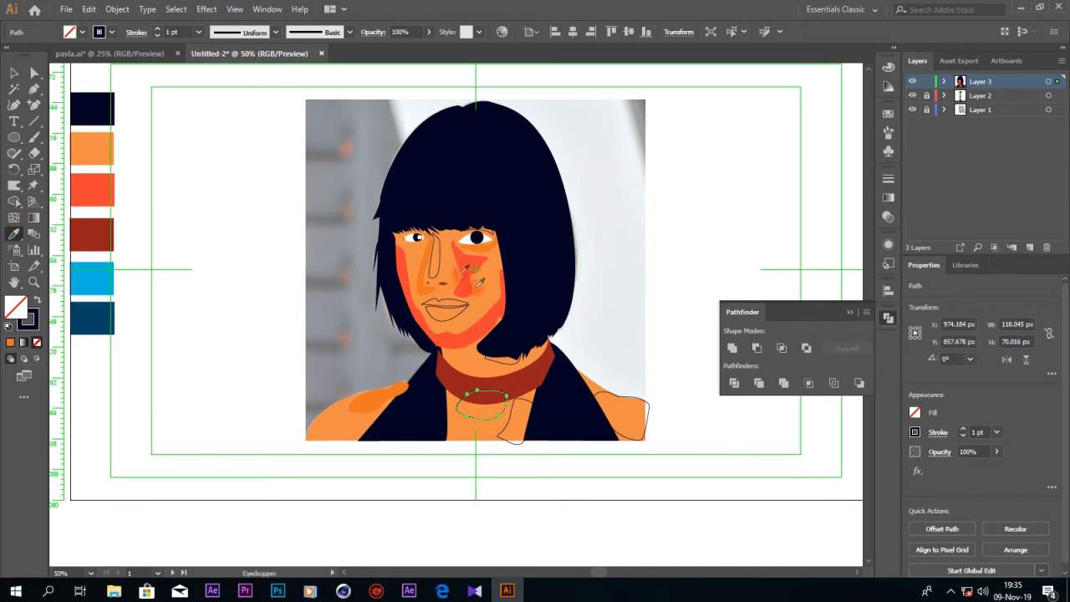
click(425, 264)
click(17, 72)
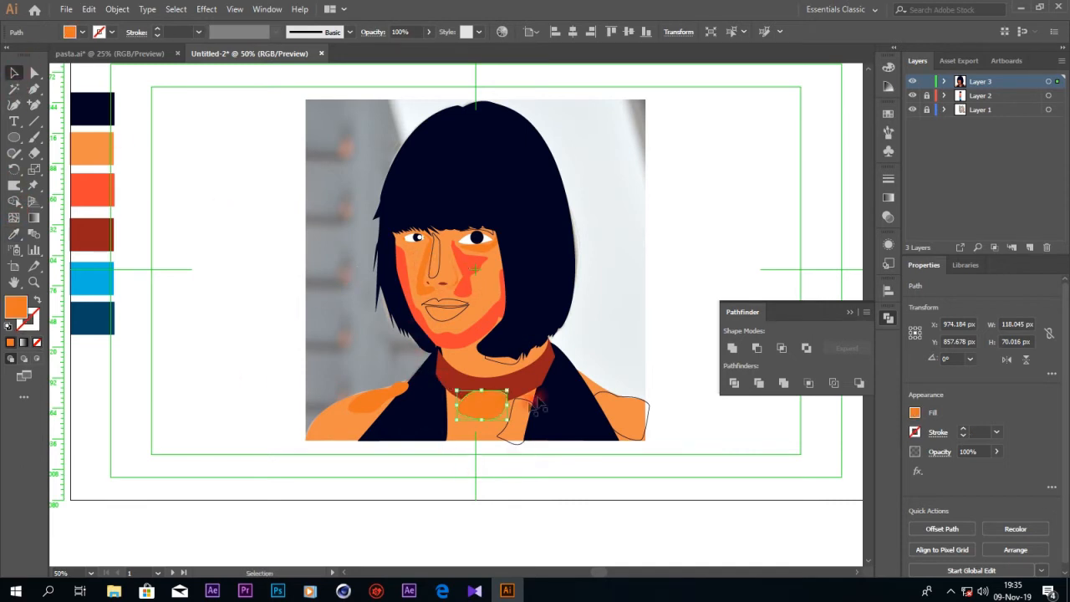
click(512, 441)
key(i)
click(427, 425)
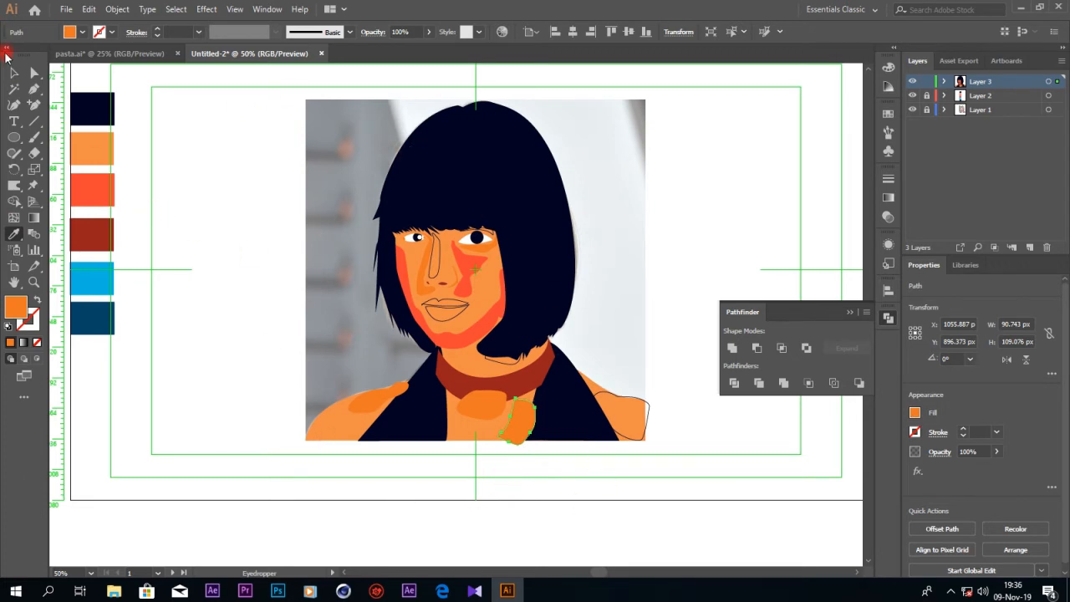
- Fill the right shoulder shadow shape with the red-orange sampled from the jaw shadow
click(14, 72)
click(653, 412)
key(i)
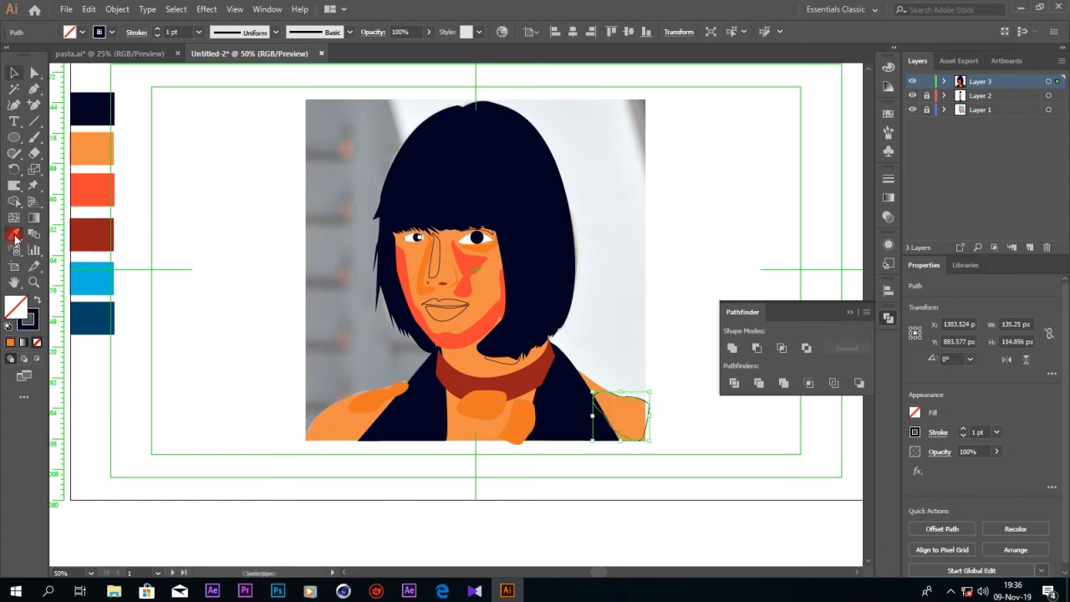
click(478, 331)
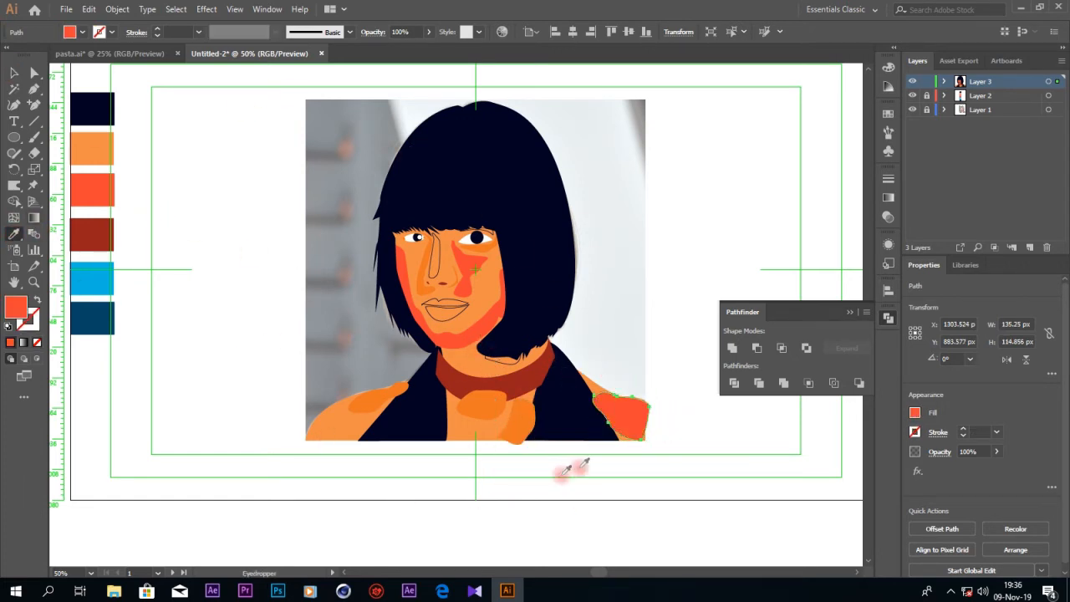
- Recolour the left shoulder shadow shape with the red-orange of the face shadow
click(14, 73)
click(384, 408)
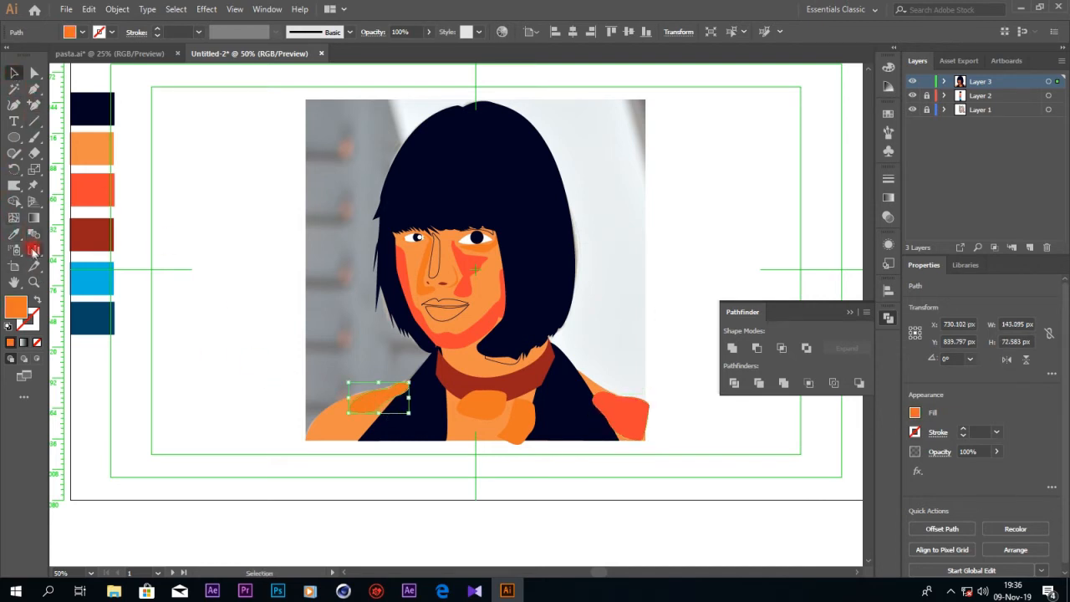
click(14, 234)
click(418, 311)
- Recolour the two chest shadow shapes, below the neck band and beside the right lapel, with the face shadow's red-orange
click(14, 73)
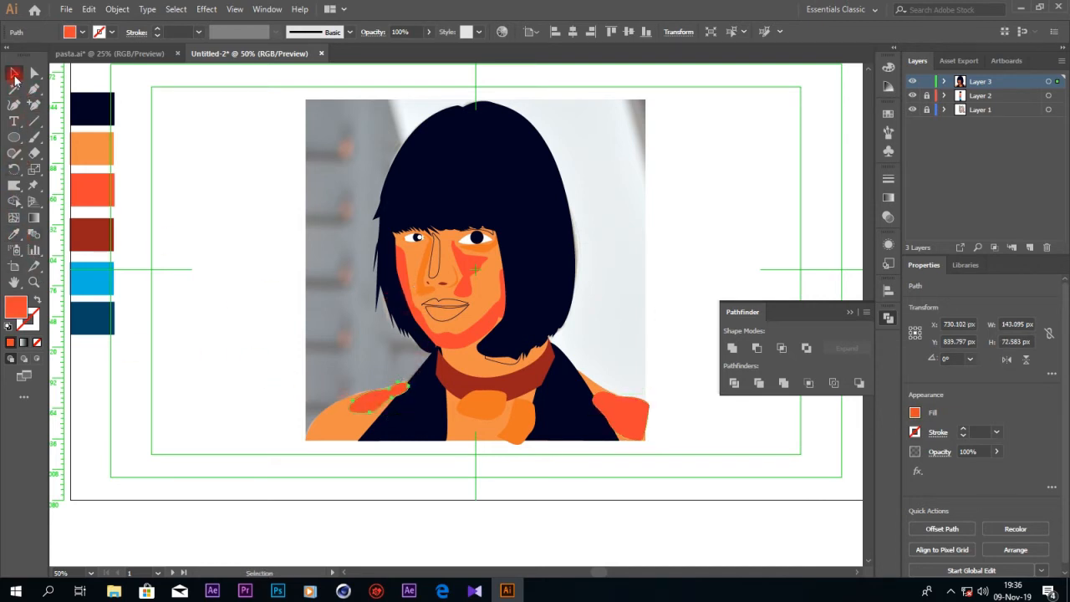
click(494, 412)
click(14, 234)
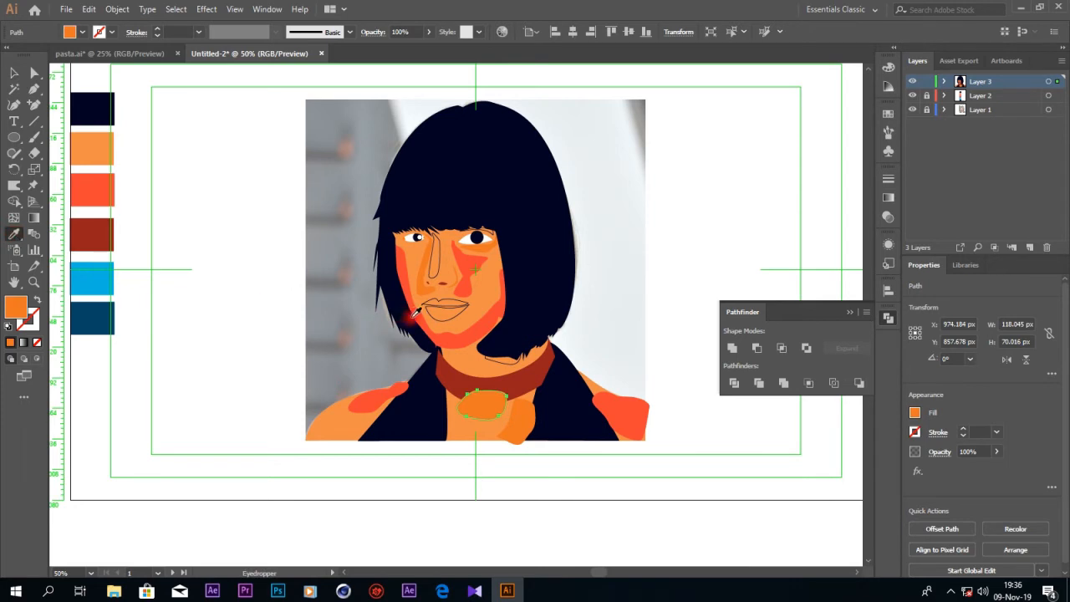
click(413, 313)
click(14, 73)
click(516, 414)
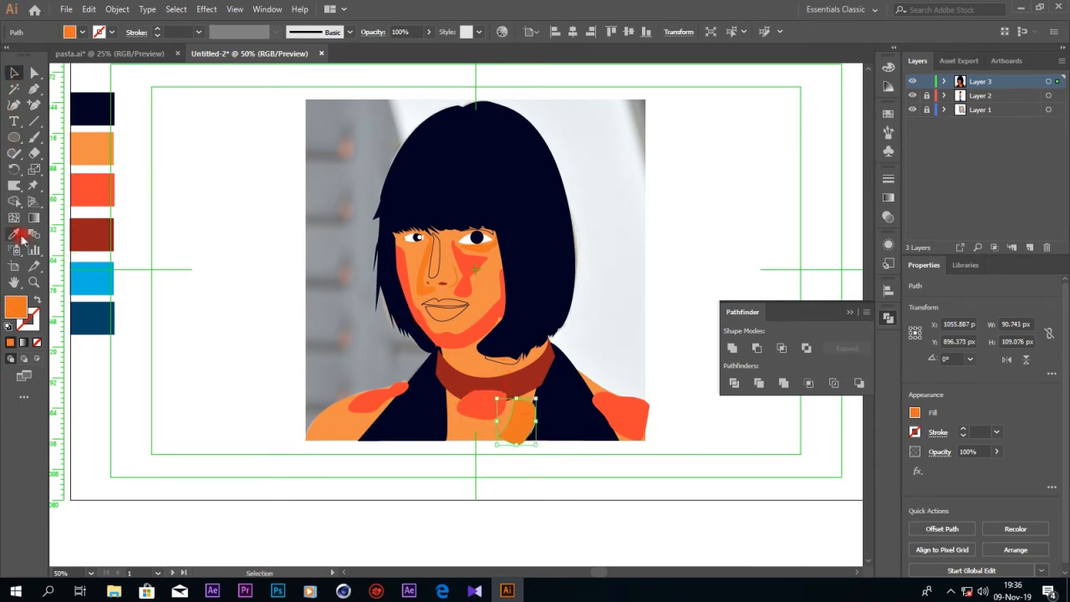
click(14, 234)
click(436, 307)
click(34, 73)
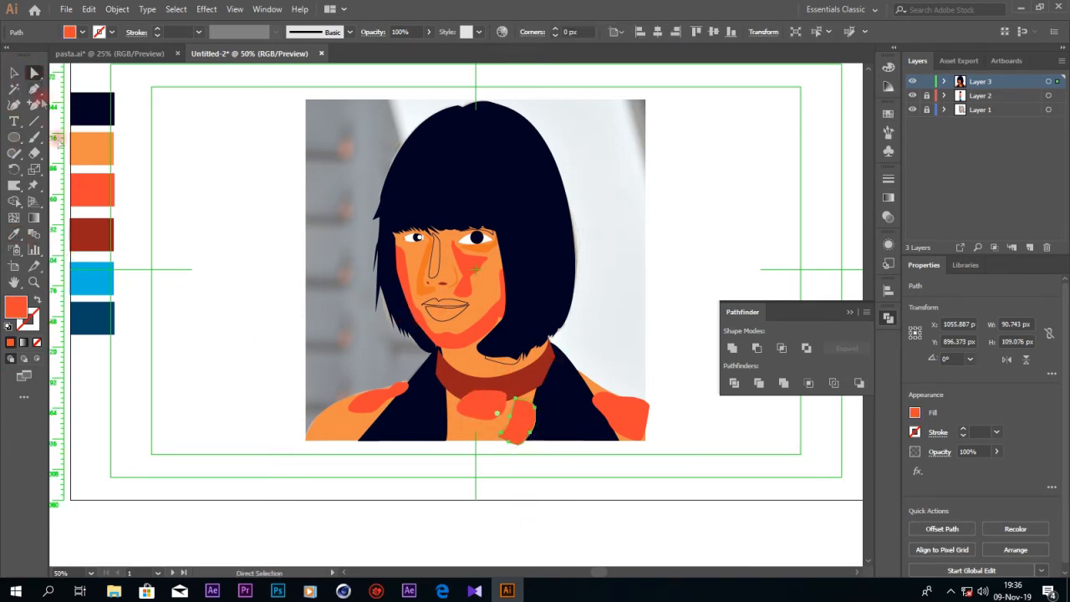
- Reshape the red-orange chest shadow beside the right lapel by moving its anchors up and outward over the lapel
drag(537, 410, 552, 391)
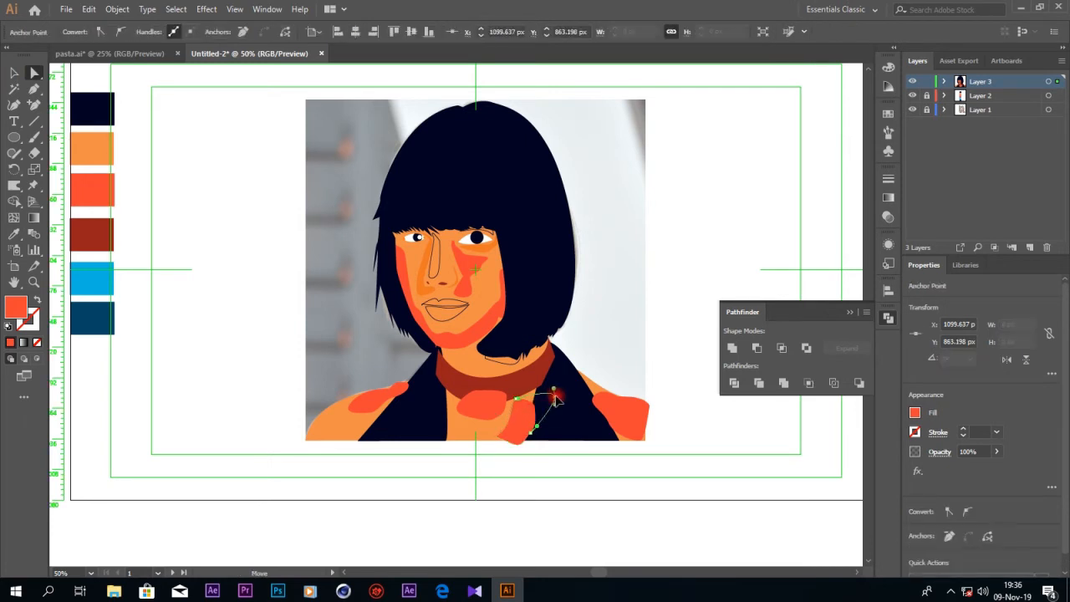
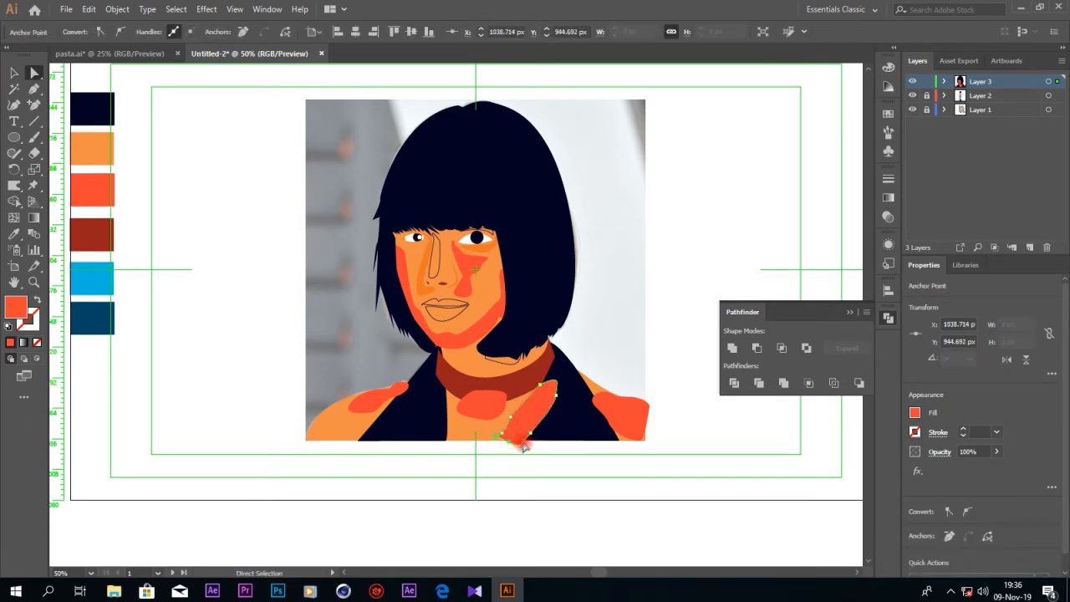
drag(530, 433, 548, 427)
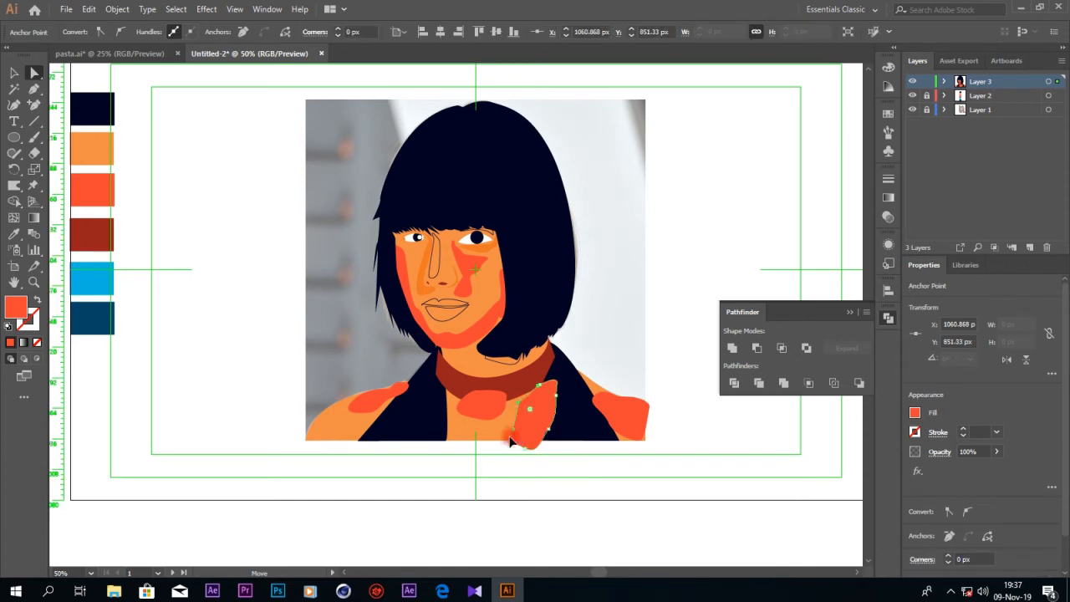
- Recolour the dark red neck band with a bright yellow-orange, about #F7960B
click(499, 390)
click(499, 386)
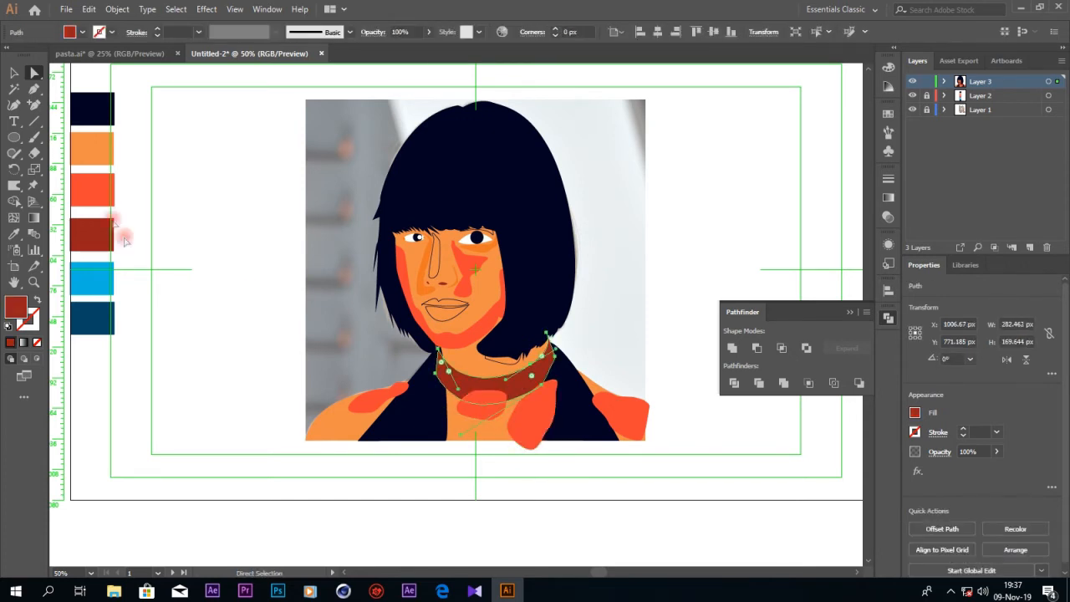
key(i)
click(94, 148)
click(94, 187)
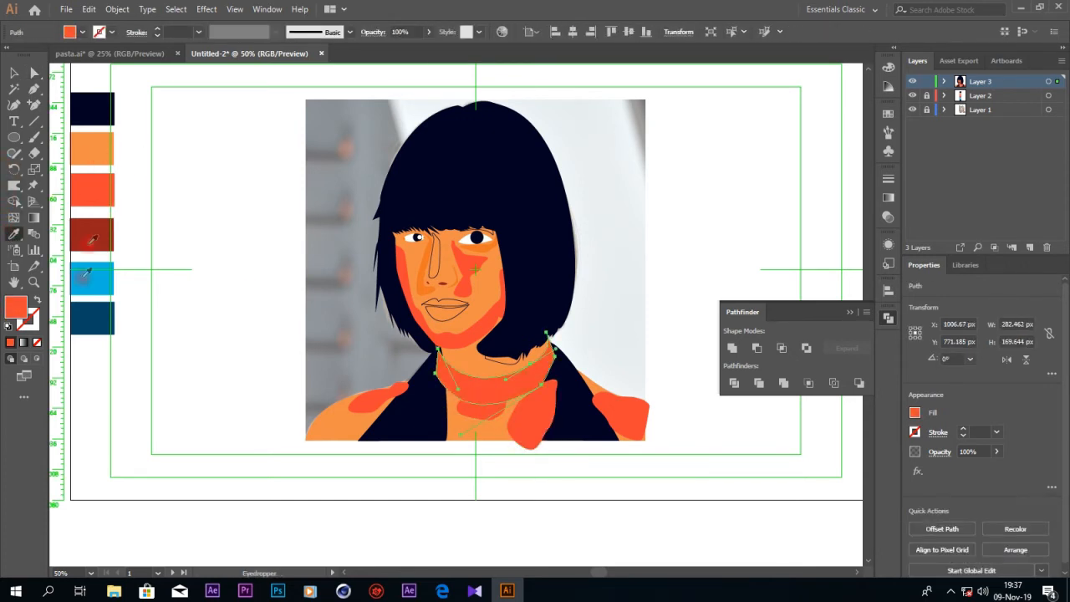
double_click(17, 302)
drag(932, 539, 930, 532)
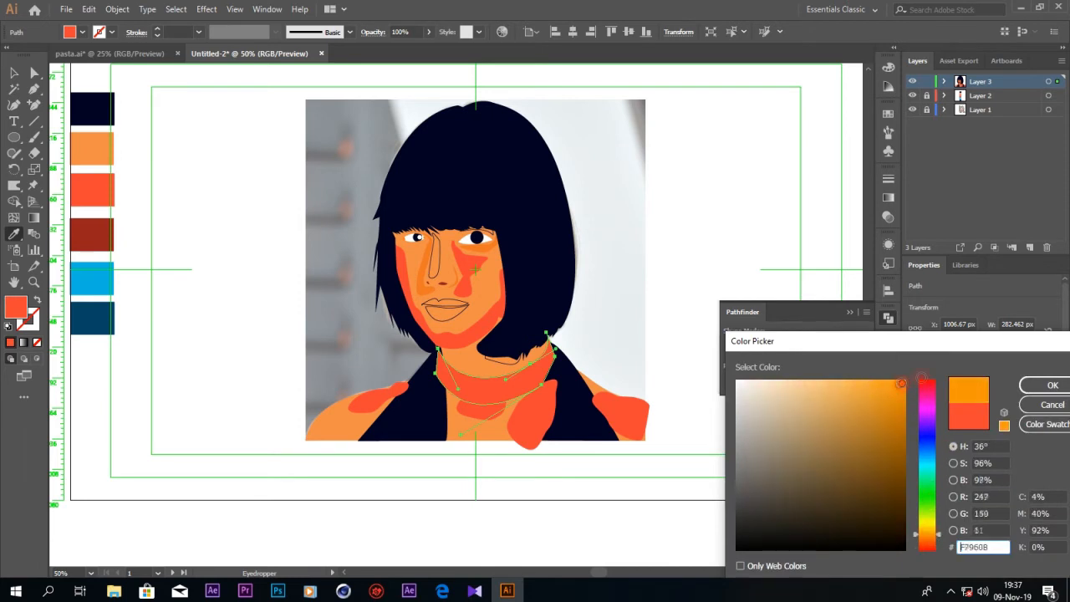
click(1052, 384)
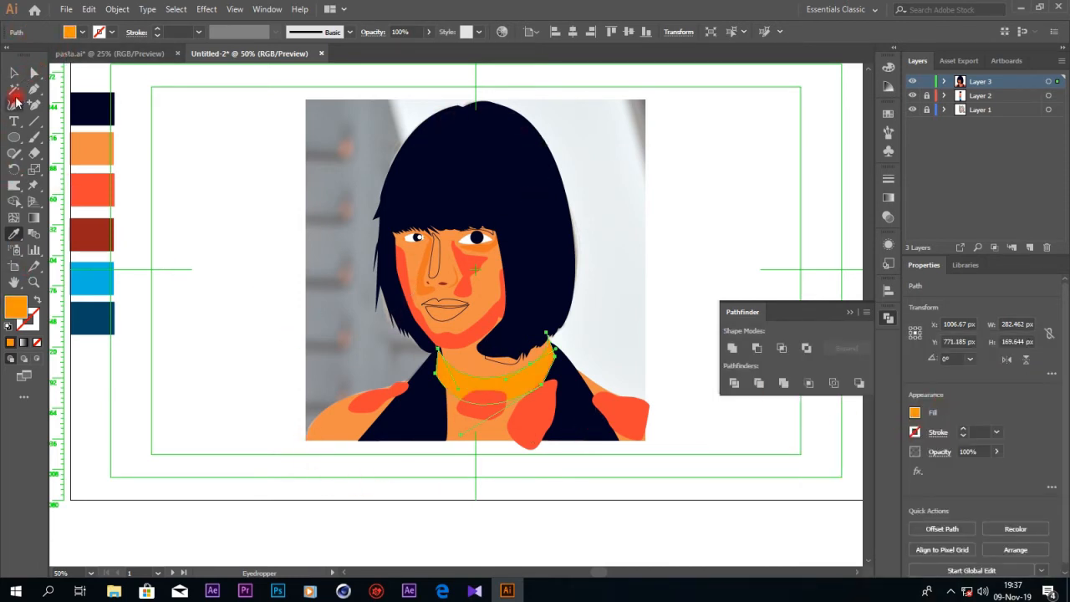
- Draw a closed curved highlight with the Pen tool over the left side of the hair and fill it with the light blue swatch
click(34, 89)
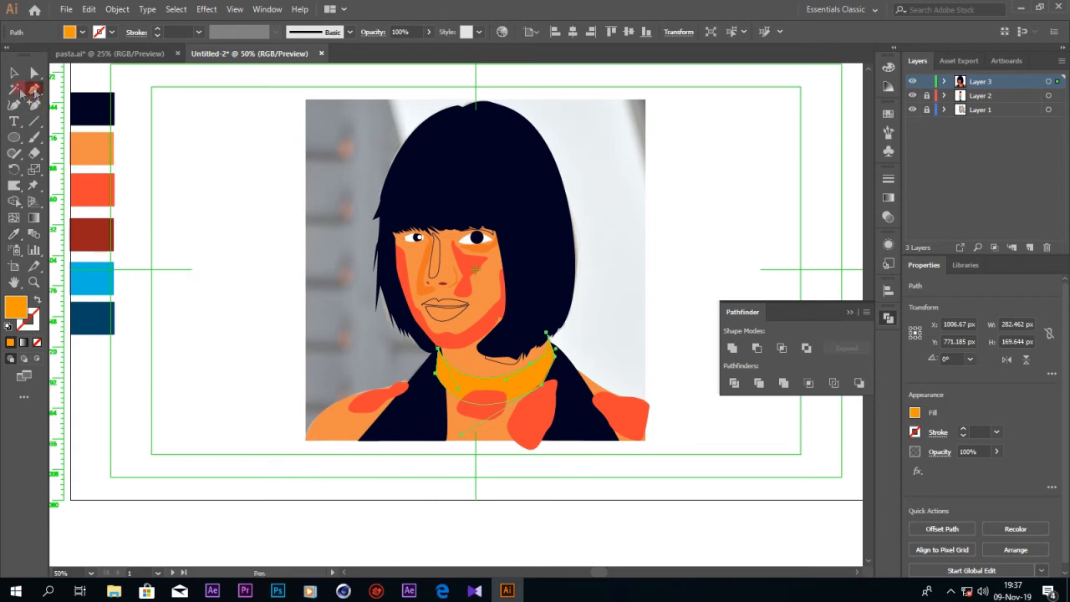
click(436, 111)
drag(346, 245, 384, 322)
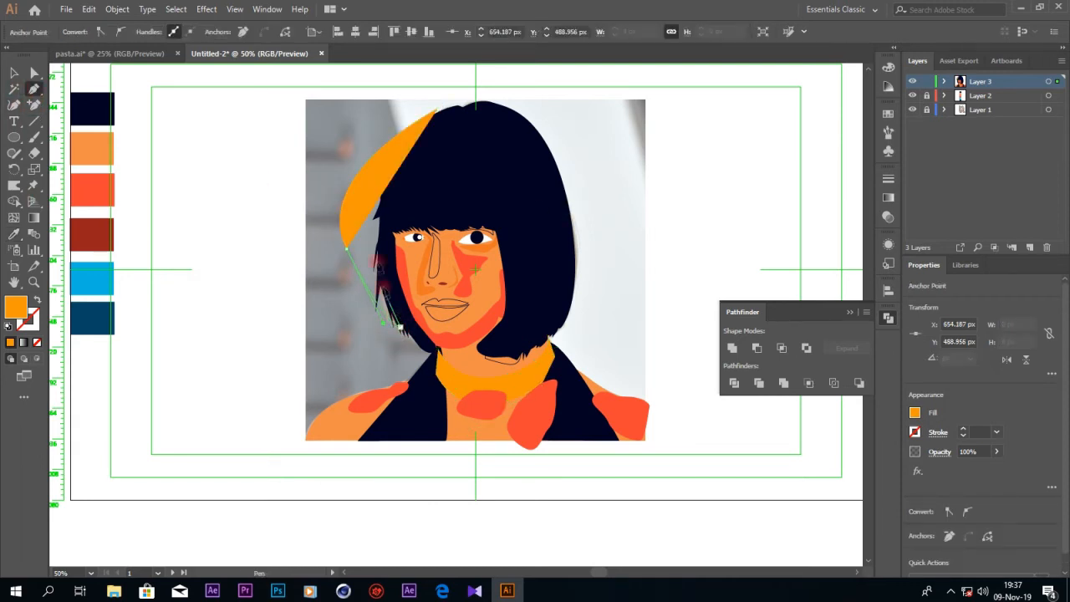
click(376, 251)
drag(441, 152, 476, 144)
click(445, 111)
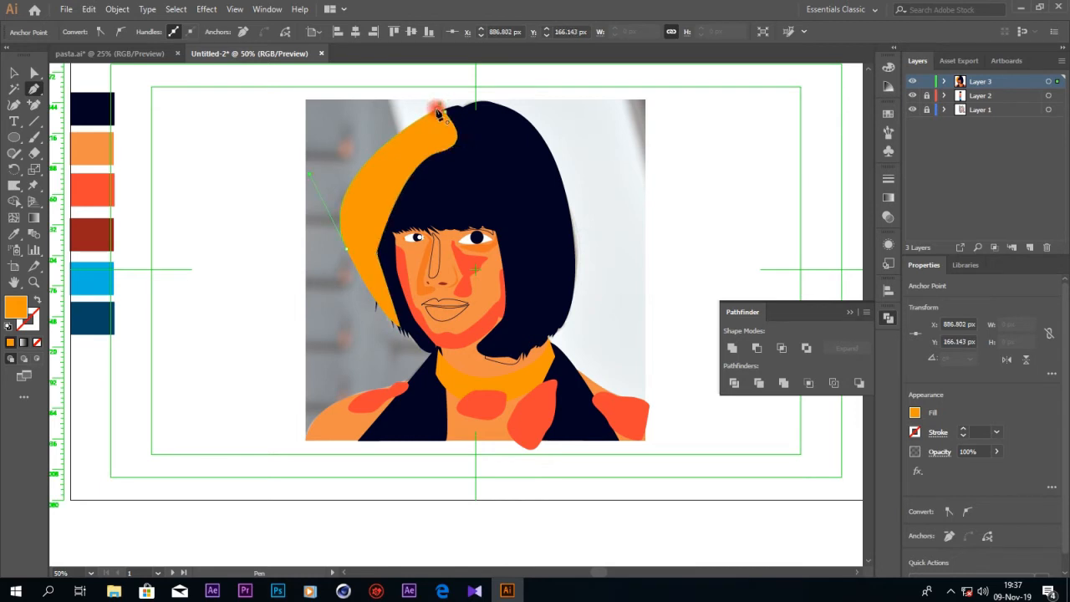
key(i)
click(92, 280)
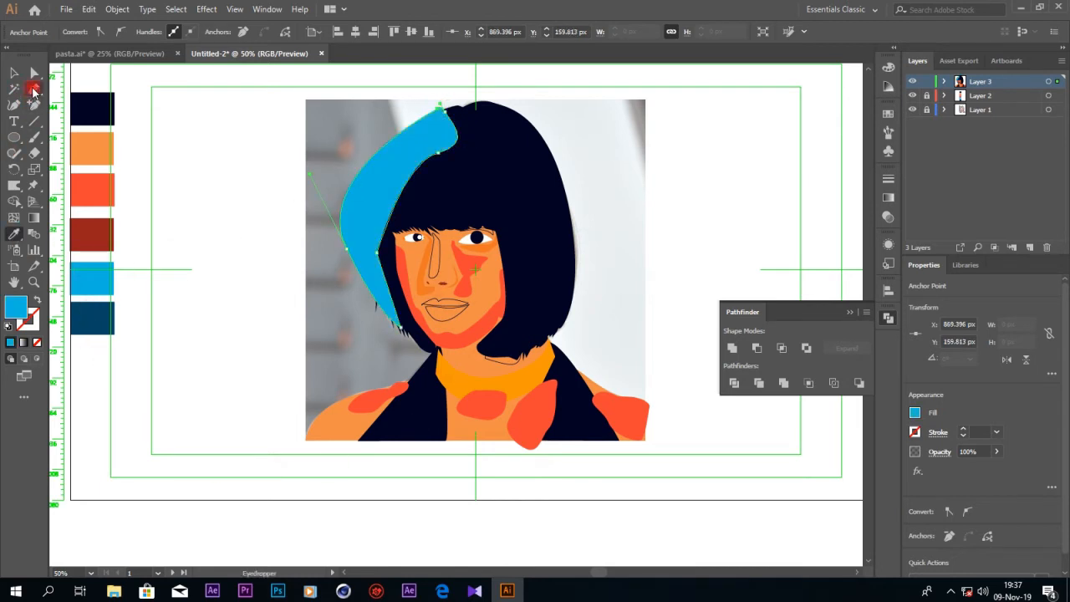
- Draw a second closed light blue highlight from the crown over the right side of the hair, extending past its outer edge
click(34, 89)
click(472, 111)
drag(554, 267, 604, 333)
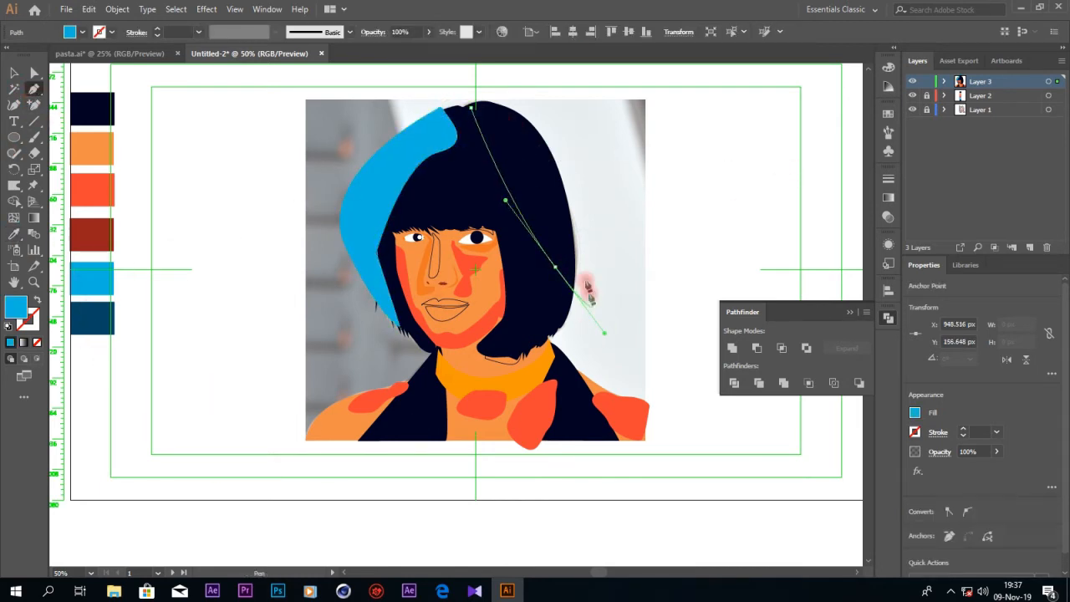
drag(531, 340, 531, 341)
drag(613, 306, 626, 296)
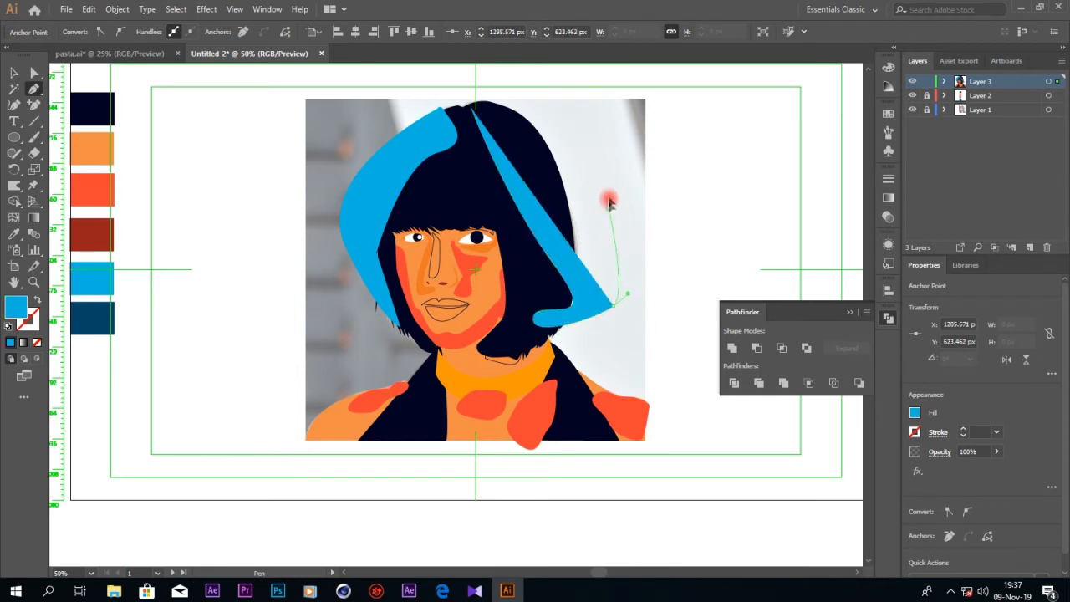
drag(608, 208, 630, 167)
drag(558, 144, 545, 130)
drag(482, 109, 483, 98)
click(471, 108)
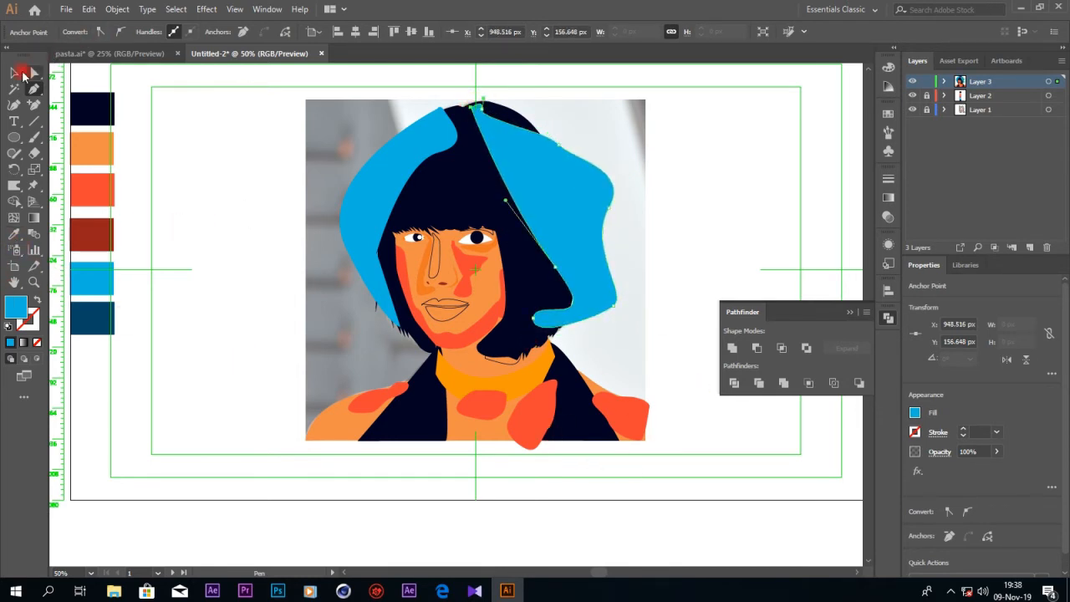
- Try to subtract both light blue highlight shapes from the hair shape, and undo it
click(16, 74)
click(371, 184)
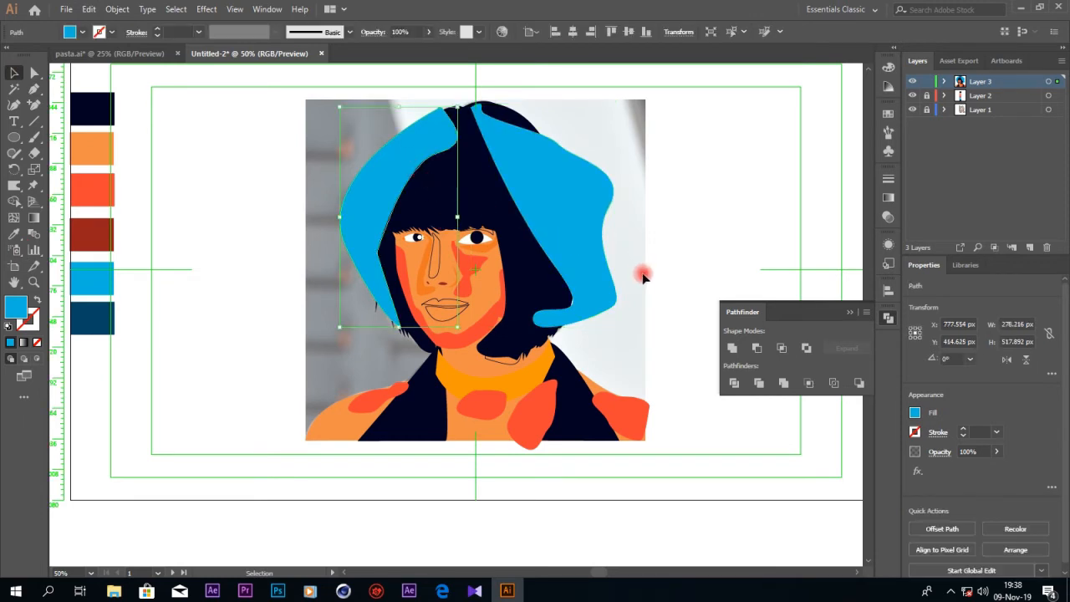
shift+click(492, 201)
click(731, 348)
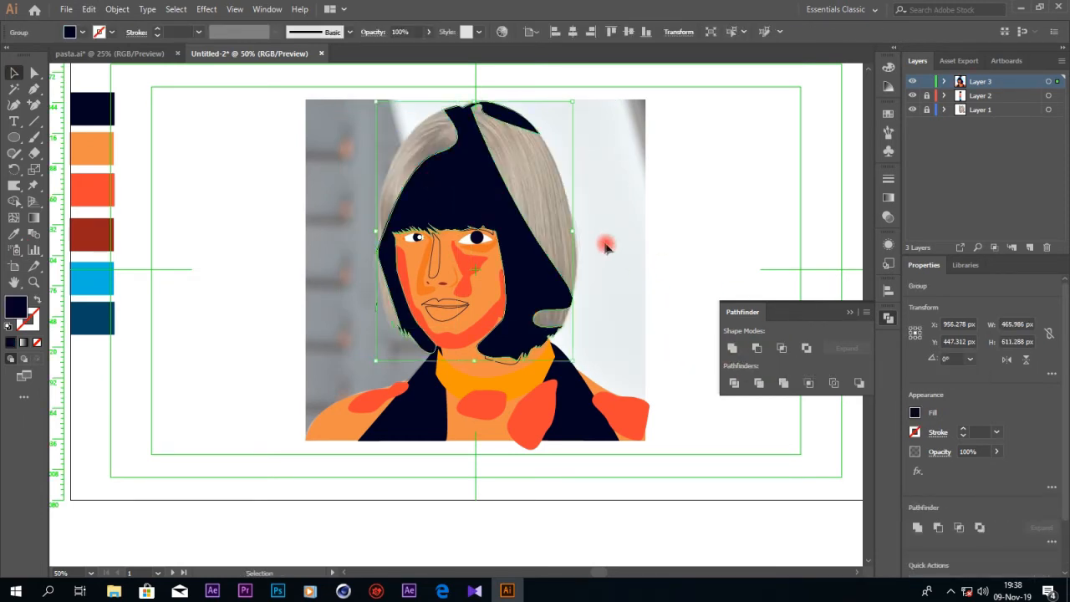
key(ctrl+z)
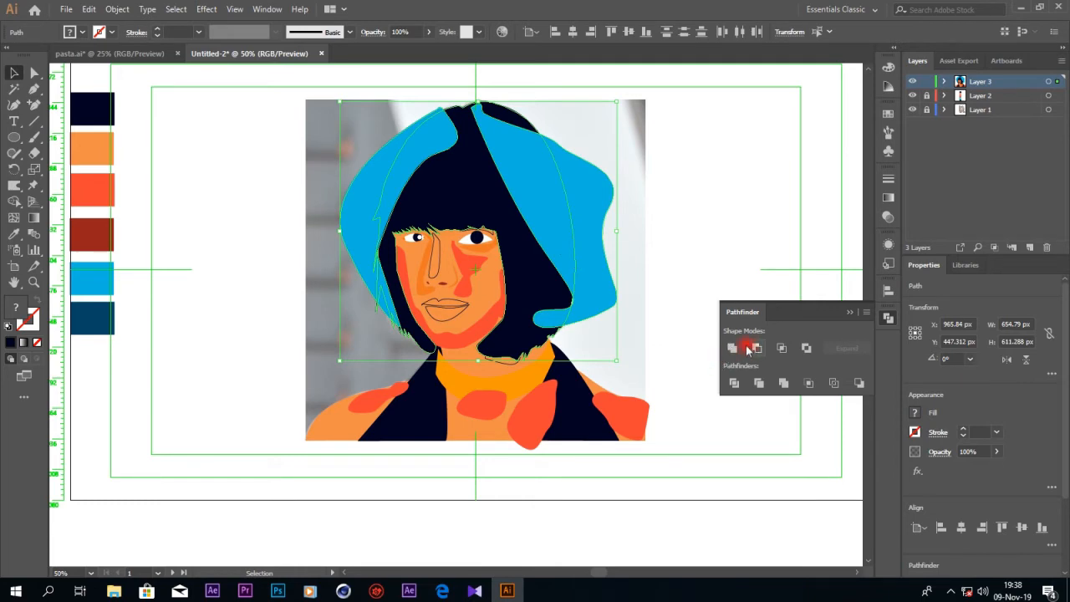
- Ungroup the divided hair and highlight shapes and delete the light blue pieces lying outside the hair outline
right_click(555, 184)
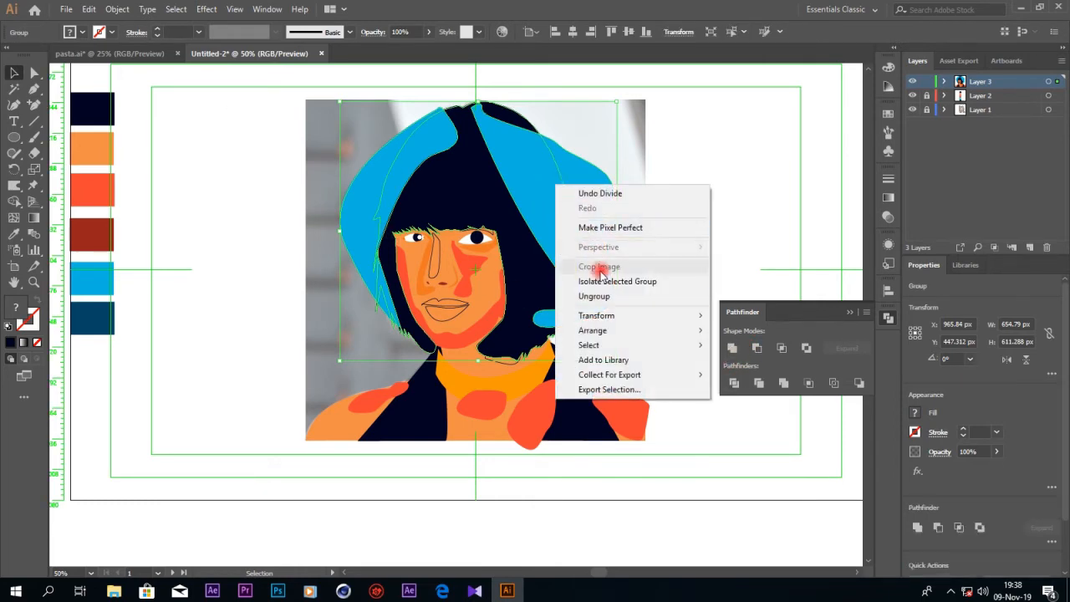
click(597, 296)
key(Delete)
key(ctrl+z)
click(640, 242)
click(593, 203)
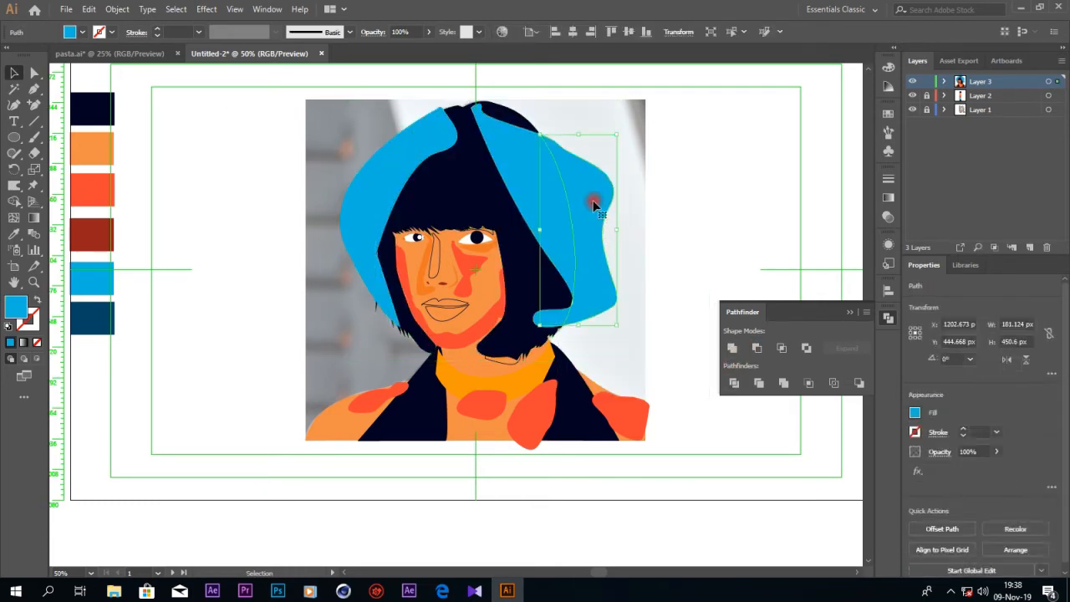
key(Delete)
click(358, 203)
key(Delete)
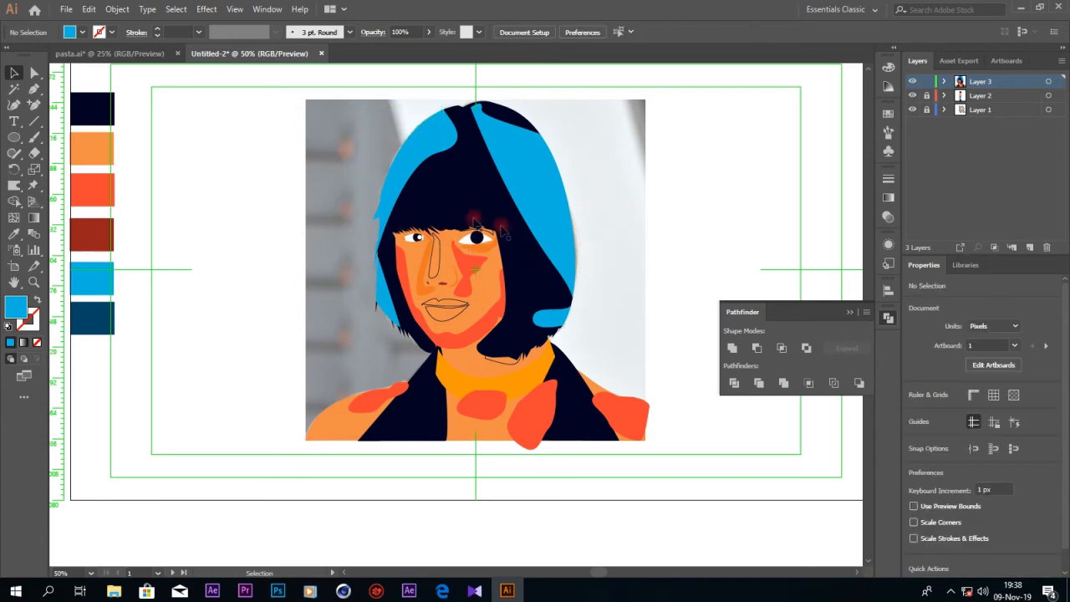
- Undo the piece deletions and the ungrouping of the divided hair, and try Paste in Front
click(542, 236)
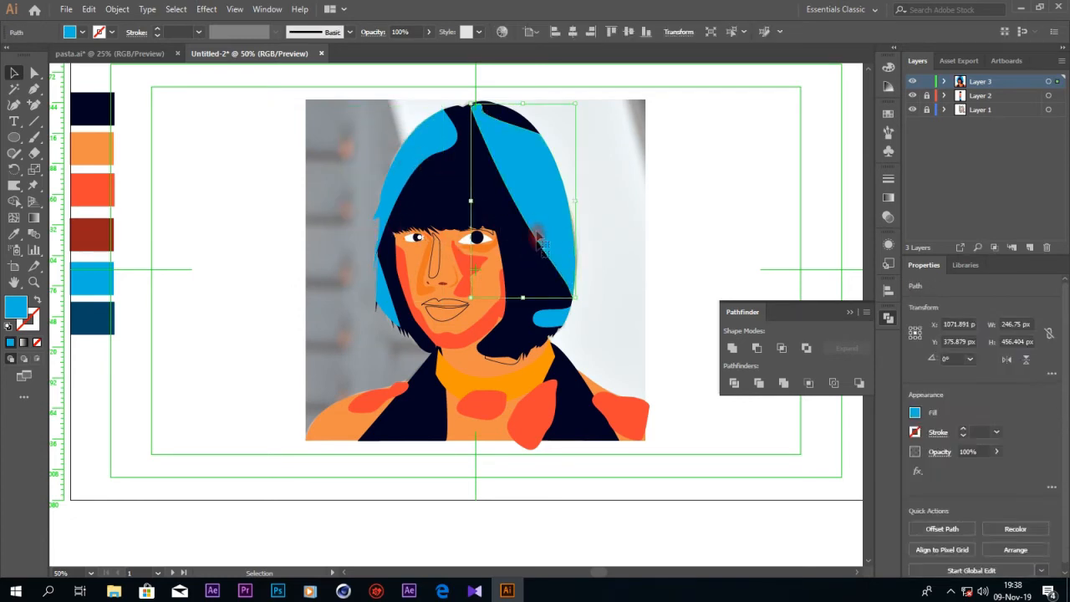
click(565, 324)
key(ctrl+z)
key(ctrl+z)
key(ctrl+z)
click(90, 10)
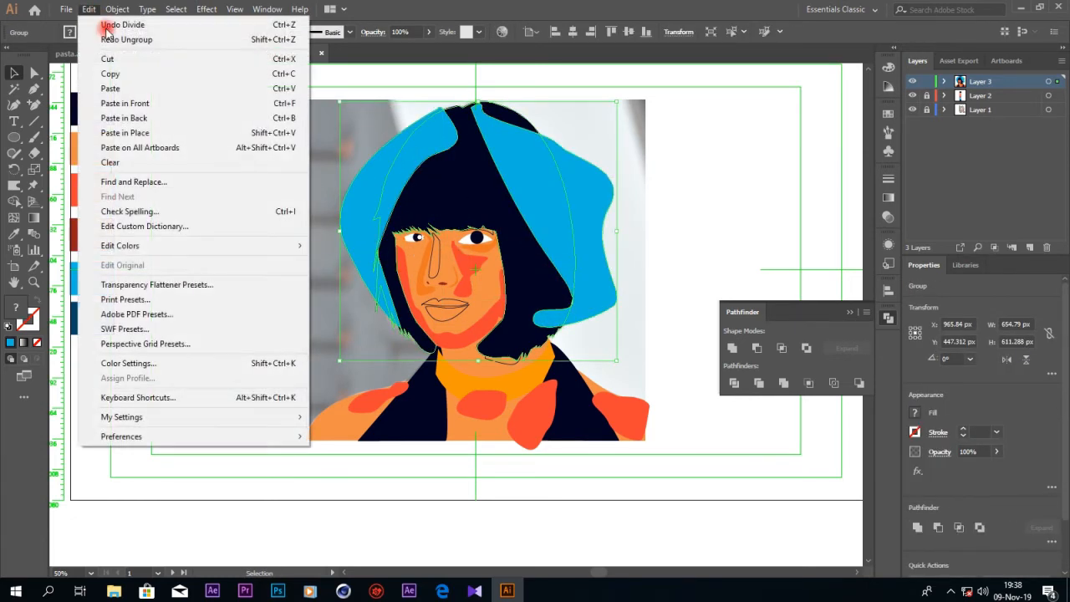
click(126, 103)
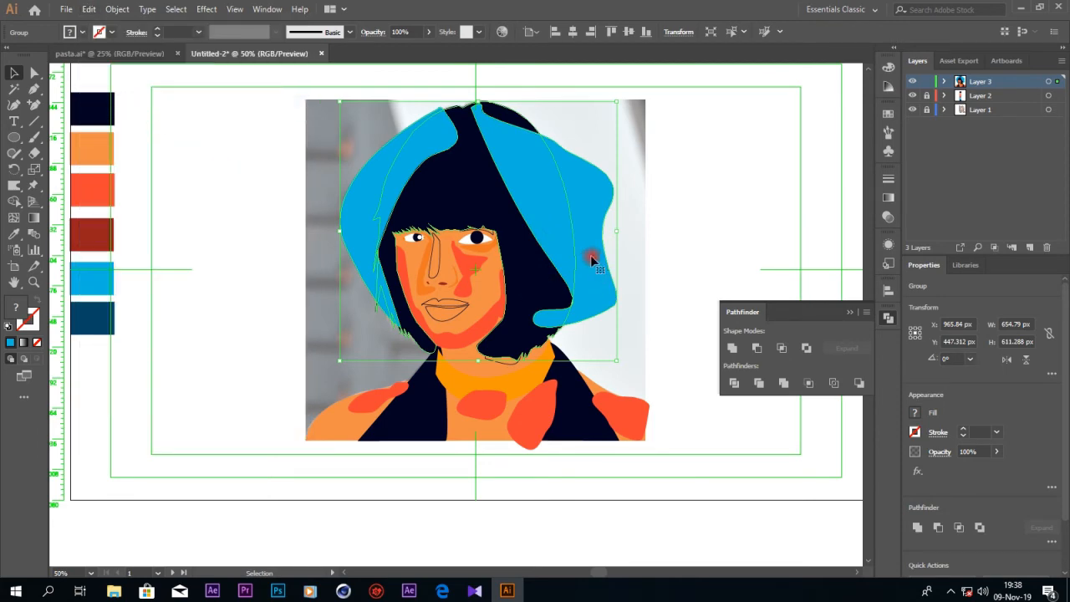
- Try to ungroup the divided hair again and isolate the light blue pieces outside its outline
right_click(590, 230)
click(632, 341)
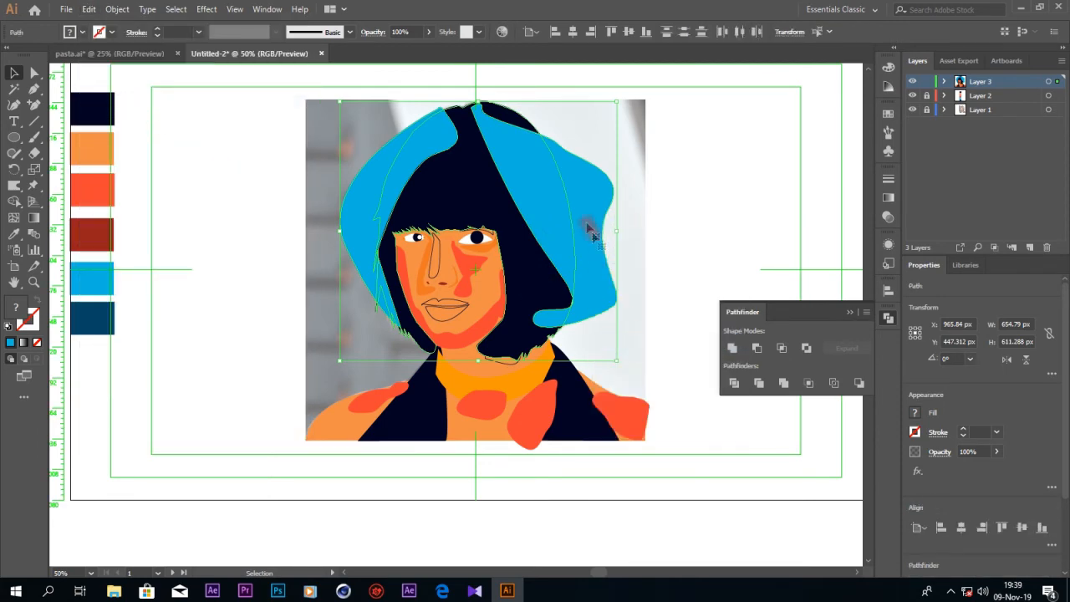
click(598, 295)
click(351, 202)
click(304, 191)
right_click(367, 199)
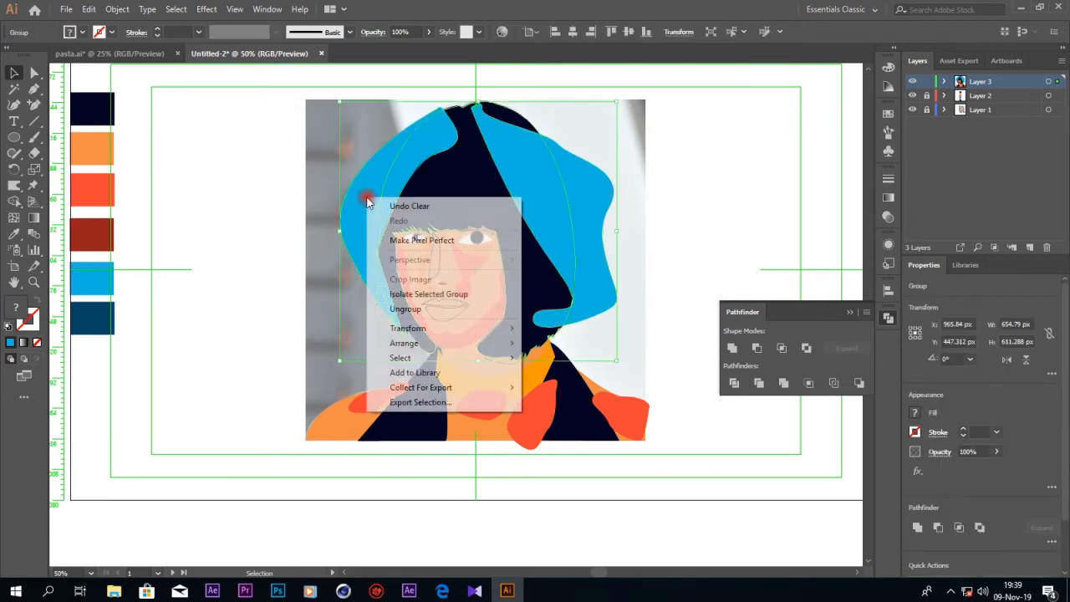
click(403, 310)
right_click(362, 203)
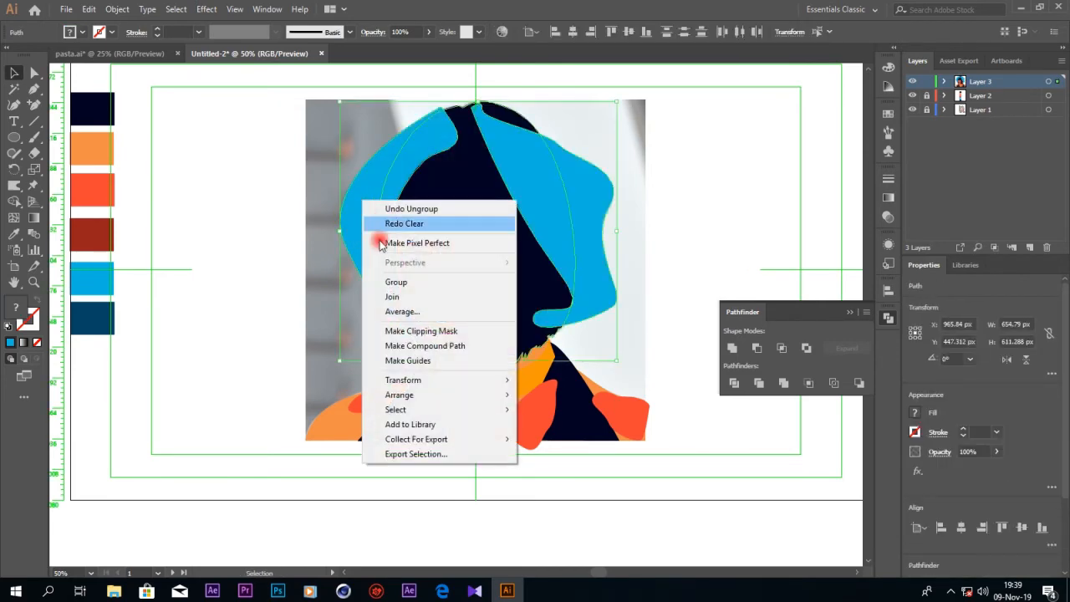
- Try to move the inner piece of the left light blue highlight down over the fringe
click(635, 203)
click(385, 189)
click(349, 214)
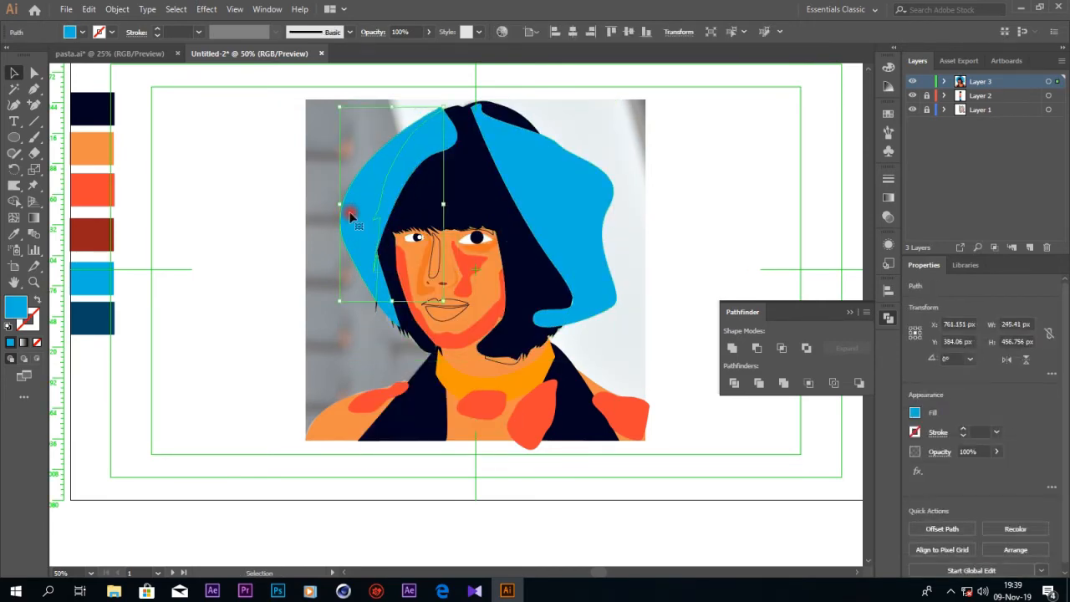
drag(402, 172, 427, 202)
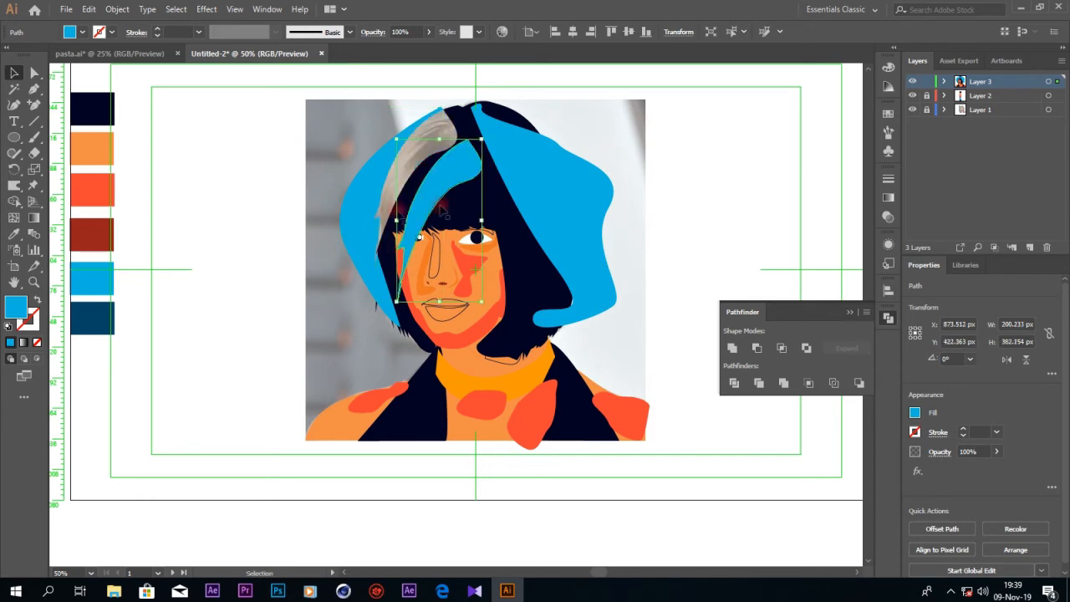
- Undo the piece move, the division of the hair and the drawing of both light blue highlights
key(ctrl+z)
key(ctrl+z)
key(ctrl+z)
key(ctrl+z)
key(ctrl+z)
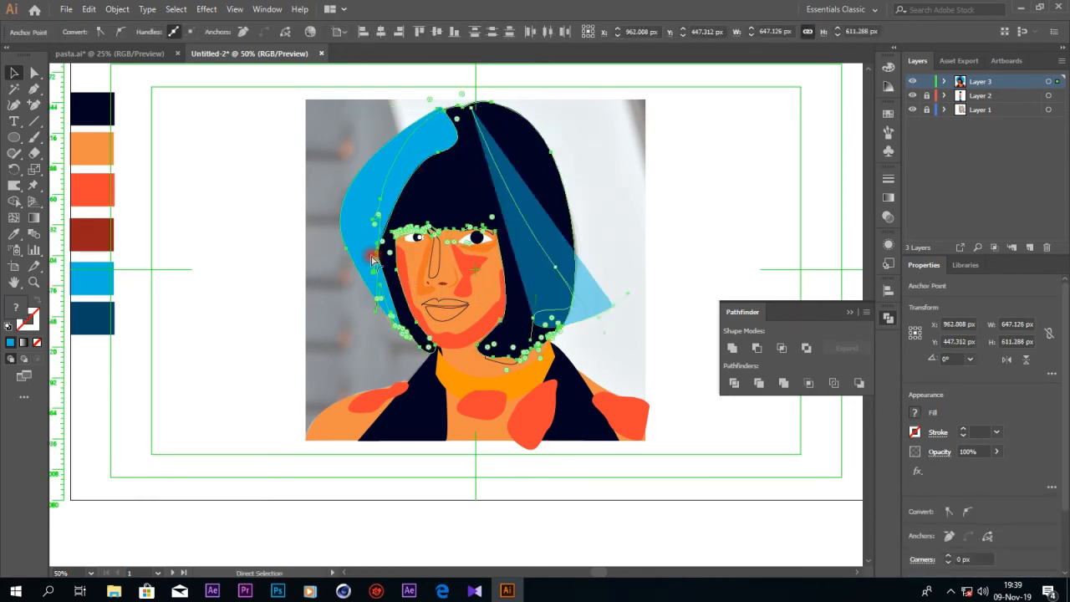
key(ctrl+z)
key(ctrl+z)
key(ctrl+z)
click(478, 147)
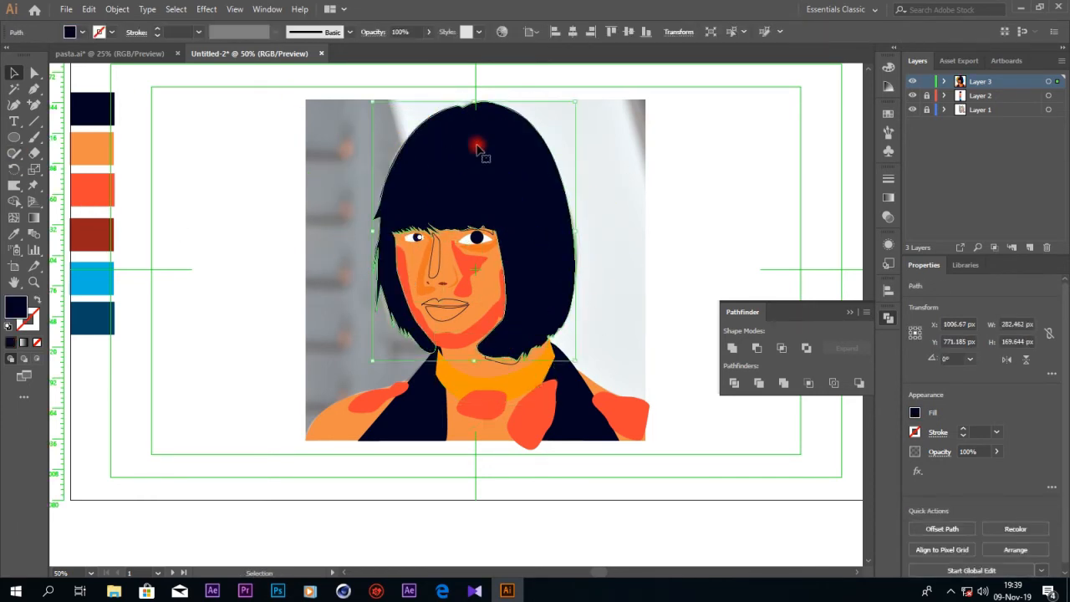
click(89, 15)
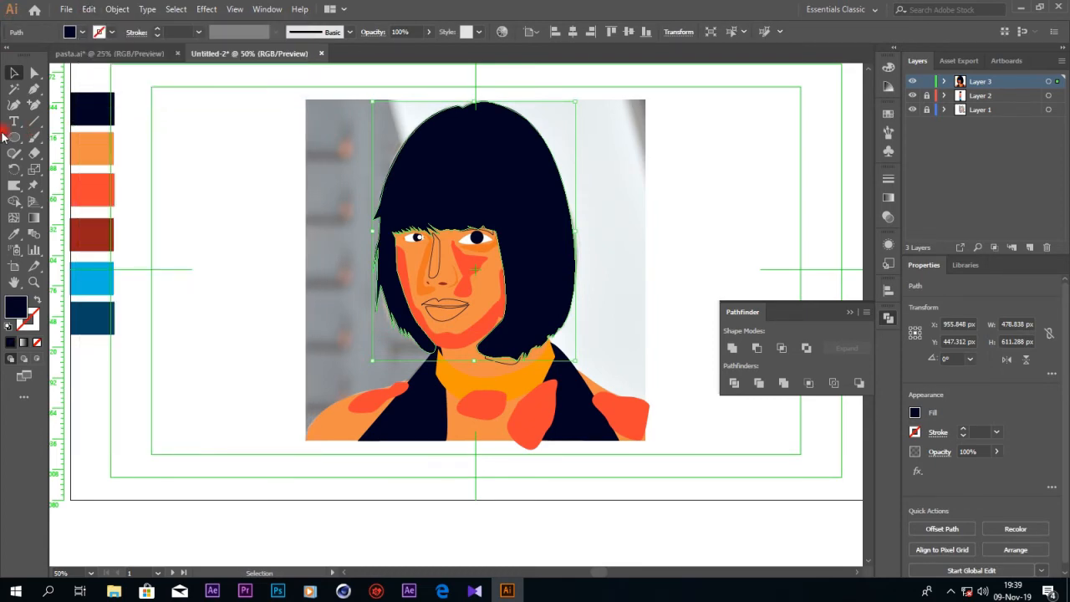
click(590, 249)
- Draw a closed, jagged-edged highlight with the Pen tool across the upper and right hair and fill it with the dark blue swatch
click(34, 93)
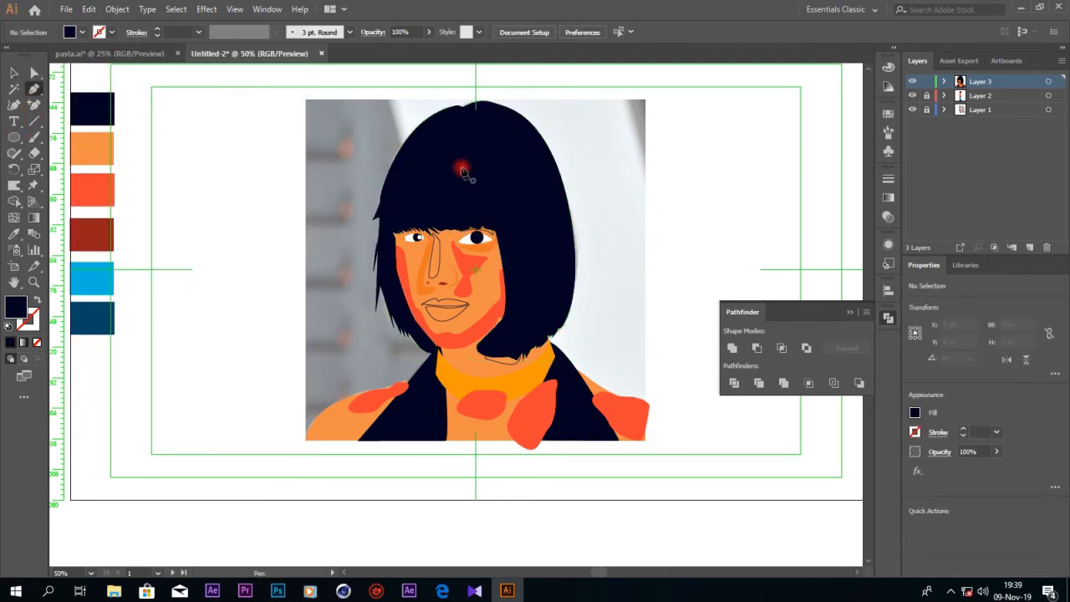
click(461, 103)
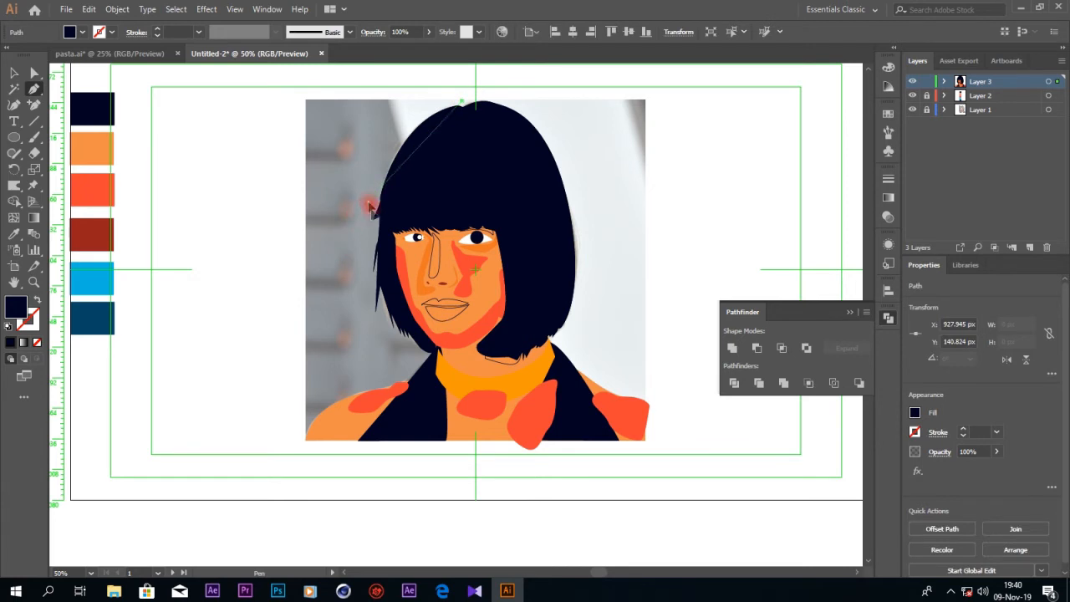
drag(368, 202, 373, 248)
drag(414, 196, 496, 137)
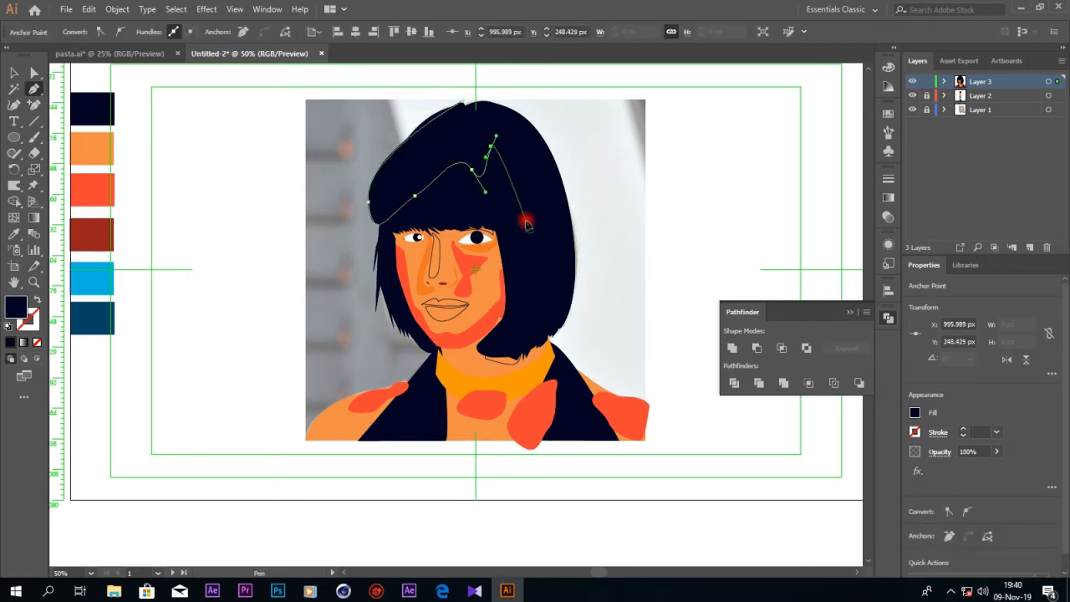
drag(526, 221, 567, 285)
drag(557, 234, 555, 194)
drag(574, 297, 575, 307)
drag(519, 314, 522, 333)
drag(551, 337, 582, 330)
drag(627, 282, 630, 258)
drag(593, 160, 587, 141)
drag(546, 88, 526, 84)
click(461, 101)
key(i)
click(90, 313)
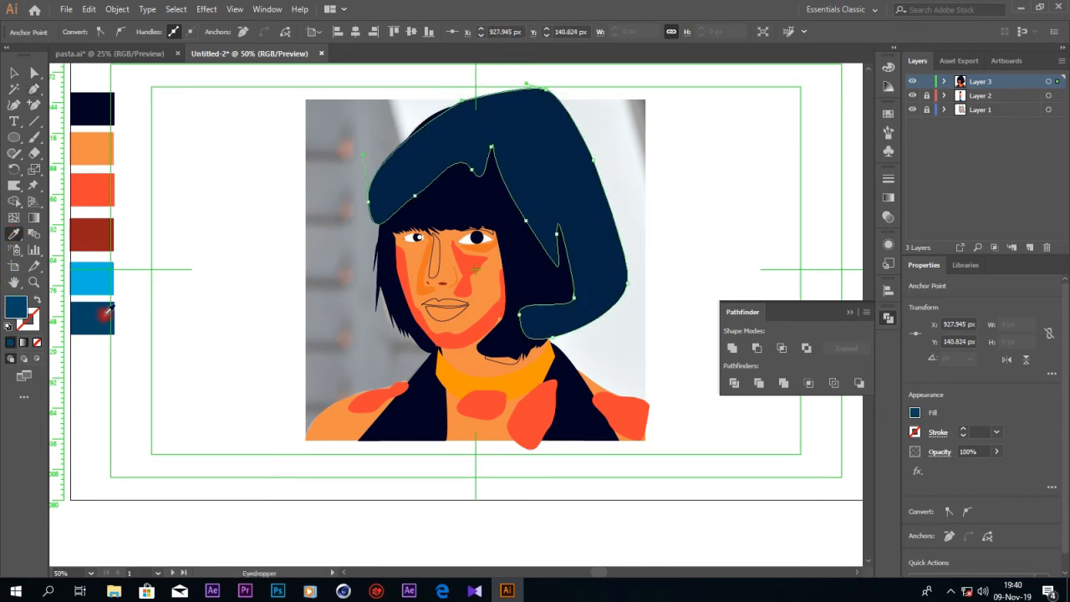
- Subtract the dark blue jagged highlight from the upper copy of the hair with the Pathfinder's Minus Front
click(13, 73)
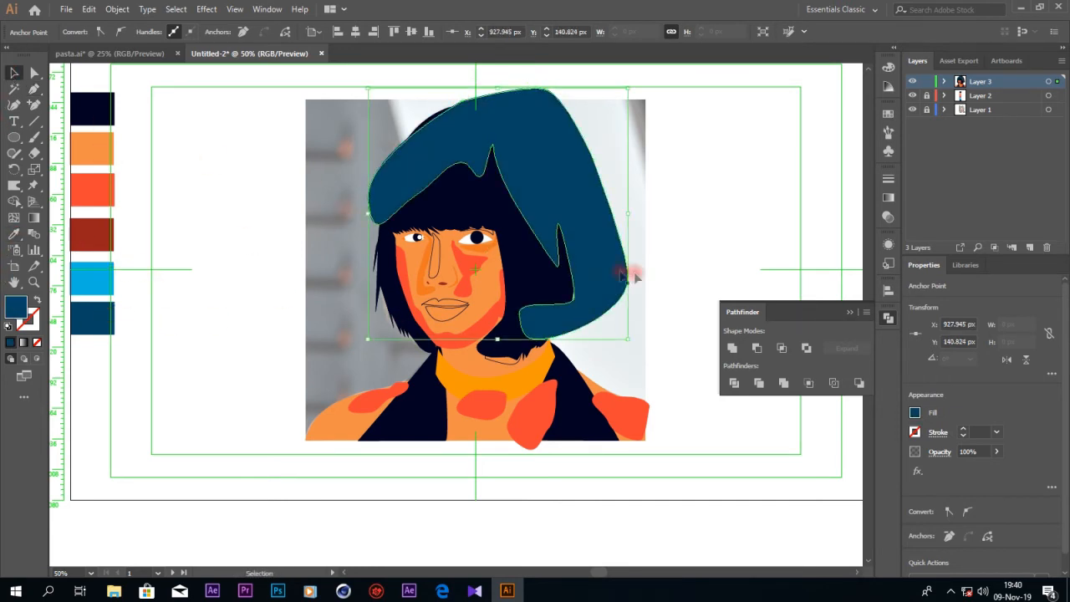
shift+click(426, 351)
click(731, 348)
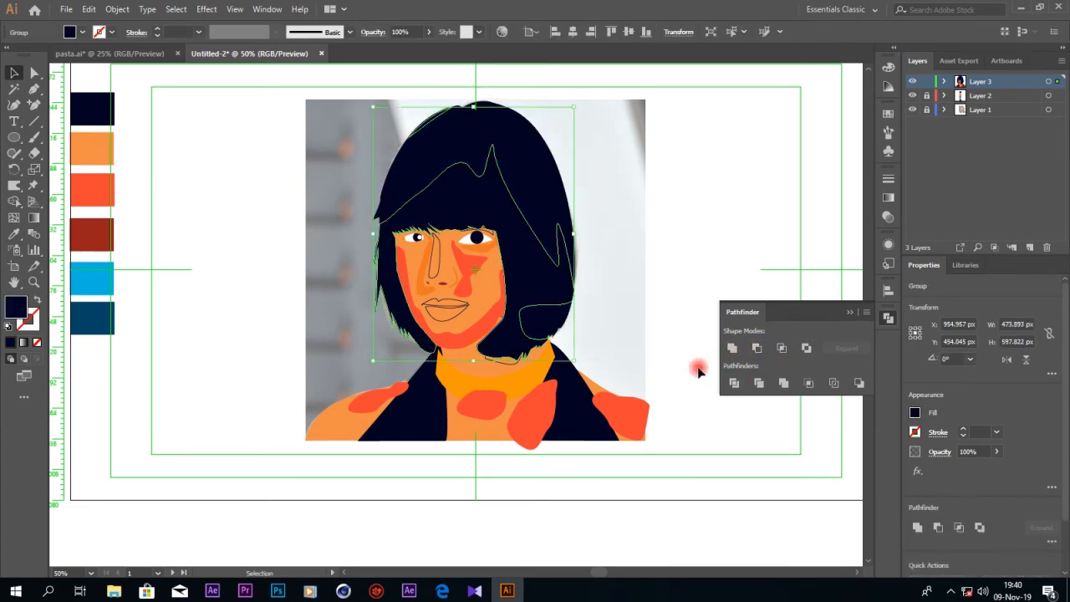
click(622, 305)
- Try to move the full hair shape aside from under the cut hair group, and undo the move
click(544, 187)
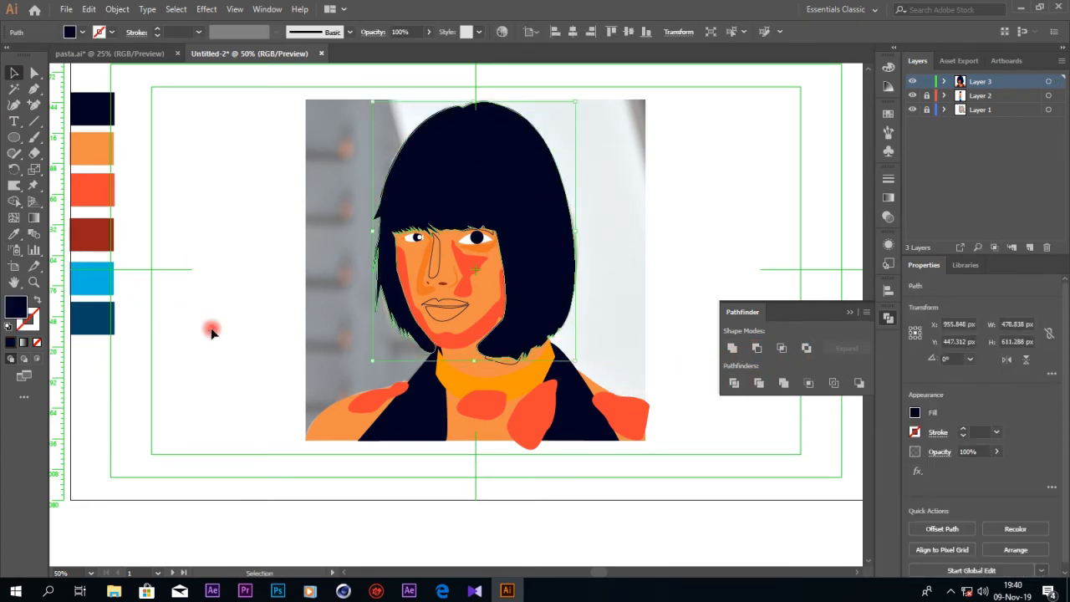
right_click(512, 161)
click(549, 329)
click(282, 275)
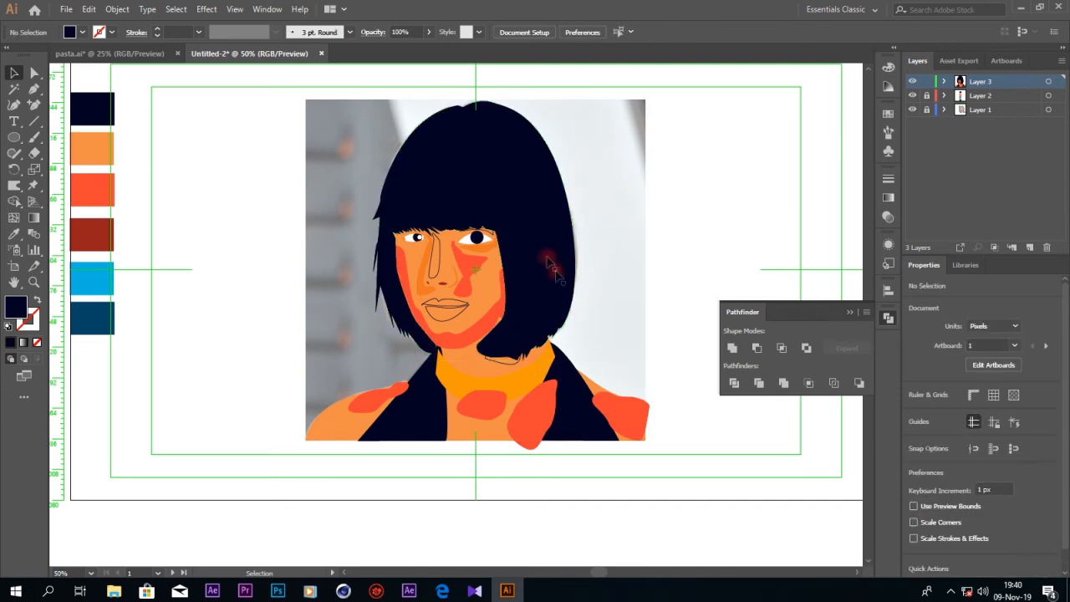
click(461, 129)
click(658, 155)
click(544, 169)
right_click(544, 168)
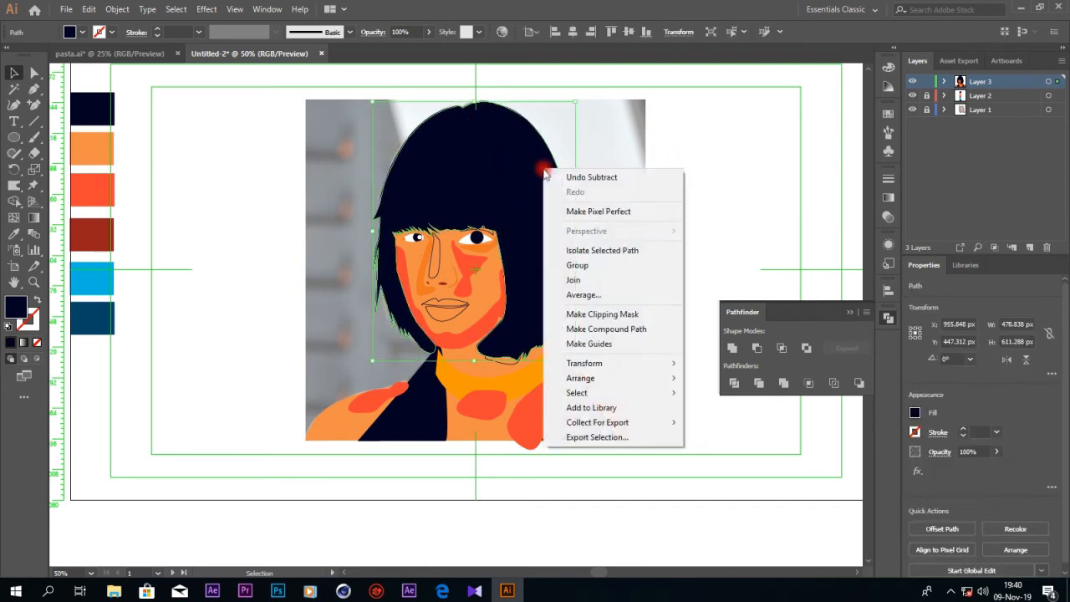
drag(482, 167, 618, 169)
key(ctrl+z)
- Send the full hair shape to the back of the layer
right_click(499, 174)
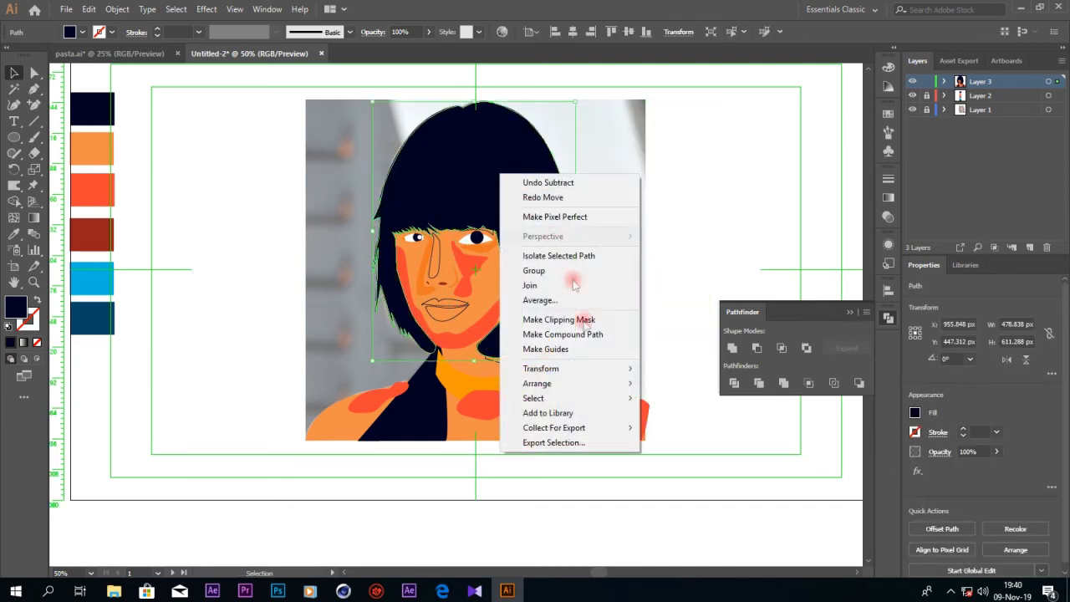
mouse_move(604, 387)
click(682, 427)
- Fill both the cut front hair group and the full hair shape behind it with the light blue swatch
click(499, 243)
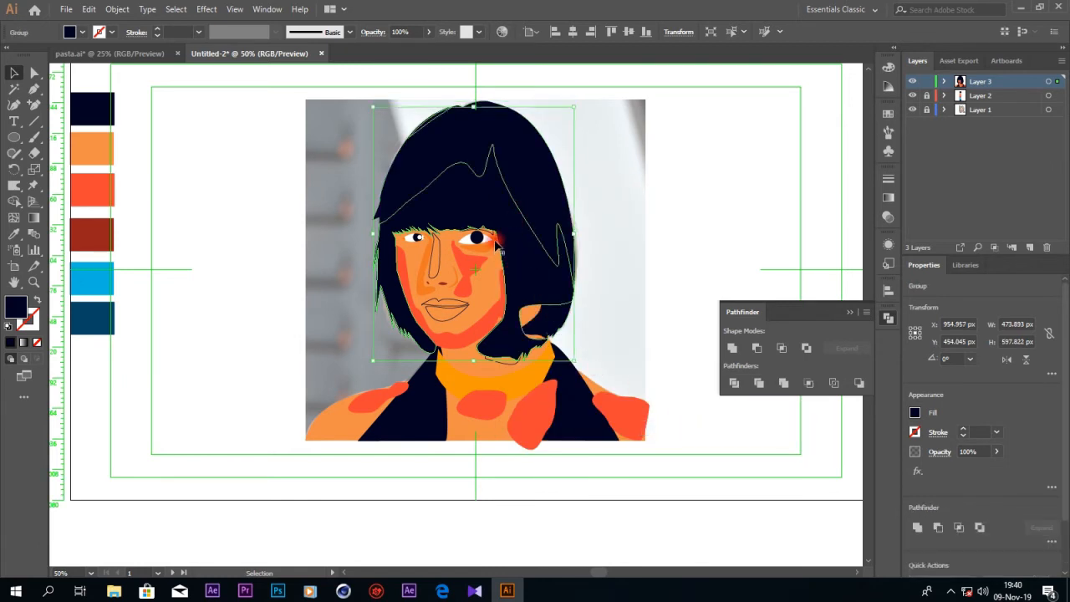
key(i)
click(83, 285)
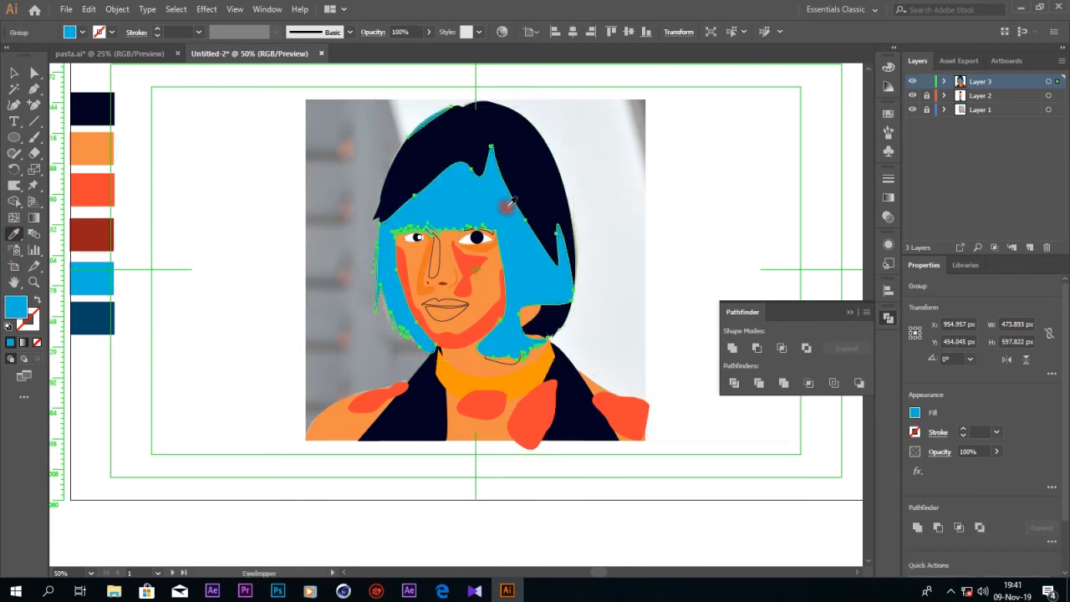
click(34, 73)
click(505, 135)
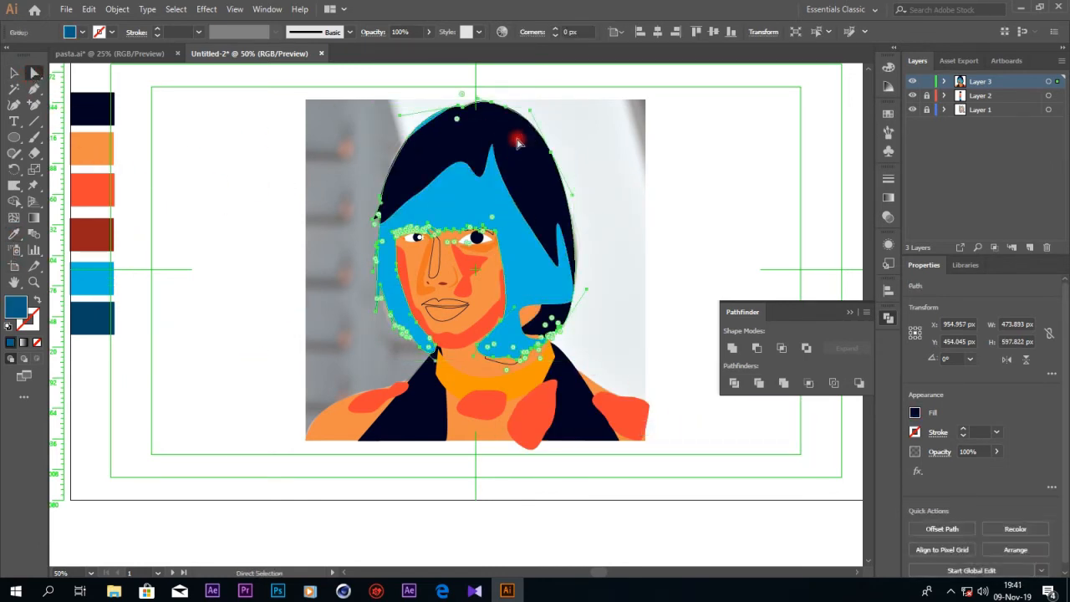
click(13, 234)
click(94, 286)
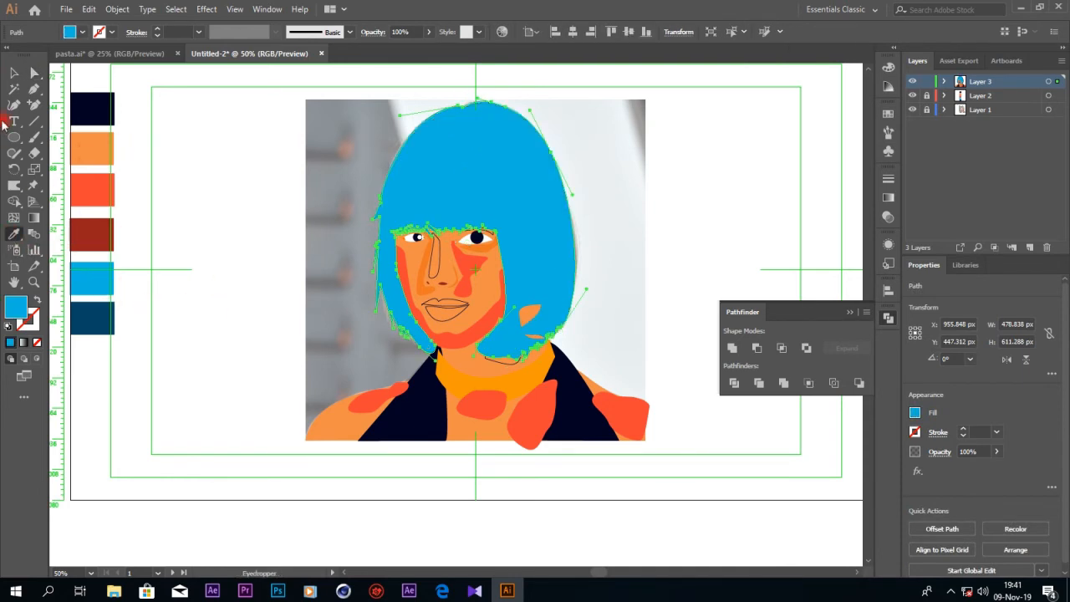
- Fill the cut front hair group with the darkest navy swatch
click(14, 74)
click(395, 288)
click(14, 235)
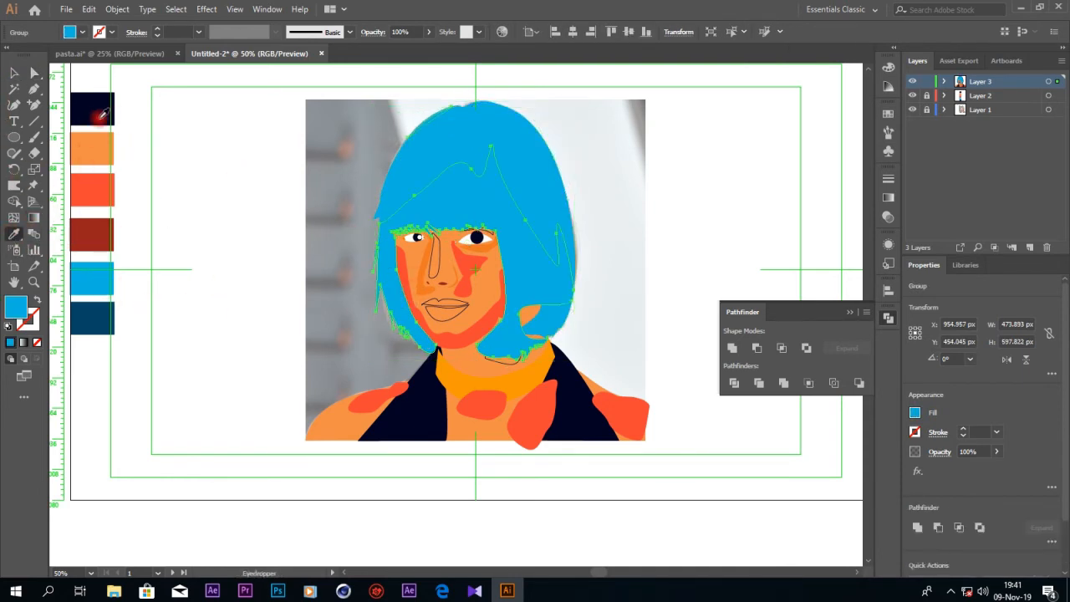
click(94, 117)
click(13, 74)
click(599, 179)
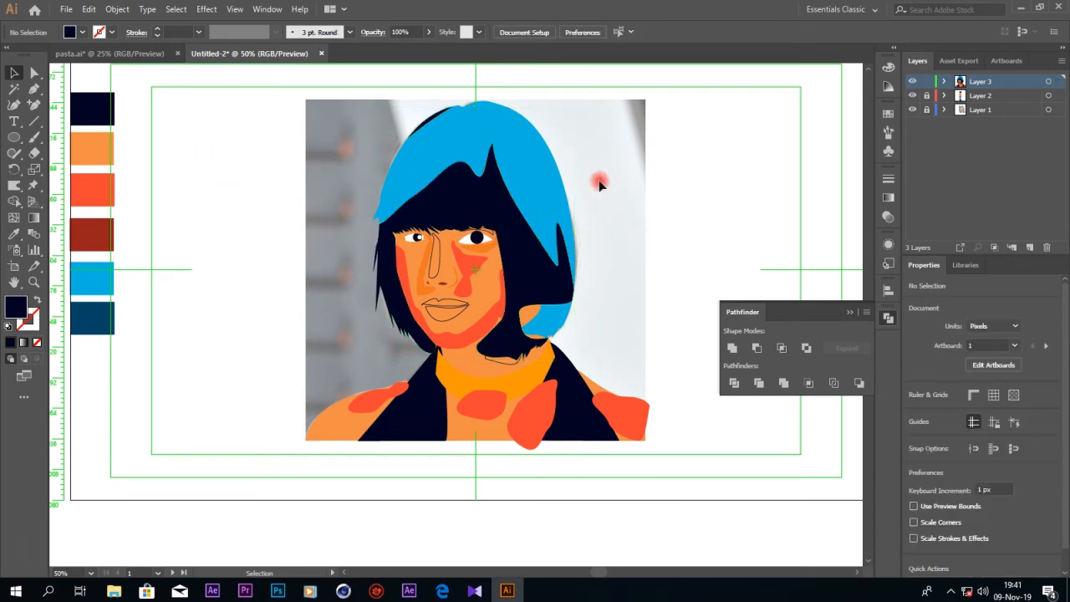
- Fill the full hair shape behind the front group with a lighter navy, hex 222854, based on the darkest swatch
click(521, 209)
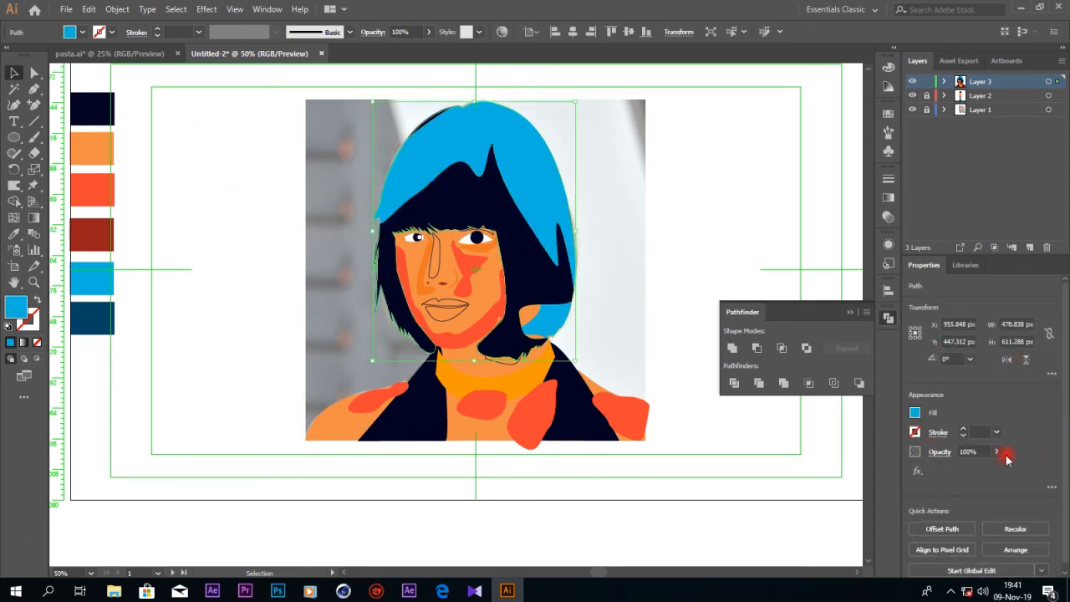
click(14, 235)
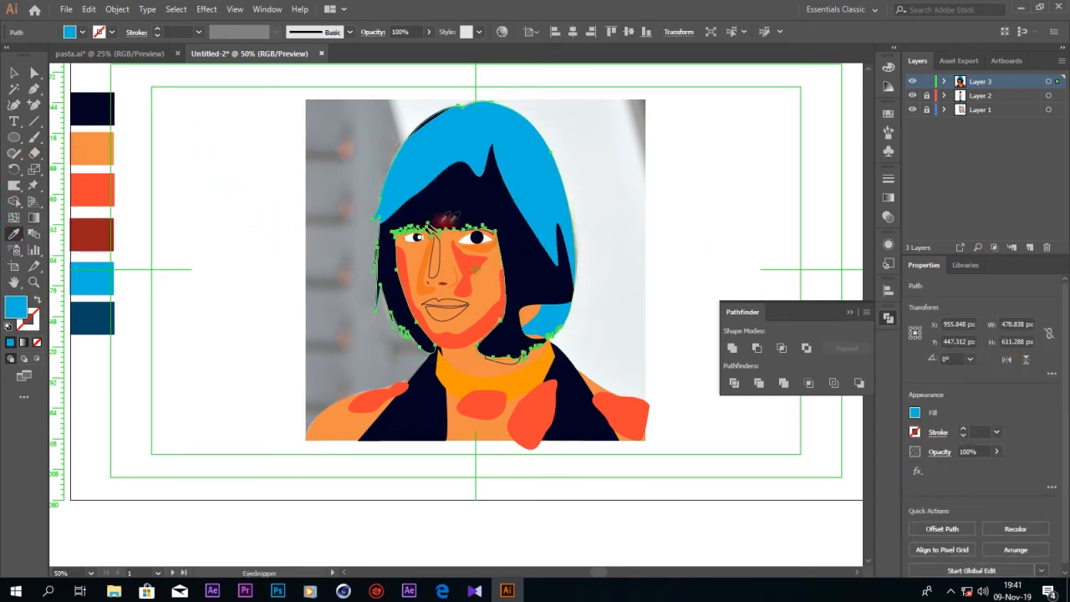
click(91, 109)
double_click(15, 307)
mouse_move(831, 449)
mouse_down()
mouse_move(822, 458)
mouse_move(838, 494)
mouse_up()
click(1052, 386)
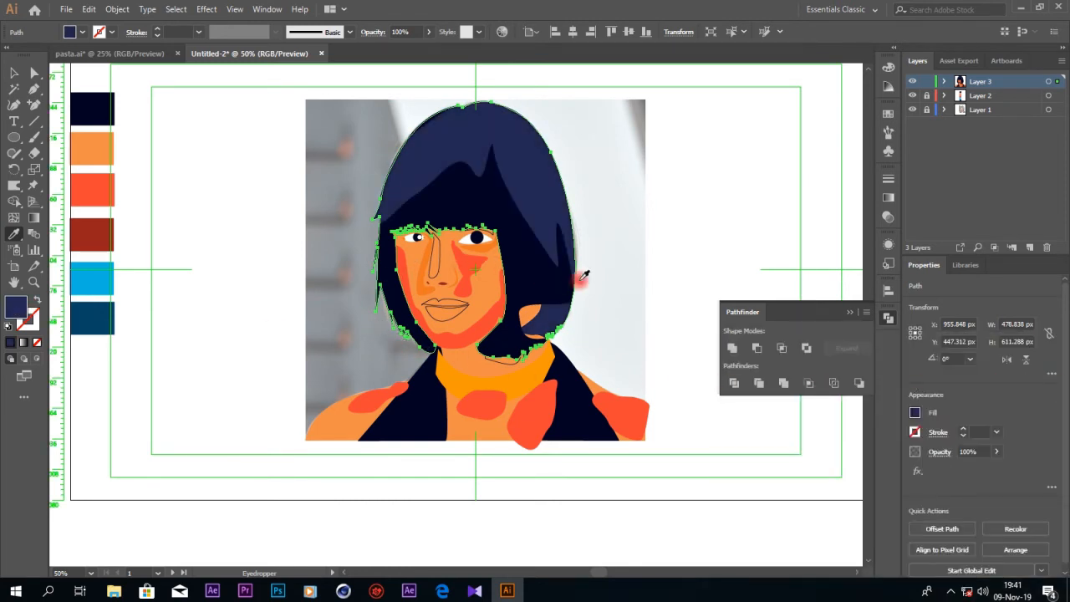
click(14, 73)
click(711, 217)
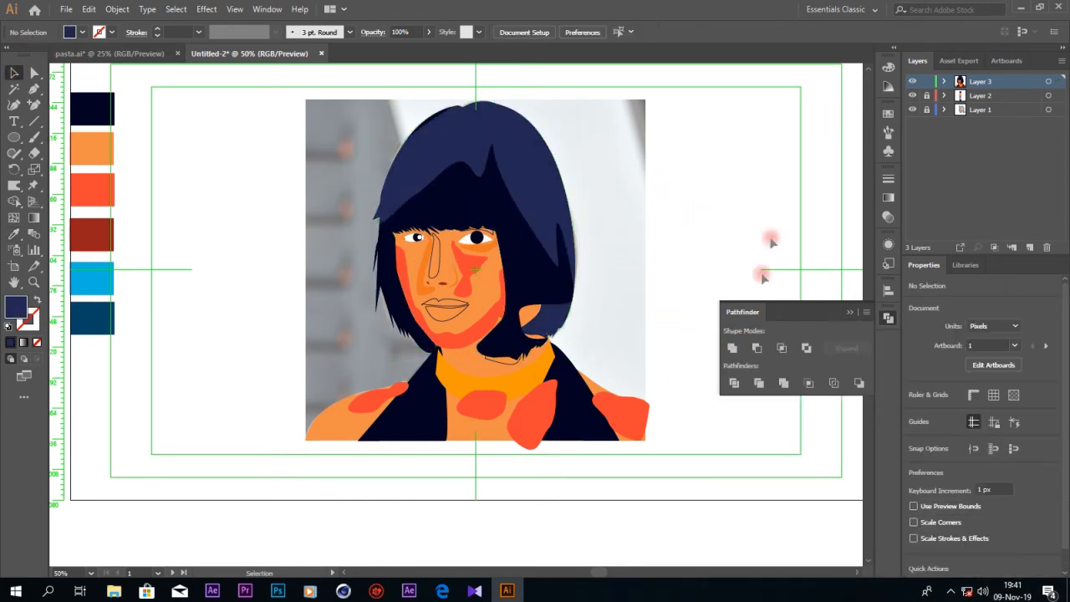
- Draw a closed highlight about 260 by 196 px over the crown with the Pen tool and fill it with a more saturated navy
click(36, 88)
click(456, 148)
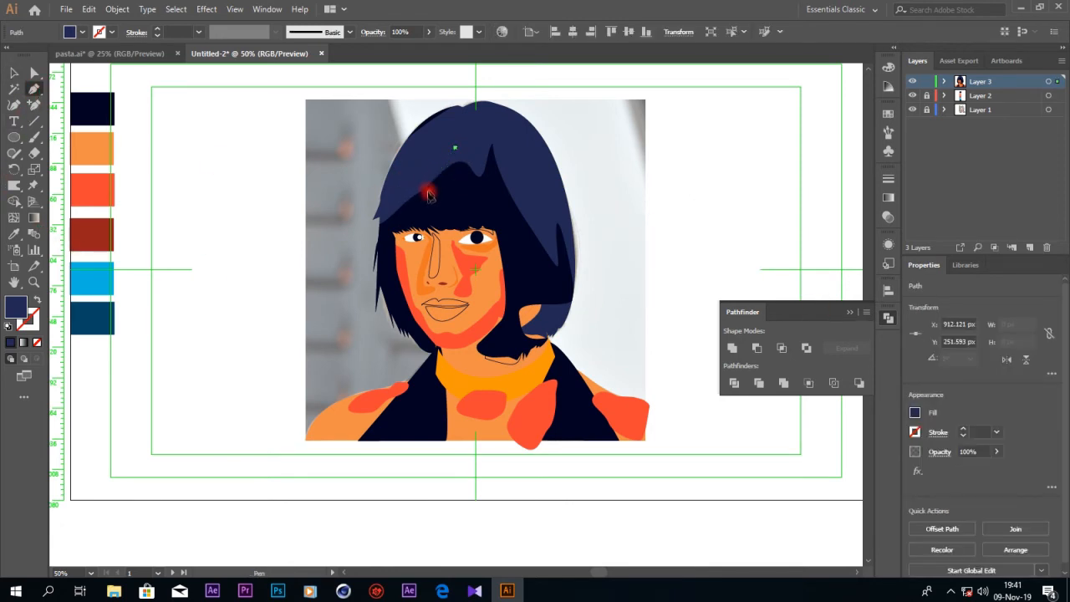
mouse_move(428, 191)
mouse_down()
mouse_move(460, 212)
mouse_move(520, 221)
mouse_move(504, 144)
mouse_move(458, 128)
mouse_up()
click(456, 149)
double_click(14, 307)
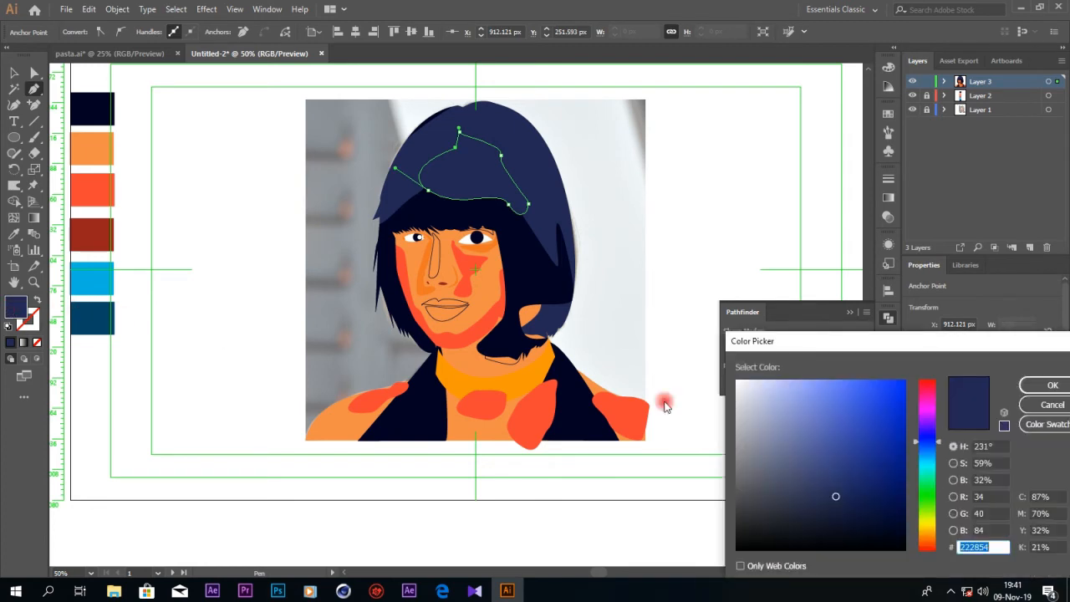
click(865, 496)
click(1051, 384)
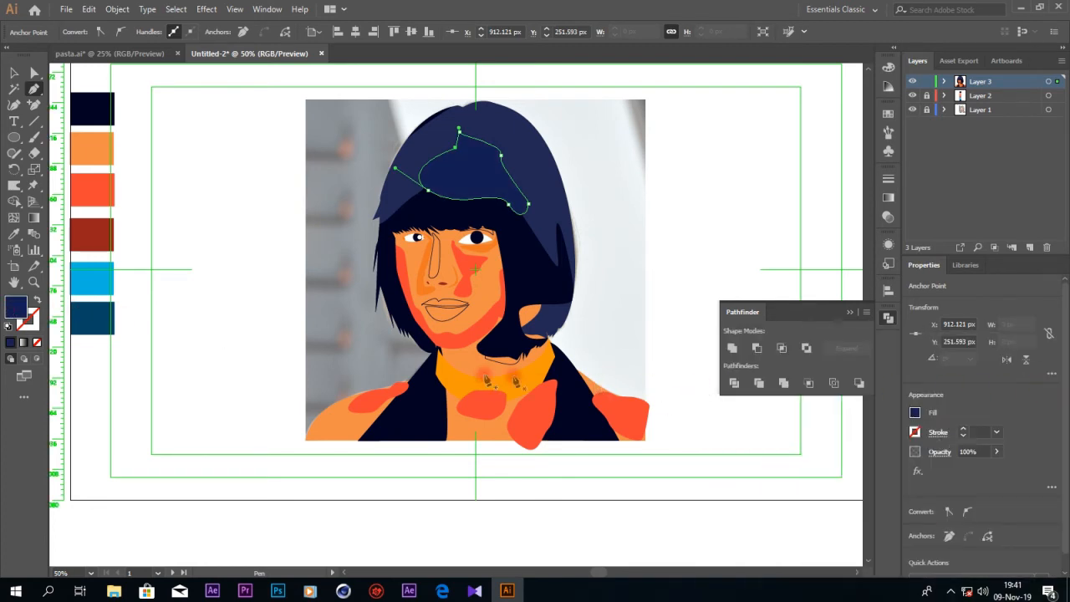
click(13, 74)
click(603, 217)
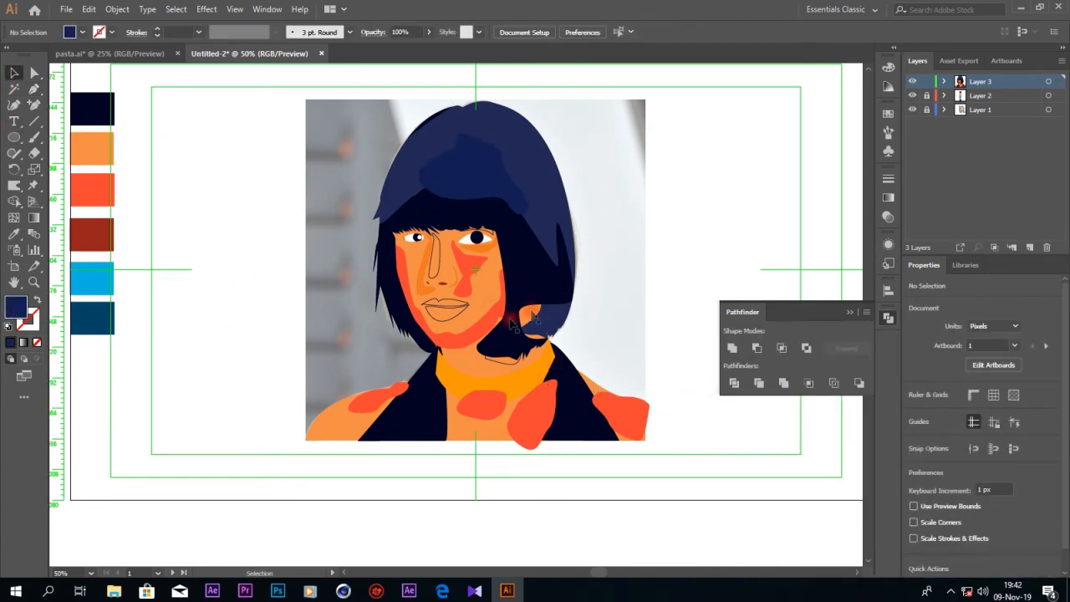
- Adjust the front hair's anchor points at the notch beside the neck and at the outer temple edge to narrow the gaps
scroll(541, 314, down, 2)
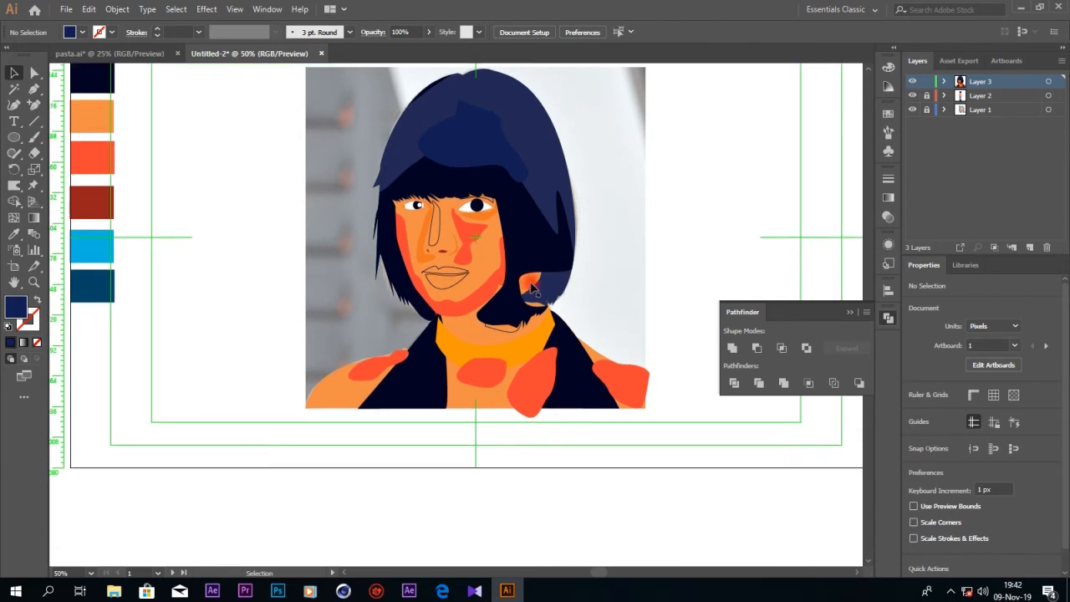
click(533, 289)
click(32, 74)
click(562, 297)
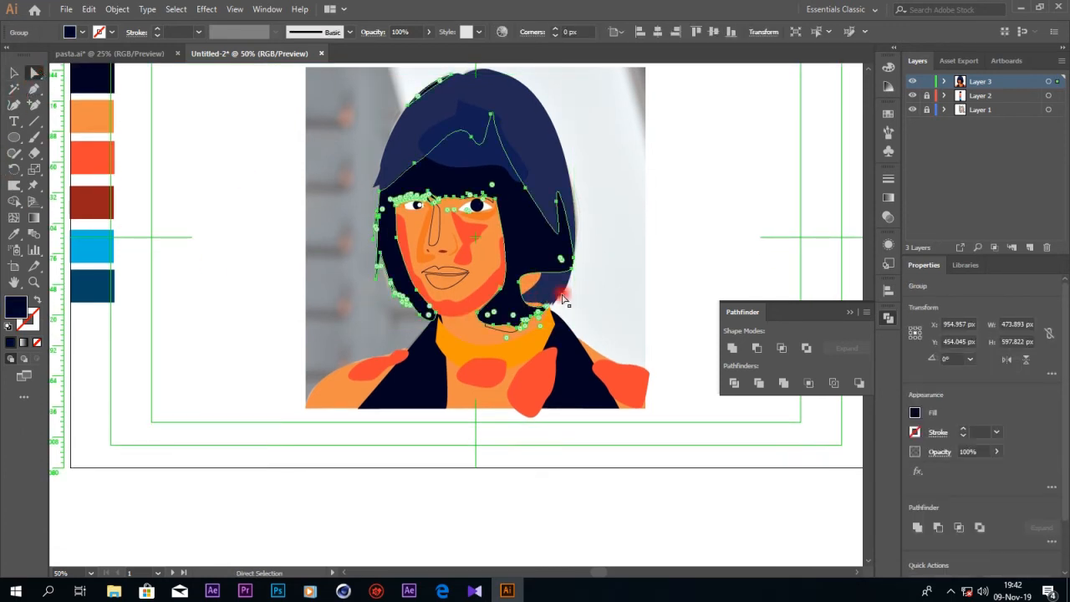
click(541, 289)
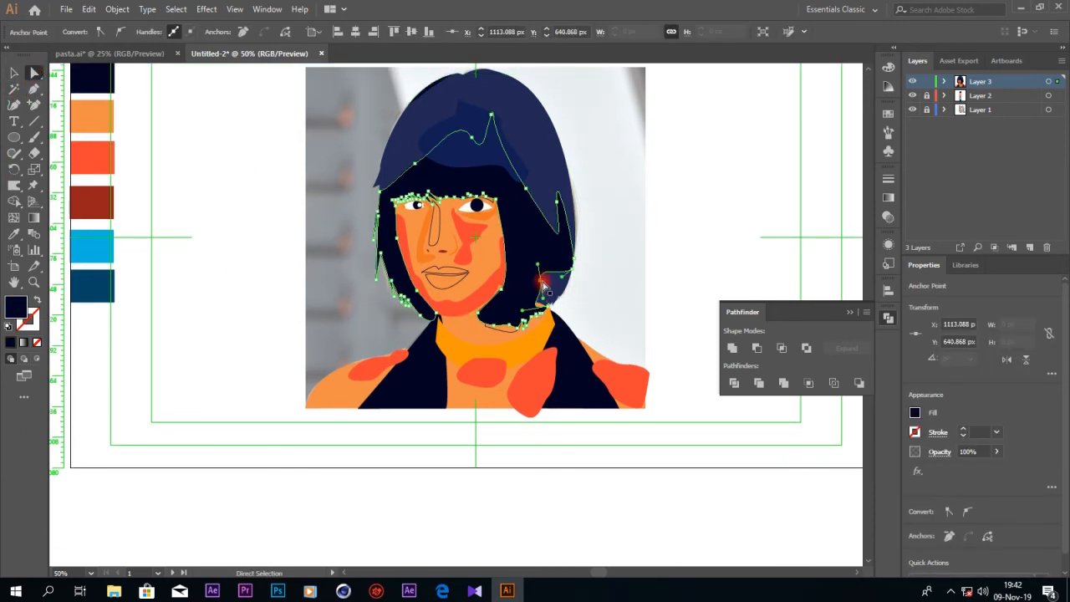
click(380, 199)
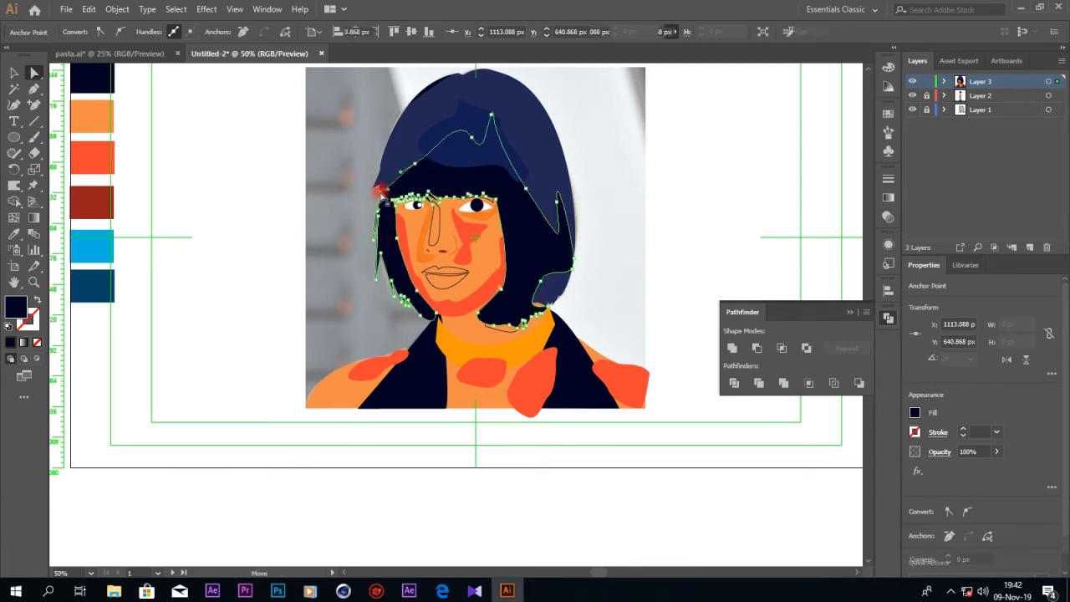
click(650, 285)
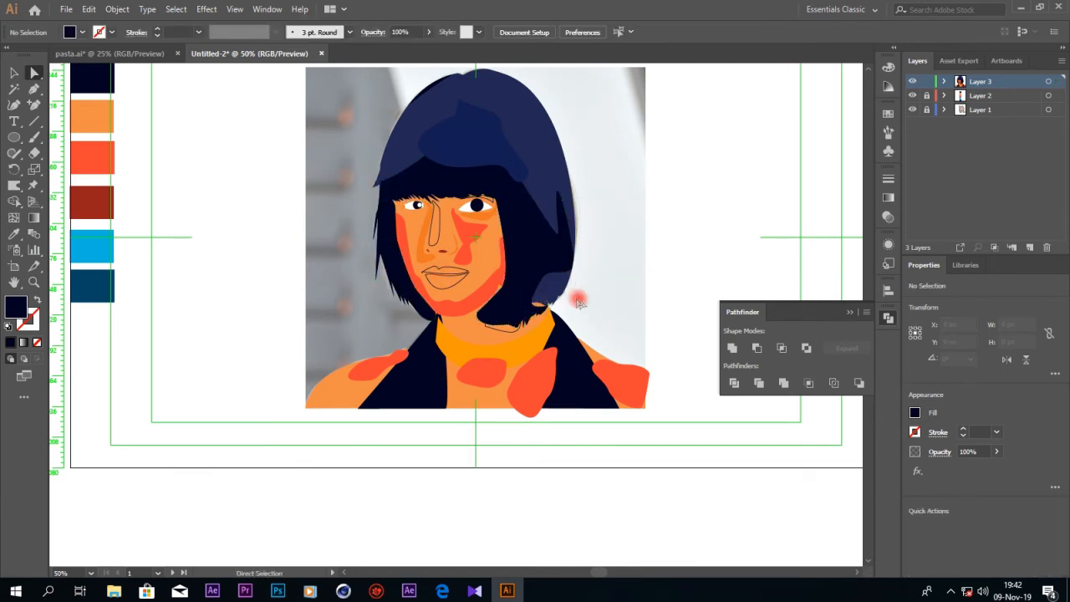
- Bring the full hair shape to the front of the artwork
click(529, 167)
right_click(530, 205)
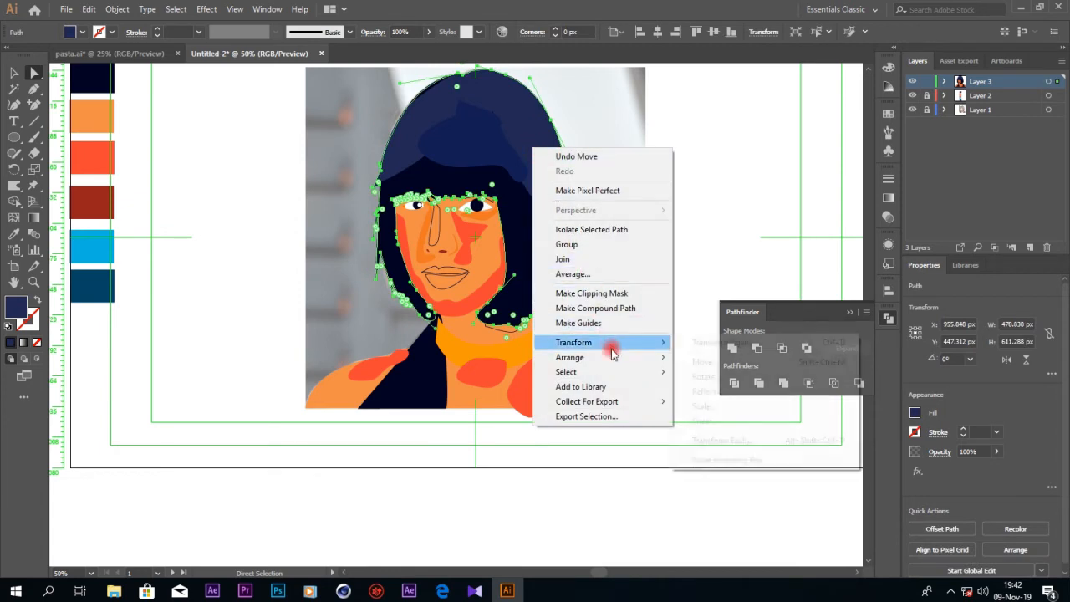
mouse_move(616, 354)
click(690, 371)
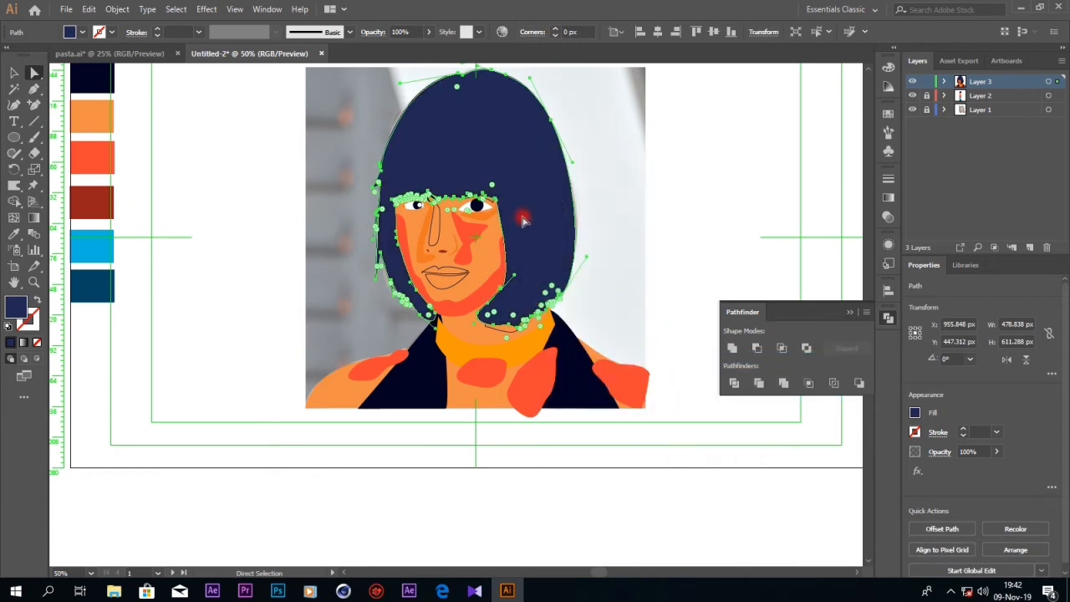
right_click(523, 215)
- Fill the full hair shape with the darkest navy swatch and send it to the back
click(13, 233)
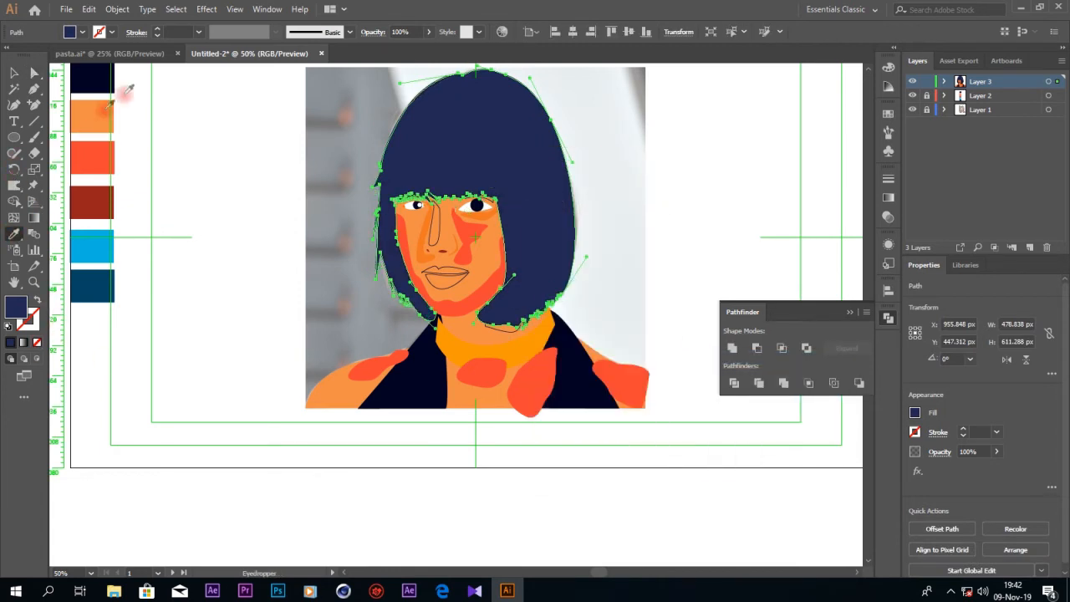
click(96, 77)
click(13, 72)
right_click(506, 173)
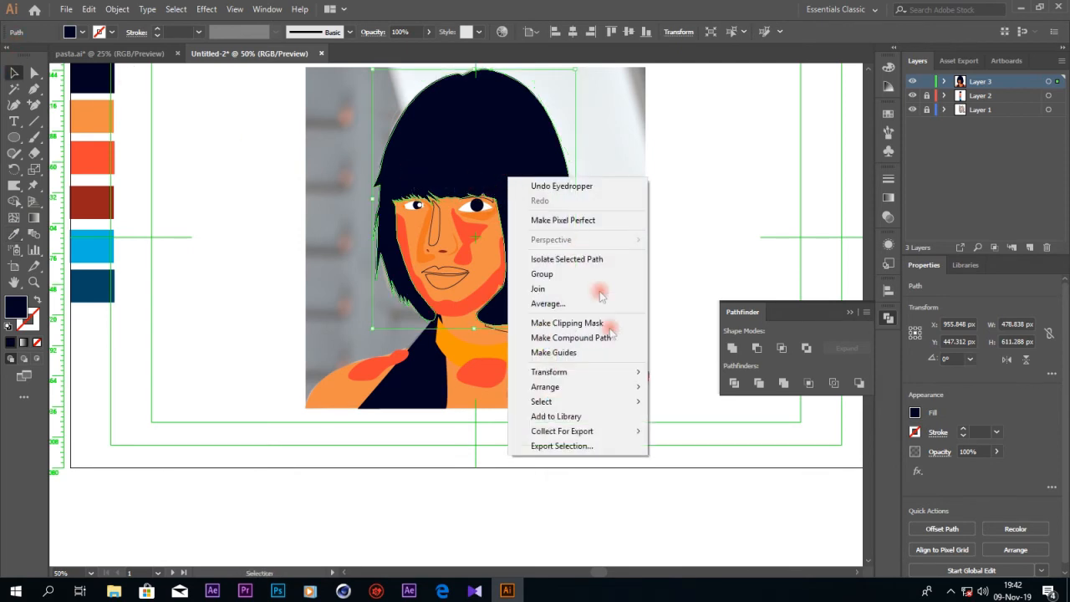
mouse_move(616, 384)
click(696, 431)
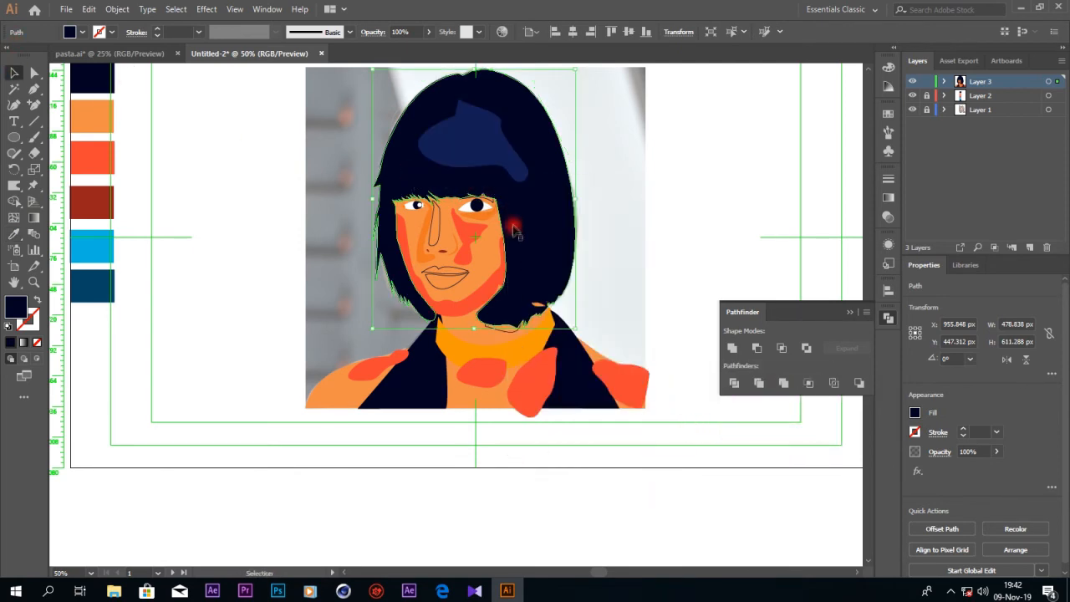
- Bring the cut front hair group to the front, keeping the full hair path in Layer 3 hidden only during the change
click(944, 82)
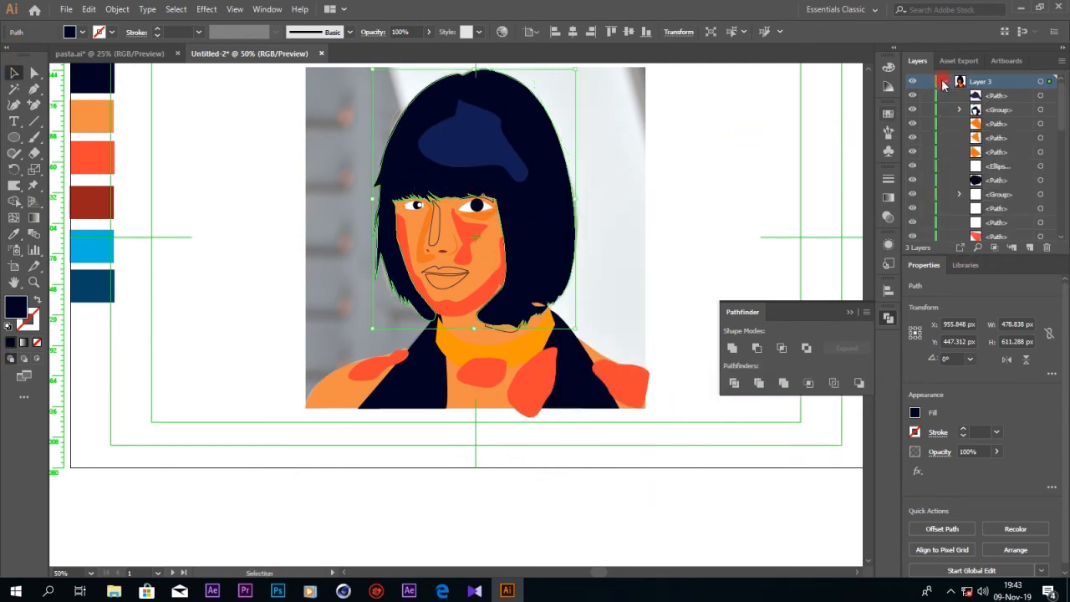
scroll(1052, 180, down, 8)
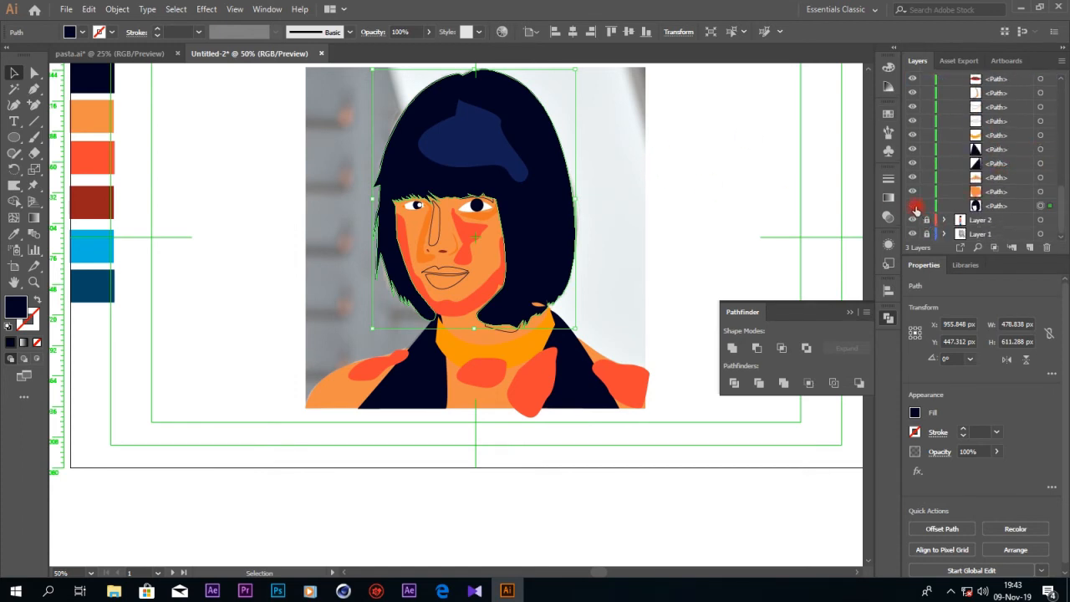
click(912, 206)
right_click(511, 208)
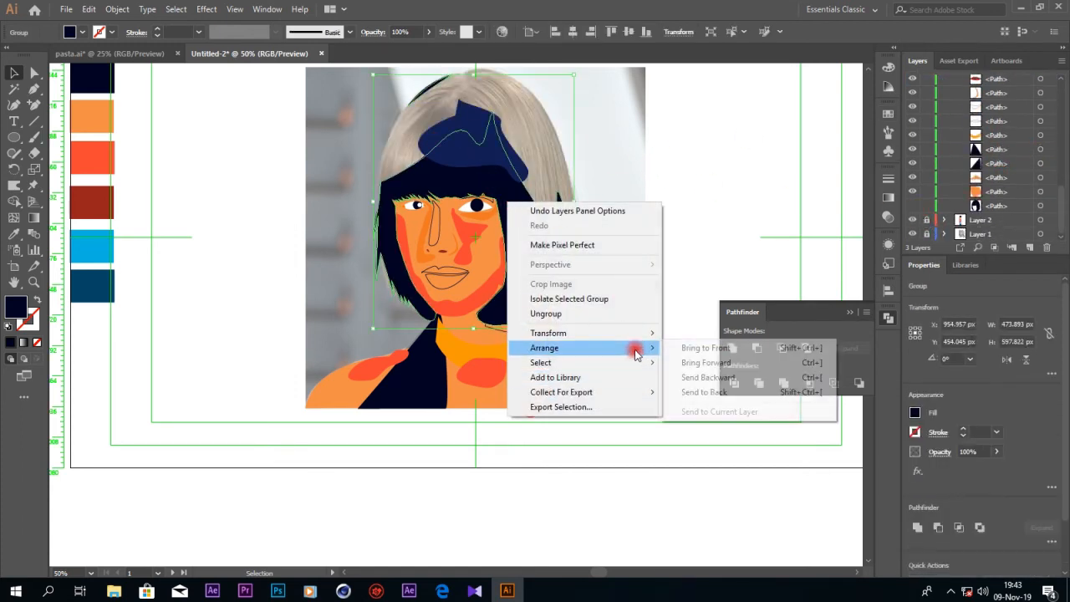
click(694, 344)
click(911, 205)
- Bring the blue crown highlight to the front, above the cut hair group
click(465, 119)
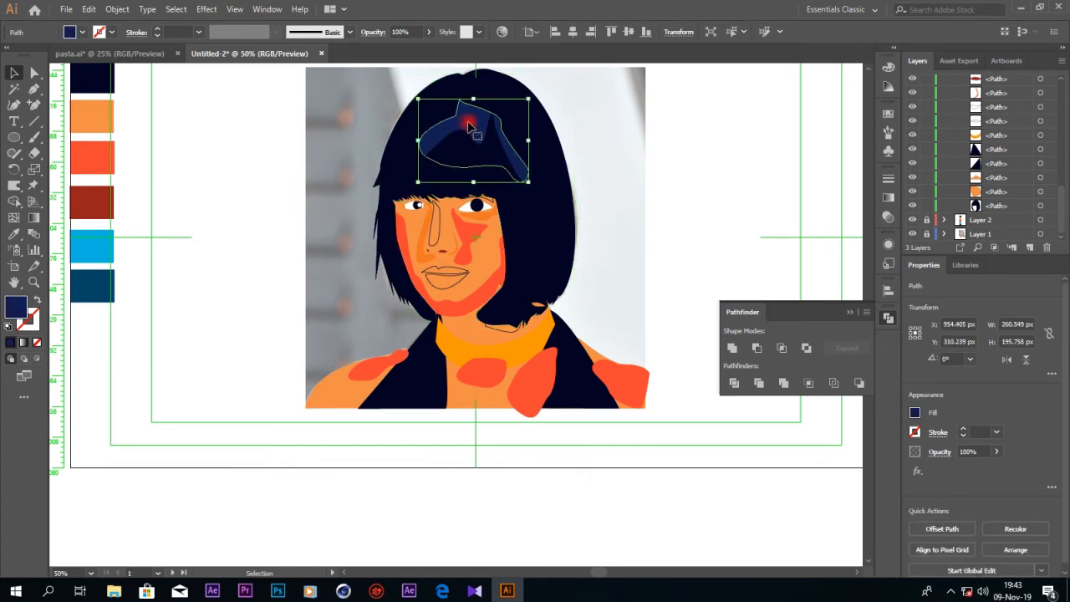
right_click(467, 124)
click(660, 331)
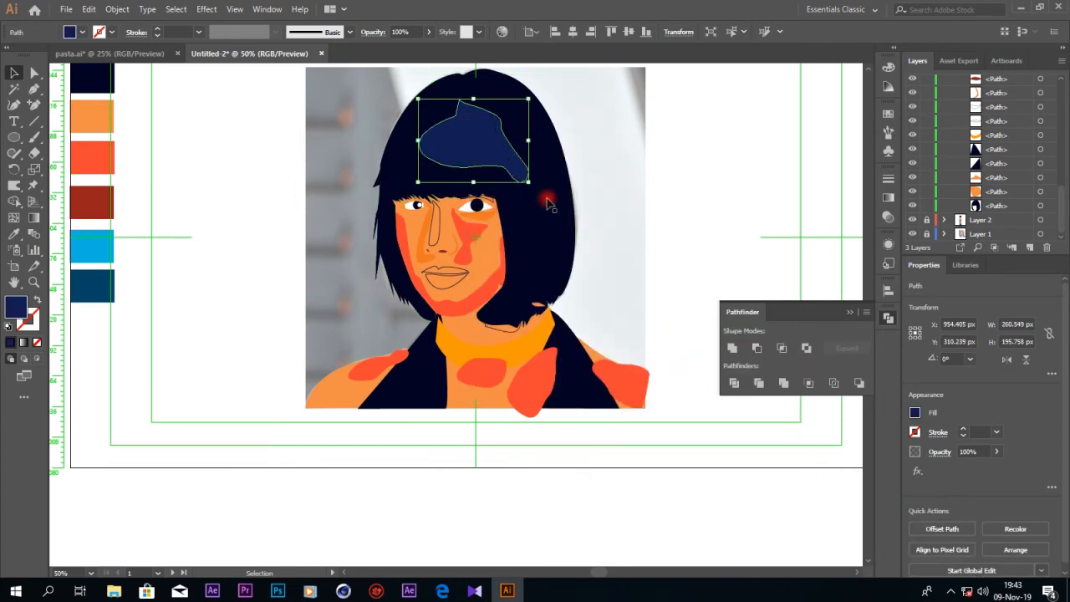
- Recolour the cut front hair group with the dark navy fill 0A1035
click(524, 220)
double_click(23, 299)
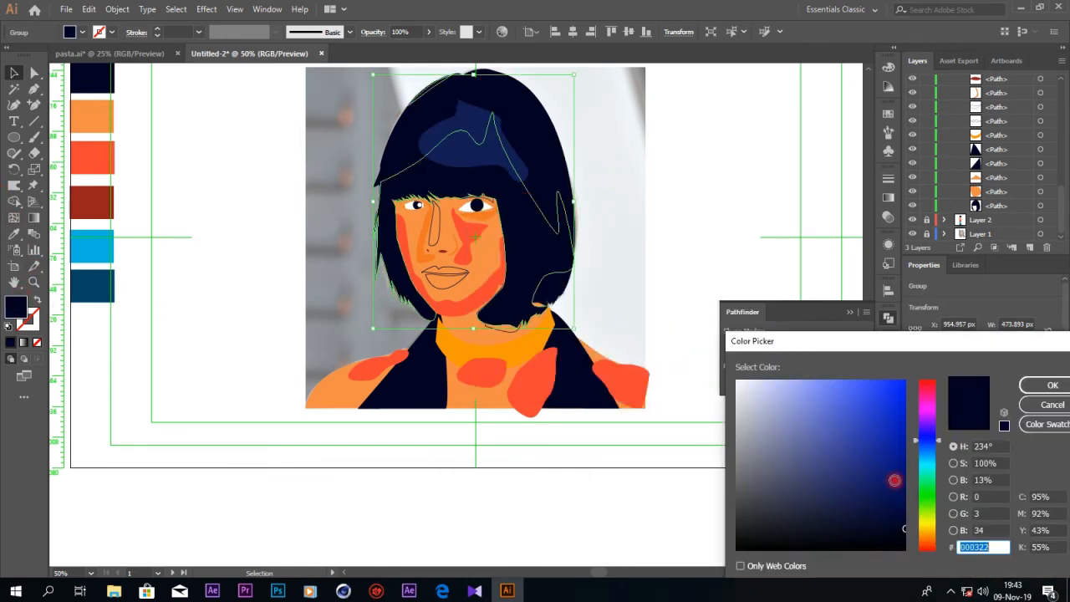
click(842, 467)
click(855, 499)
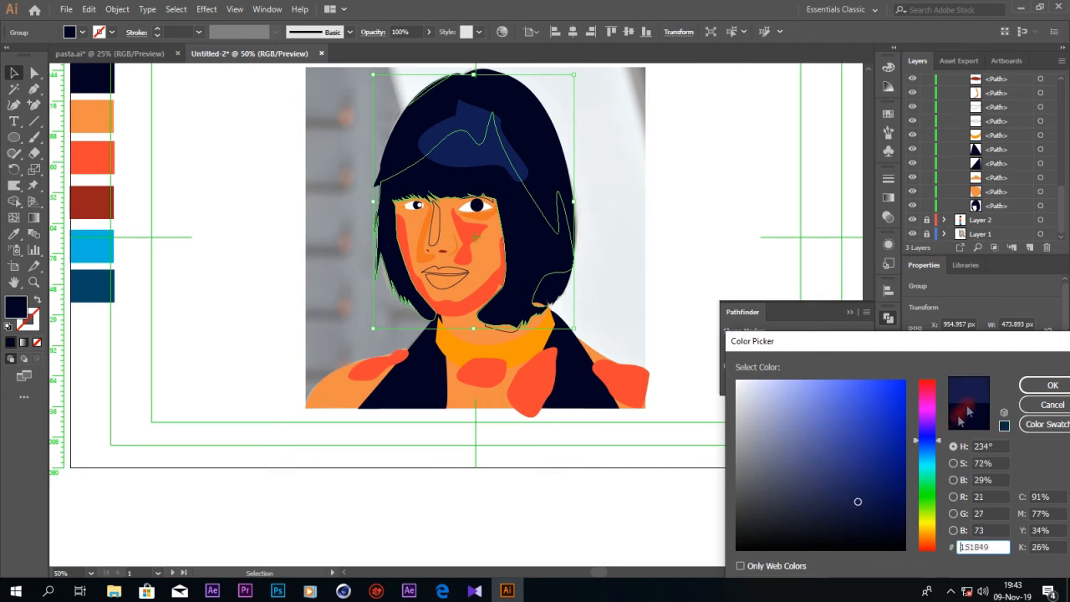
click(1053, 385)
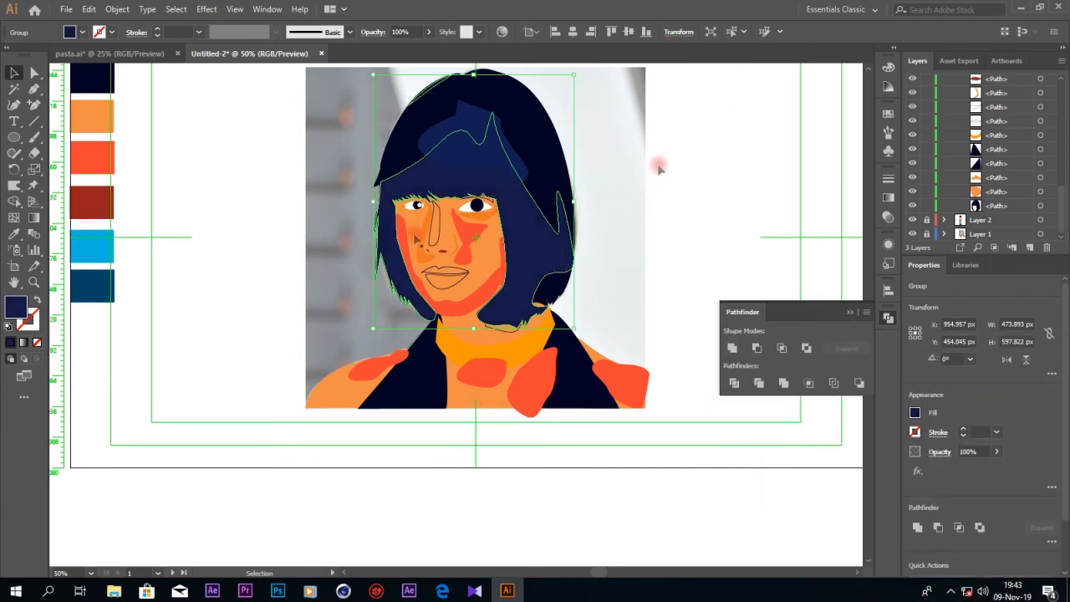
double_click(19, 306)
click(864, 511)
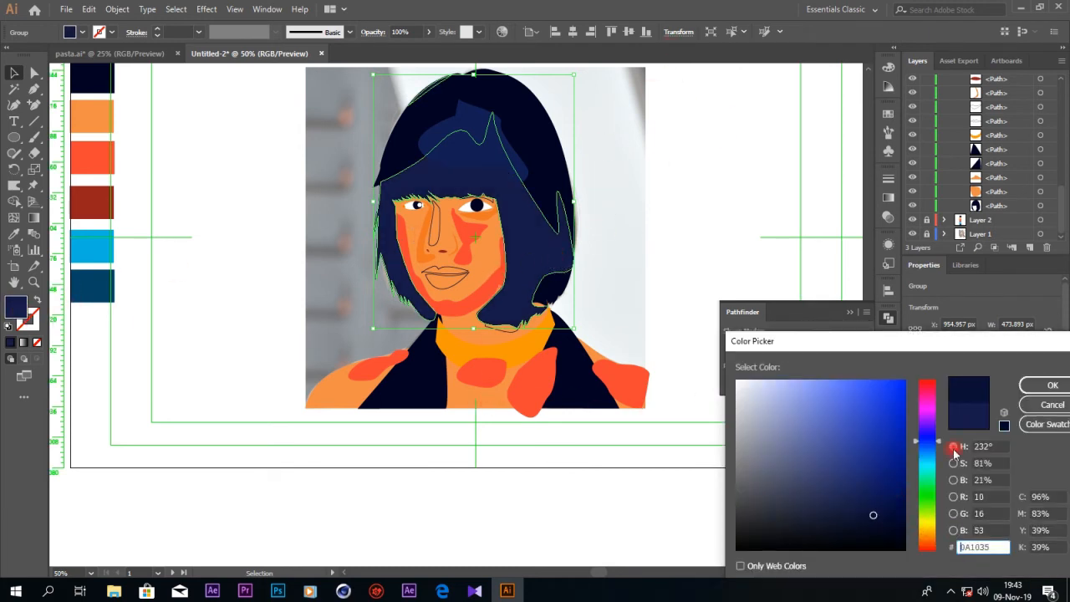
click(1052, 384)
click(421, 413)
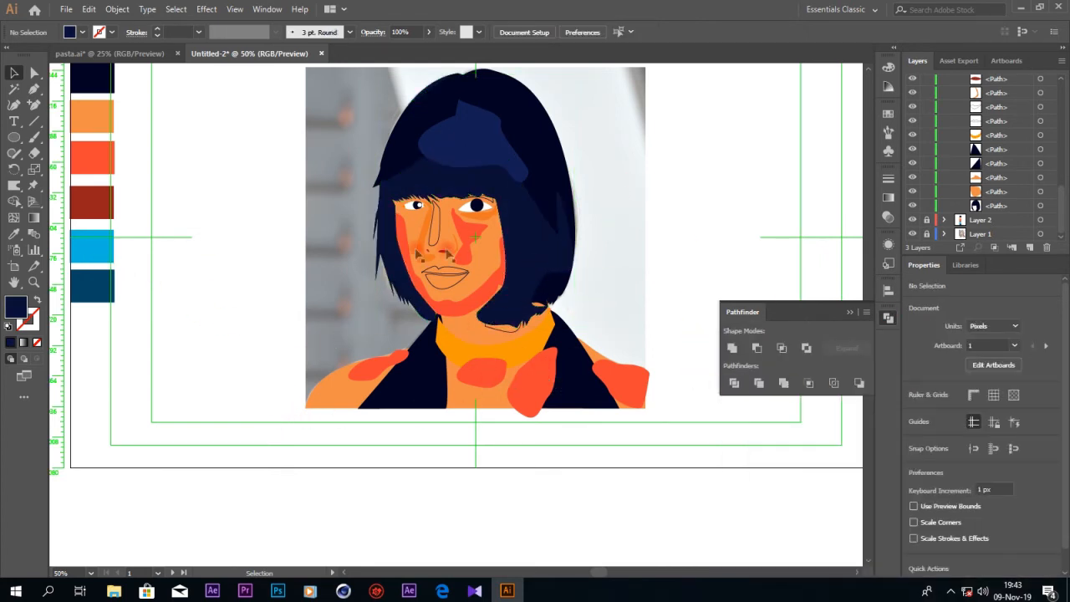
- Draw a narrow closed hair strand beside the left edge of the face with the Pen tool and fill it with the darkest navy
click(33, 91)
click(384, 203)
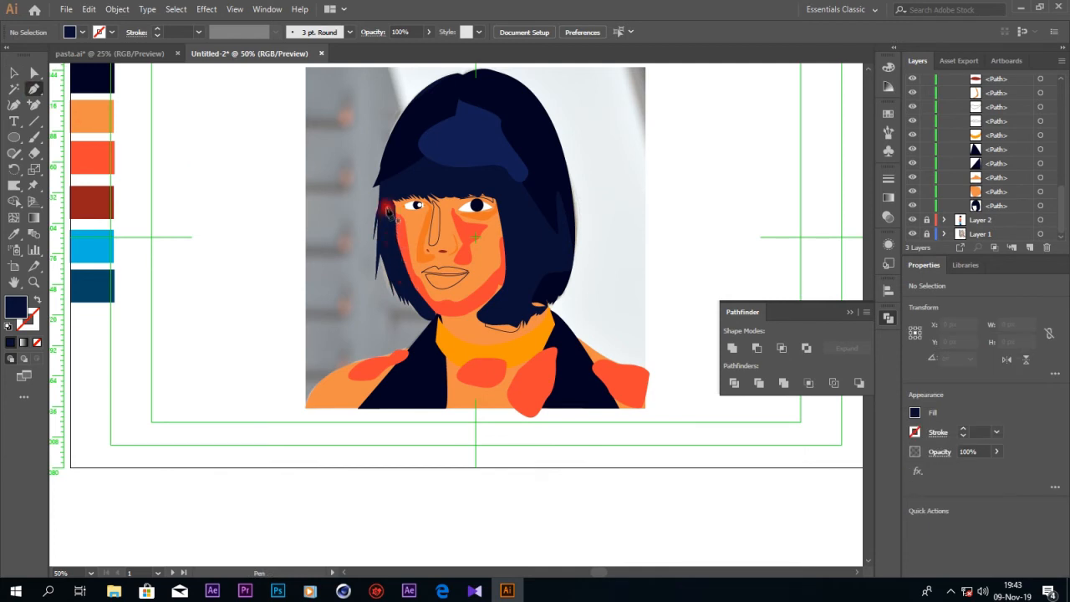
mouse_move(399, 288)
mouse_down()
mouse_move(414, 302)
mouse_move(418, 292)
mouse_up()
click(422, 308)
click(397, 236)
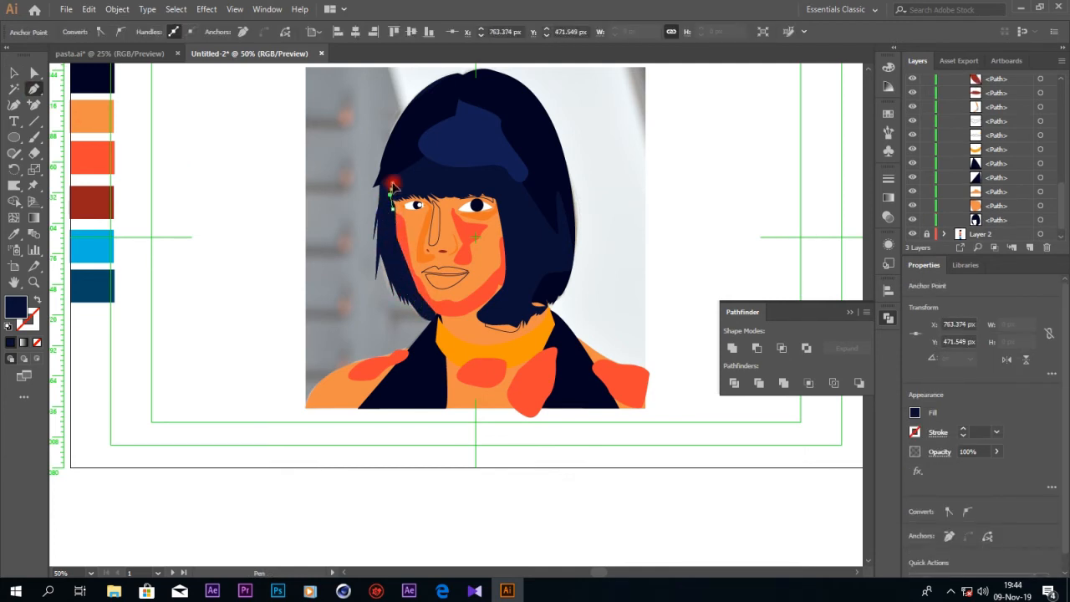
click(383, 157)
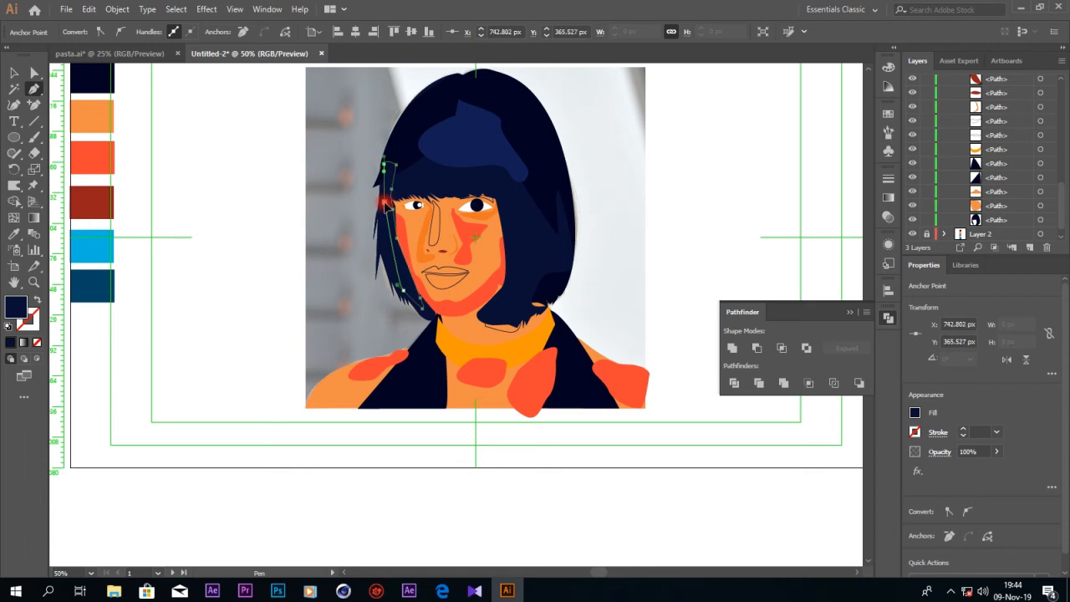
click(384, 204)
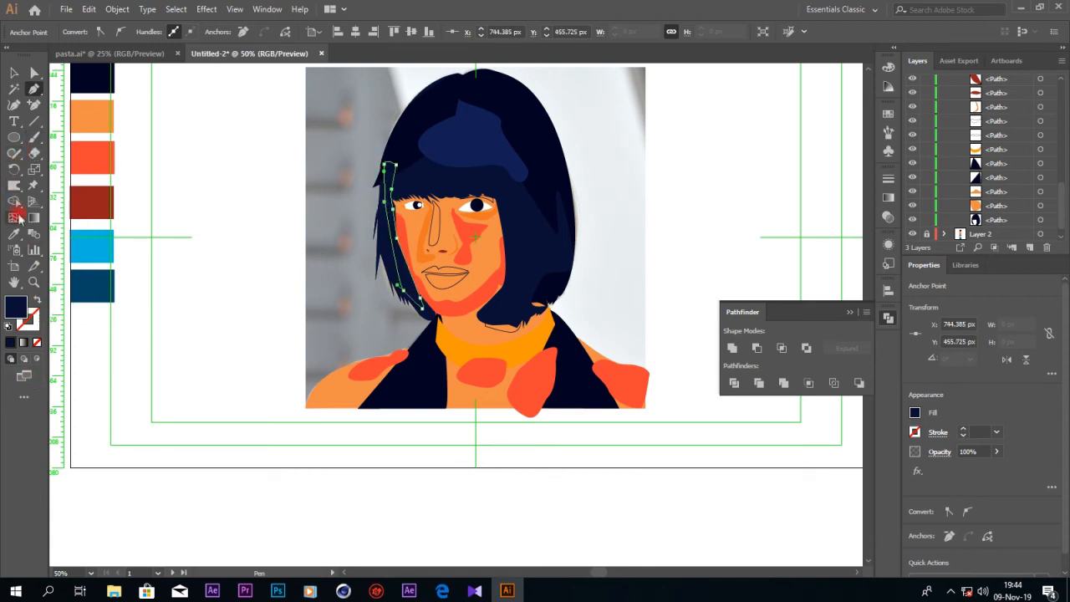
click(14, 233)
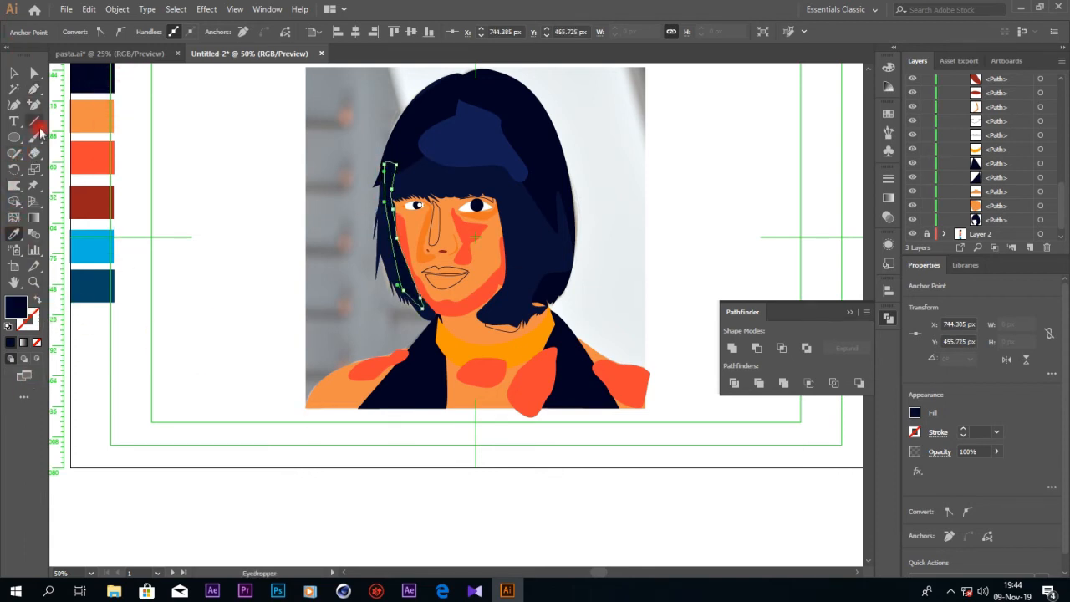
- Draw a slim vertical darkest-navy strand in the hair to the right of the face with the Pen tool
key(p)
click(528, 186)
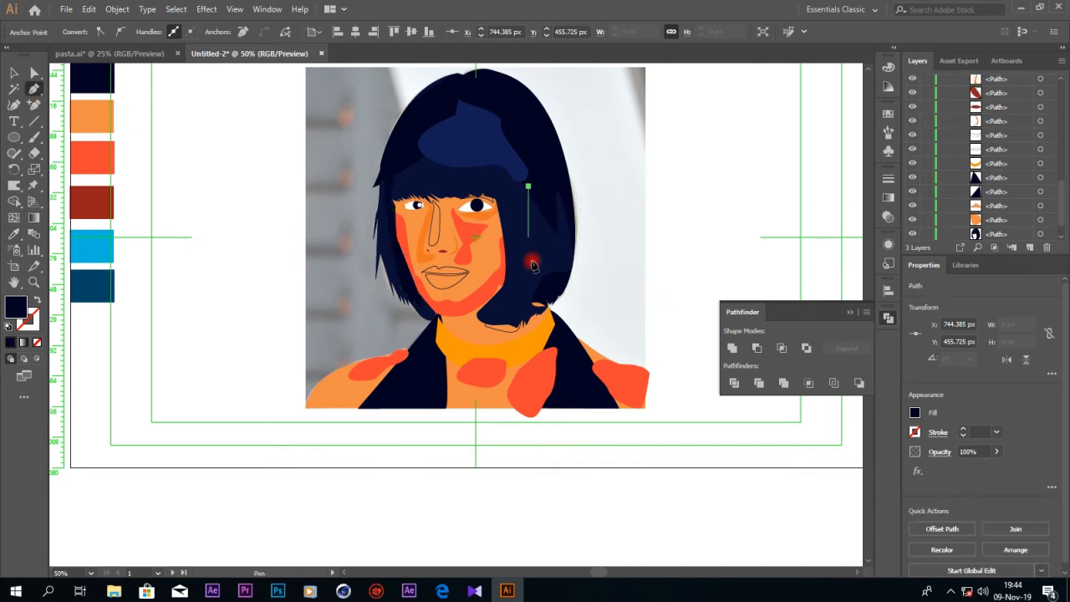
drag(524, 259, 532, 280)
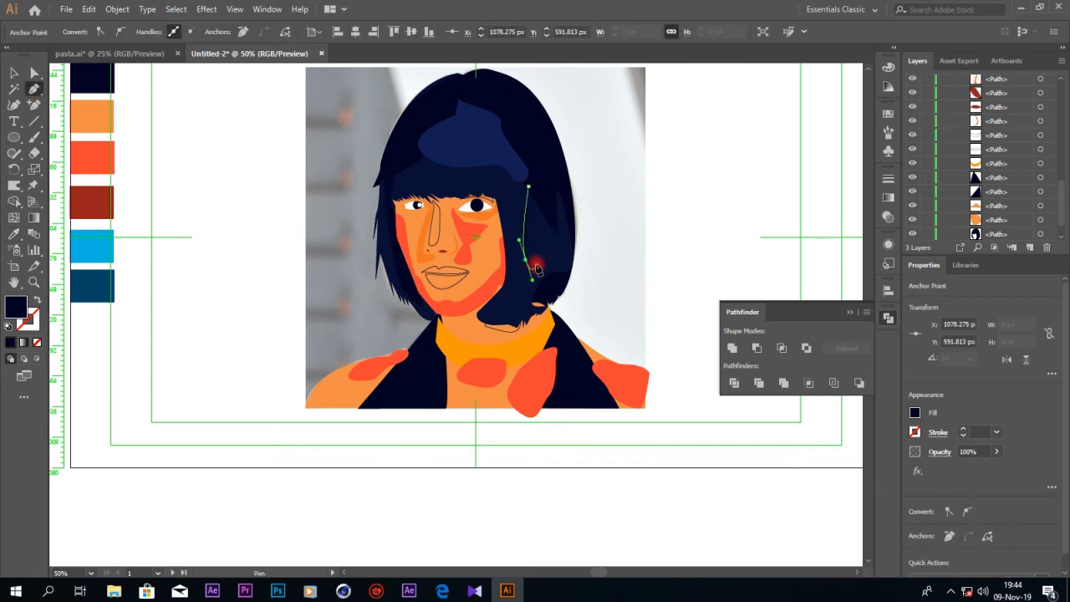
click(541, 209)
click(541, 167)
click(528, 186)
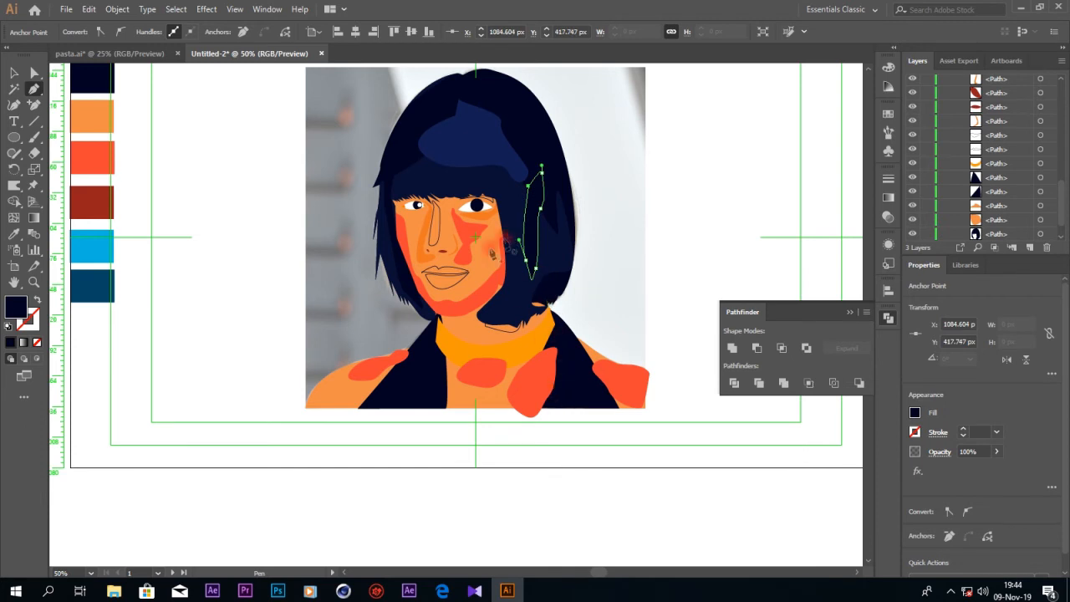
- Draw a closed darkest-navy shape over the fringe and the left part of the blue crown highlight
click(415, 158)
drag(444, 190, 452, 188)
click(488, 179)
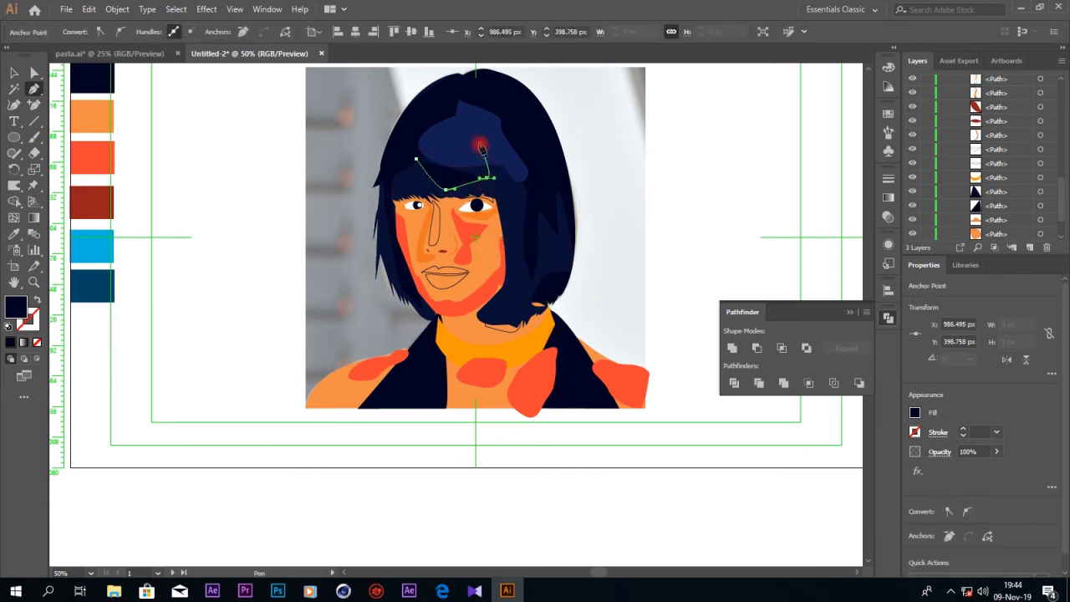
click(477, 138)
drag(460, 100, 463, 94)
click(422, 118)
click(424, 115)
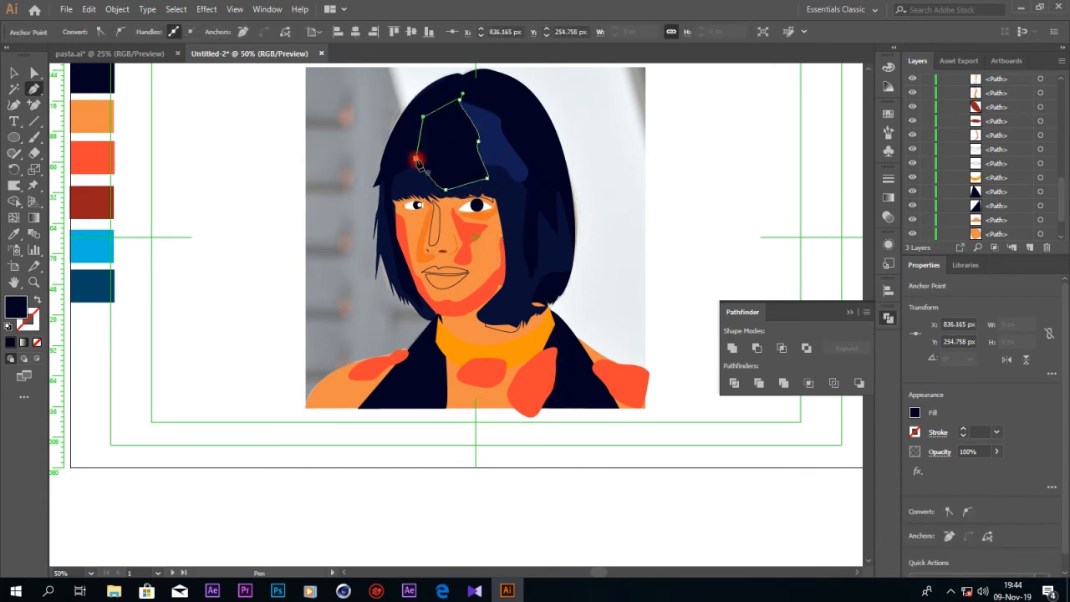
- Draw a small triangular darkest-navy shape in the lower hair beside the right side of the jaw
click(544, 288)
click(504, 290)
click(523, 311)
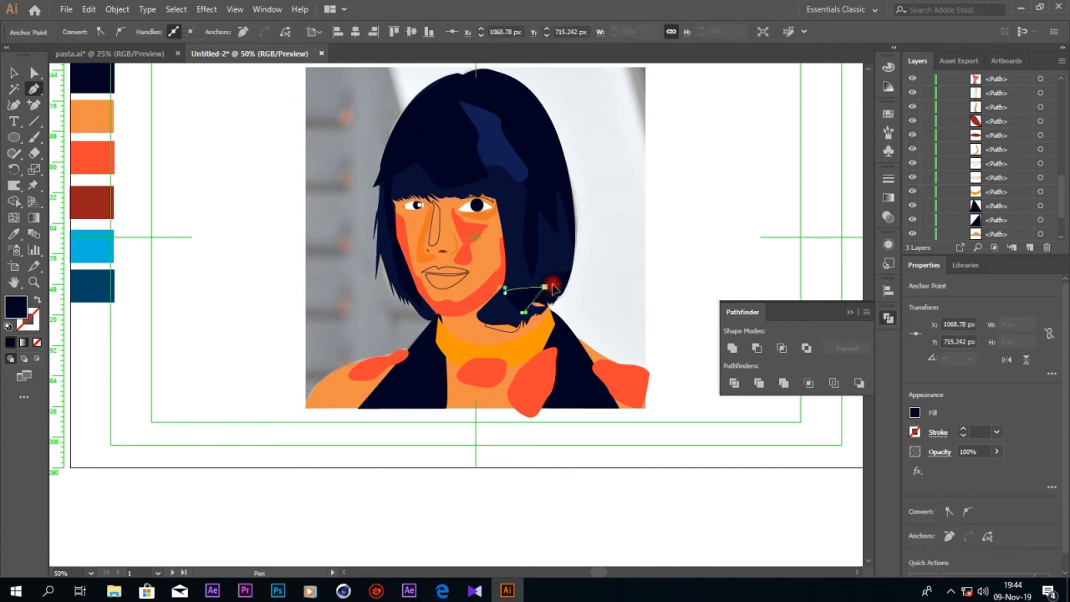
click(543, 288)
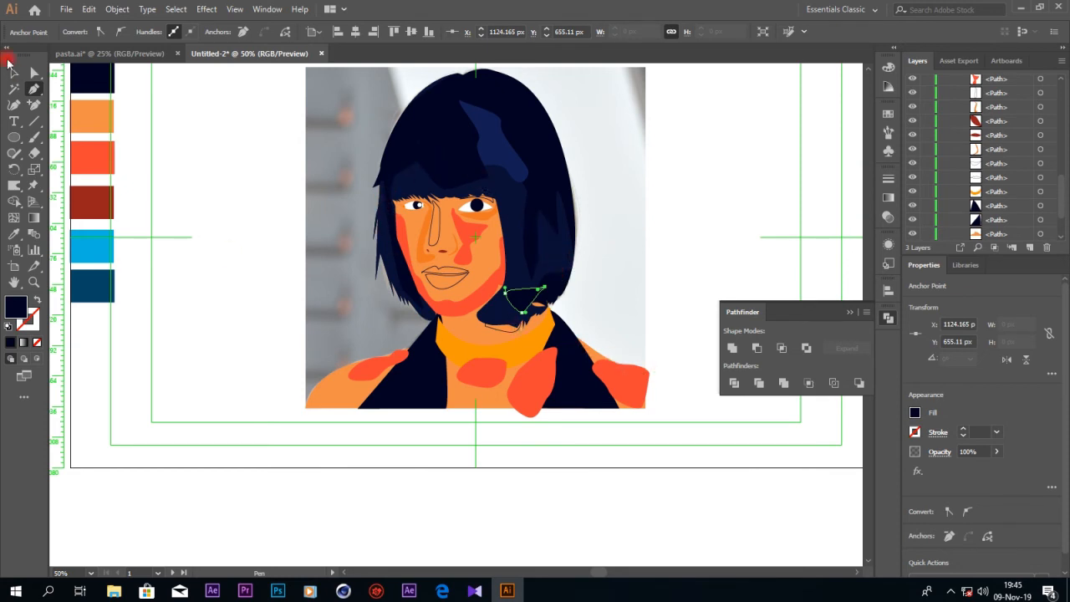
- Reshape the lower edge of the red-orange shadow on the left shoulder by moving its anchor point
key(a)
click(398, 377)
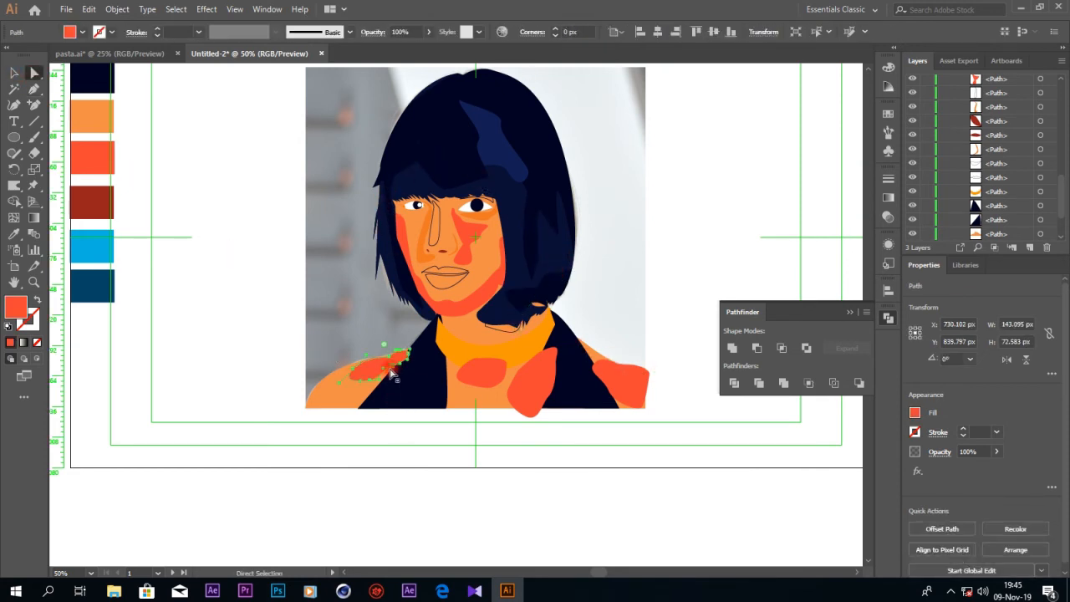
click(392, 369)
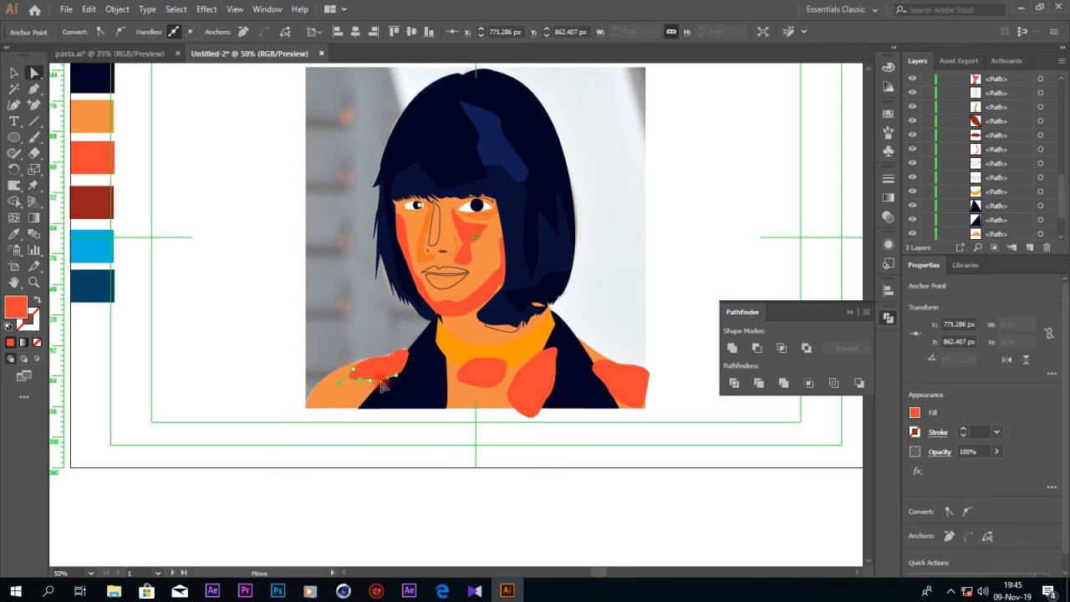
click(425, 392)
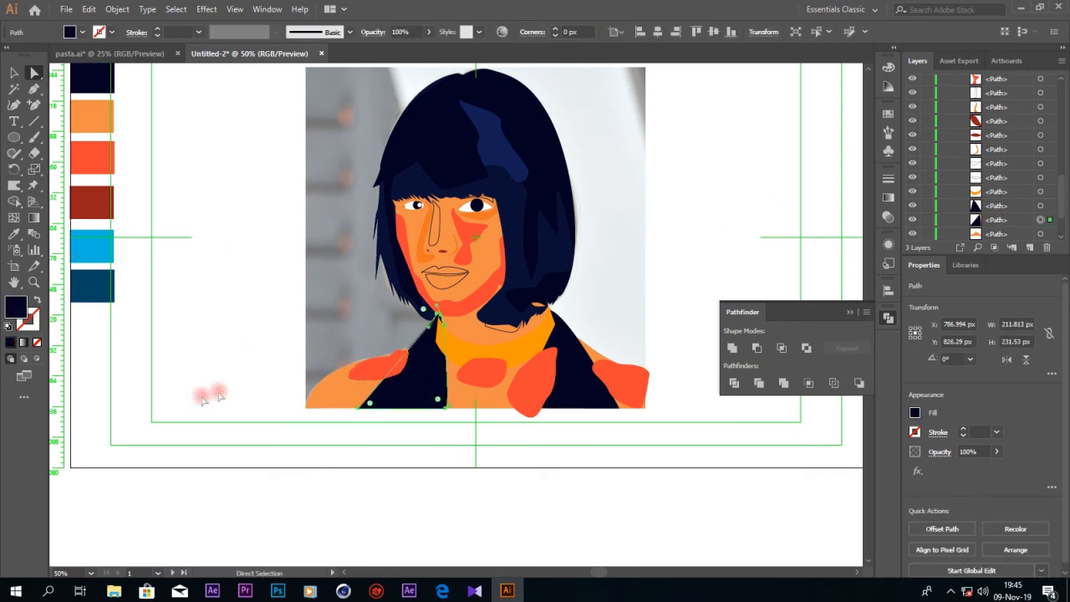
- Move the red-orange shadow paths of the right shoulder, throat and chest below the dark lapels in the layer order
click(378, 369)
scroll(1036, 209, up, 3)
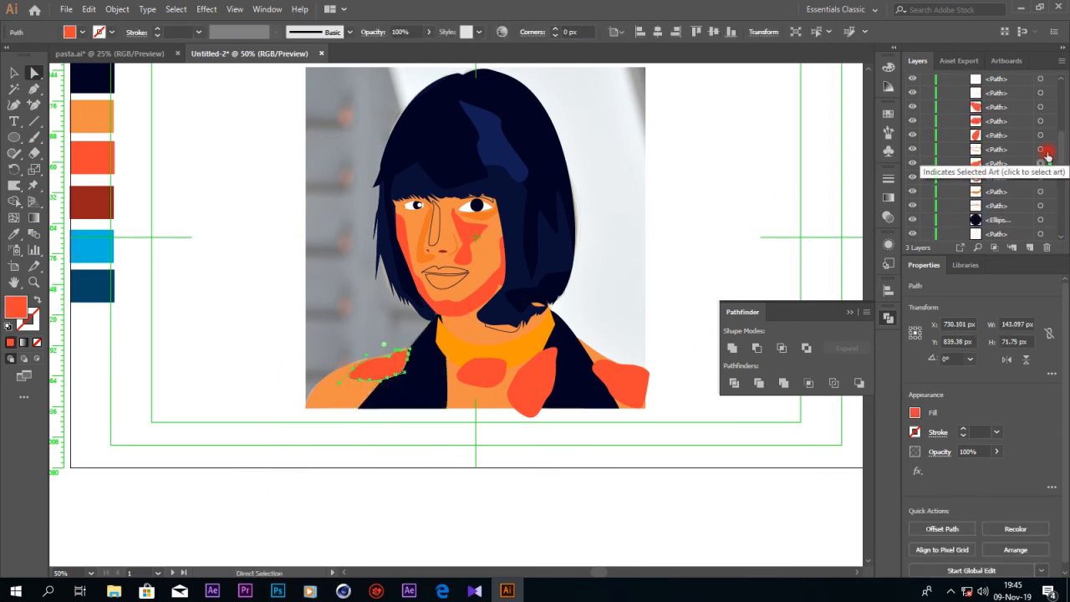
click(997, 108)
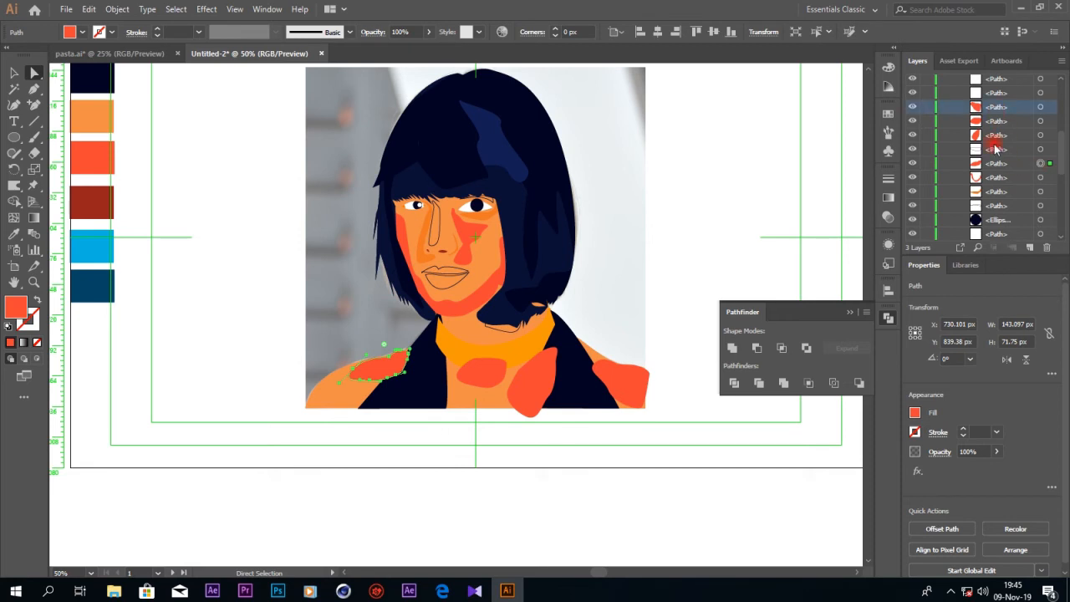
click(986, 123)
click(913, 121)
click(912, 122)
click(976, 109)
shift+click(991, 135)
drag(991, 112, 1000, 213)
scroll(999, 196, down, 1)
- Move the left shoulder's red-orange shadow path below both dark lapels in the layer order
click(997, 150)
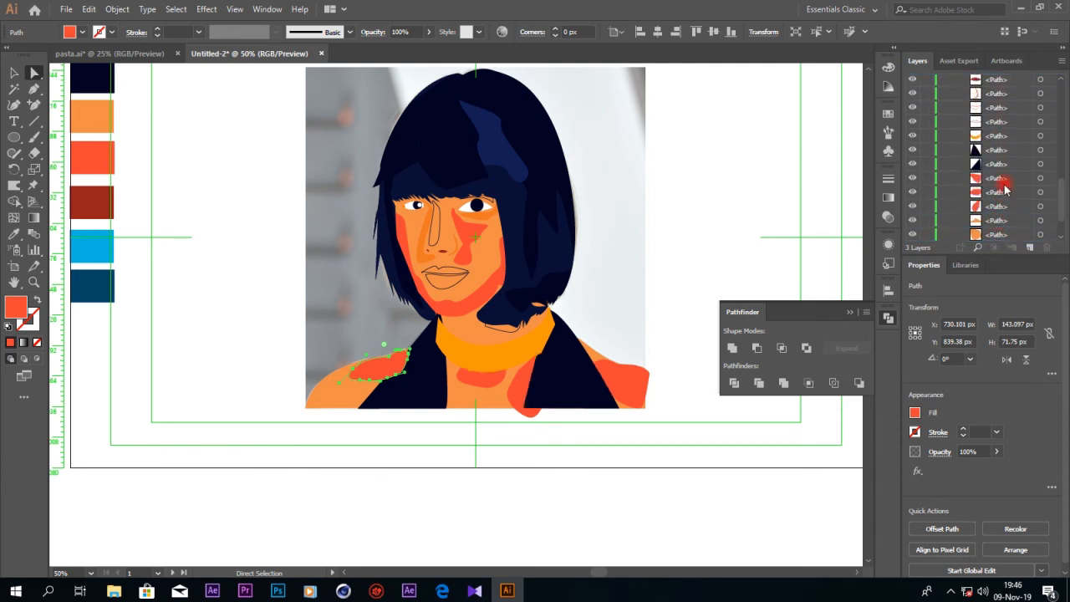
click(1000, 187)
click(986, 154)
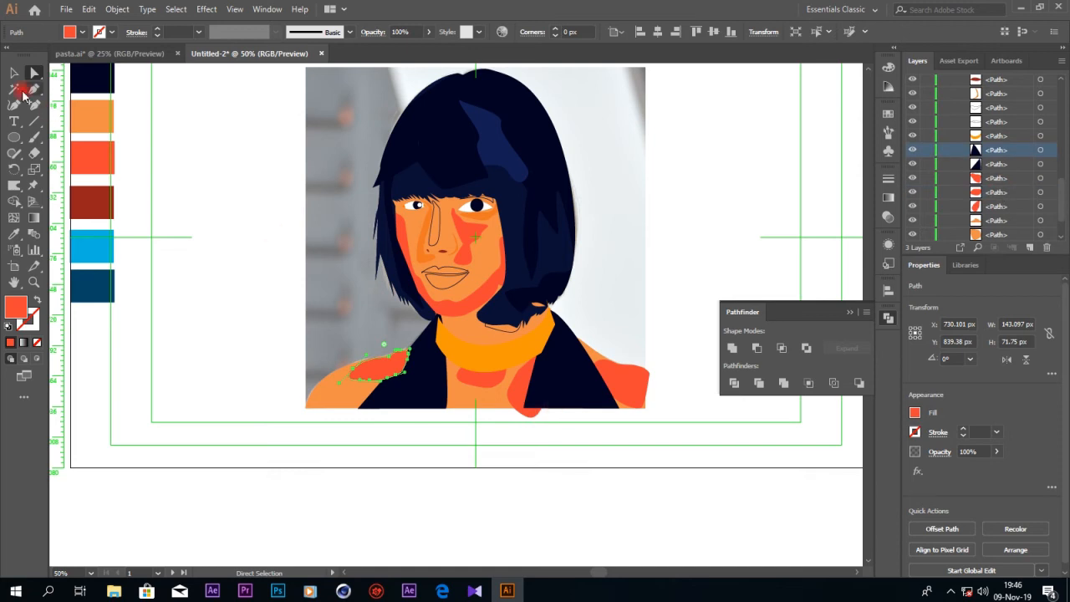
click(14, 73)
click(571, 465)
click(387, 373)
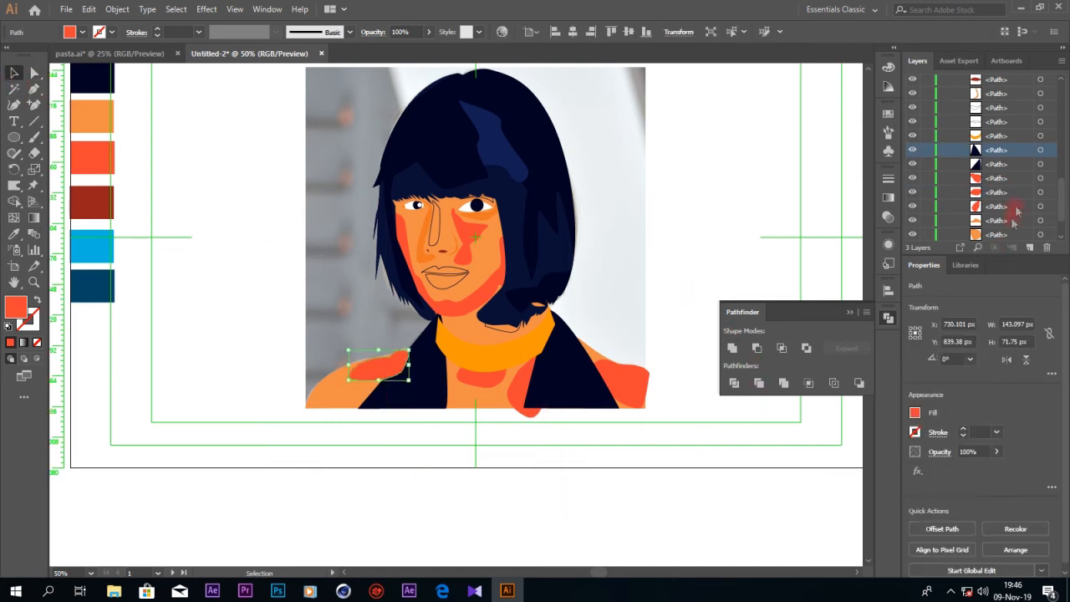
click(977, 247)
mouse_move(996, 154)
mouse_down()
mouse_move(995, 239)
mouse_move(997, 142)
mouse_move(1006, 230)
mouse_move(1005, 155)
mouse_up()
scroll(996, 225, down, 2)
scroll(1005, 226, down, 2)
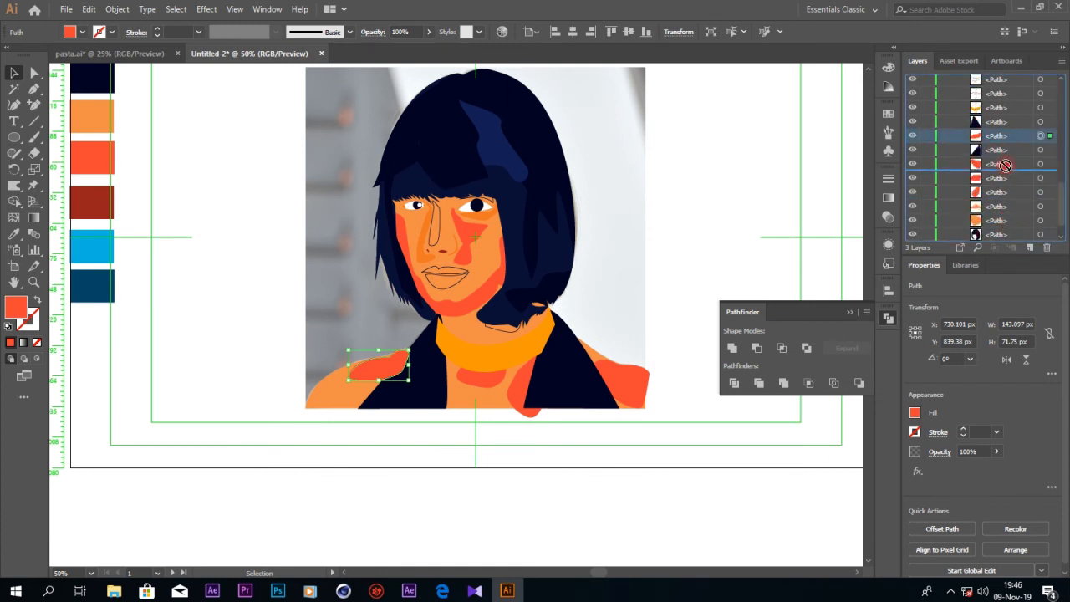
- Shift the right shoulder's red-orange shadow slightly inward so it stays within the photo's edge
click(544, 362)
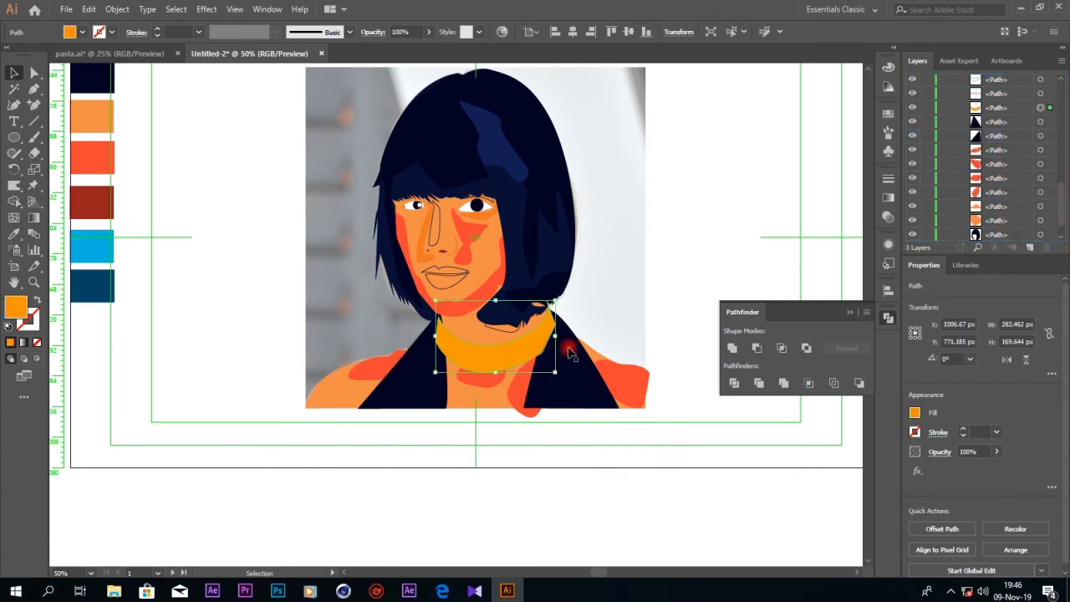
click(617, 393)
drag(624, 389, 631, 385)
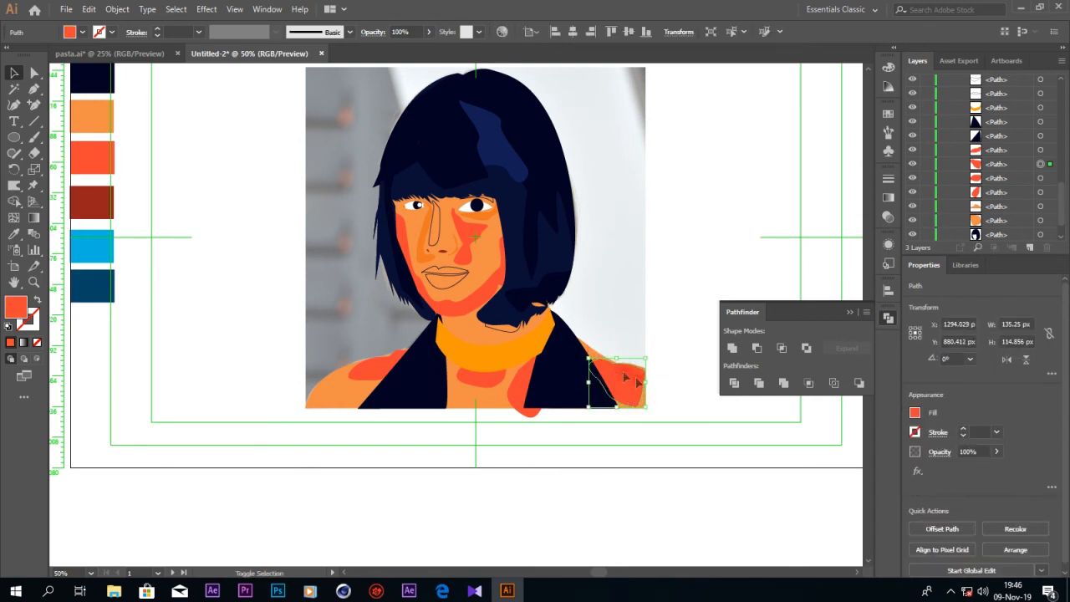
- Fill the outlined neck shape beneath the hair tips with the red-orange sampled from the left shoulder shadow, and deselect it
click(504, 325)
click(379, 357)
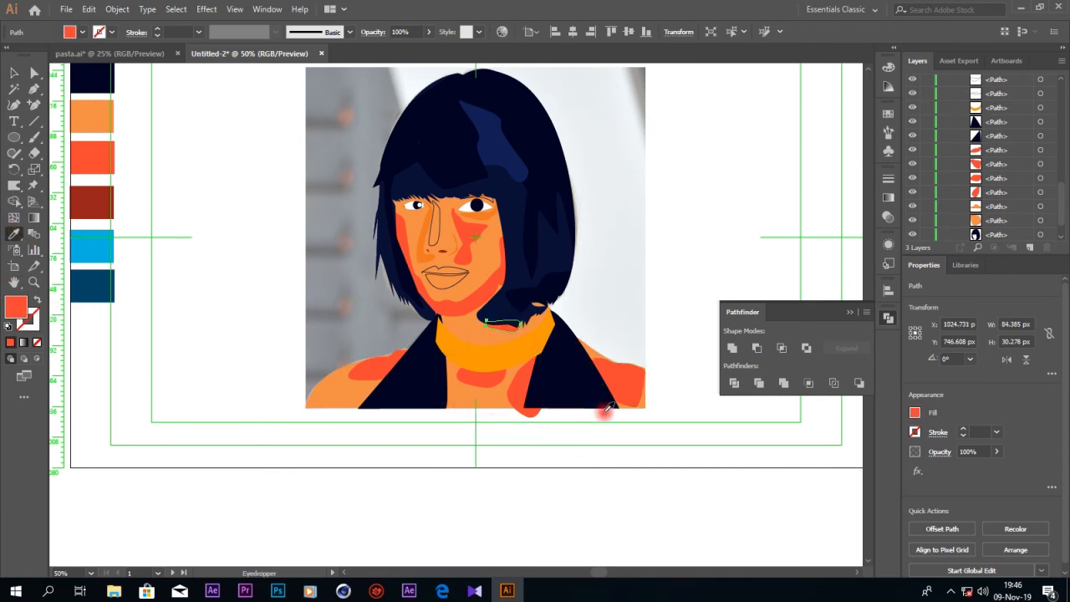
click(34, 74)
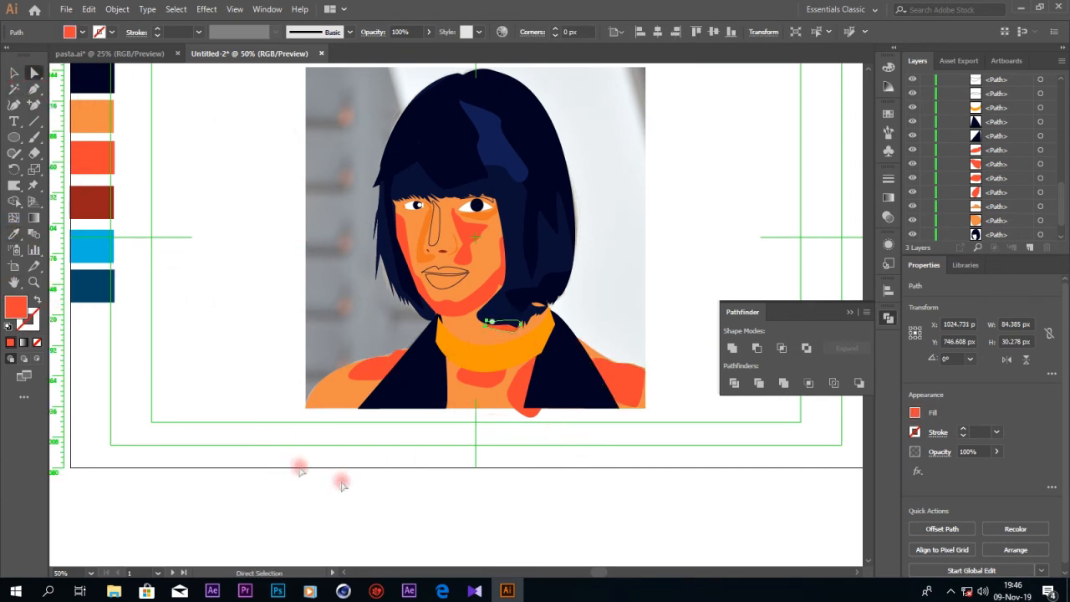
click(563, 484)
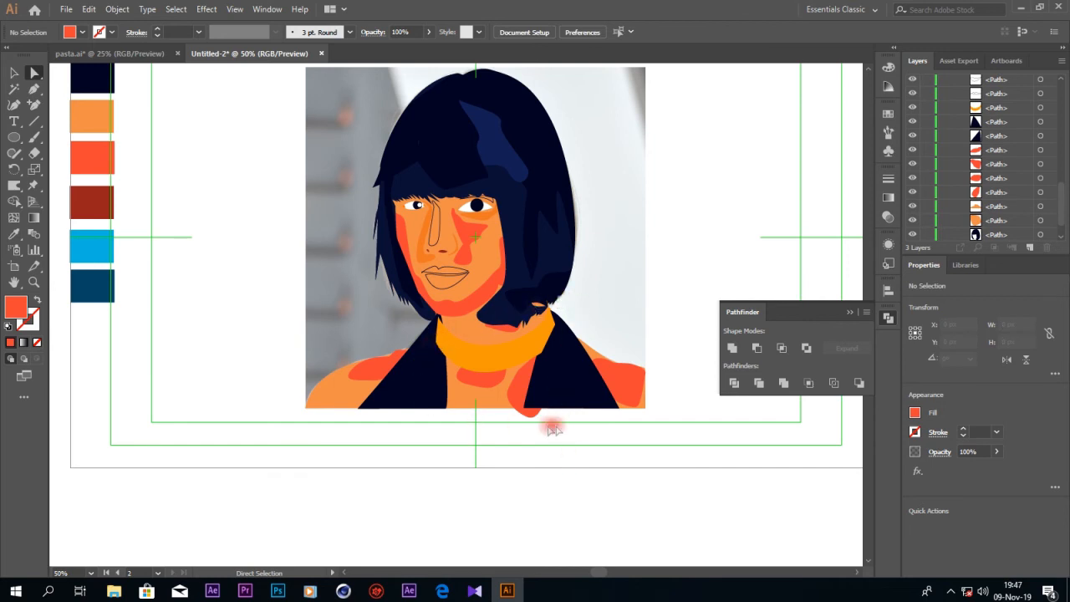
- Replace the nose bridge's outline with the skin-orange swatch fill and lighten it to F4A269
click(442, 232)
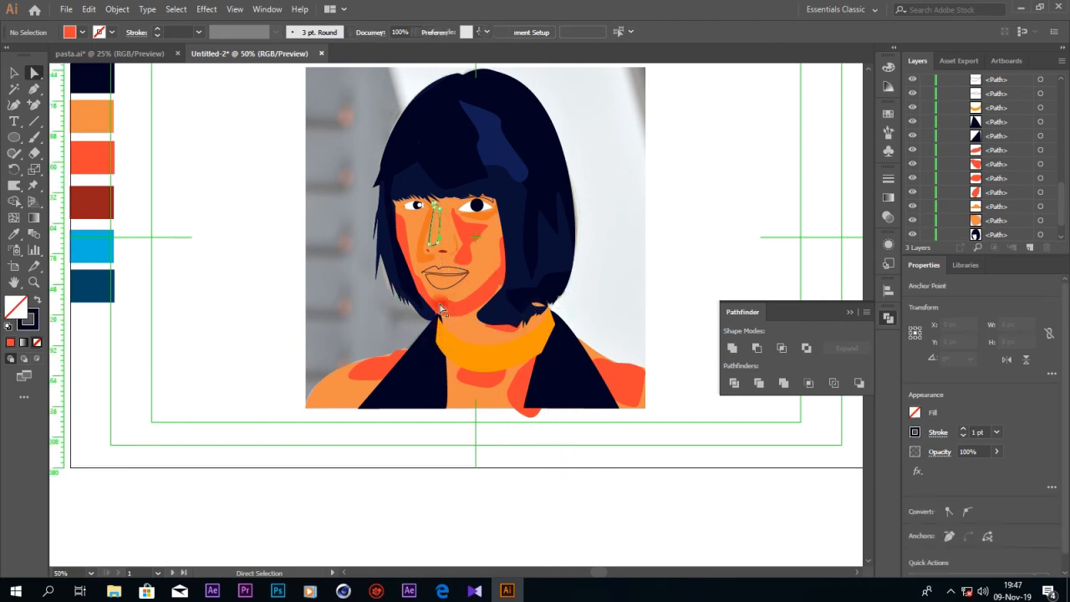
key(i)
click(100, 119)
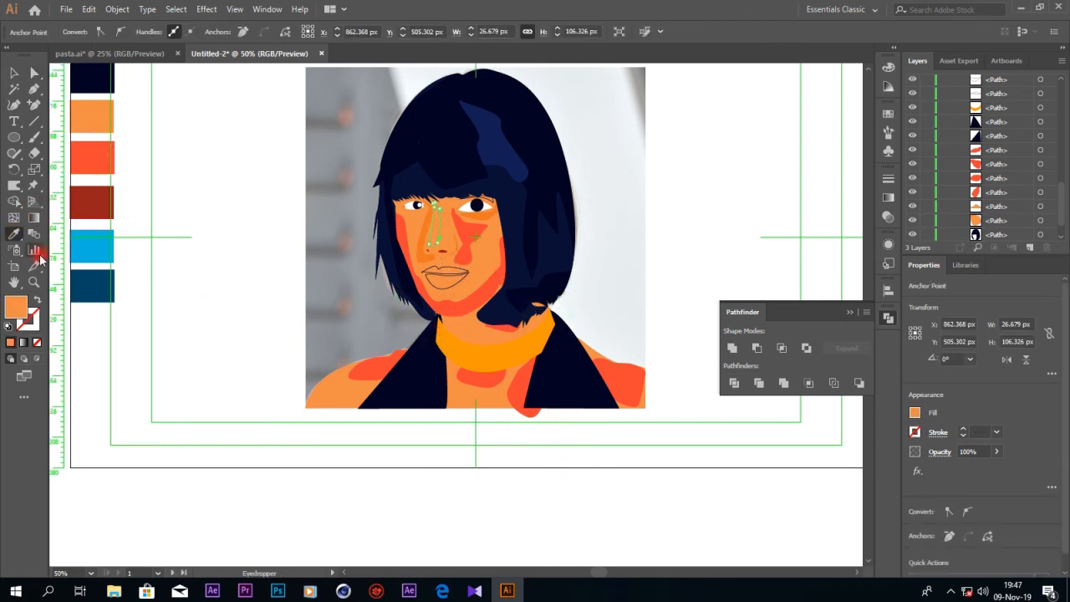
double_click(15, 306)
click(841, 389)
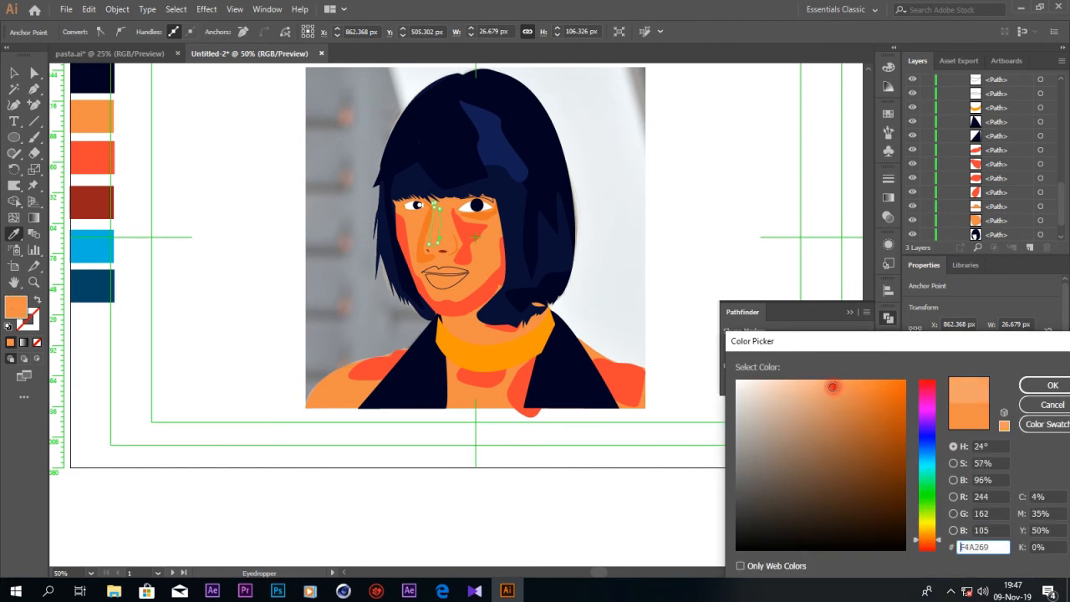
click(1044, 385)
click(34, 72)
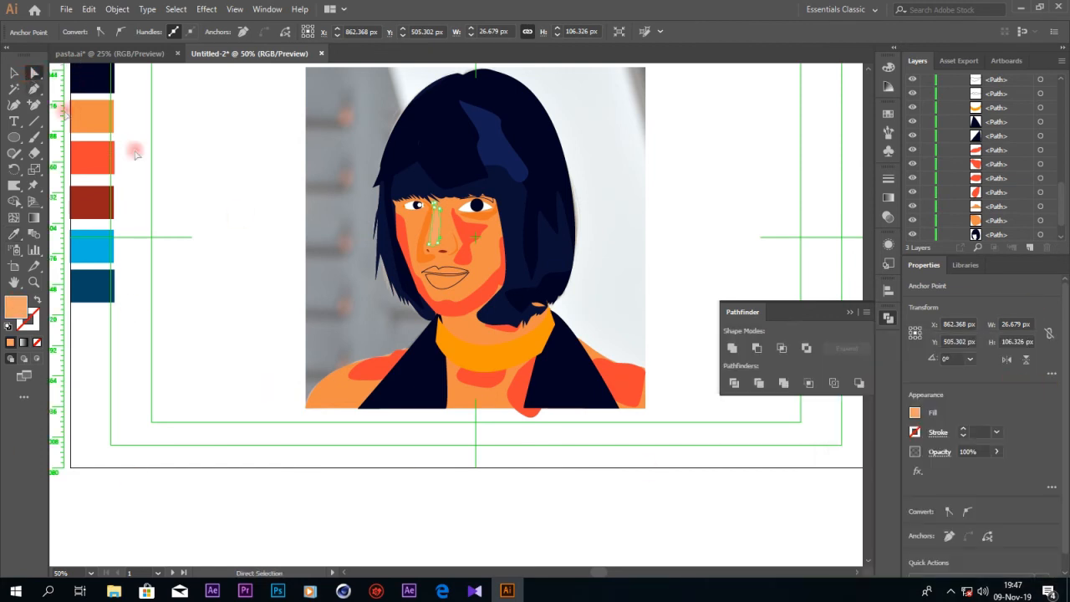
- Darken the nose bridge highlight's fill to E0925C and deselect it
click(485, 424)
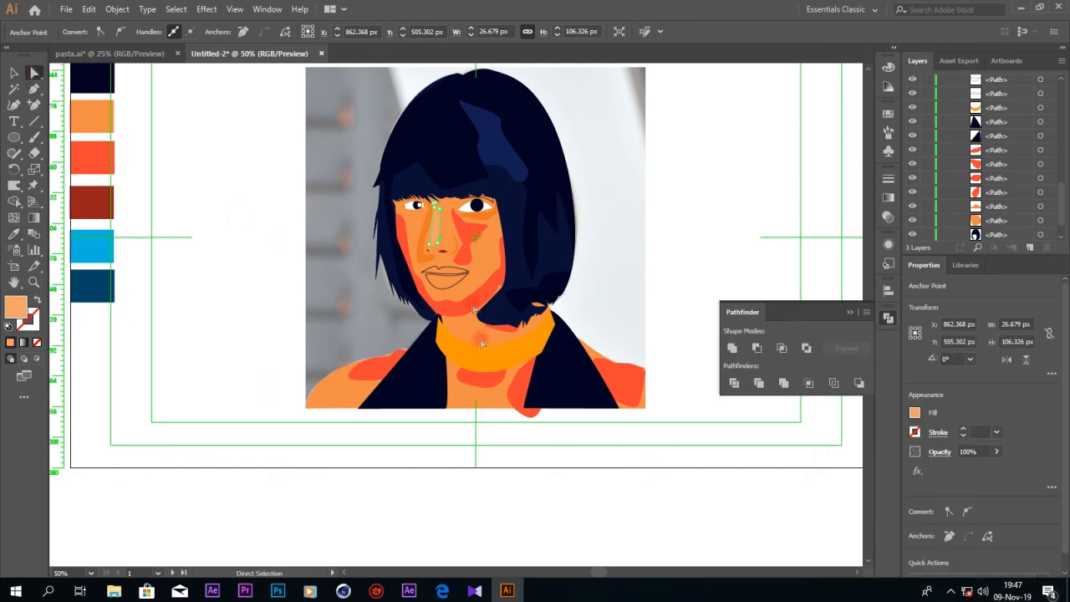
click(429, 240)
double_click(15, 306)
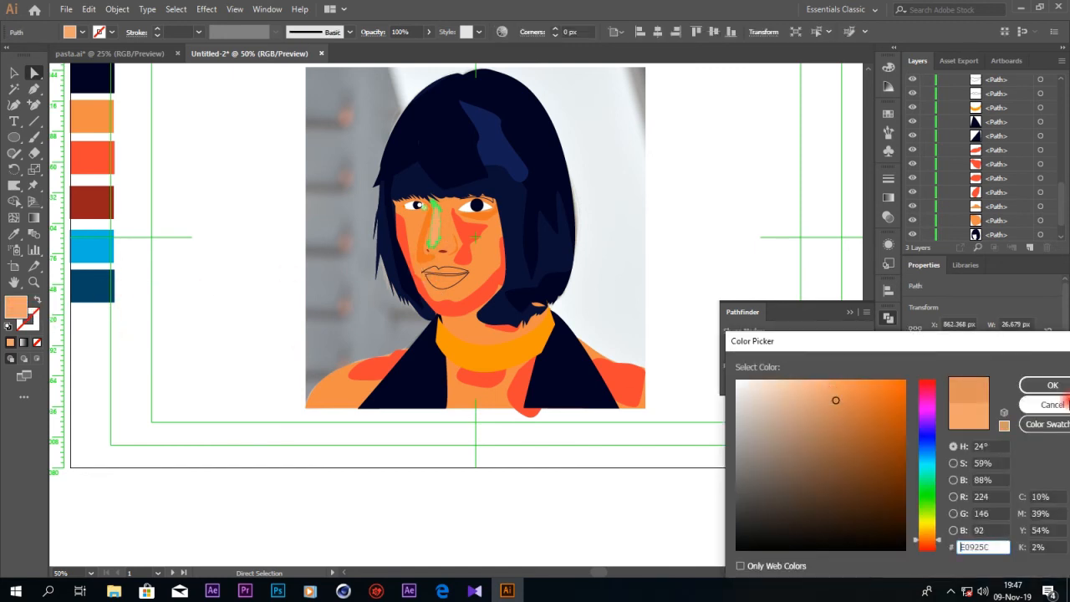
key(Return)
click(516, 468)
- Using the nose highlight's fill, draw a closed Pen shape under the chin along the jawline, ending at the hair tips
click(443, 217)
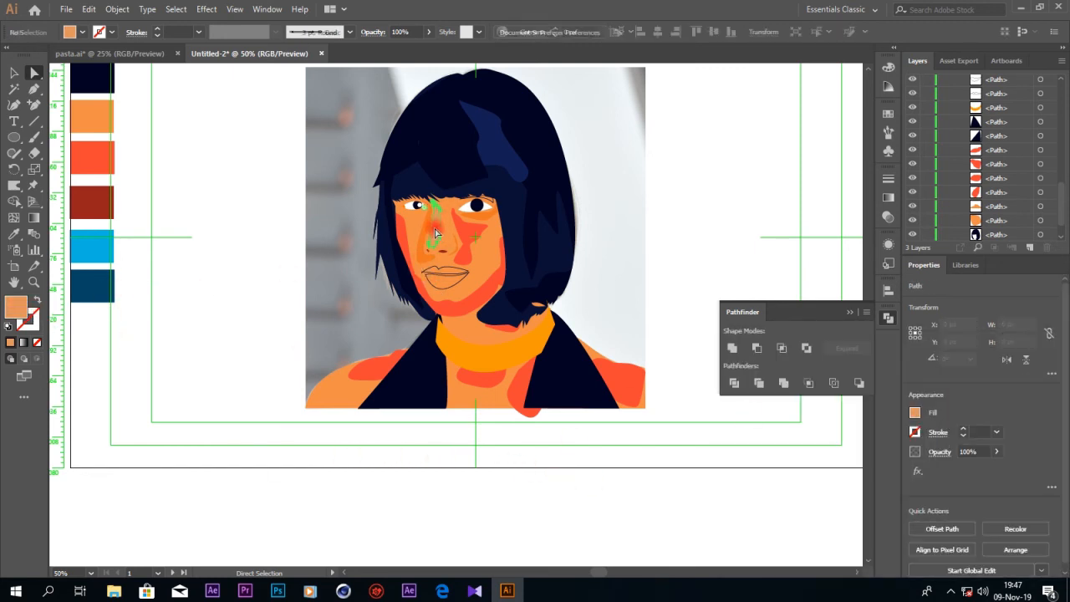
click(34, 88)
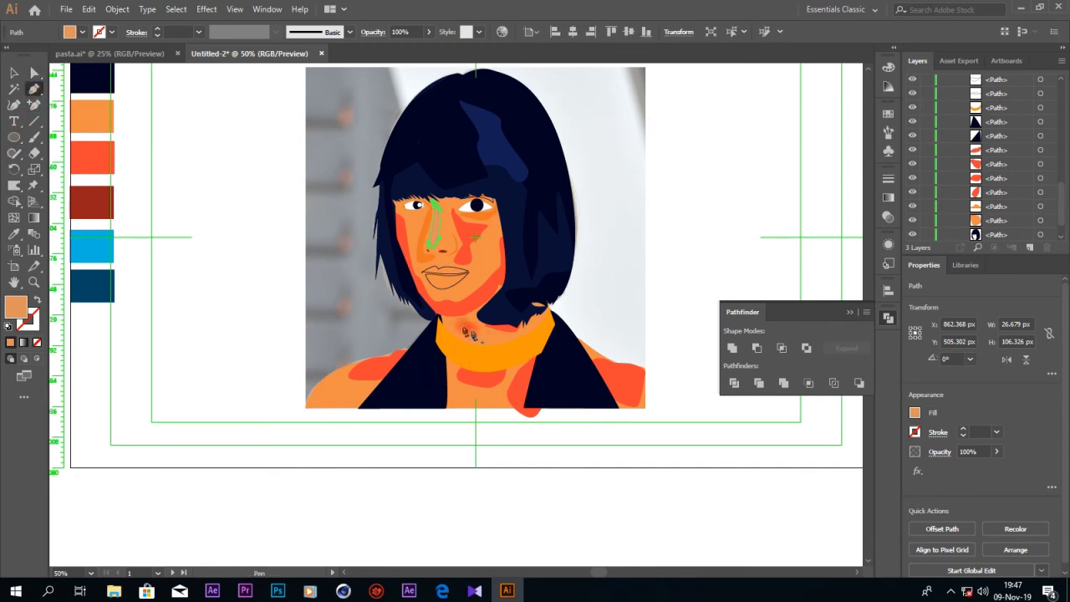
drag(434, 321, 473, 332)
click(487, 308)
click(498, 301)
click(498, 285)
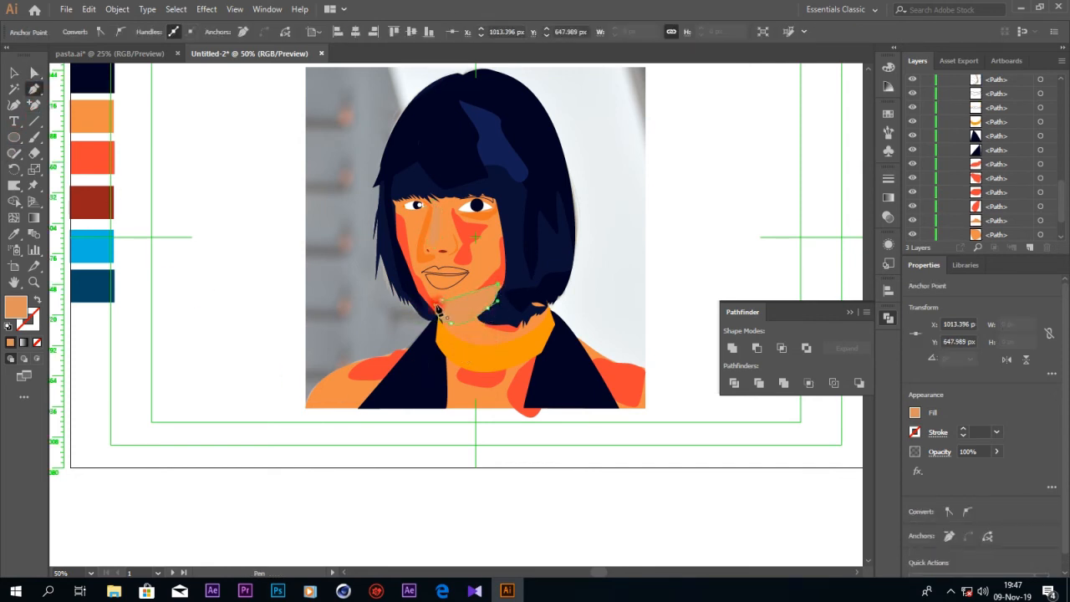
click(435, 305)
- Move the under-chin shape below the red-orange jaw shadow in the layer order and deselect it
click(33, 73)
scroll(1010, 108, up, 2)
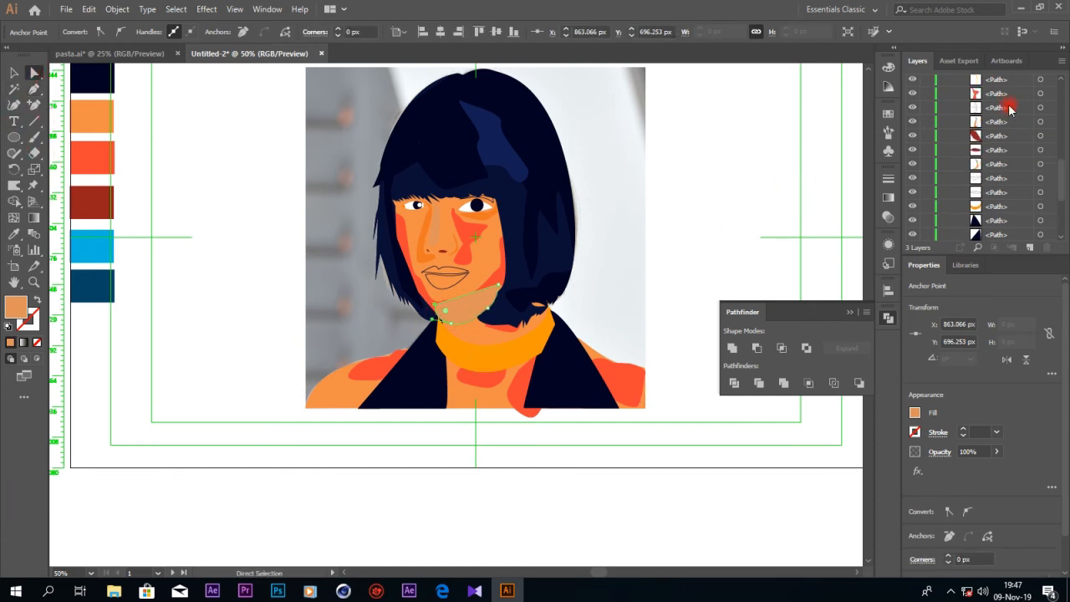
scroll(1008, 125, up, 10)
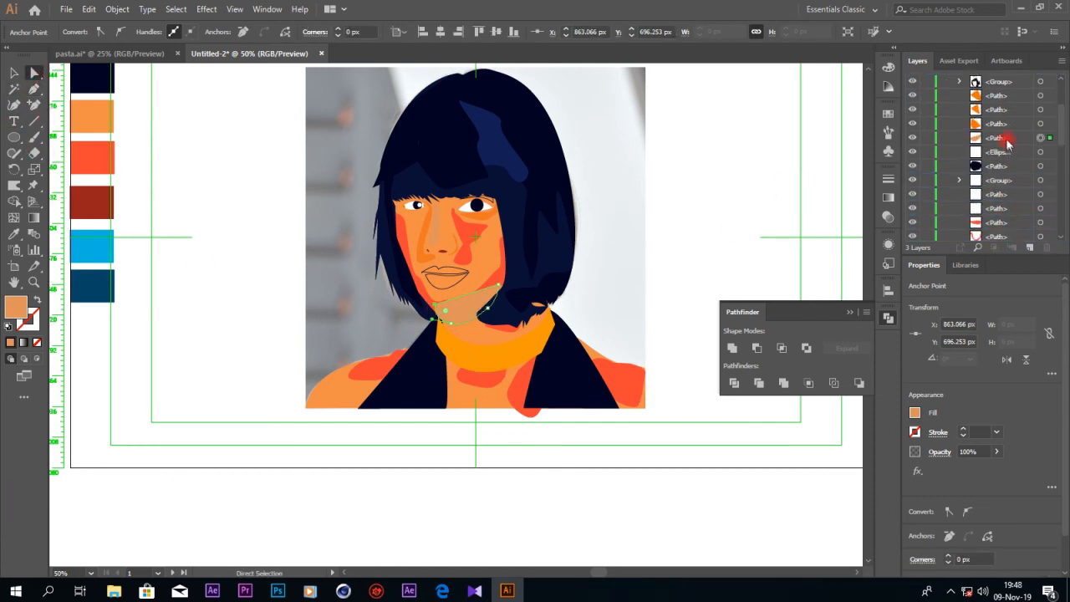
scroll(1008, 144, down, 3)
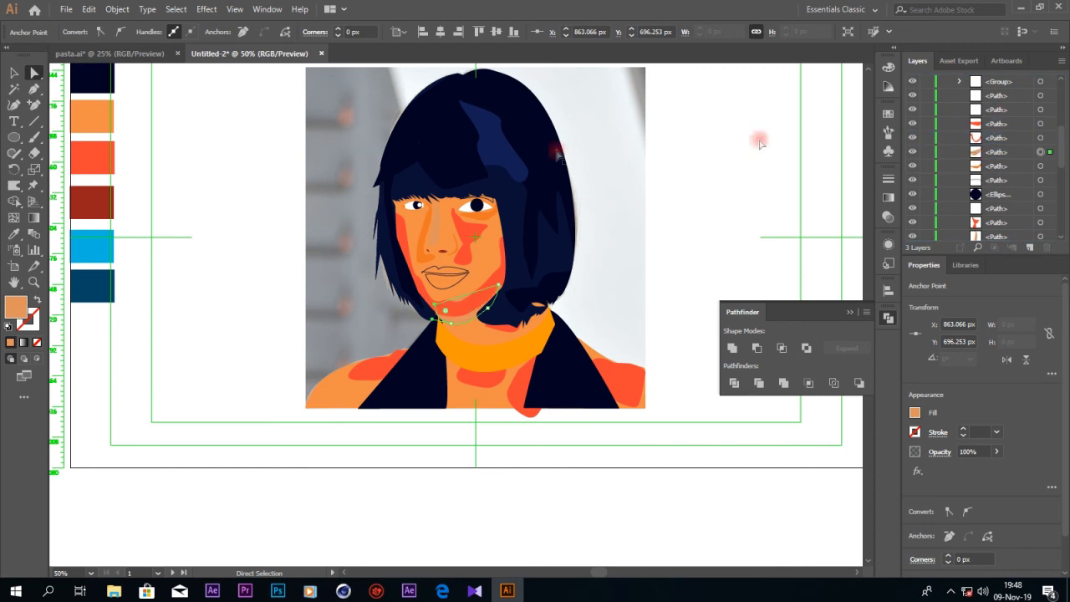
click(14, 73)
click(509, 418)
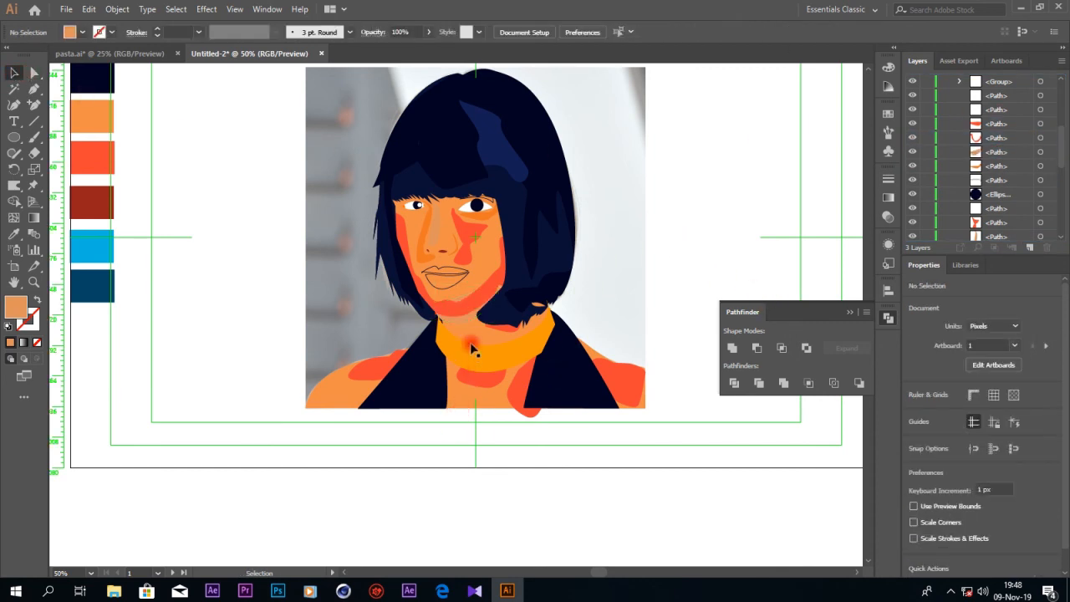
- Lighten the under-chin shape's fill to a paler skin tone, about E5A87F
click(468, 316)
double_click(16, 307)
click(812, 390)
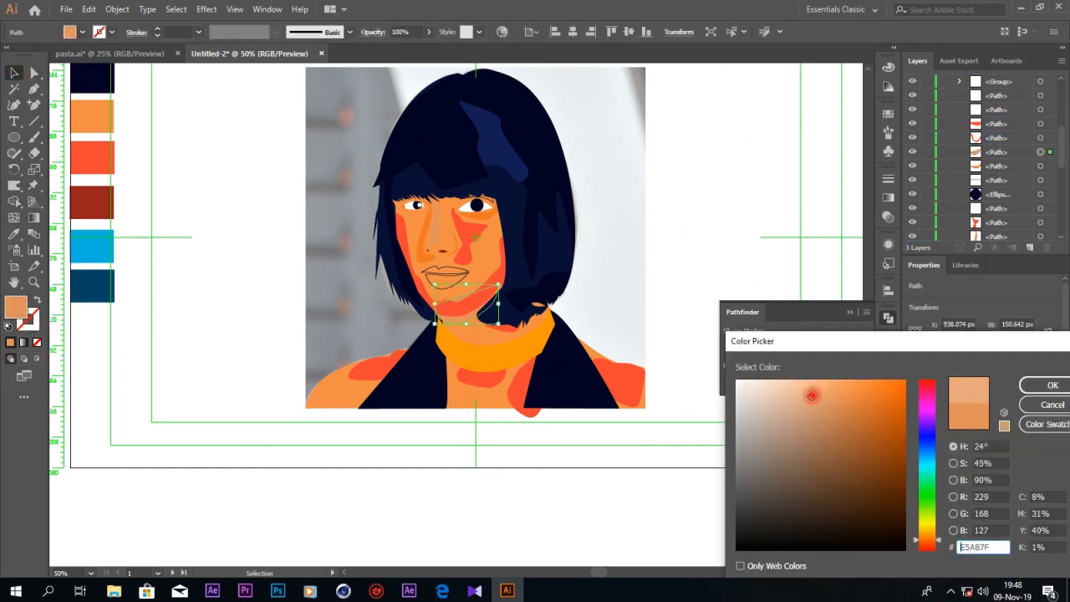
click(1044, 382)
- Add an anchor point to the under-chin shape's upper edge and move it down to follow the chin, and deselect it
key(a)
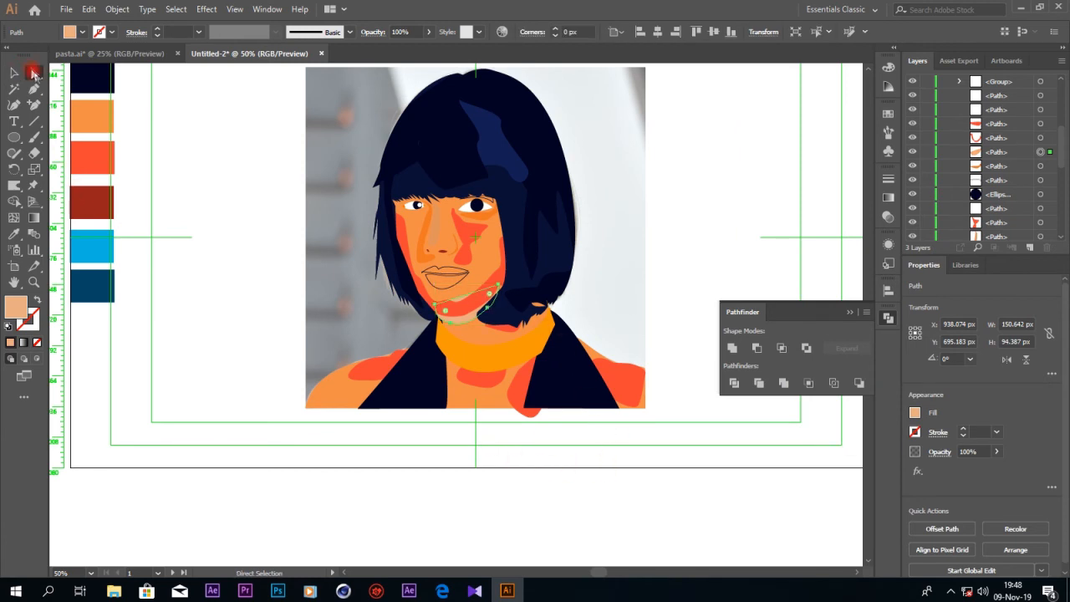
click(487, 306)
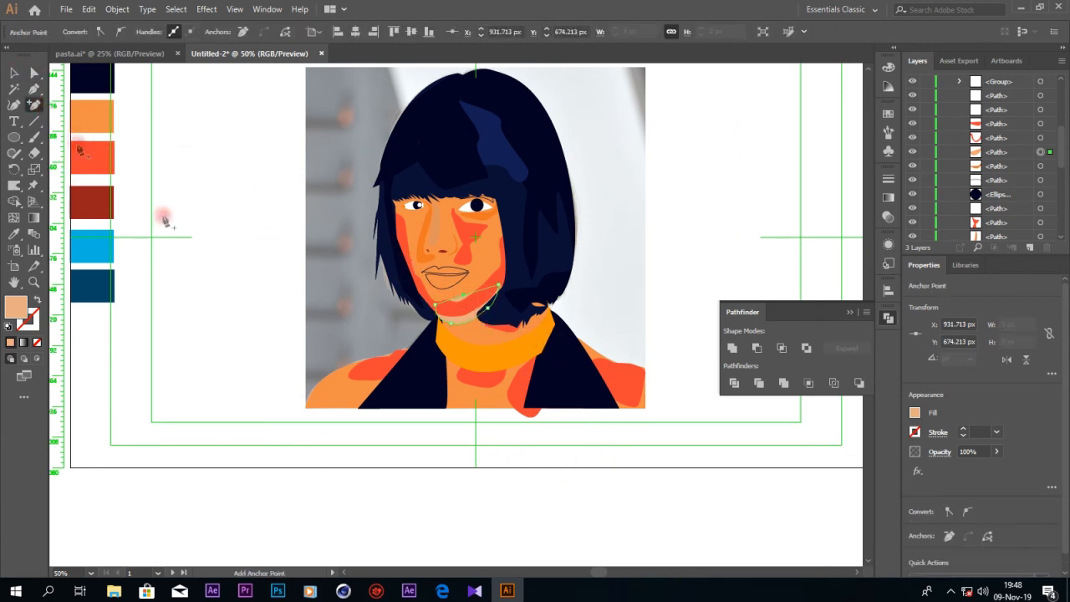
drag(463, 295, 465, 306)
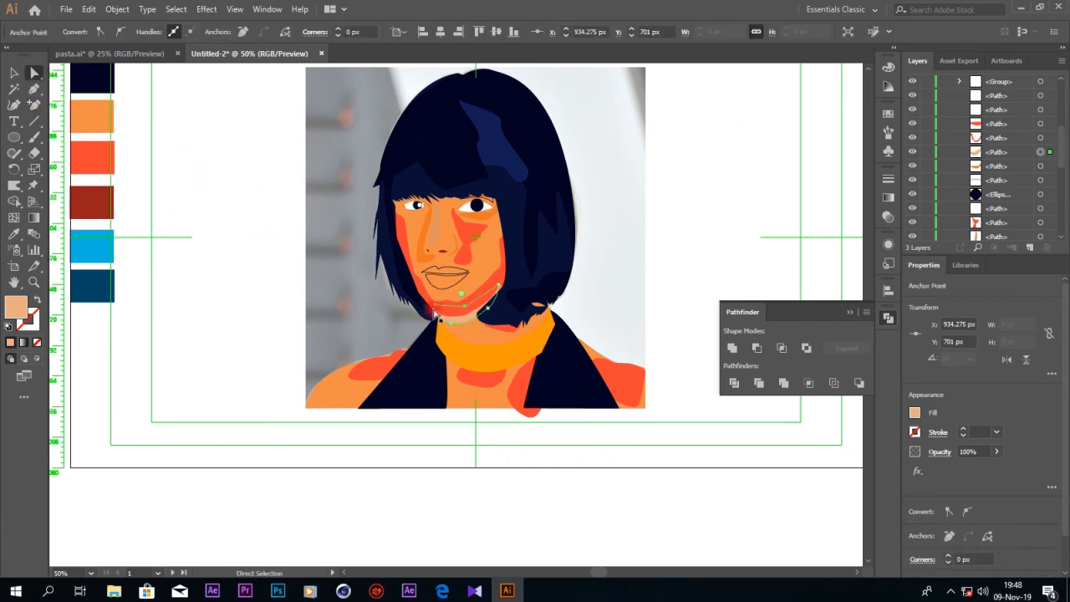
click(794, 558)
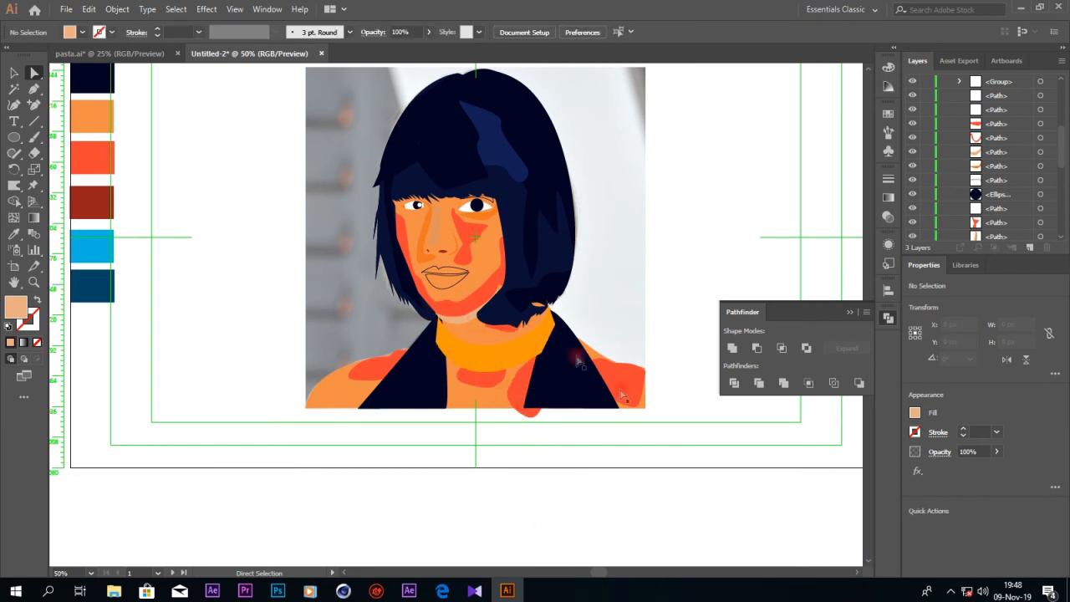
click(952, 589)
click(926, 565)
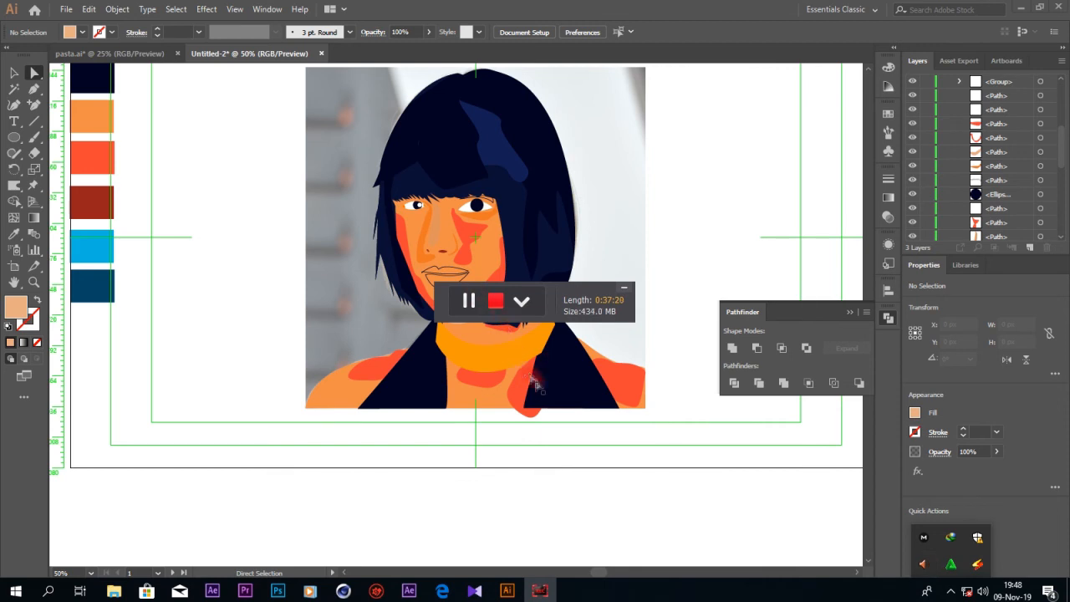
click(624, 287)
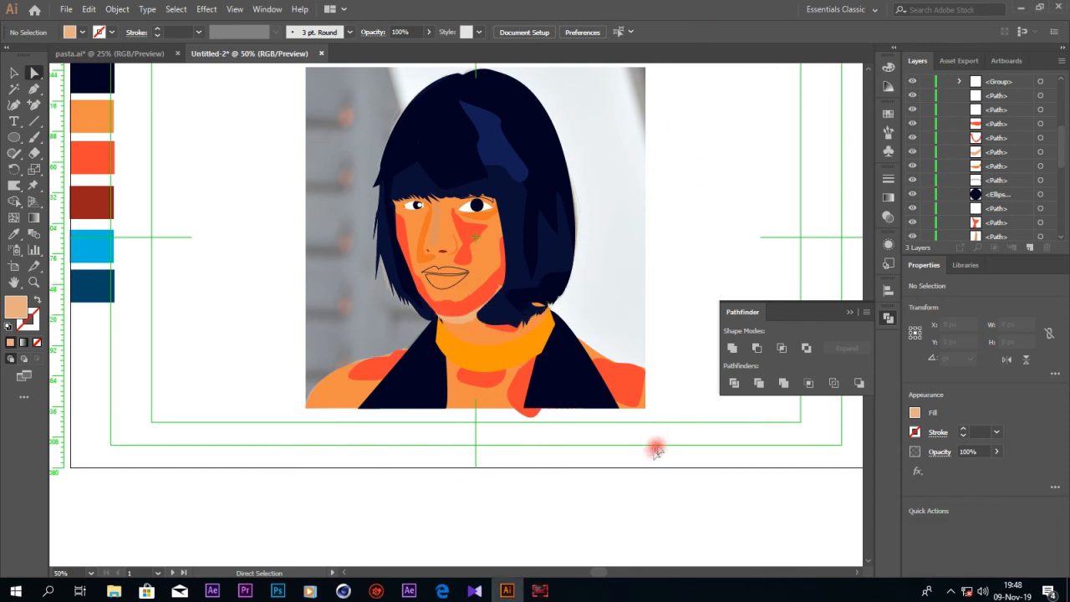
- Add an anchor point to the neck-and-shoulder skin shape near the right hair tips and pull its corner in behind the hair
click(325, 405)
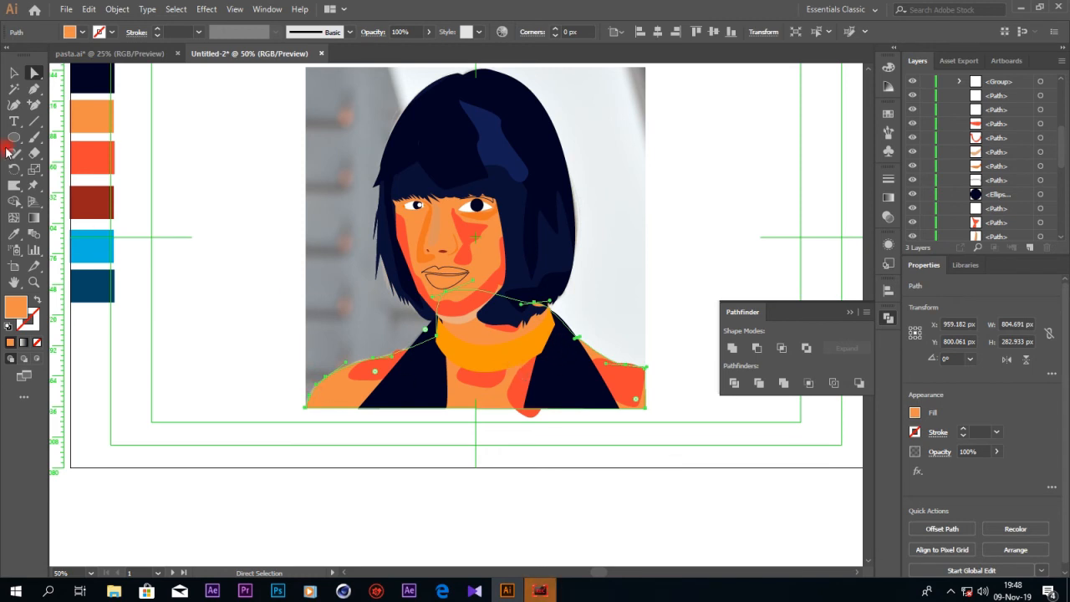
click(34, 104)
click(557, 316)
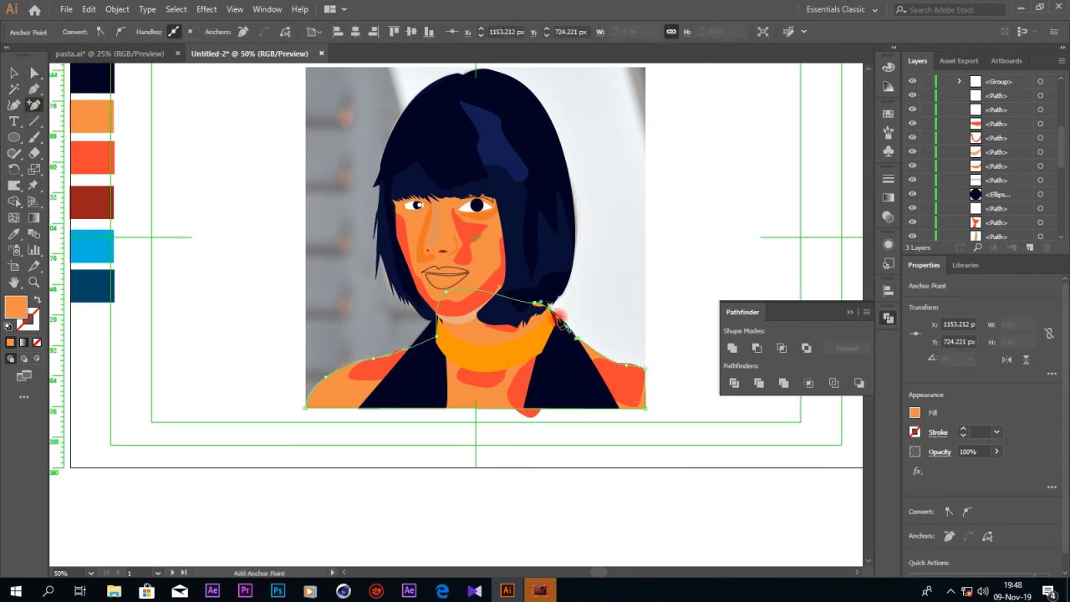
click(36, 73)
drag(549, 316, 506, 293)
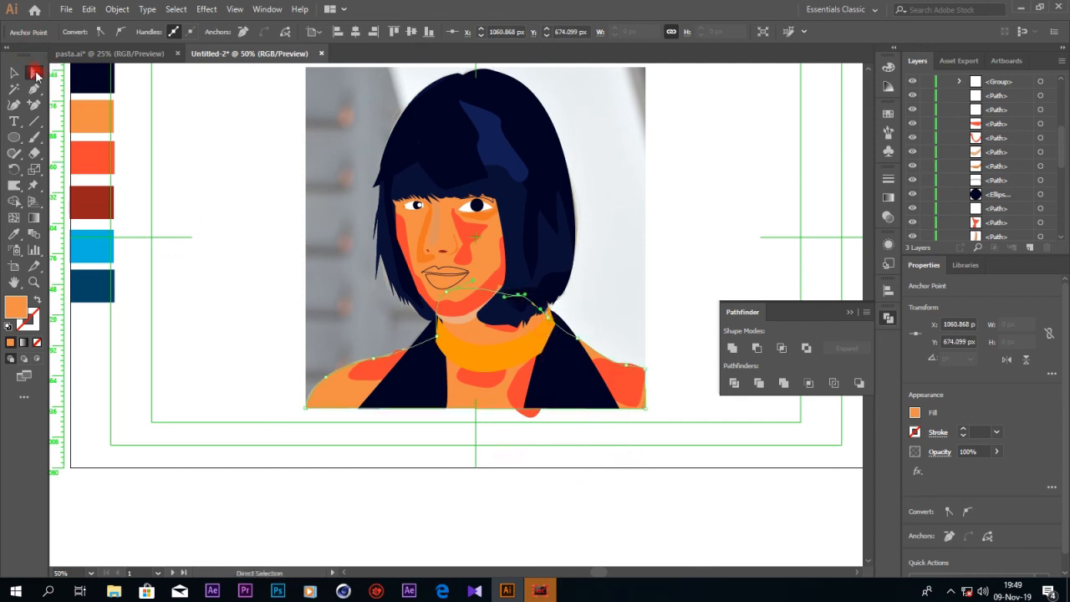
- Hide the golden-orange band path around the neck
click(480, 357)
scroll(967, 159, up, 1)
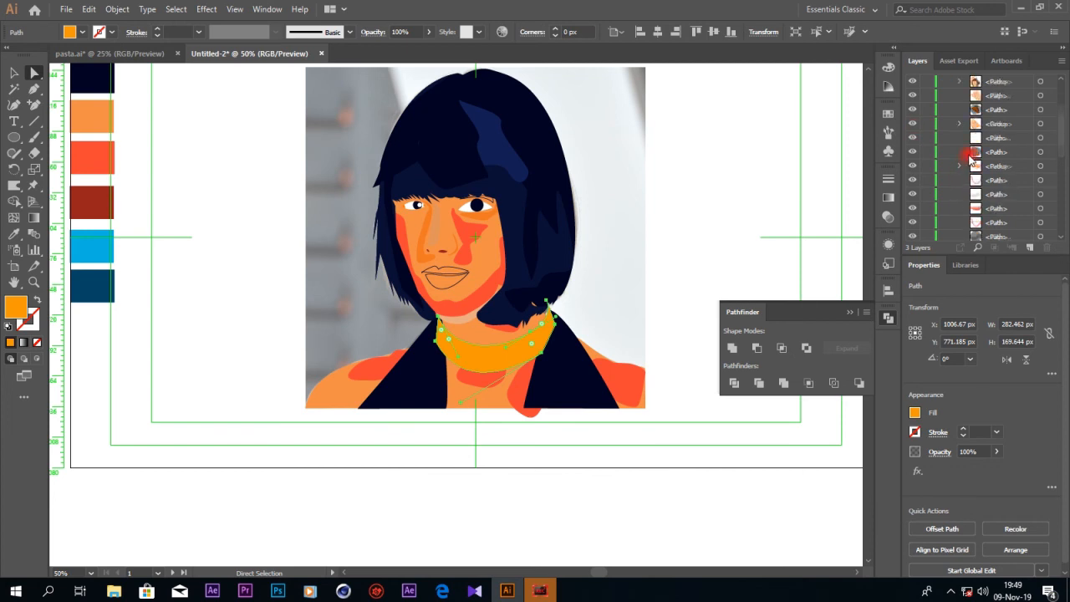
scroll(966, 159, down, 5)
click(913, 166)
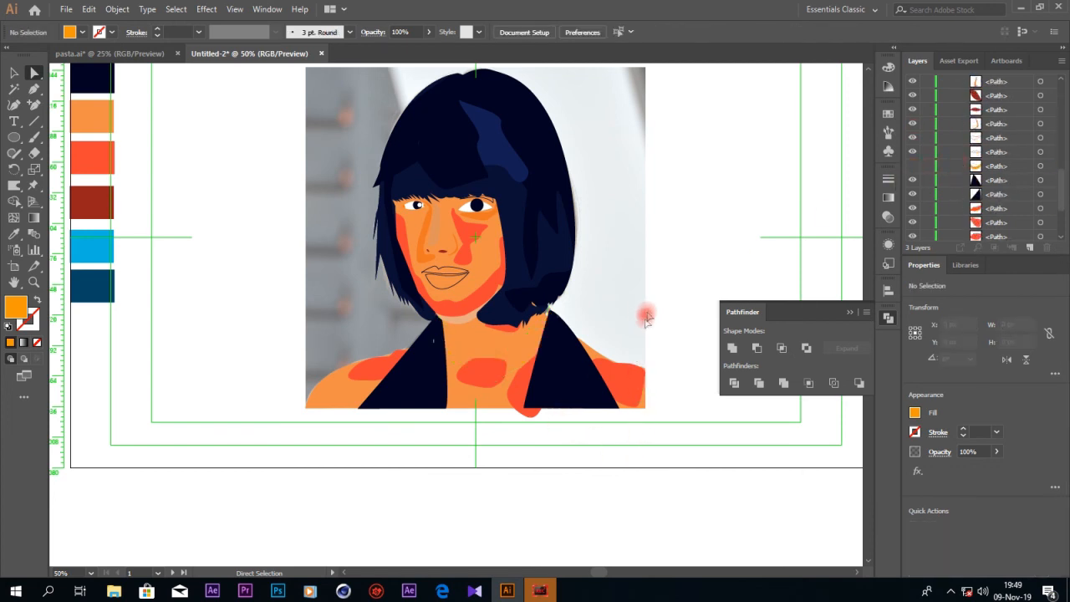
- Move the right lapel's top and inner-edge points inward toward the neck, and reshape the shoulder skin's edge beside it
click(560, 351)
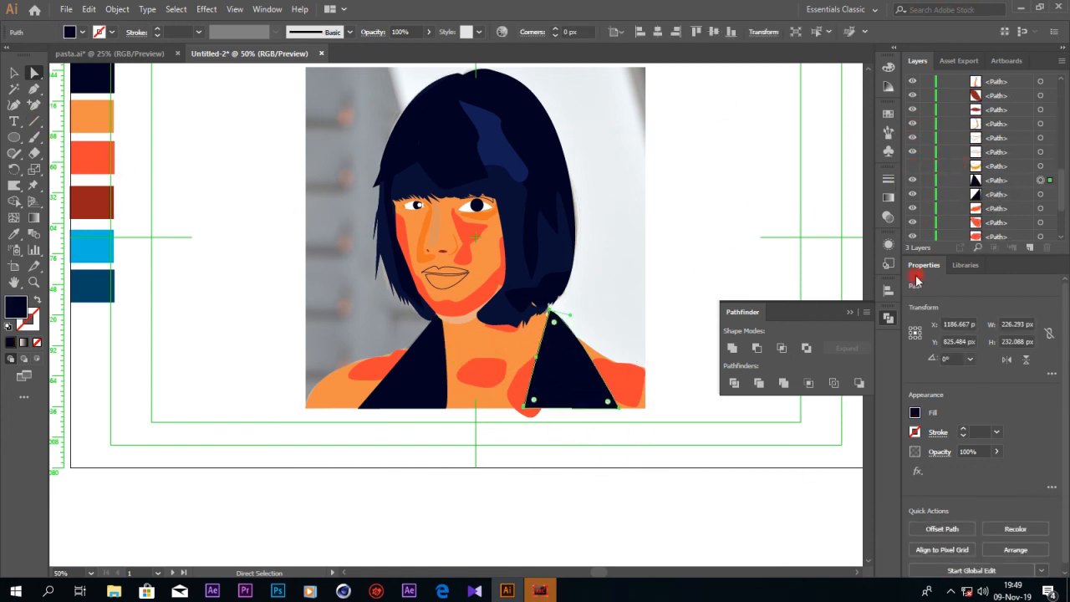
drag(549, 314, 533, 311)
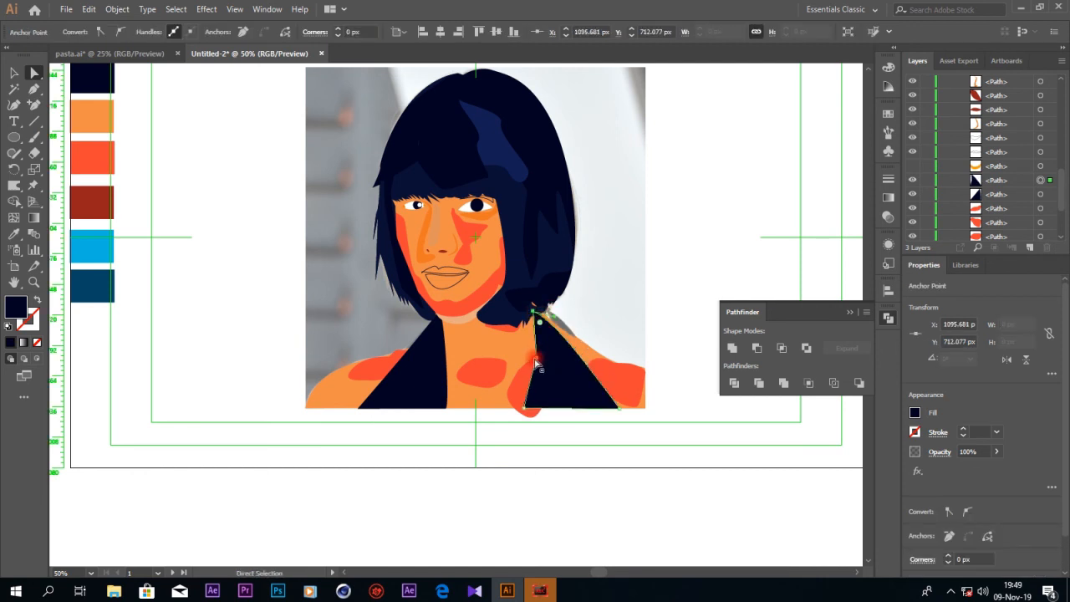
drag(536, 358, 533, 355)
click(577, 344)
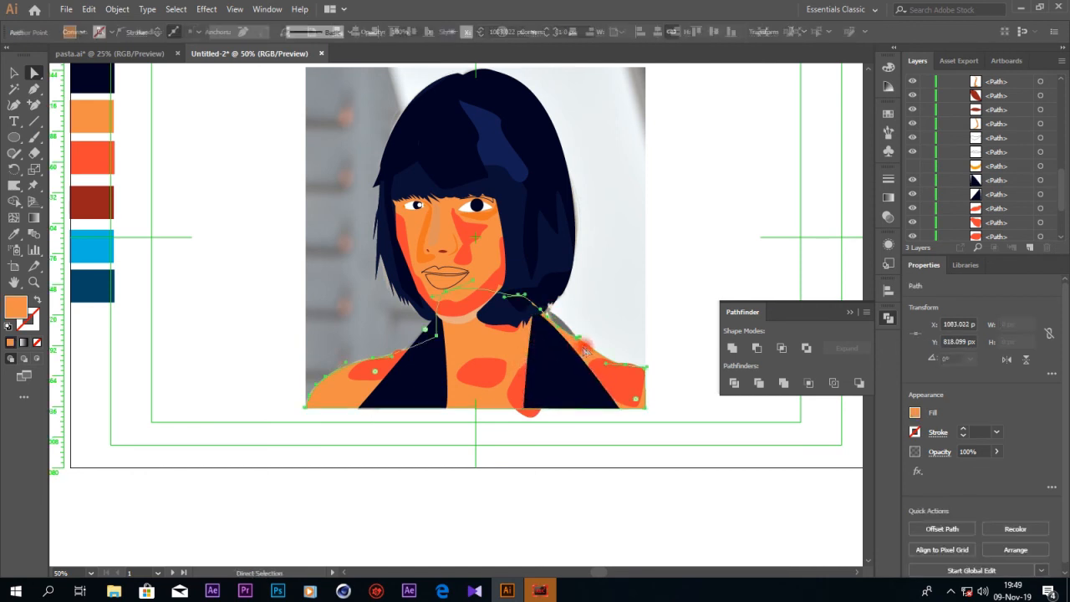
drag(548, 317, 575, 340)
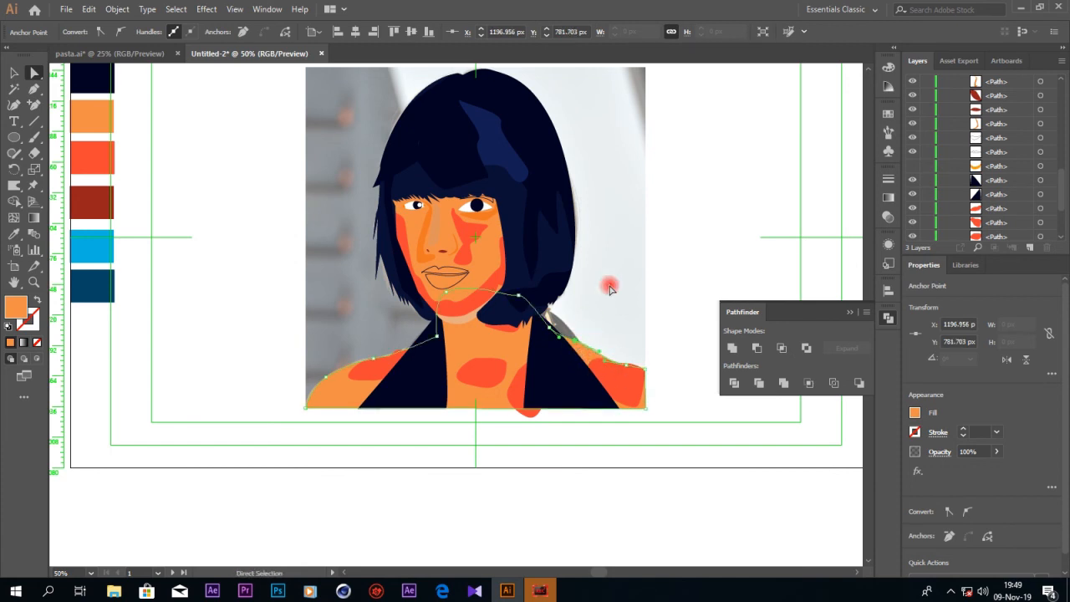
click(458, 327)
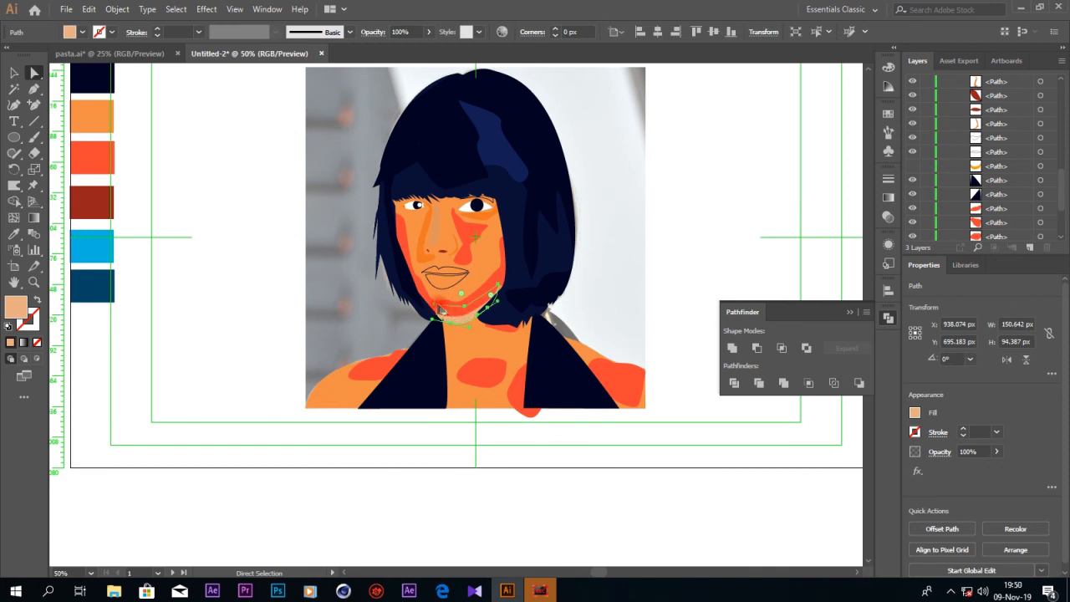
drag(438, 306, 432, 301)
click(473, 309)
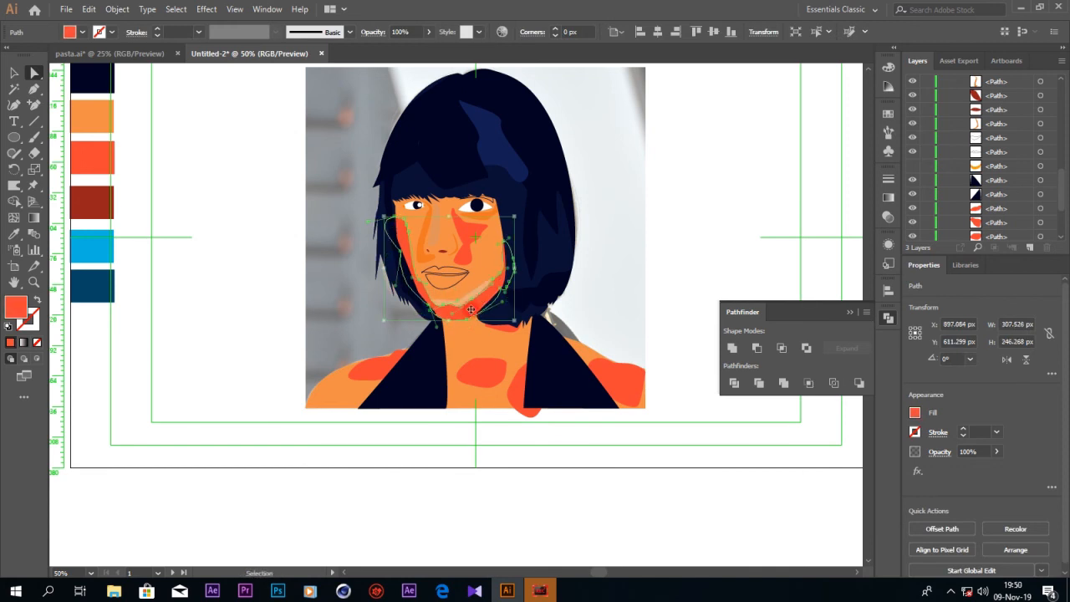
click(690, 290)
key(ctrl+z)
key(ctrl+z)
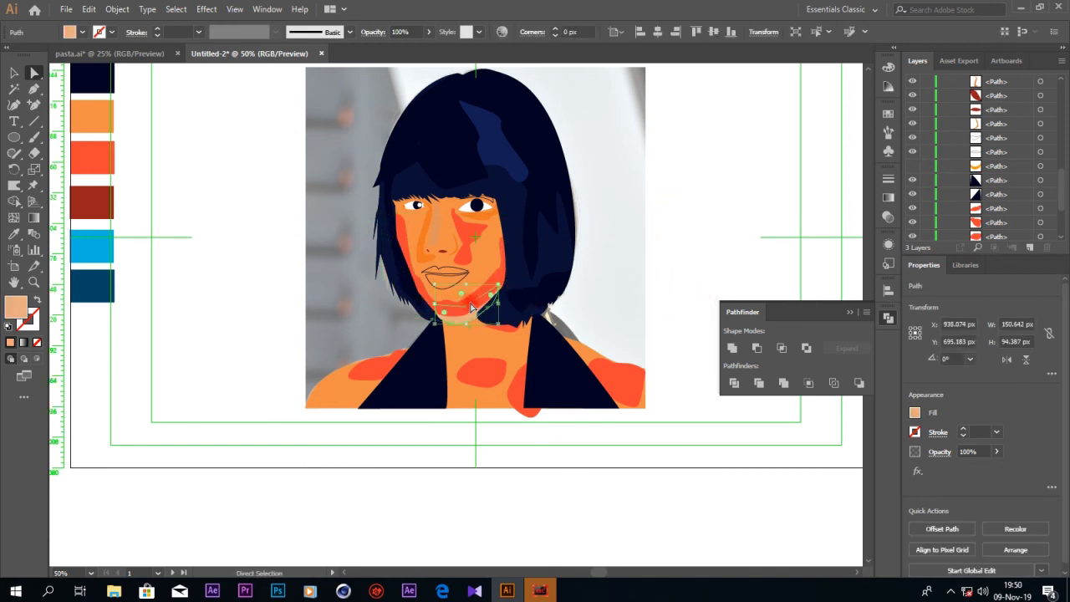
- Shift the pale under-chin shape slightly to the left and deselect it
click(510, 314)
click(657, 289)
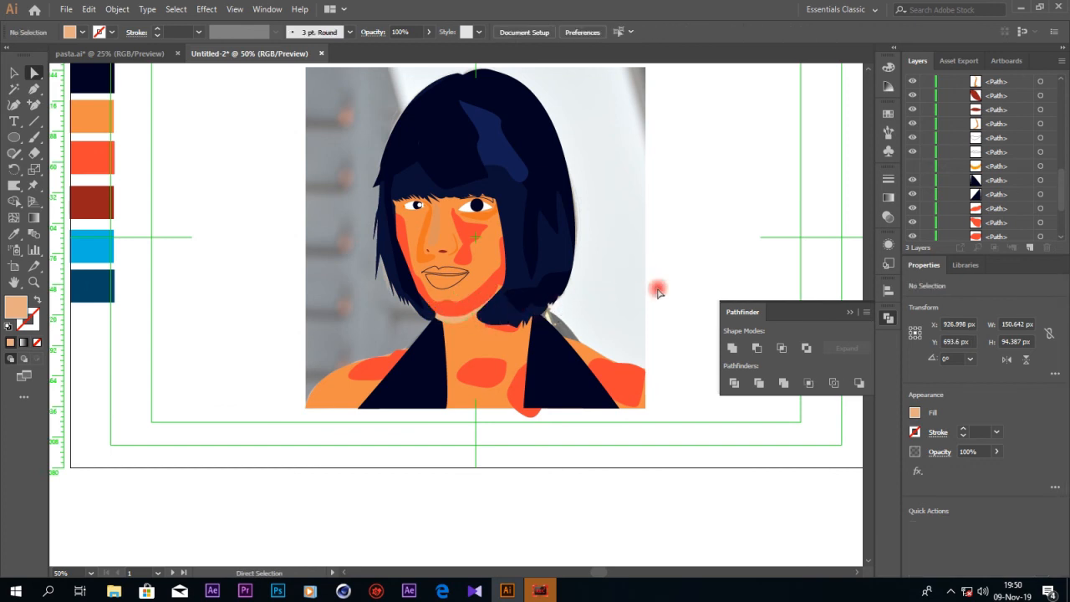
click(439, 284)
click(643, 290)
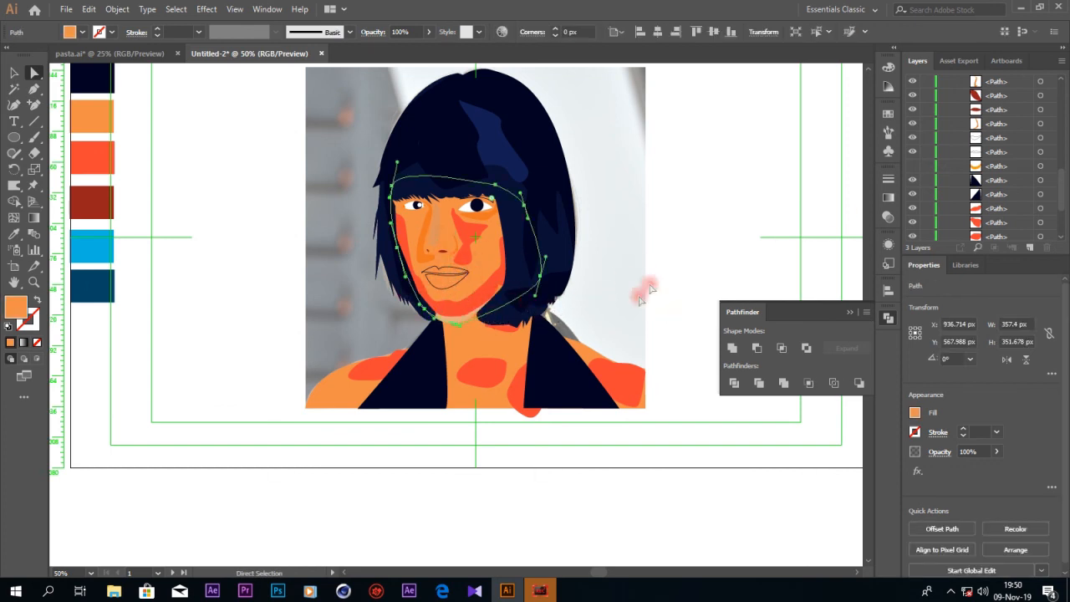
- Swap the upper lip's outline to a fill and recolour it bright pink
click(464, 272)
key(ctrl+plus)
key(ctrl+plus)
key(ctrl+plus)
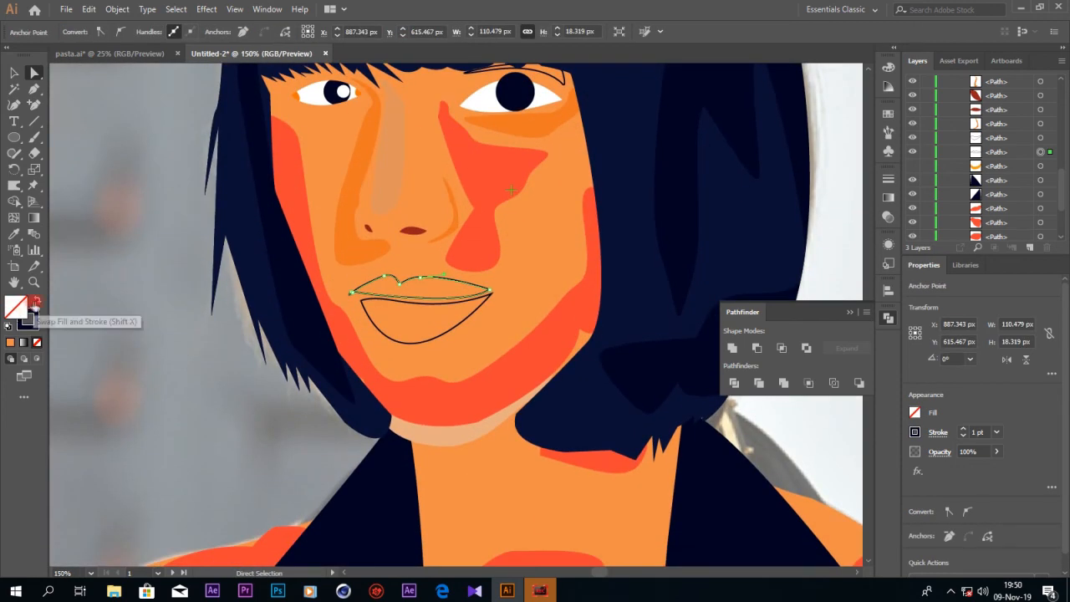
click(37, 300)
double_click(15, 310)
click(927, 394)
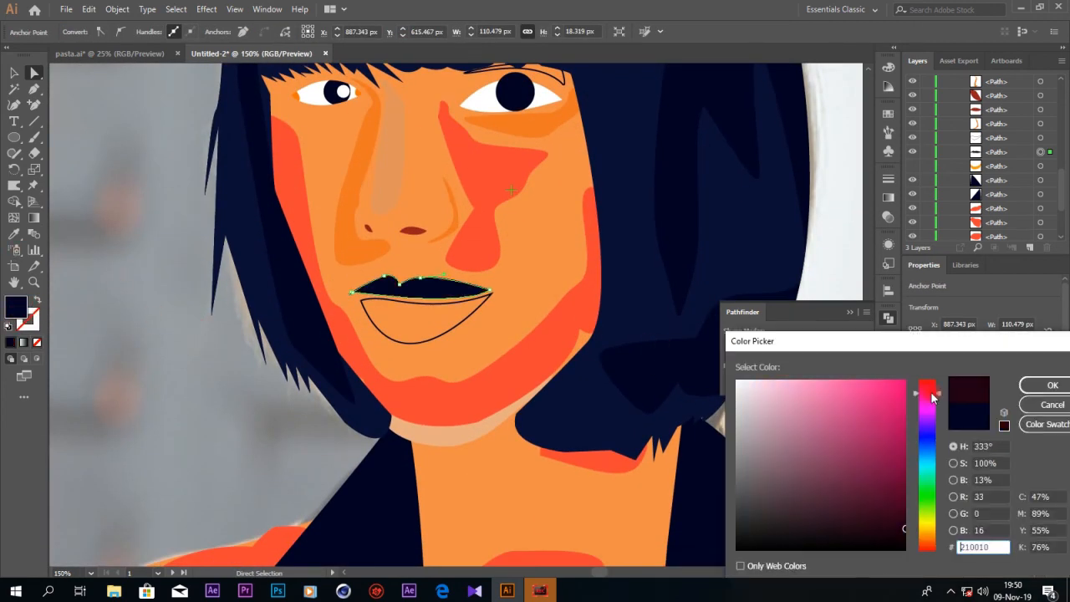
click(900, 393)
click(1050, 384)
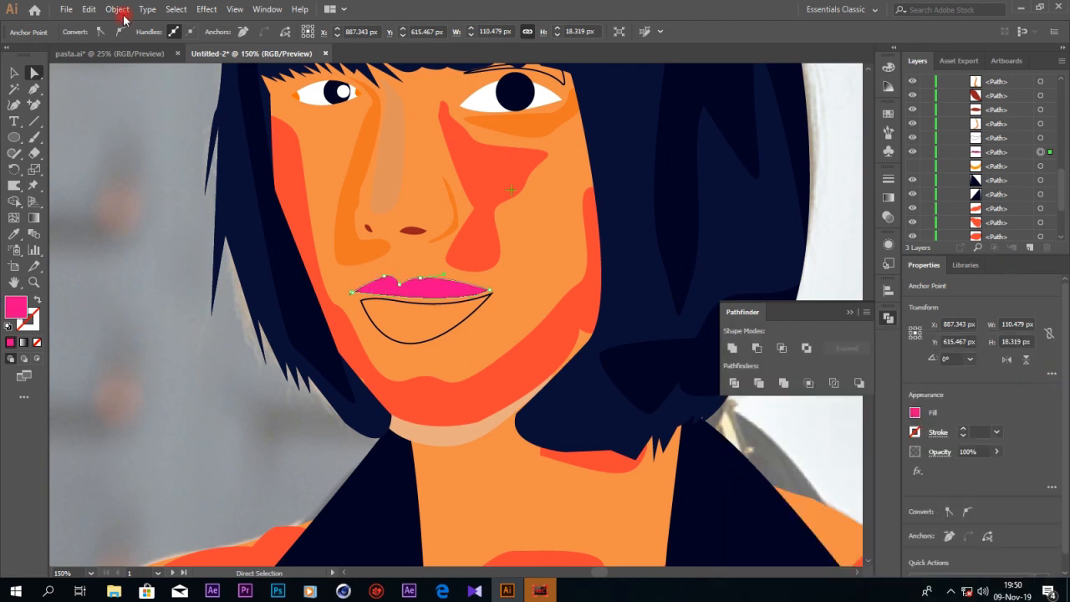
- Fill the outlined lower lip with the pink sampled from the upper lip
click(416, 343)
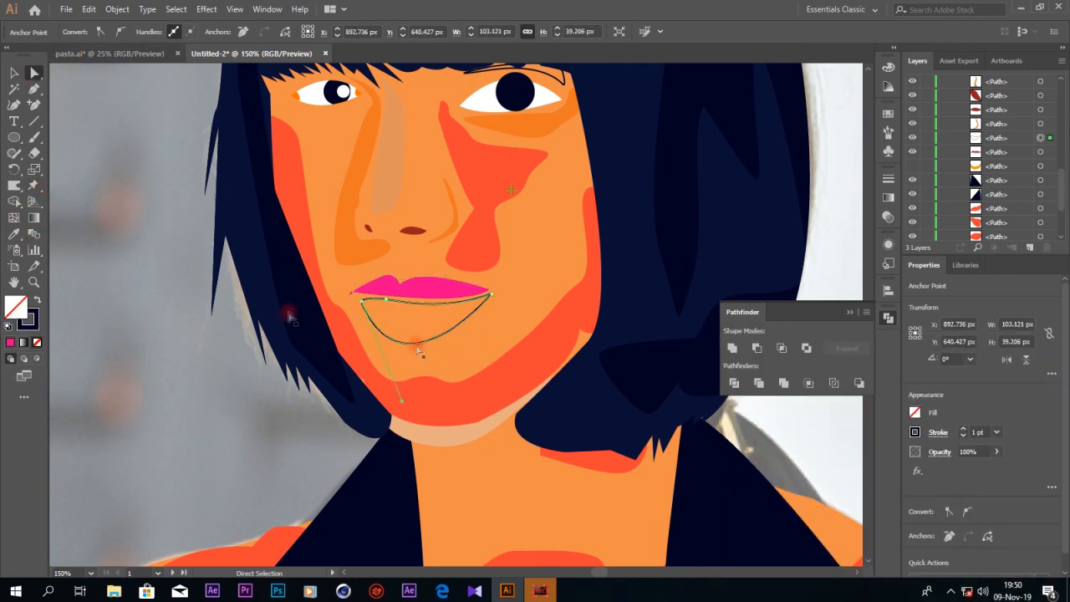
click(15, 233)
click(408, 287)
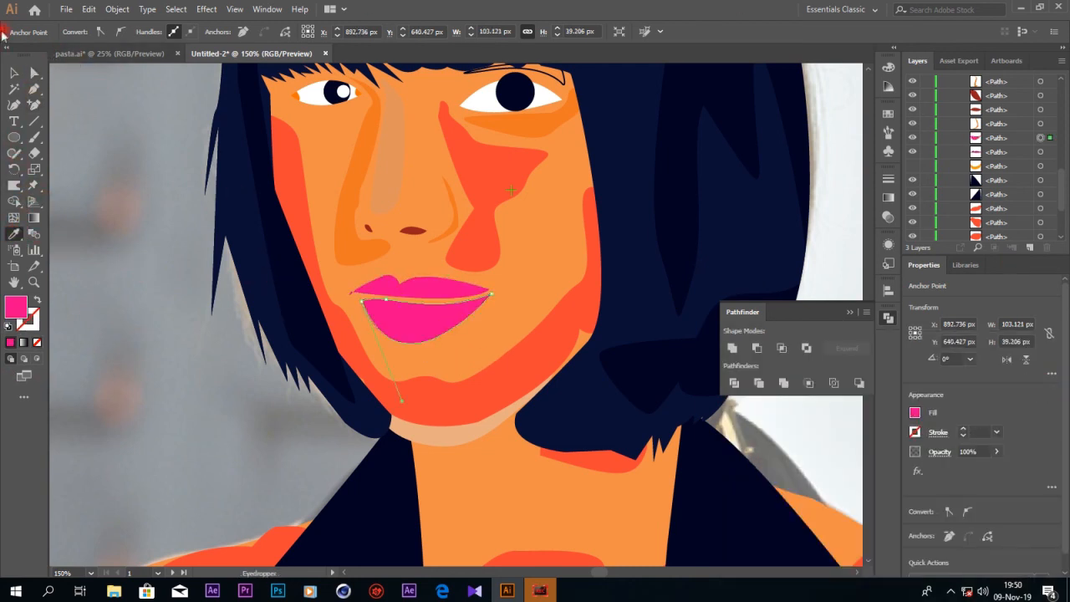
- Move the lower lip's left corner point up and outward to meet the upper lip's corner
click(34, 72)
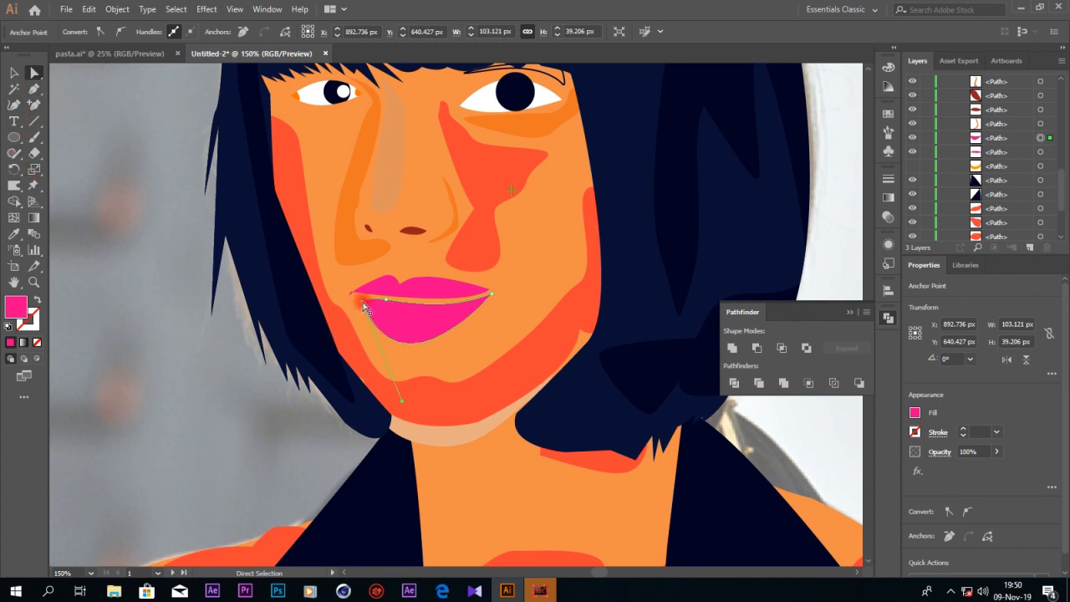
drag(365, 307, 358, 301)
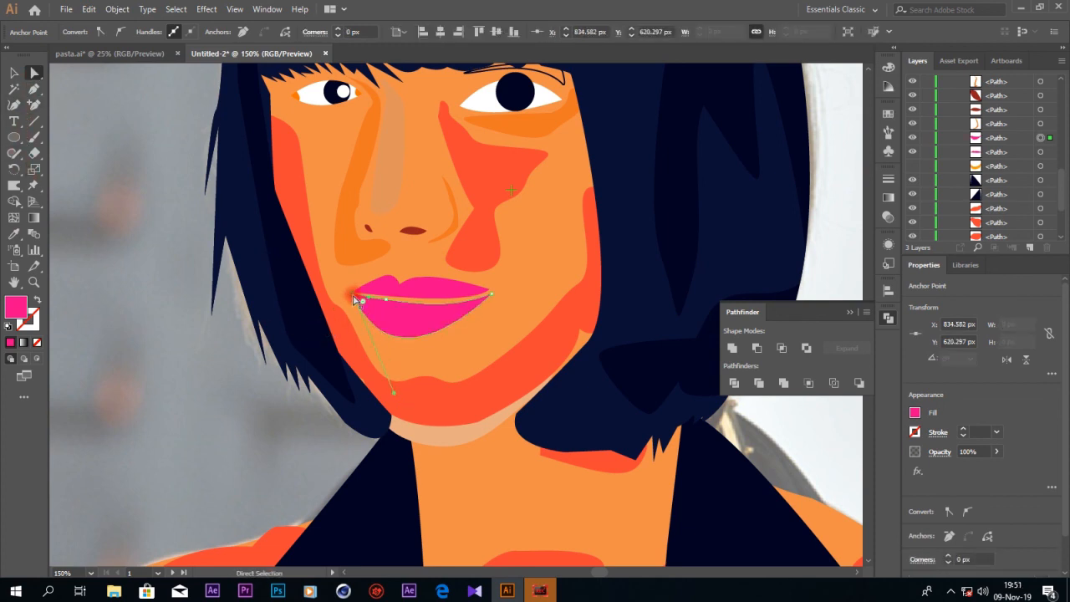
click(485, 313)
click(415, 309)
- Draw a thin ellipse about 96.5 by 13.2 px across the mouth opening and fill it white (FFFFFF)
click(13, 137)
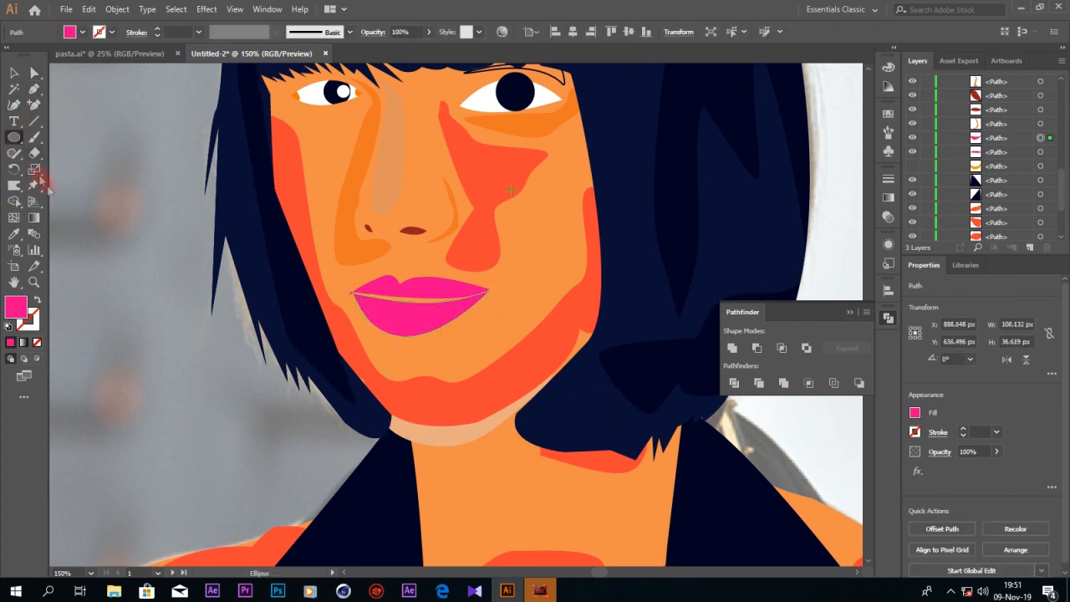
drag(356, 289, 479, 305)
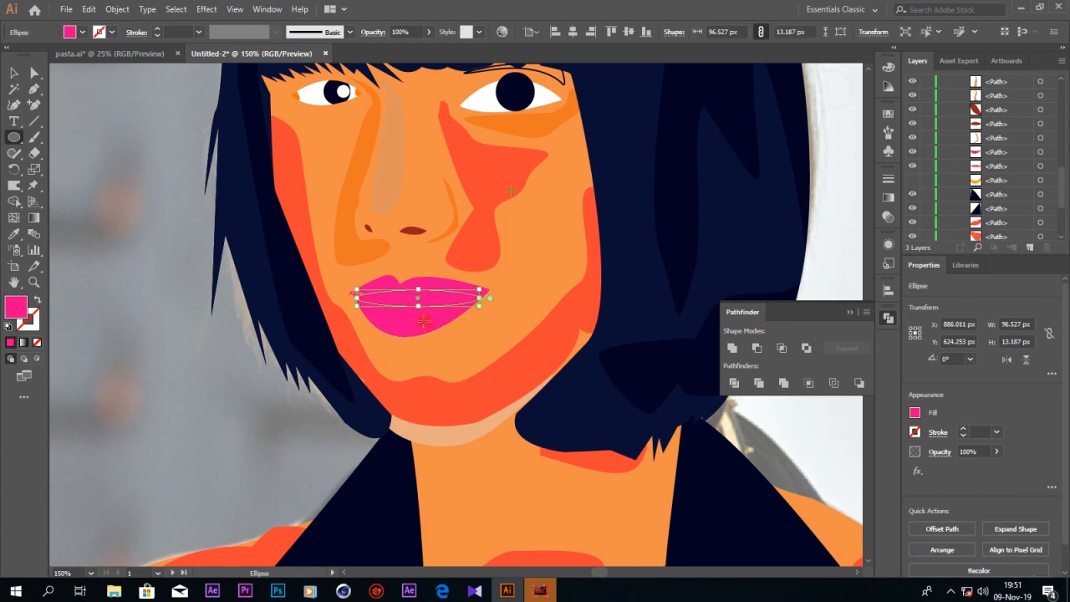
double_click(23, 307)
drag(782, 399, 687, 387)
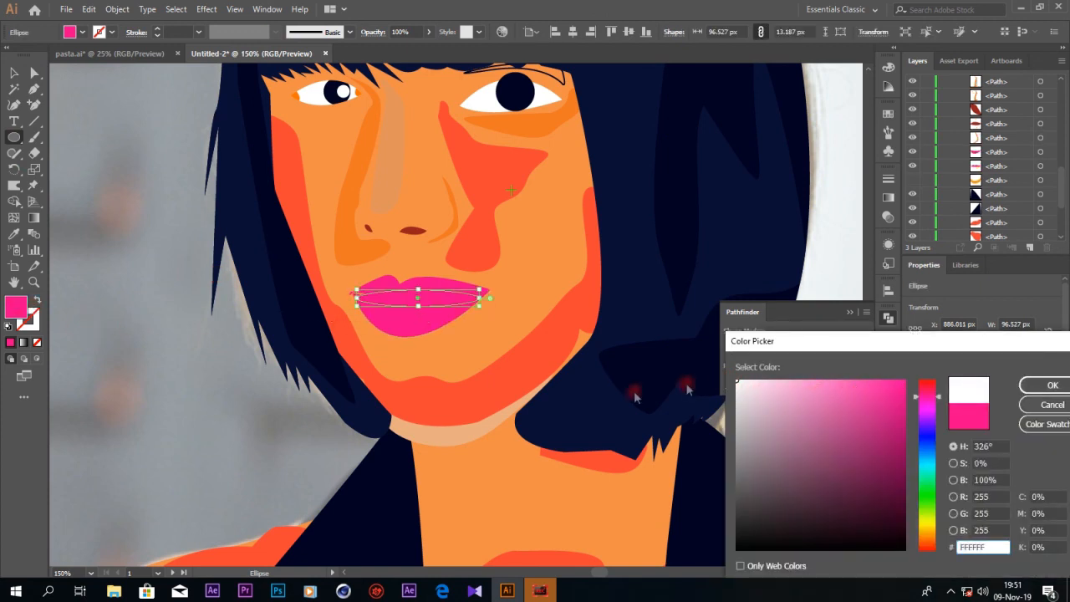
click(1045, 386)
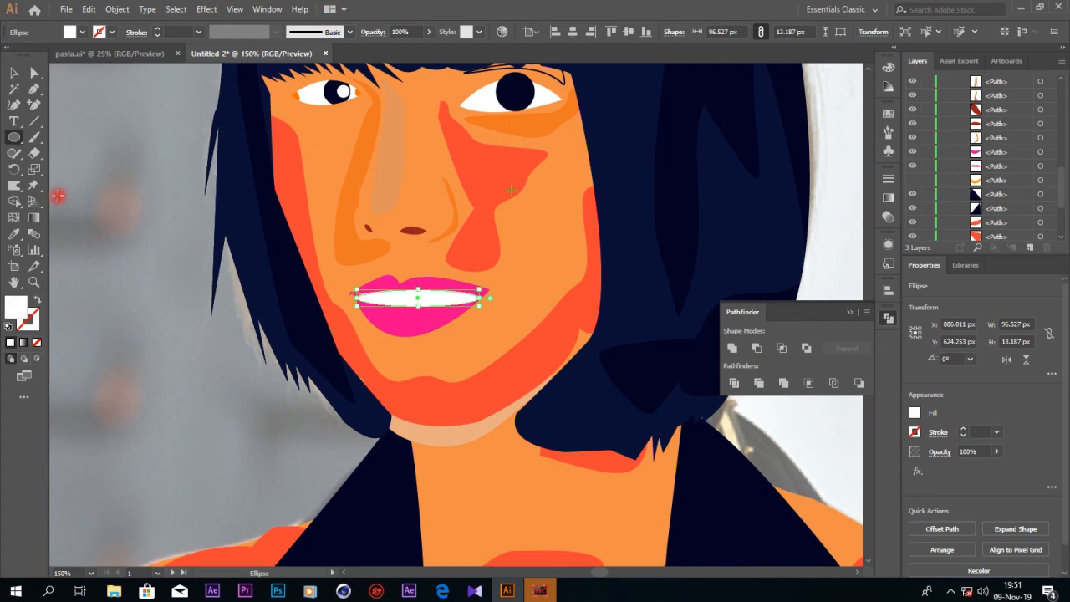
- Arrange the lower and upper lip shapes in front of the white ellipse
click(13, 73)
click(421, 329)
right_click(421, 329)
mouse_move(551, 258)
click(615, 256)
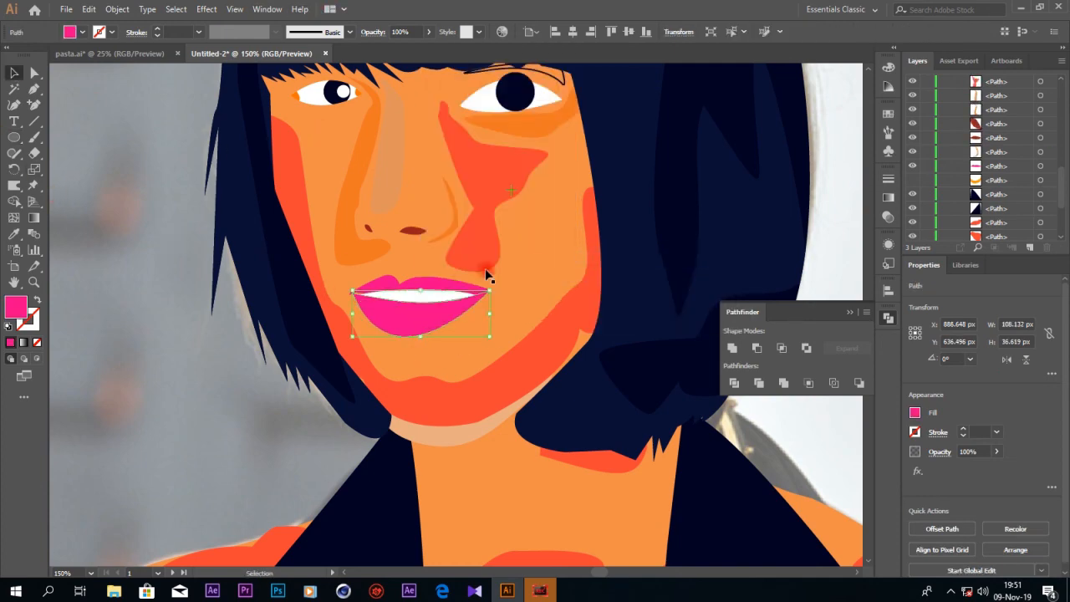
right_click(454, 282)
click(644, 492)
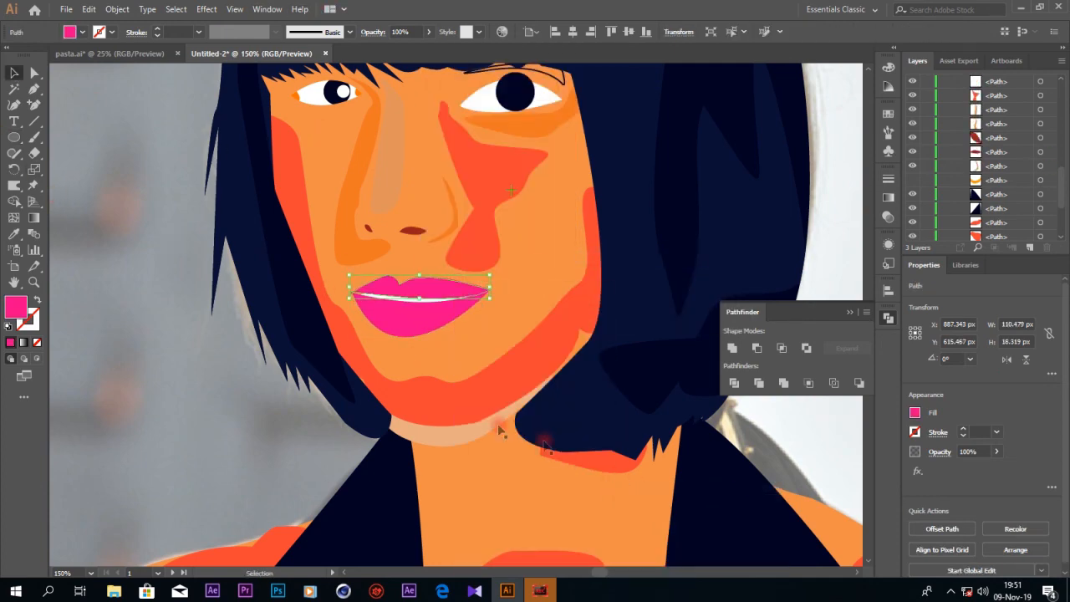
click(470, 341)
- Move the upper lip's left corner point slightly inward to line up with the lower lip's corner
click(374, 293)
key(ctrl+plus)
key(ctrl+plus)
key(ctrl+plus)
key(ctrl+plus)
key(ctrl+plus)
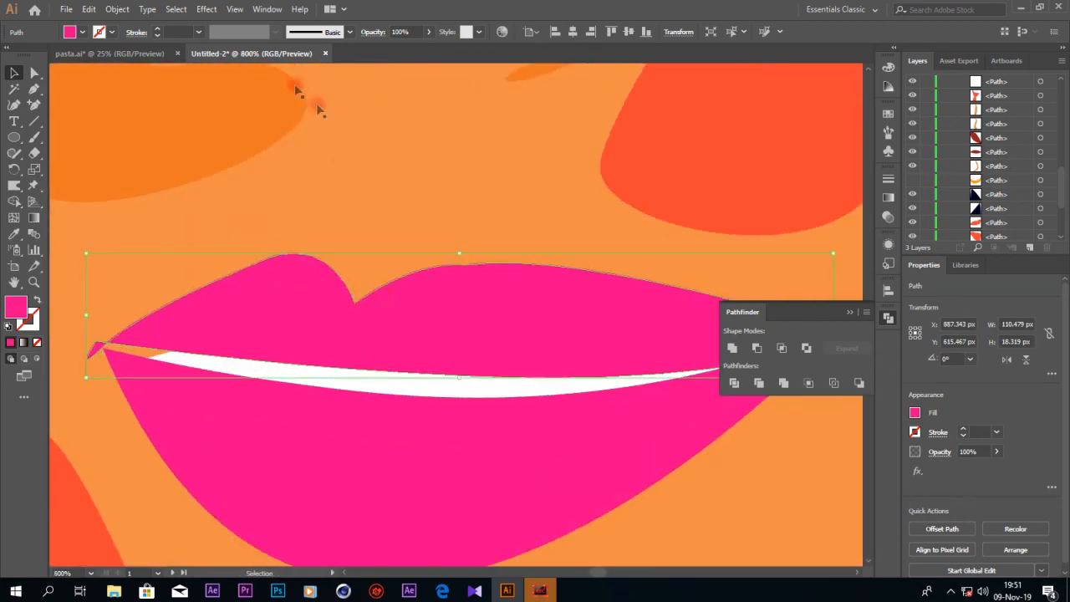
click(35, 74)
click(96, 333)
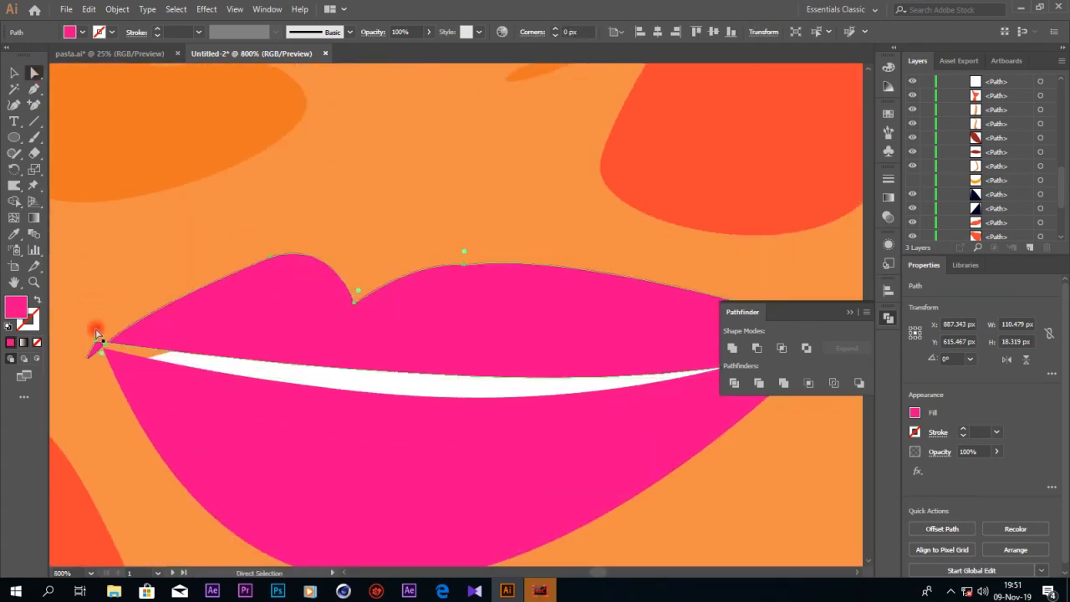
drag(97, 344, 105, 345)
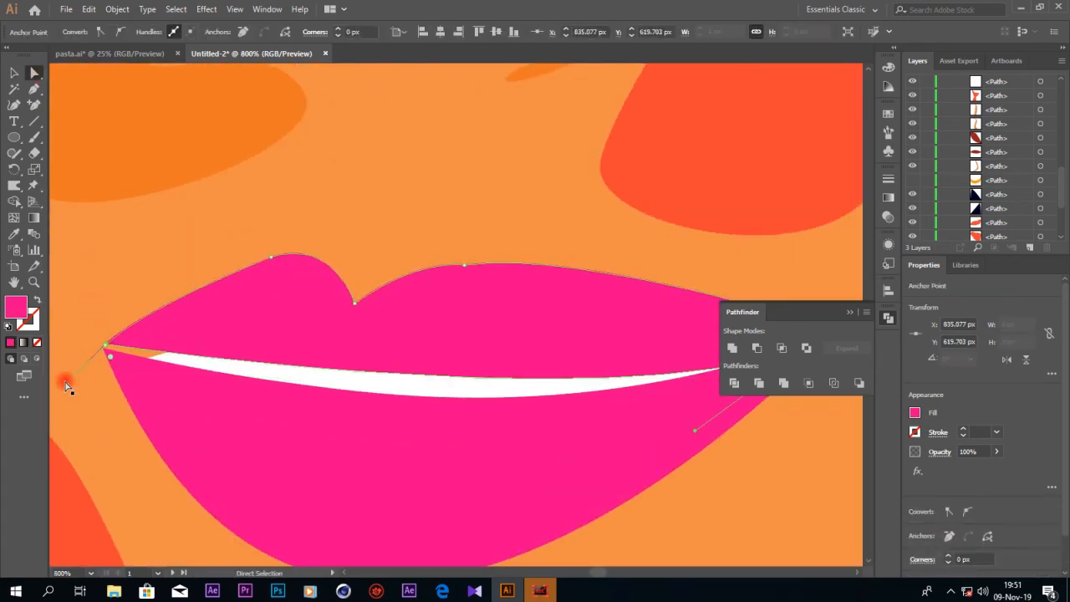
- Adjust the curve handles along the upper lip's left corner and left peak to straighten its outer edge
drag(67, 381, 104, 354)
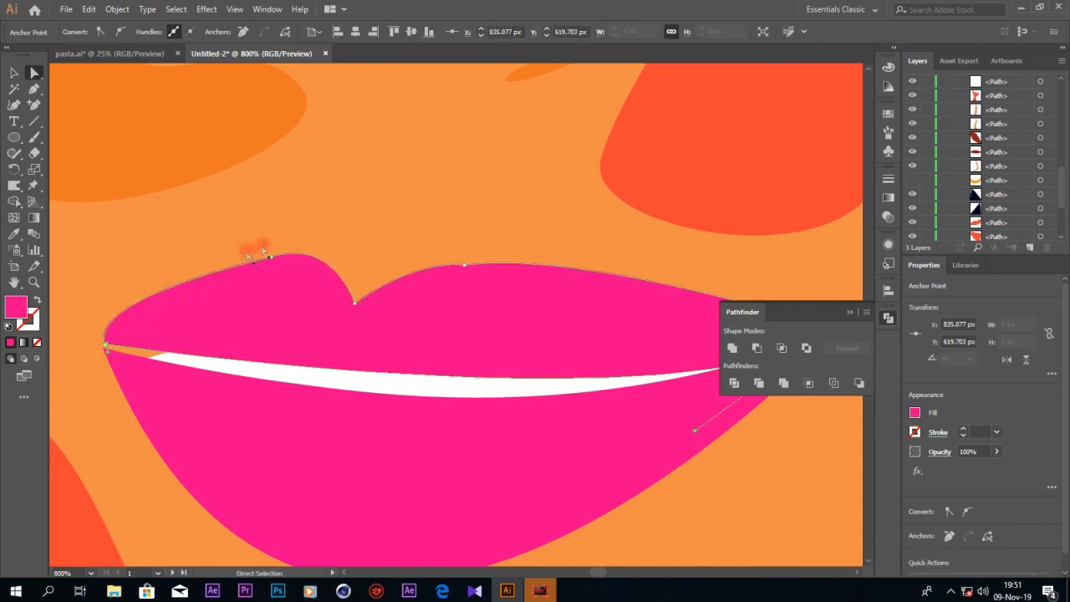
click(107, 302)
click(98, 321)
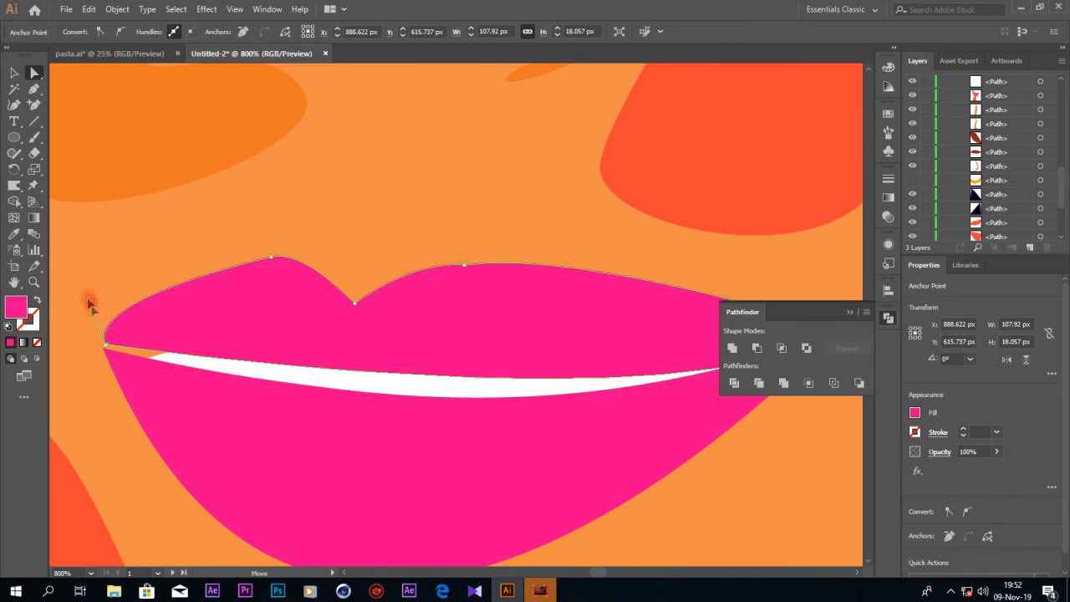
click(118, 382)
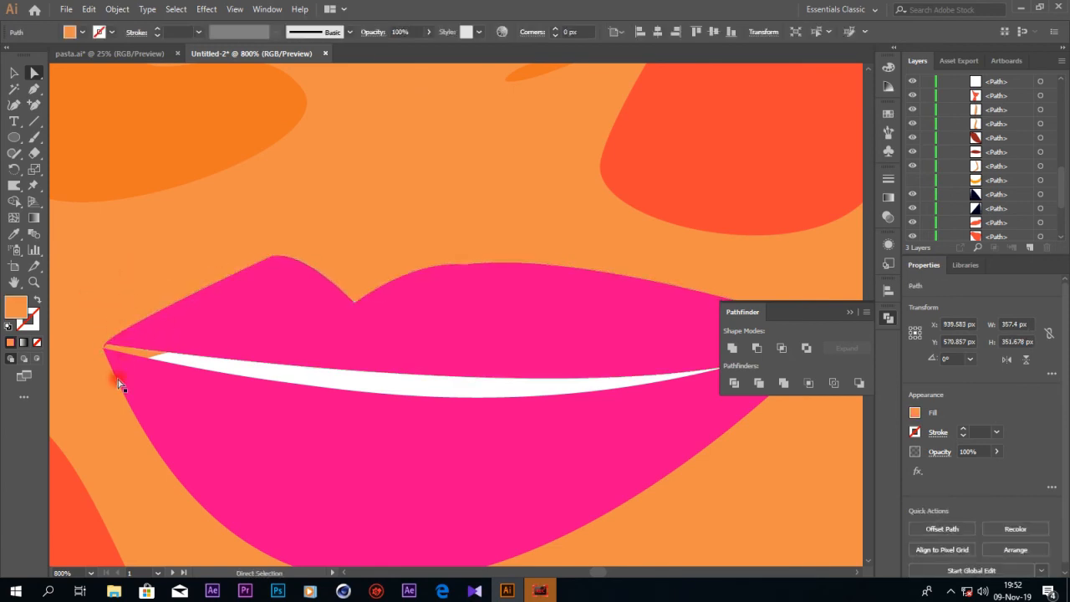
- Move the white teeth ellipse's left point up to extend the white strip toward the mouth corner
scroll(320, 433, down, 1)
click(158, 377)
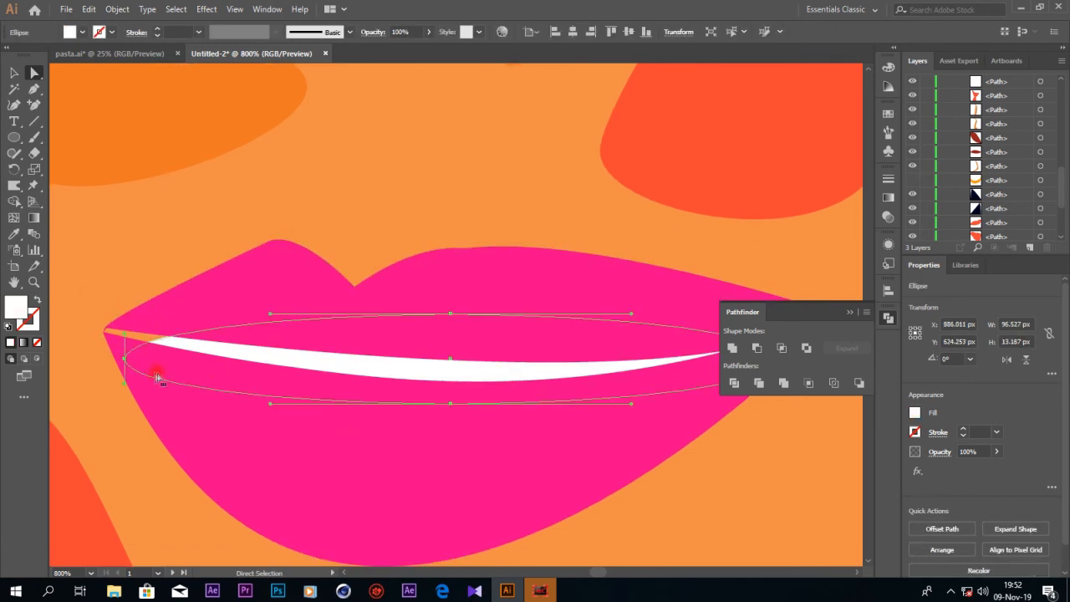
drag(124, 363, 123, 336)
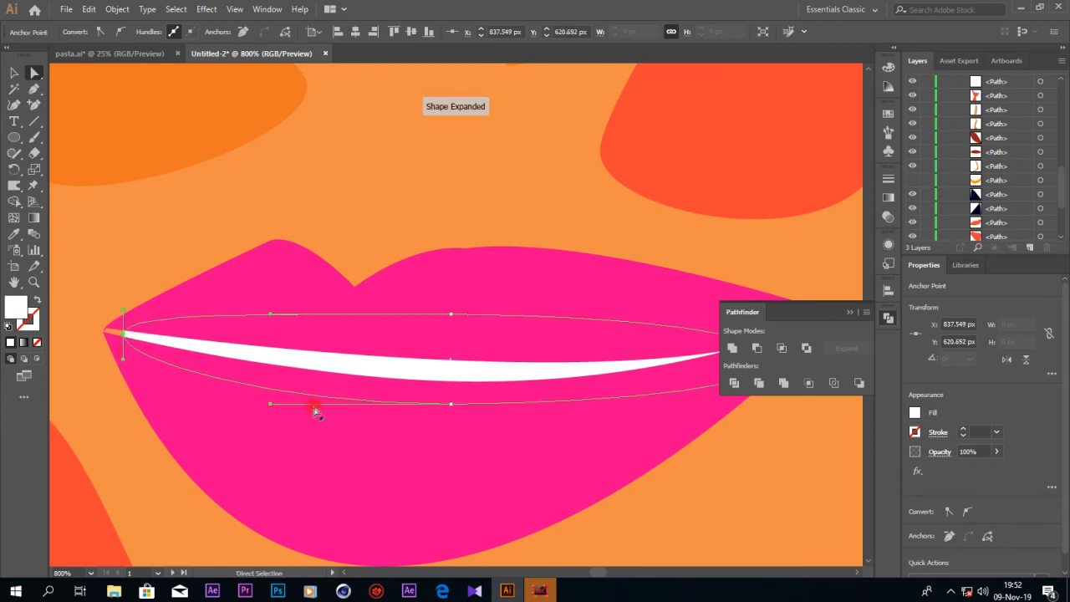
- Draw a white rounded rectangle about 55 by 6.7 px across the middle of the lower lip
click(14, 137)
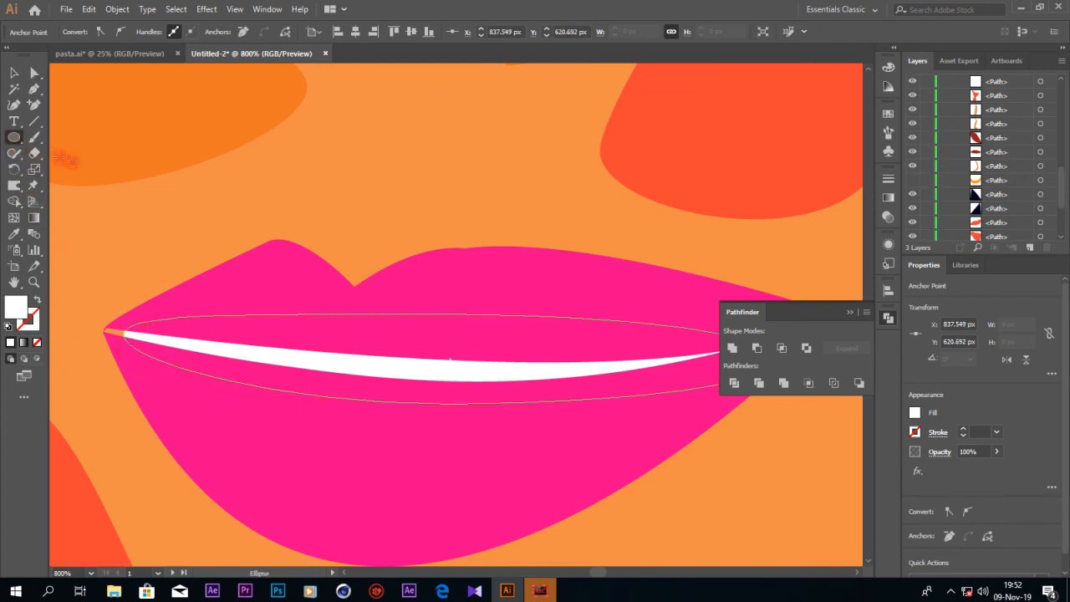
drag(22, 147, 96, 156)
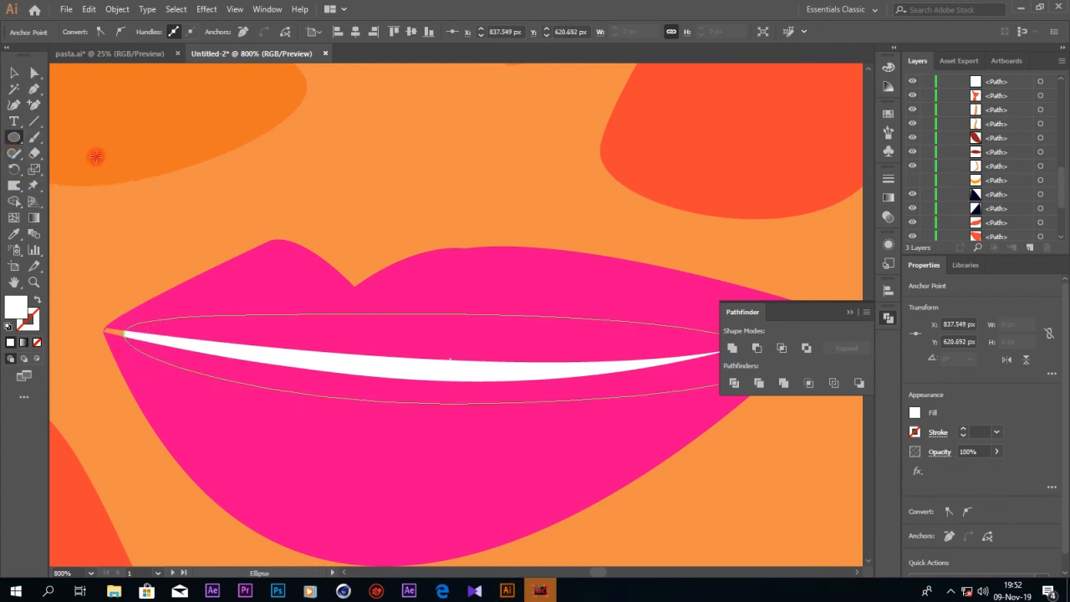
drag(217, 413, 590, 458)
double_click(15, 307)
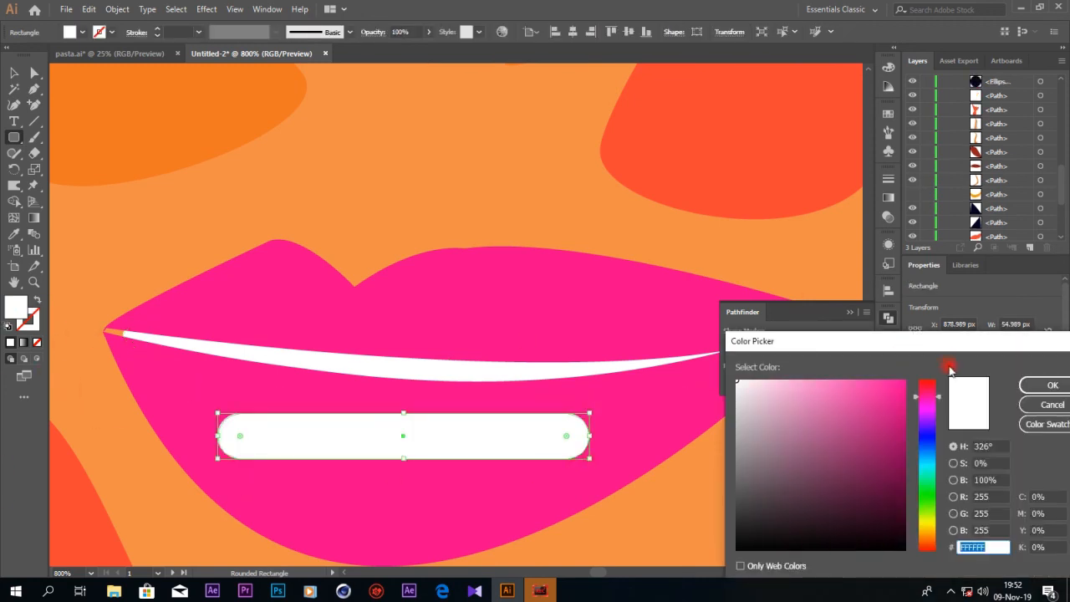
click(1051, 405)
- Recolour the rounded bar a deeper red based on the red-orange sampled from the cheek shadow
click(14, 234)
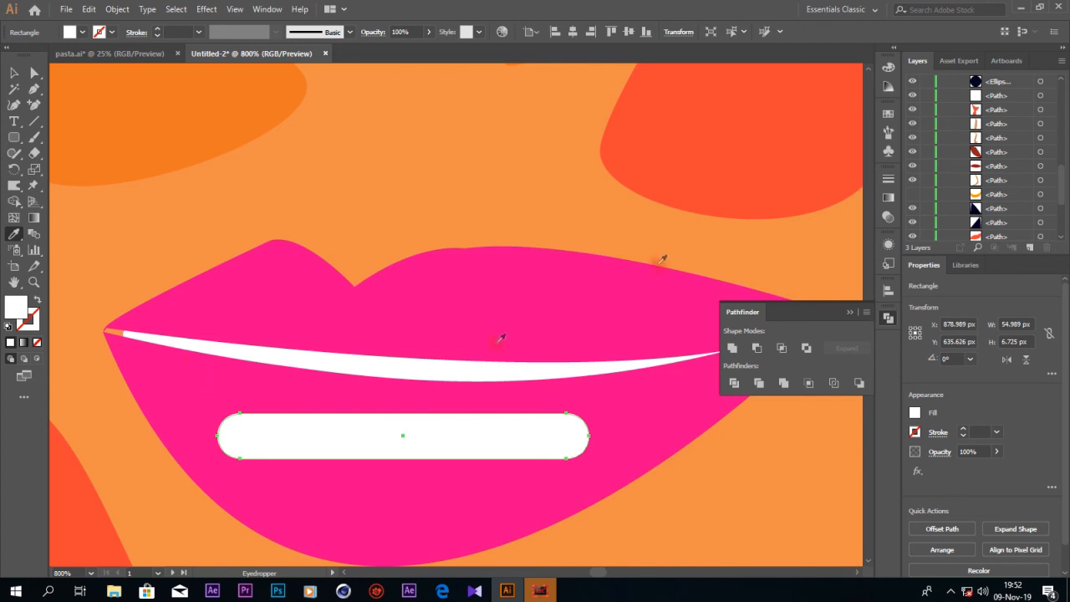
click(683, 191)
click(177, 157)
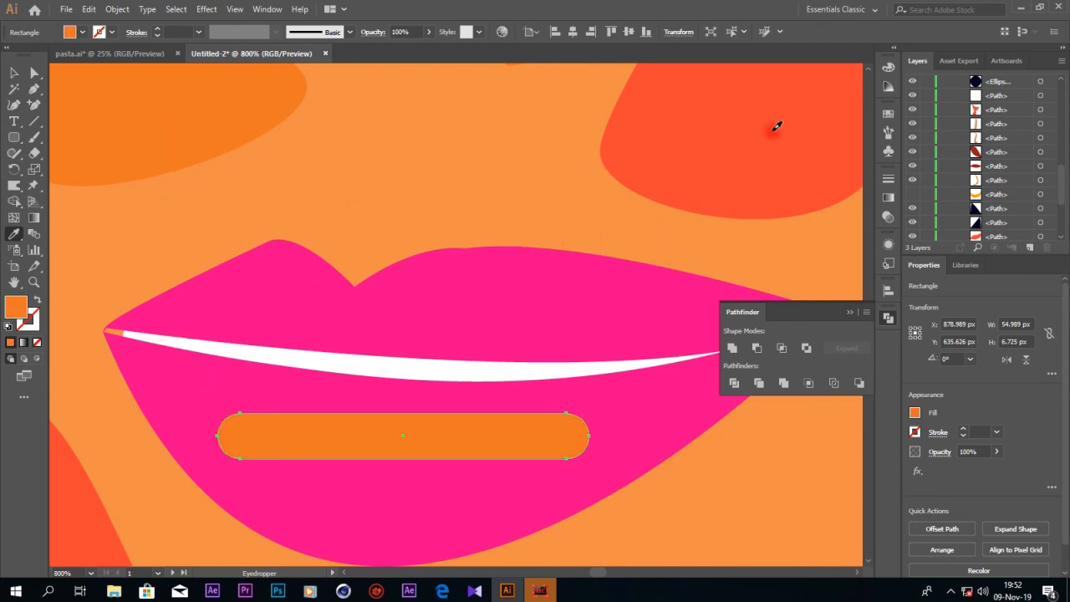
click(775, 126)
double_click(15, 307)
drag(876, 385, 888, 391)
click(1052, 384)
- Shift the red bar slightly left on the lower lip and erase gaps in it to leave three segments
click(36, 75)
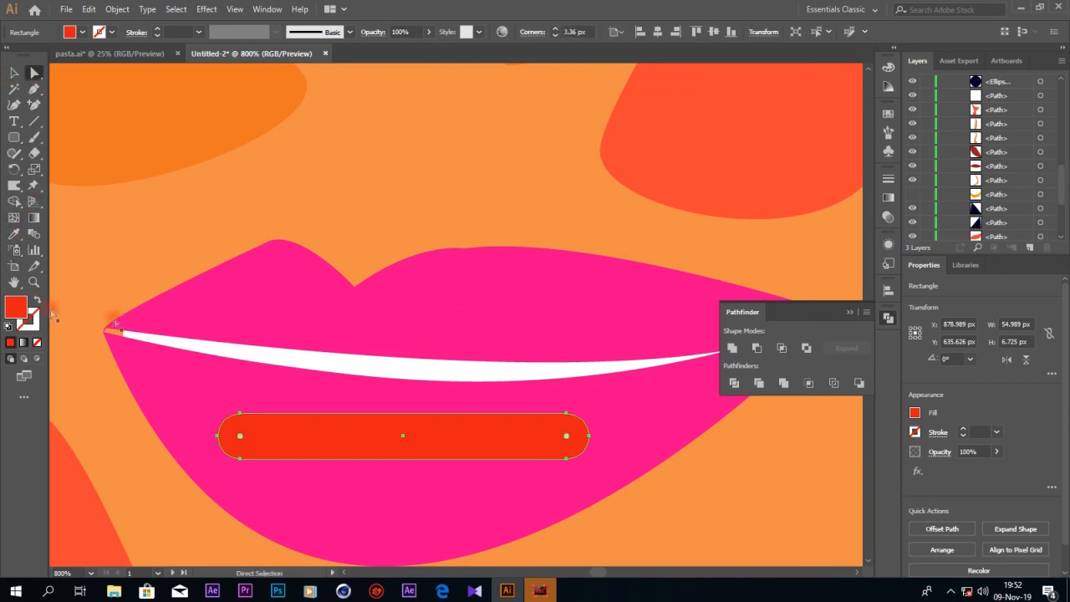
key(ctrl+minus)
key(ctrl+minus)
mouse_move(470, 334)
mouse_down()
mouse_move(470, 358)
mouse_move(454, 340)
mouse_move(456, 318)
mouse_up()
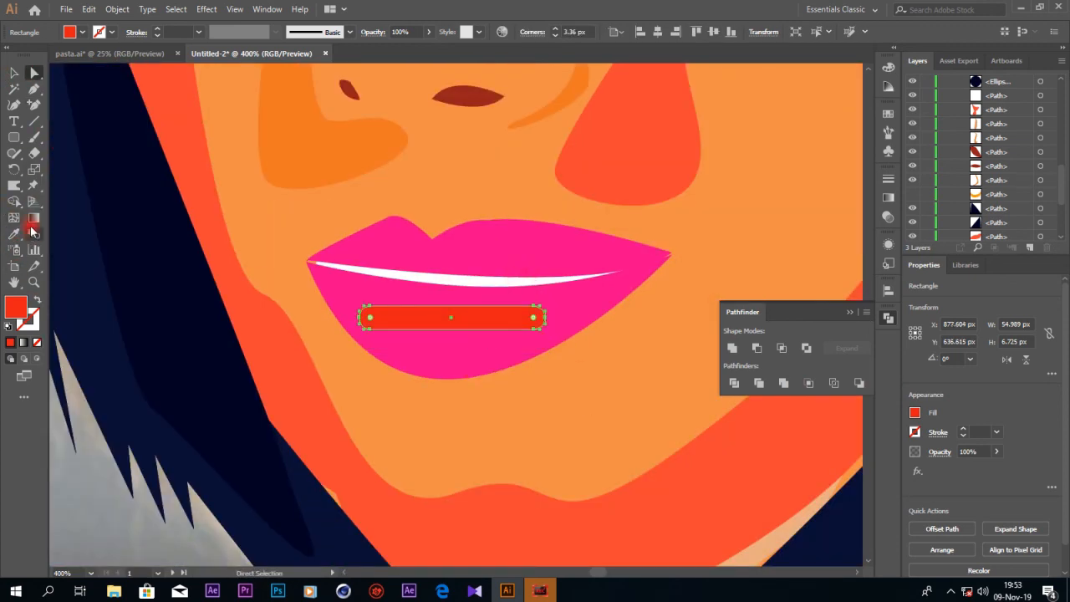
key(shift+e)
drag(394, 307, 396, 332)
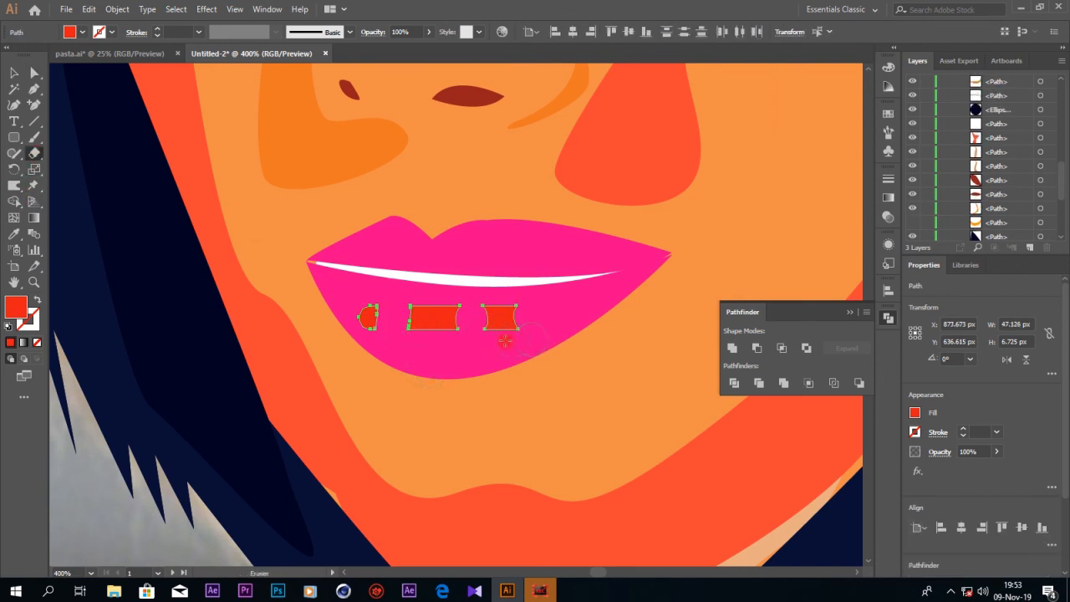
- Flatten the red segments into a thin row and place a smaller copy about 34.7 by 1.4 px below it
click(34, 73)
click(14, 72)
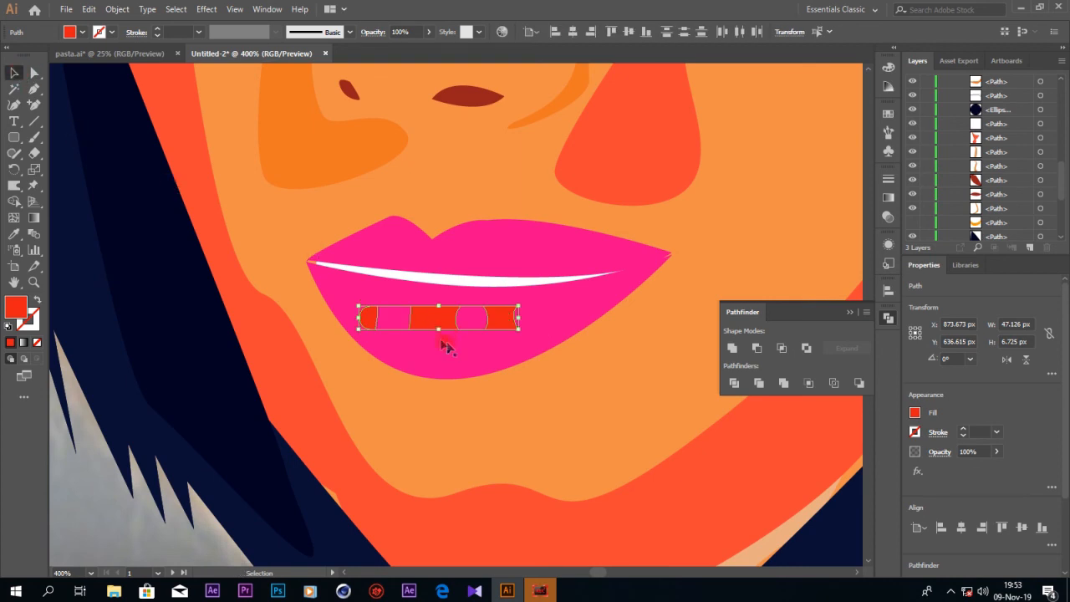
mouse_move(438, 329)
mouse_down()
mouse_move(439, 316)
mouse_move(453, 335)
mouse_up()
drag(519, 325, 476, 330)
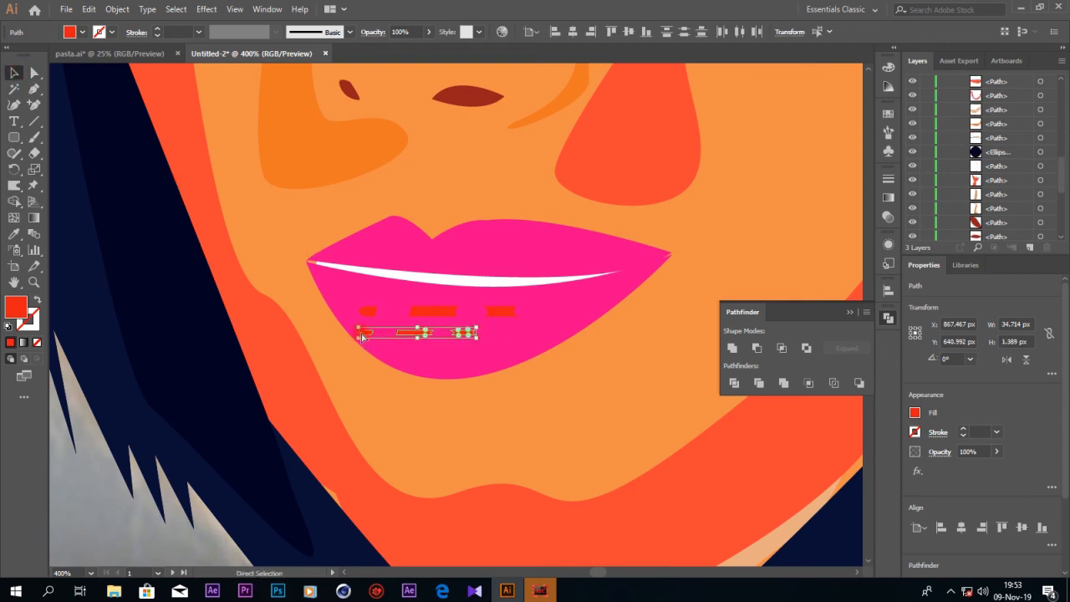
- Narrow the lower row of red segments to about 20.9 px wide, and reposition it closer beneath the upper row
key(ctrl+plus)
key(ctrl+plus)
key(ctrl+plus)
key(ctrl+plus)
drag(227, 326, 415, 326)
drag(552, 324, 529, 294)
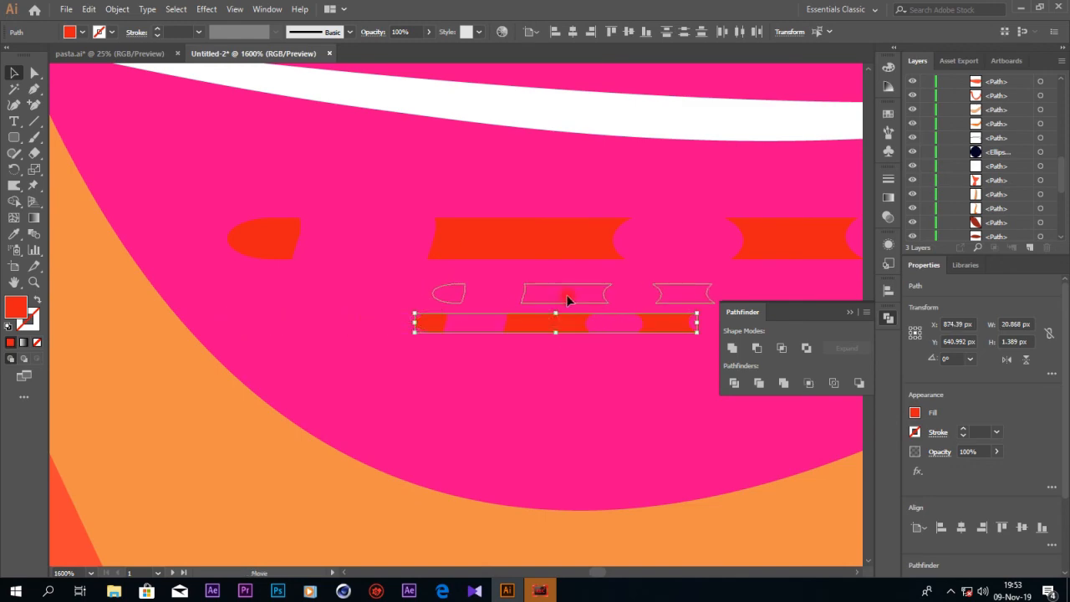
scroll(565, 324, down, 5)
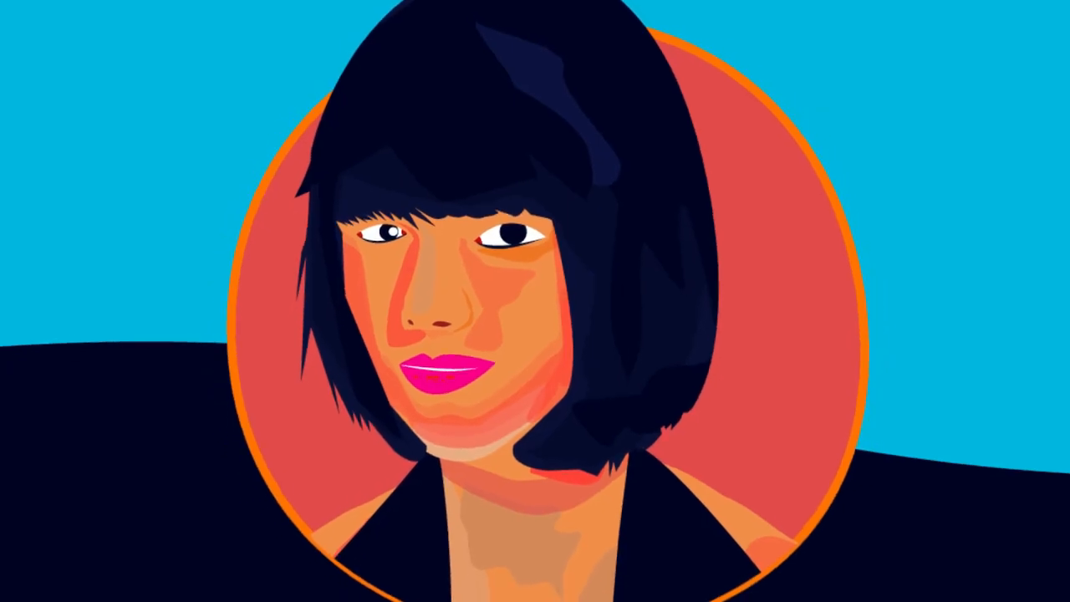